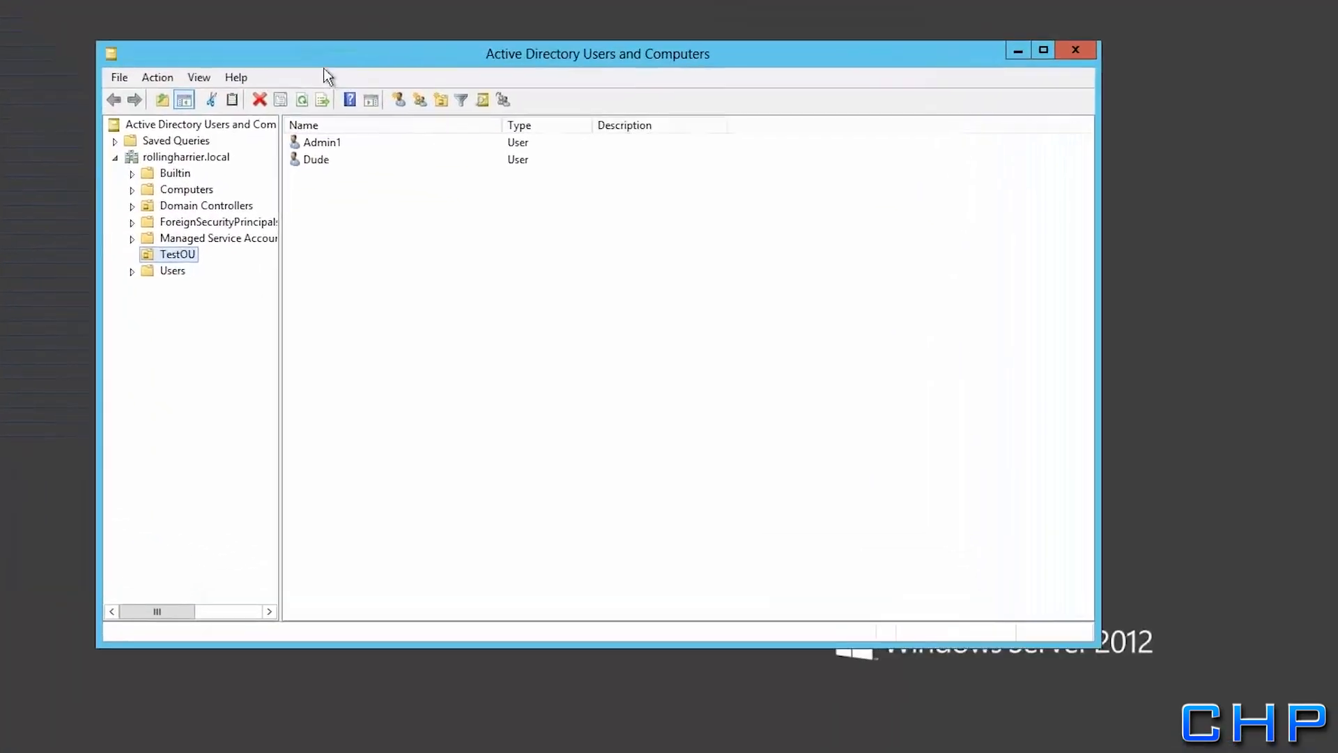
Open the TestOU container and browse its user accounts, Admin1 and Dude
{"action": "left_click", "coordinate": [137, 143]}
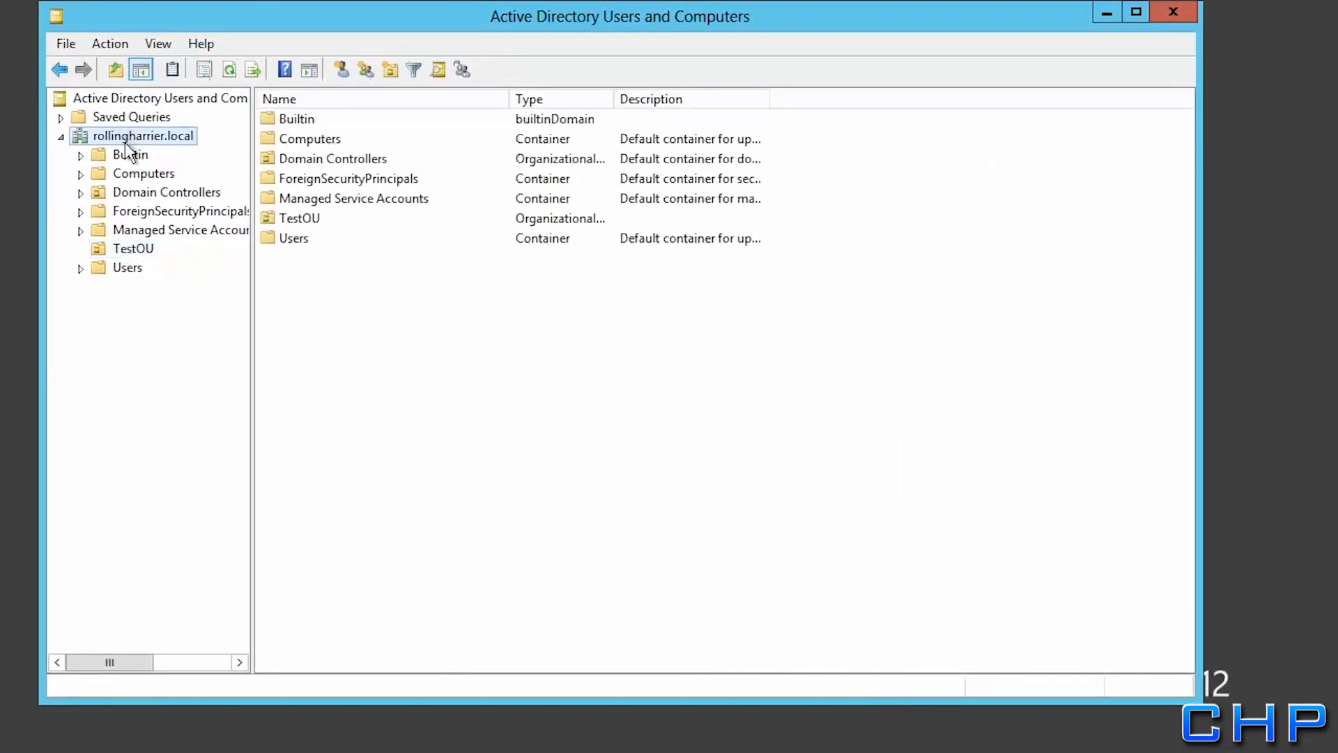
{"action": "left_click", "coordinate": [125, 251]}
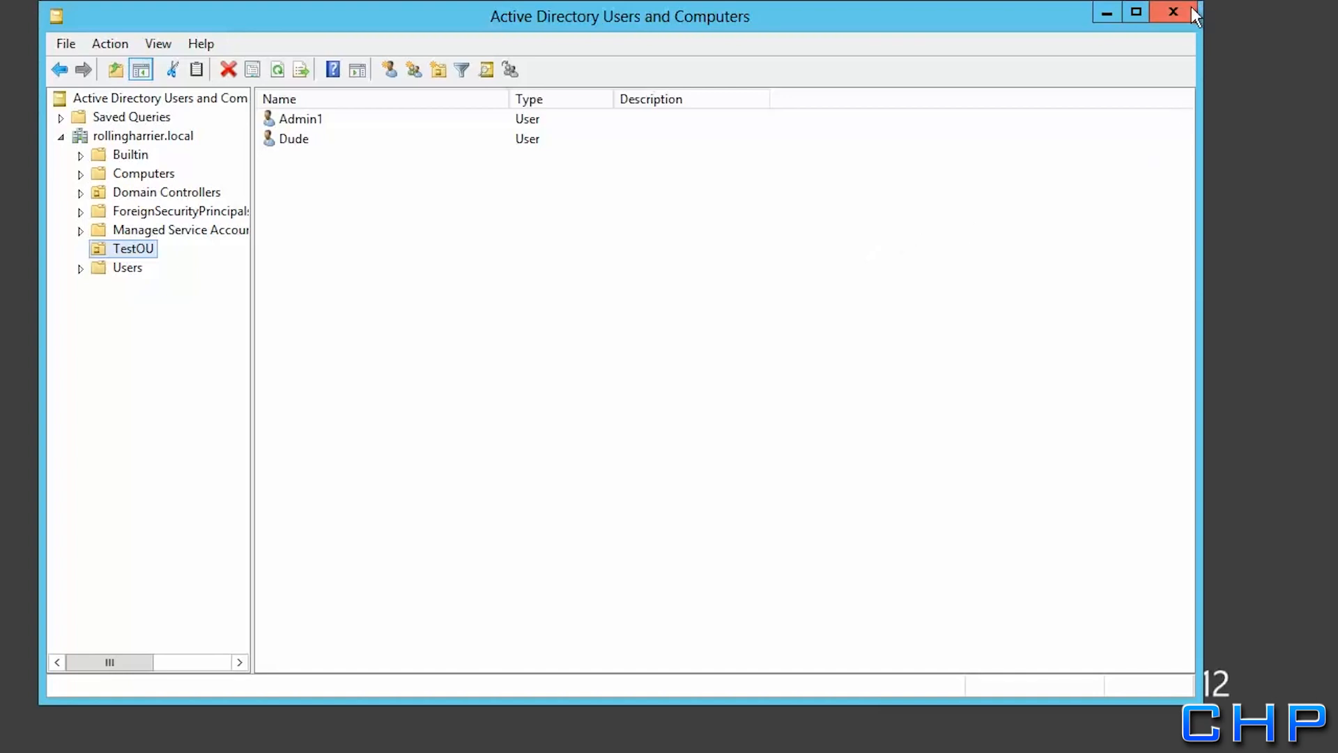
{"action": "left_click", "coordinate": [305, 122]}
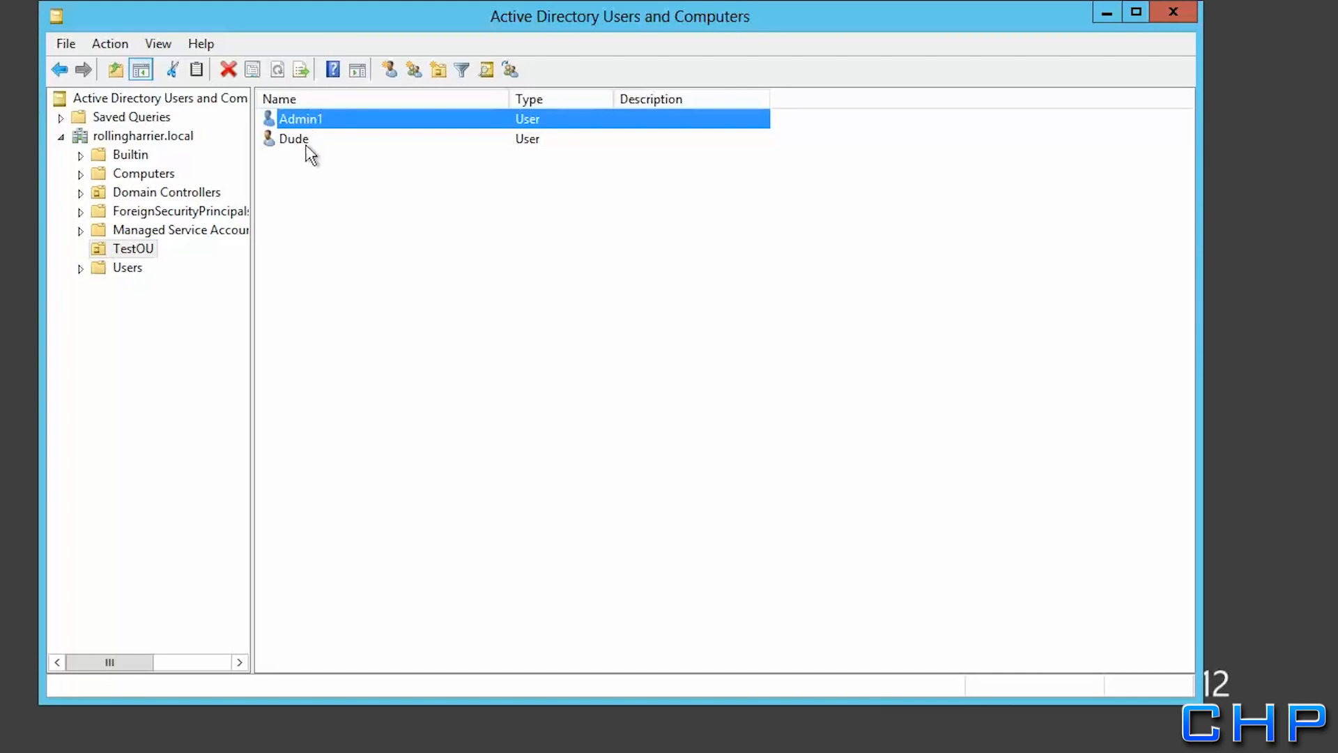
{"action": "left_click", "coordinate": [307, 138]}
Review the second TestOU user's Member Of groups, then close Active Directory Users and Computers
{"action": "right_click", "coordinate": [311, 141]}
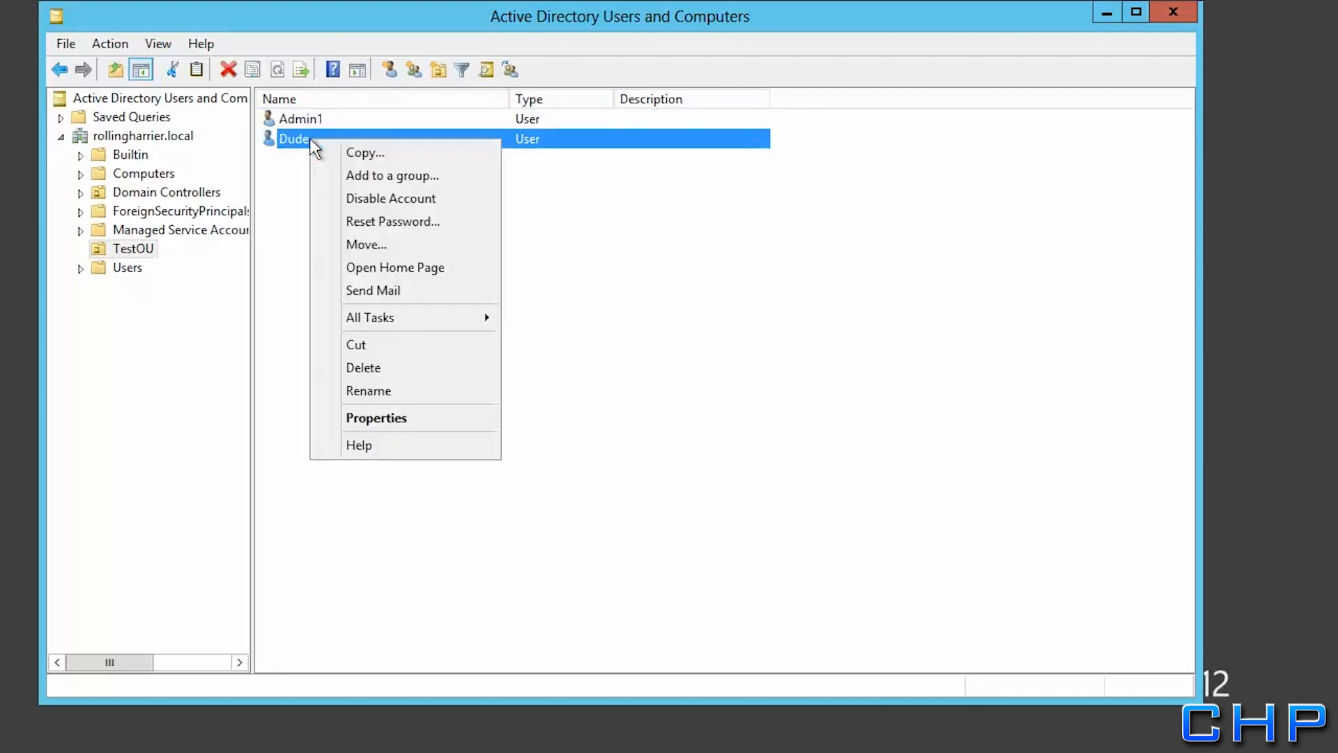
{"action": "left_click", "coordinate": [367, 419]}
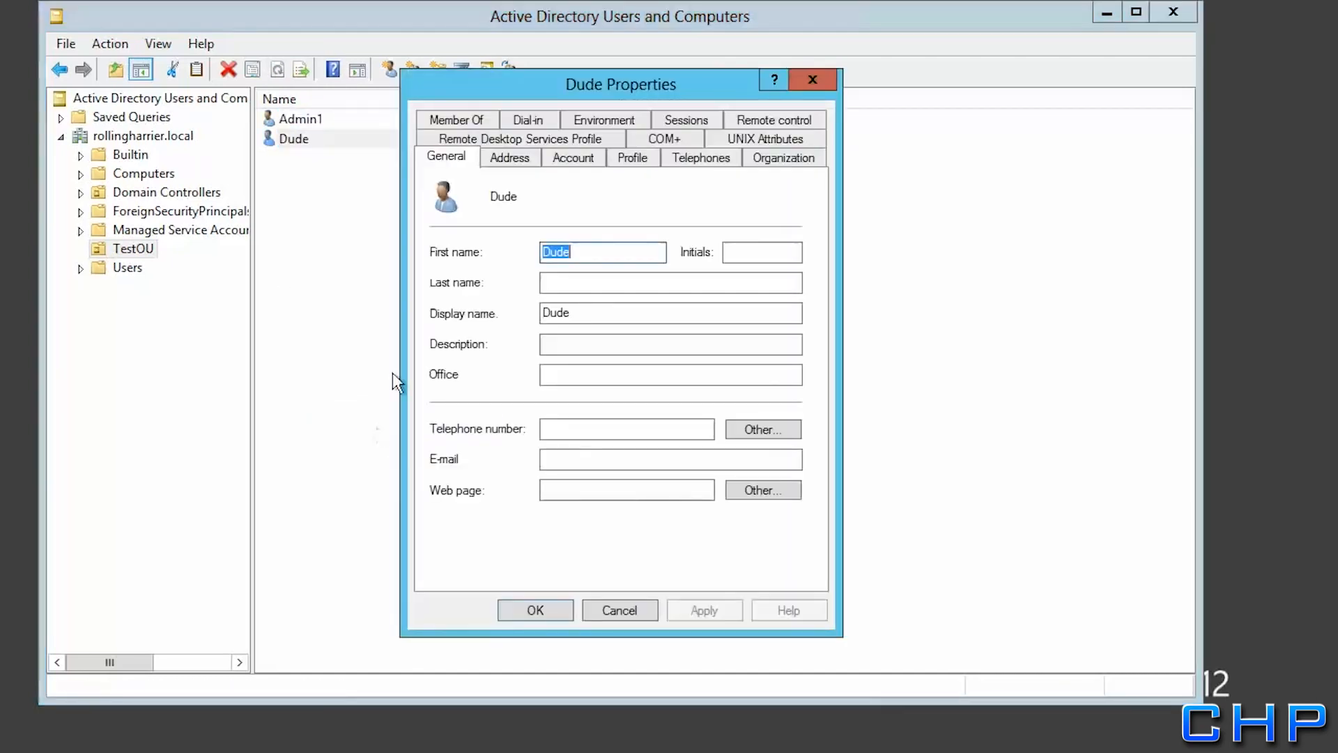
{"action": "left_click", "coordinate": [451, 120]}
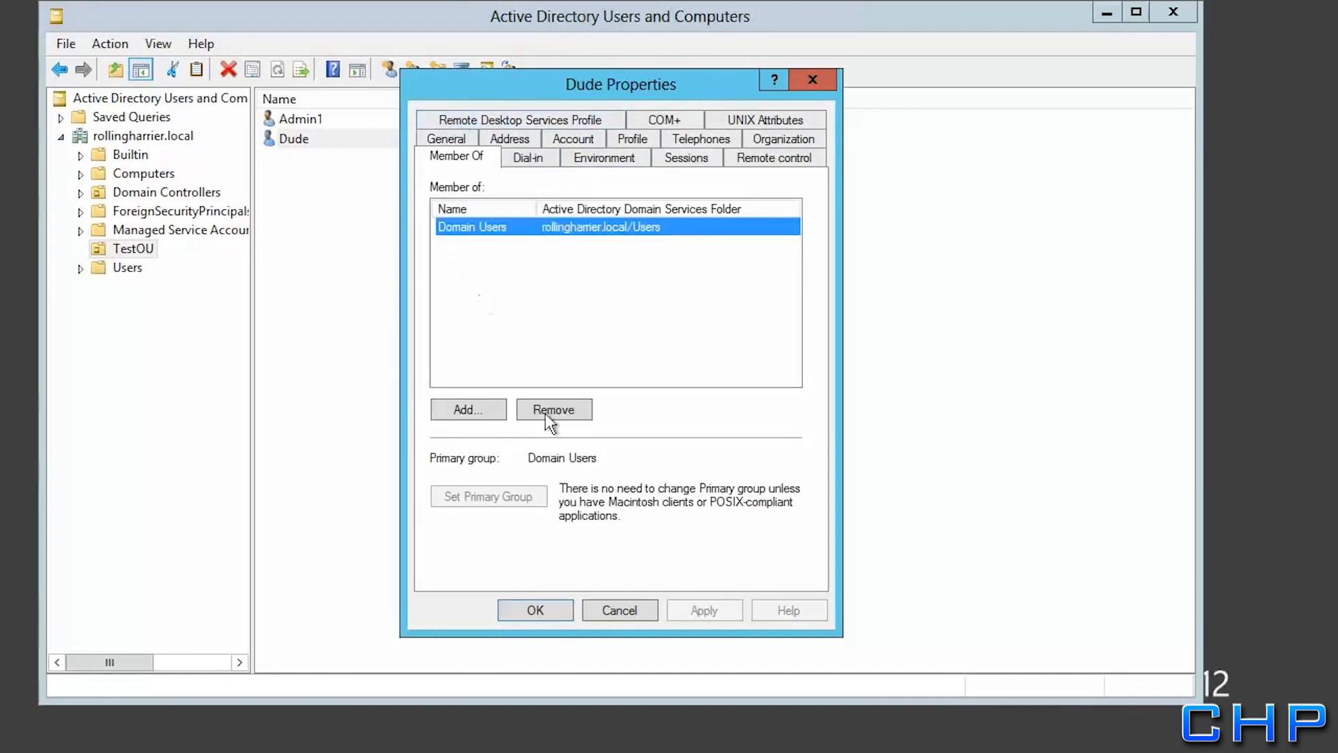
{"action": "left_click", "coordinate": [535, 611]}
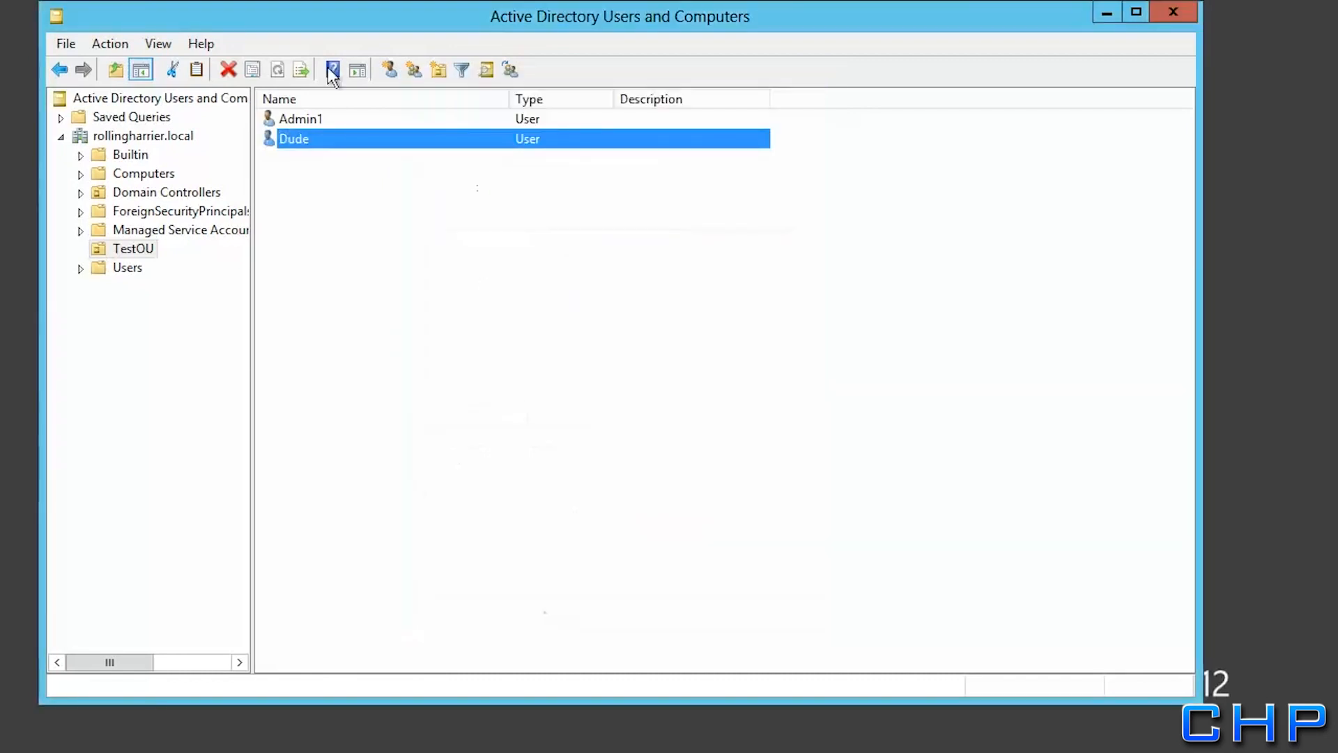
{"action": "left_click", "coordinate": [323, 122]}
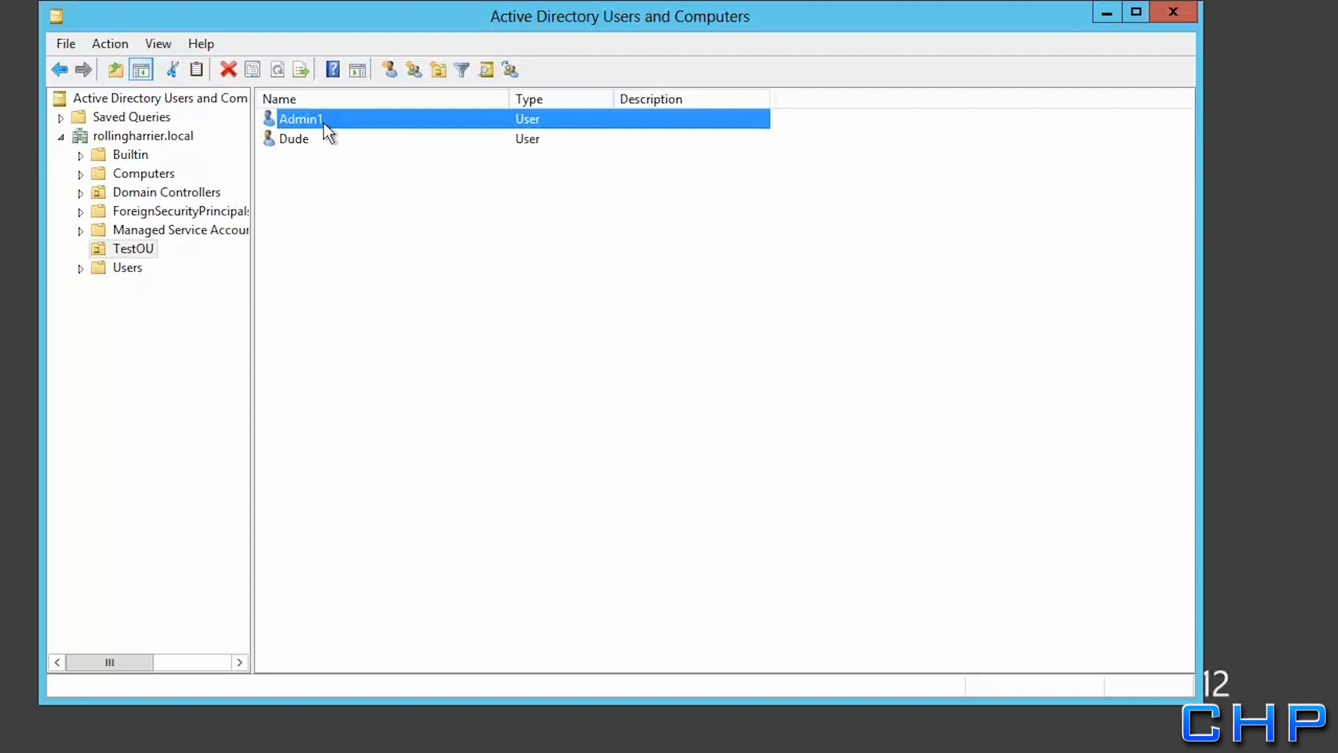
{"action": "left_click", "coordinate": [1178, 14]}
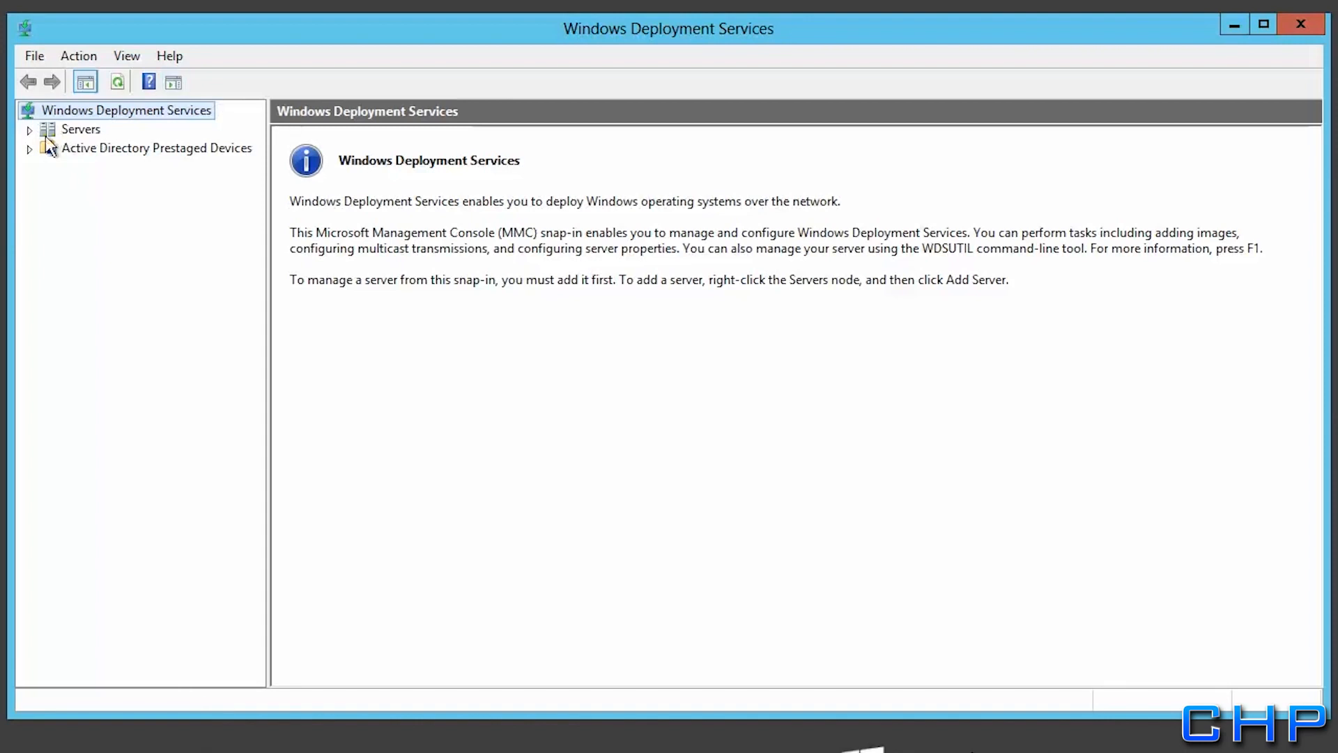
Browse Extra.rollingharrier.local's Server 2012, Windows 7 and Windows 8 install image groups, returning to Windows 7
{"action": "left_click", "coordinate": [30, 131]}
{"action": "left_click", "coordinate": [49, 149]}
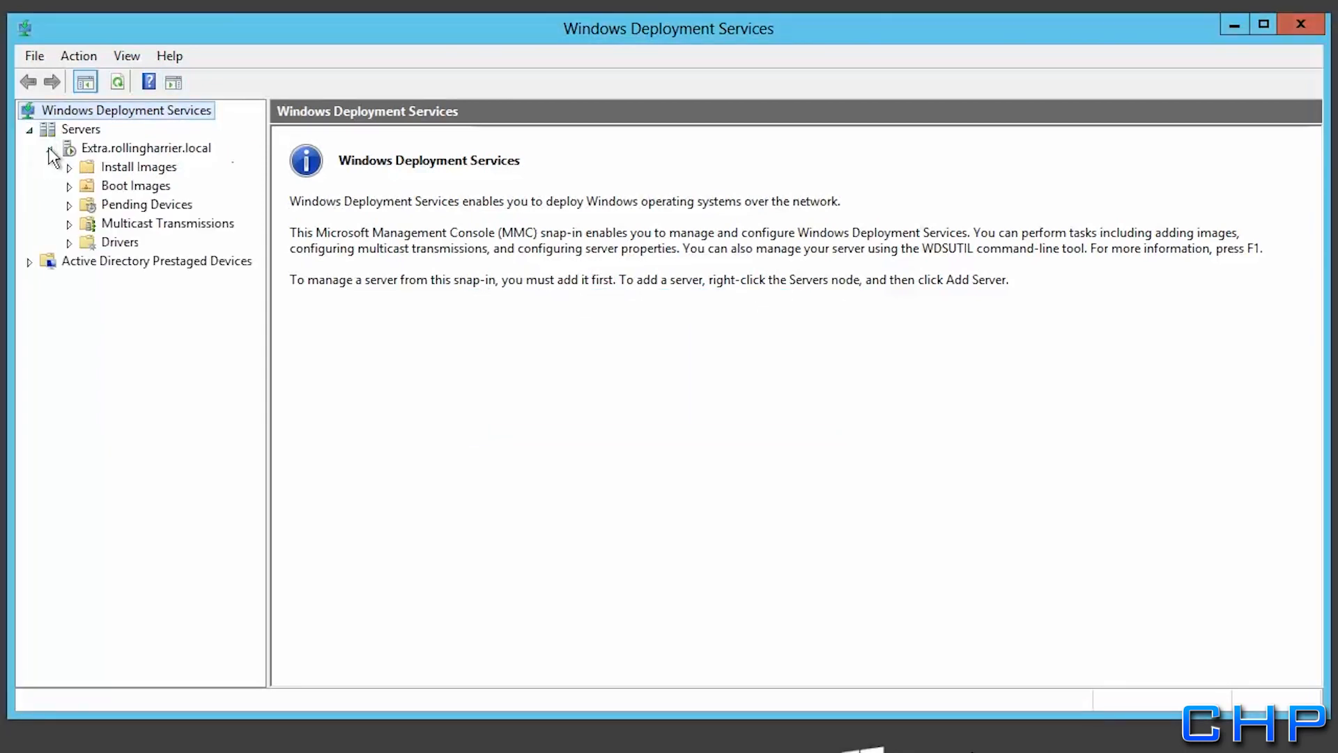
{"action": "left_click", "coordinate": [69, 169]}
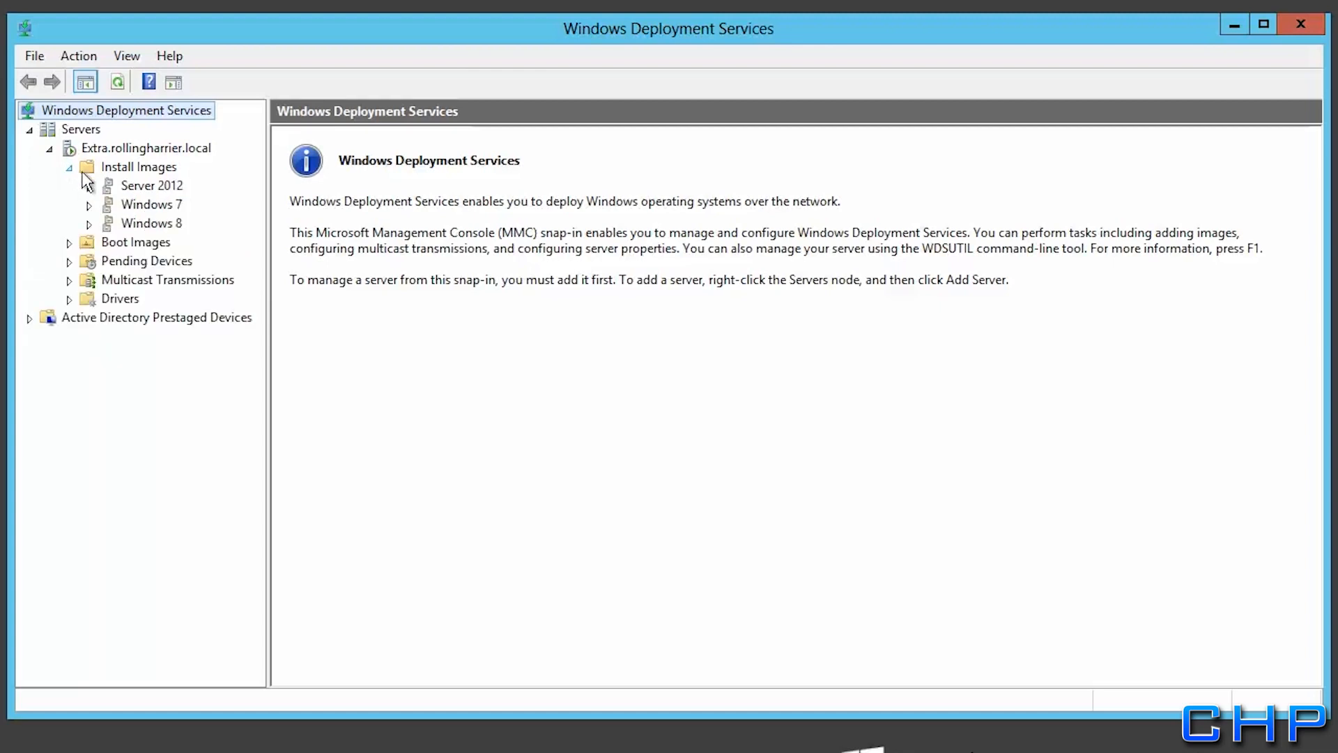
{"action": "left_click", "coordinate": [130, 190]}
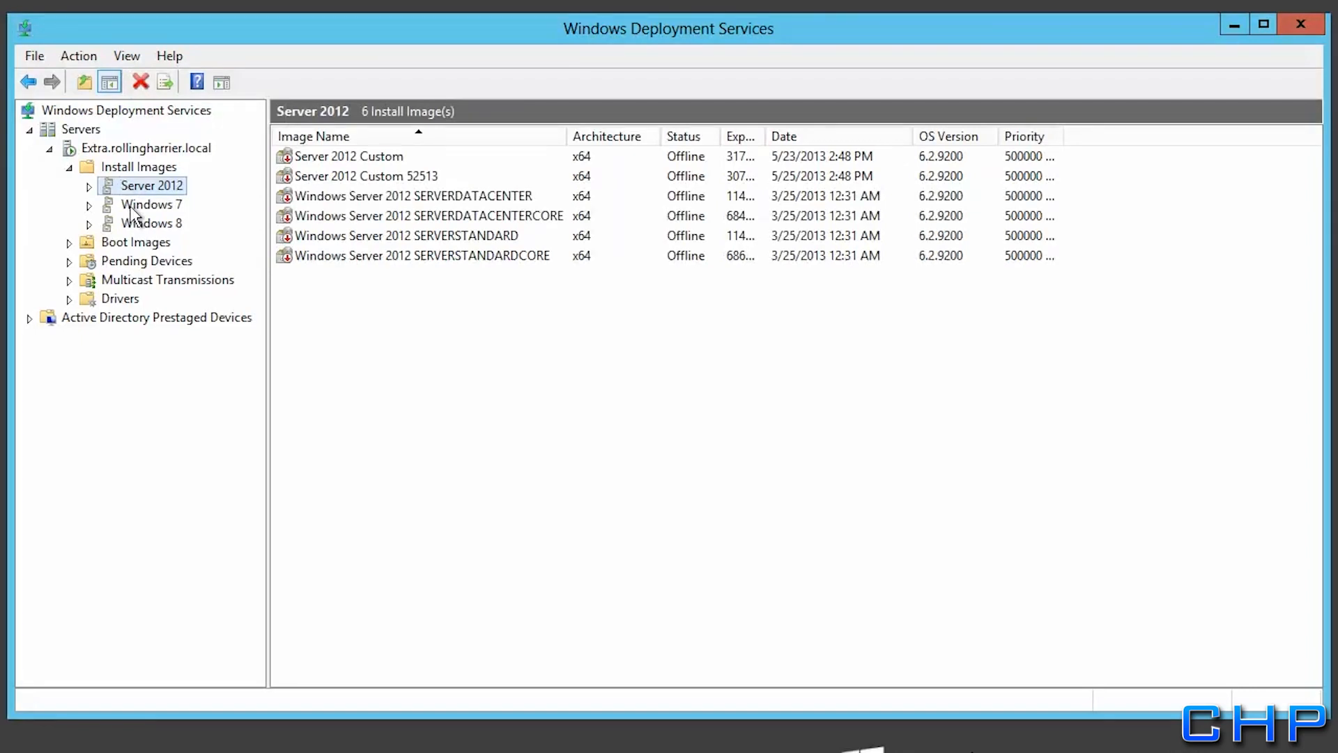
{"action": "left_click", "coordinate": [131, 207]}
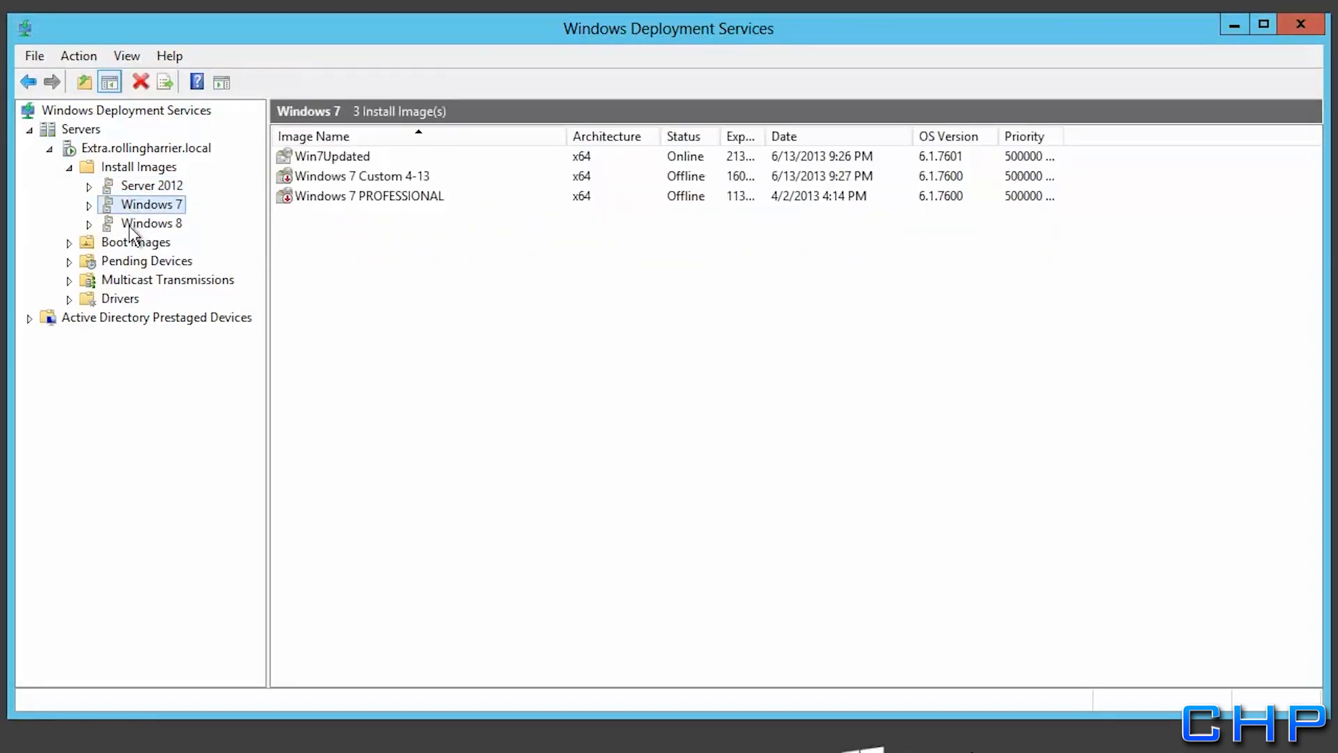
{"action": "left_click", "coordinate": [129, 228]}
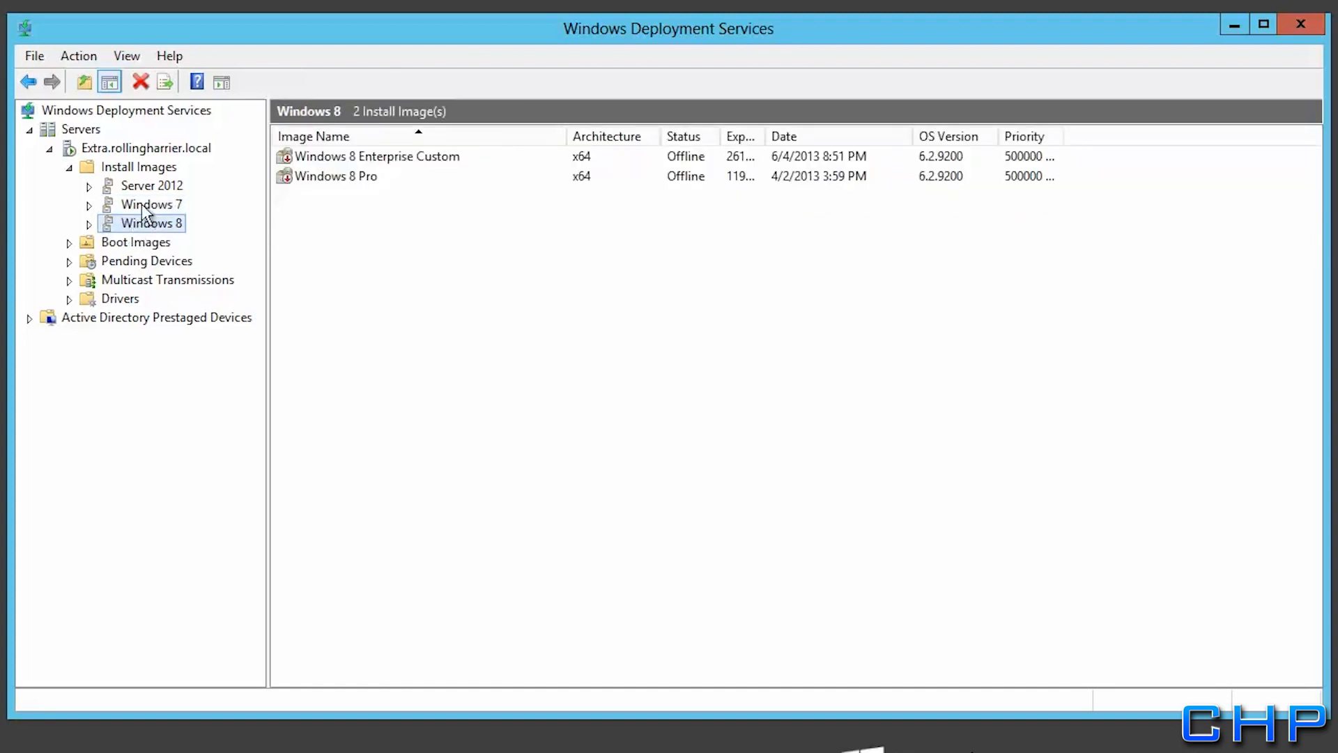
{"action": "left_click", "coordinate": [144, 205]}
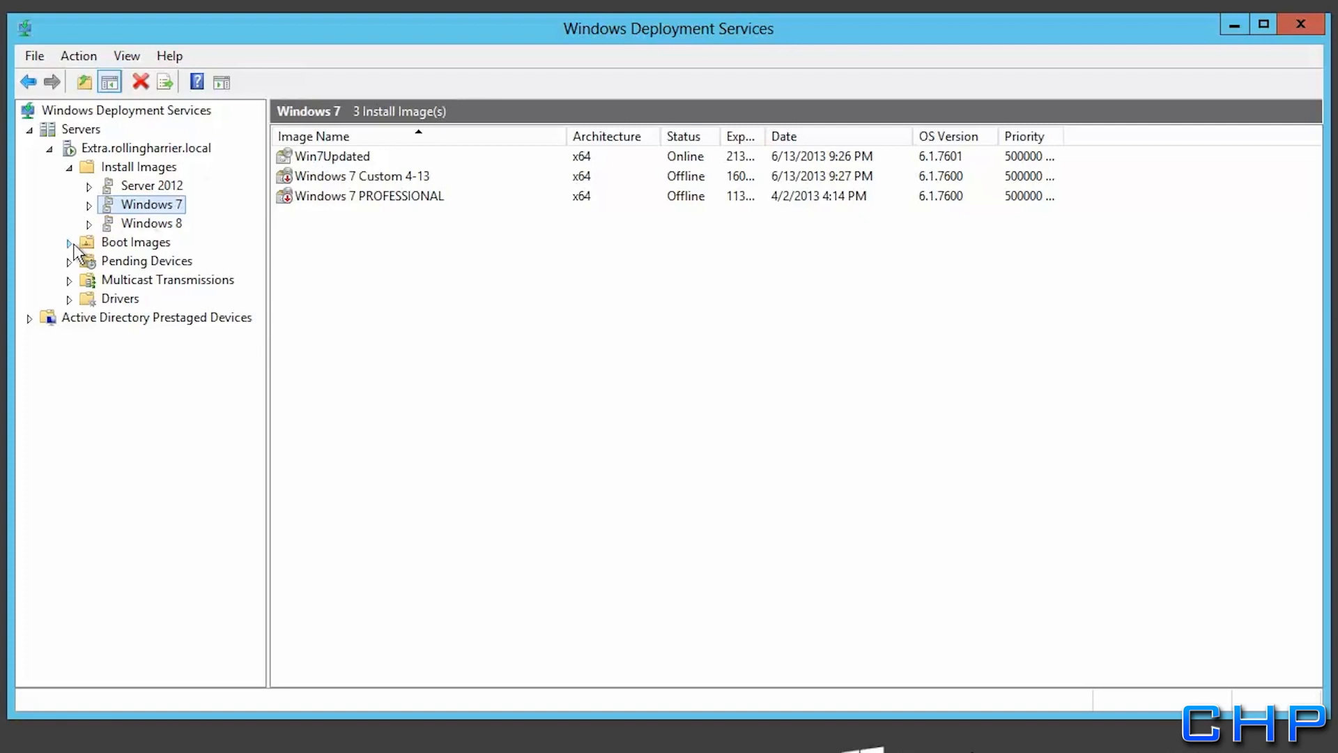
{"action": "left_click", "coordinate": [108, 245]}
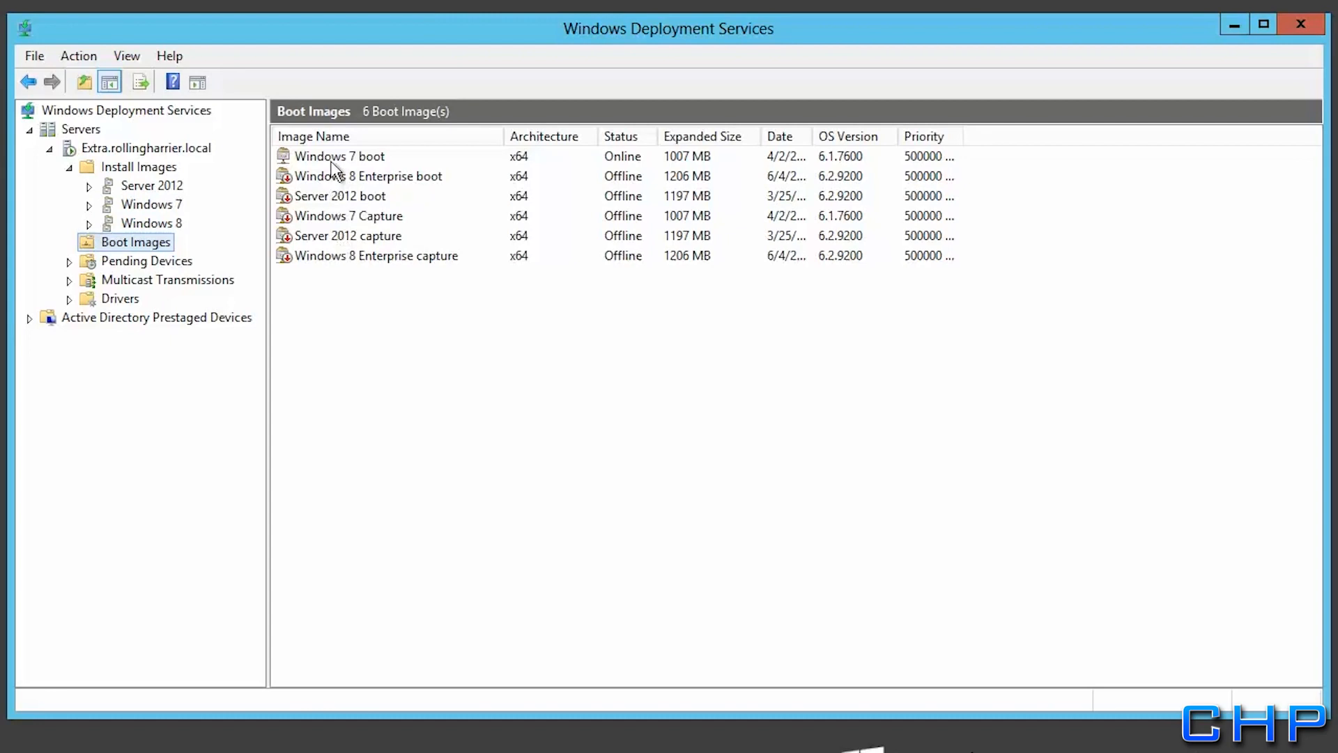
{"action": "left_click", "coordinate": [332, 157]}
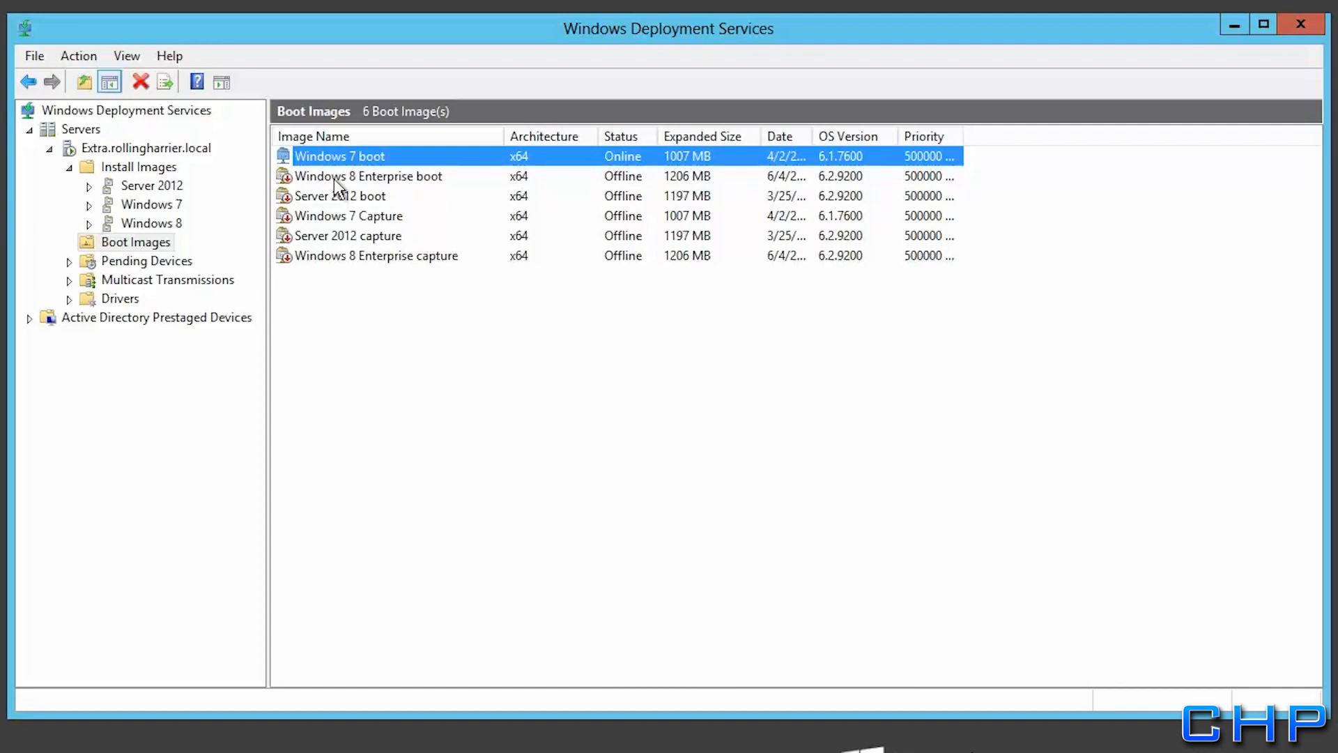
{"action": "left_click", "coordinate": [333, 178]}
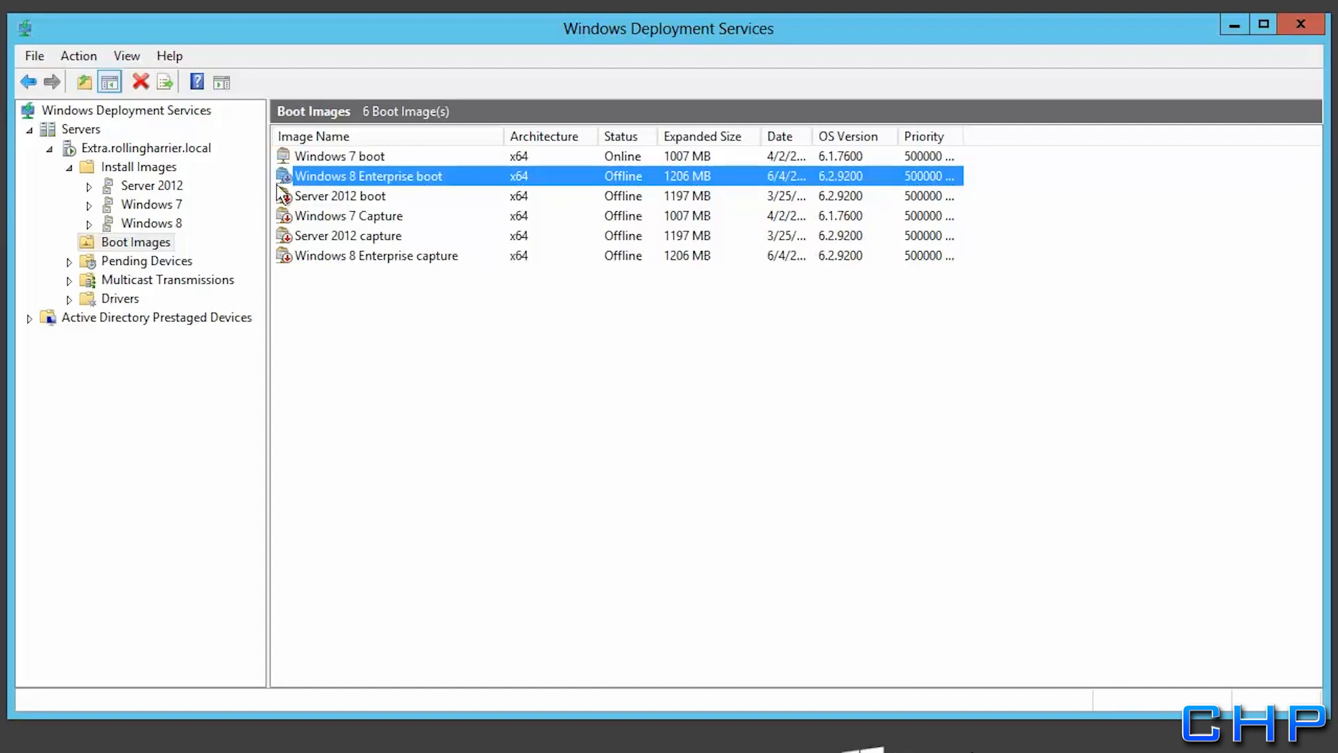
{"action": "left_click", "coordinate": [143, 204]}
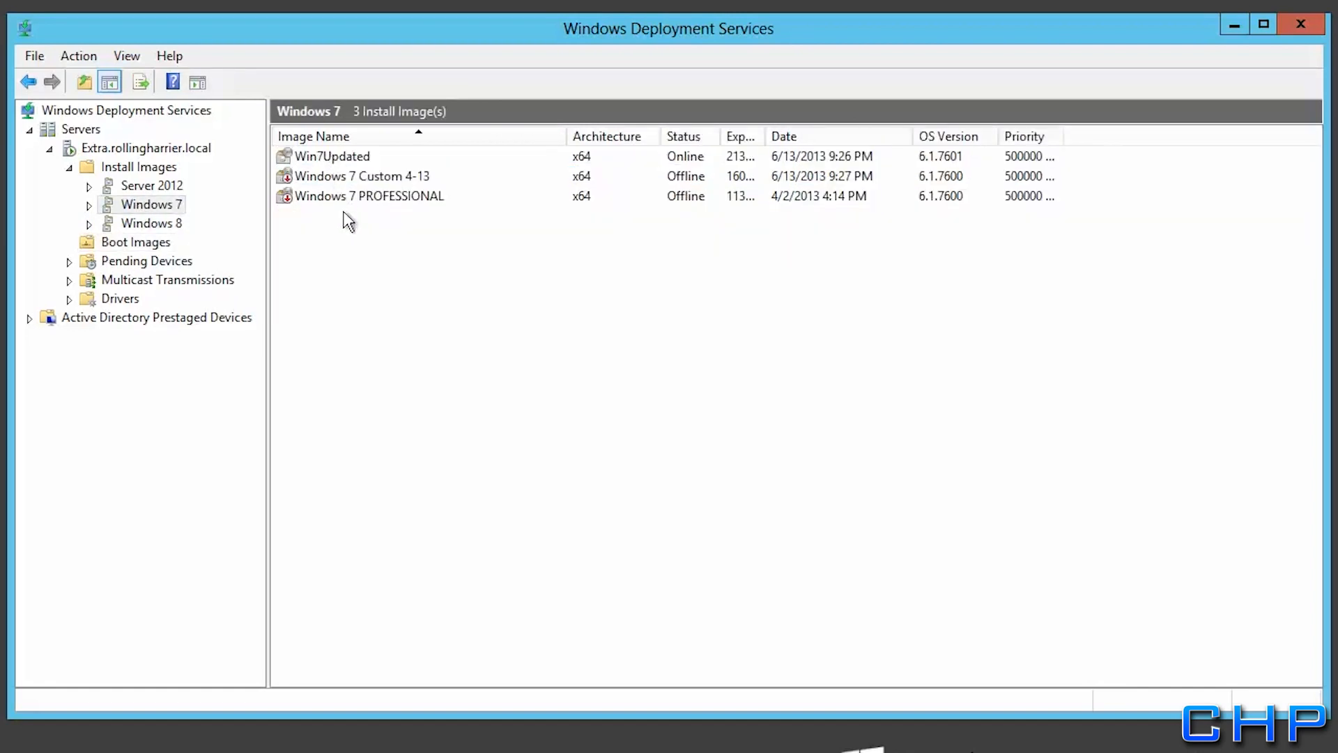
Export the Win7Updated install image to the RemoteInstall folder as Win7Custom.wim
{"action": "right_click", "coordinate": [327, 159]}
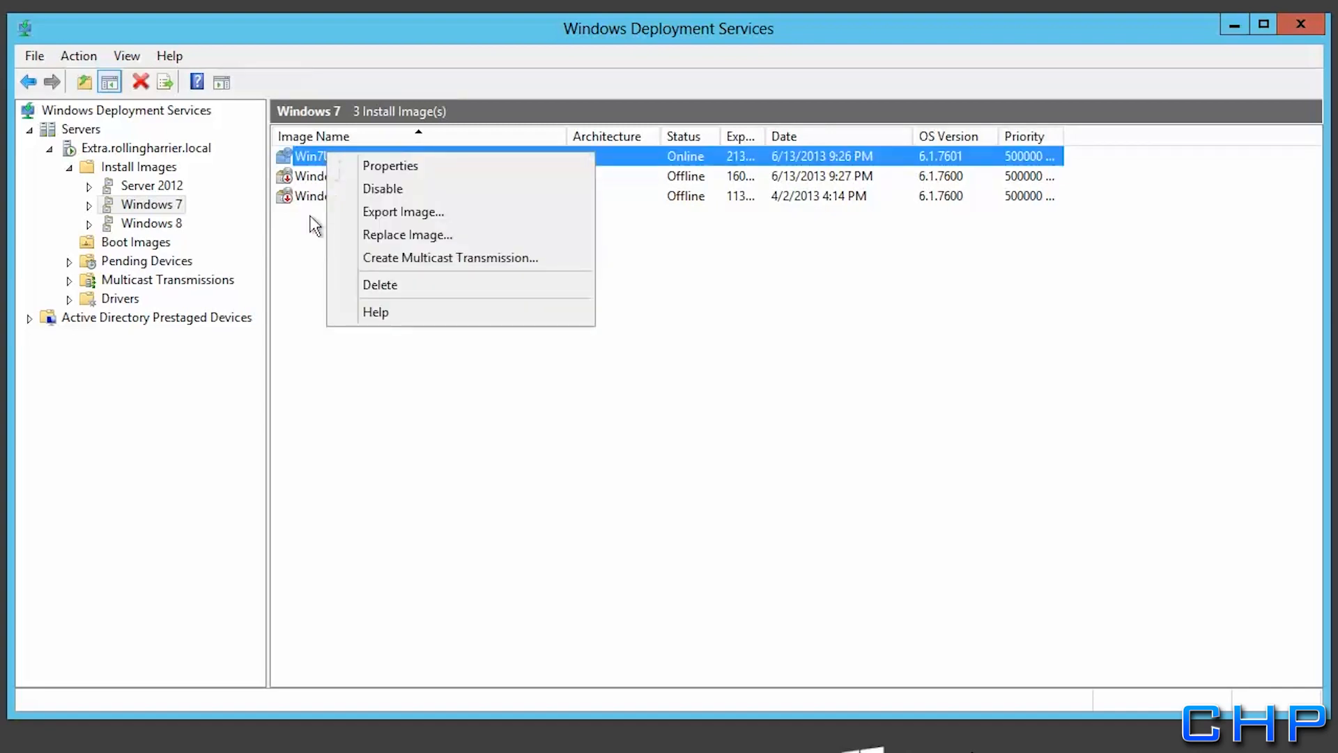
{"action": "left_click", "coordinate": [362, 212]}
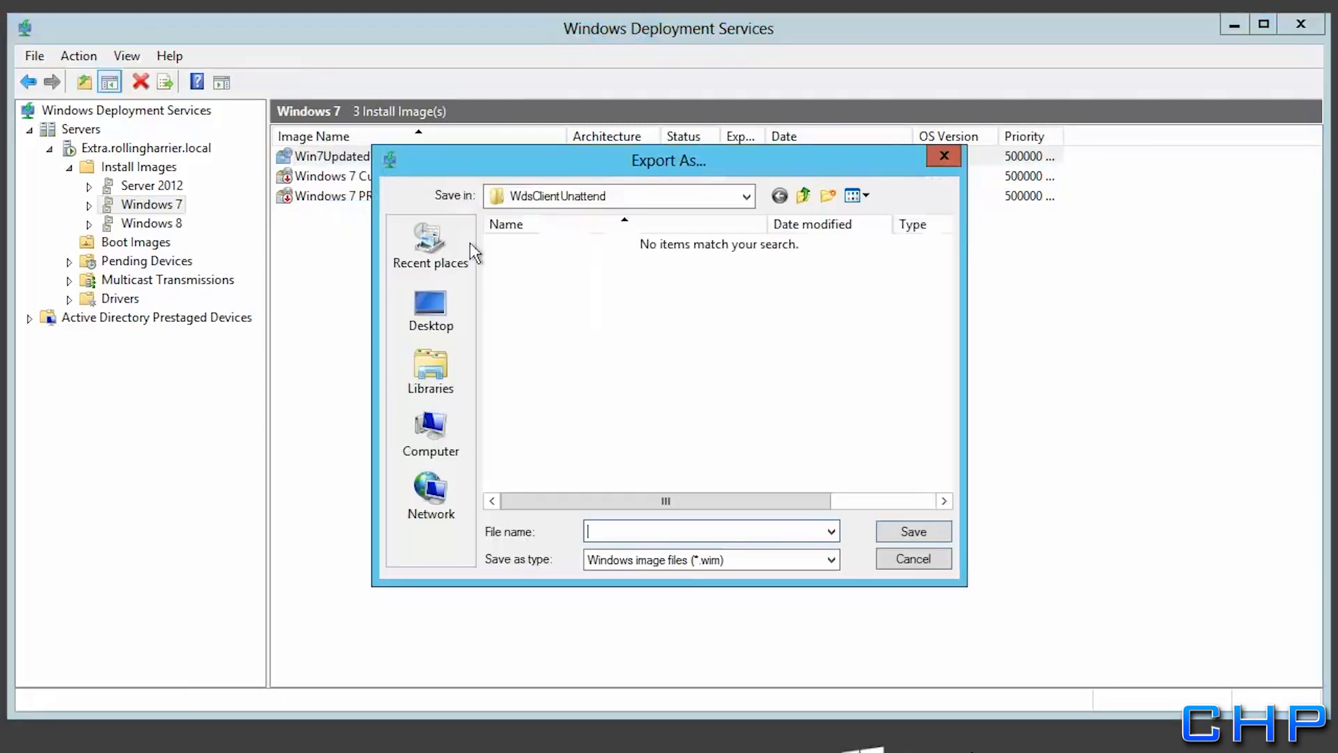
{"action": "left_click", "coordinate": [803, 196]}
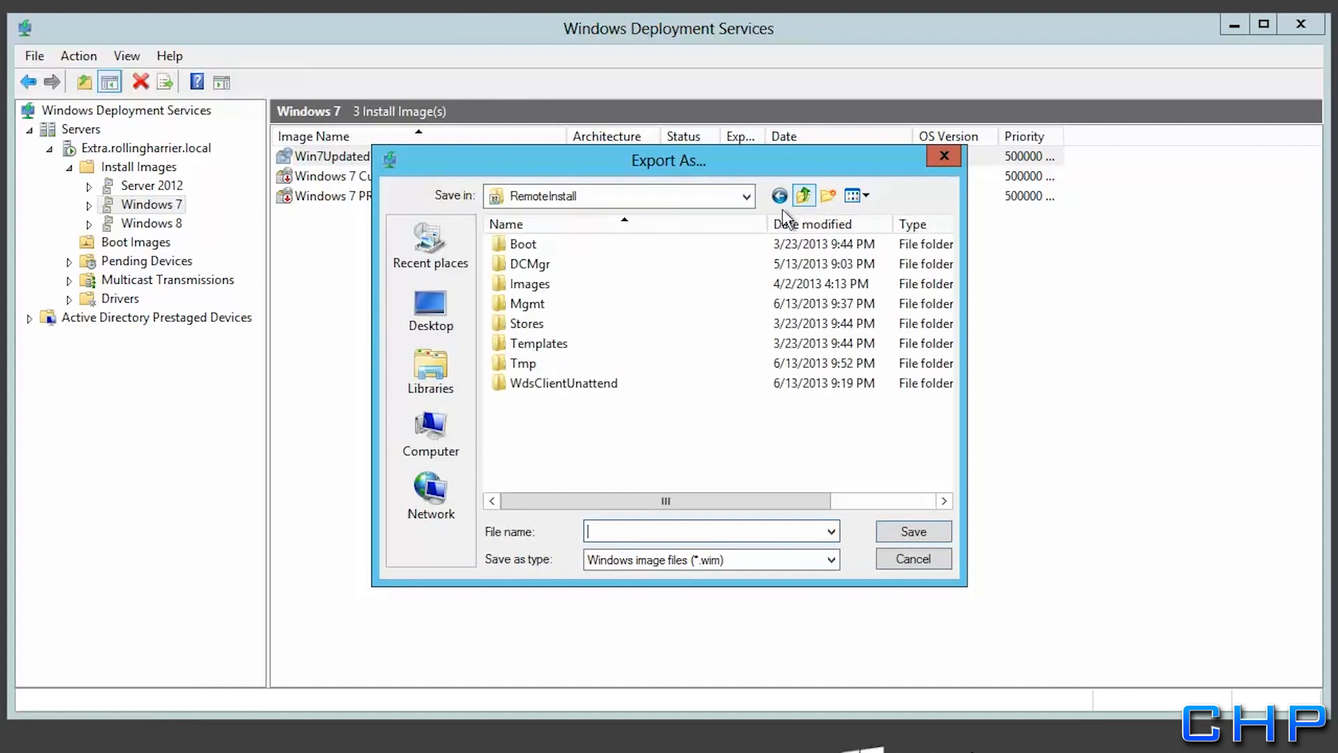
{"action": "type", "text": "Win7Custom"}
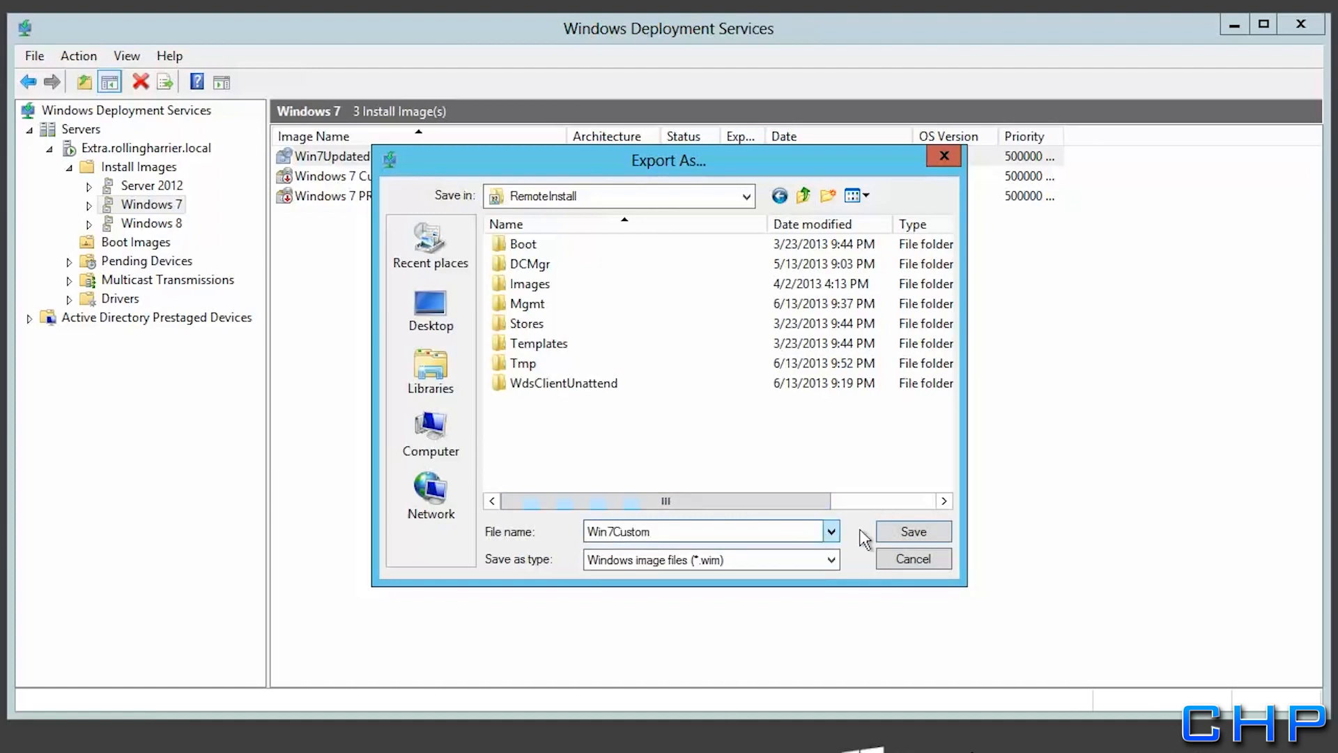
{"action": "left_click", "coordinate": [930, 538]}
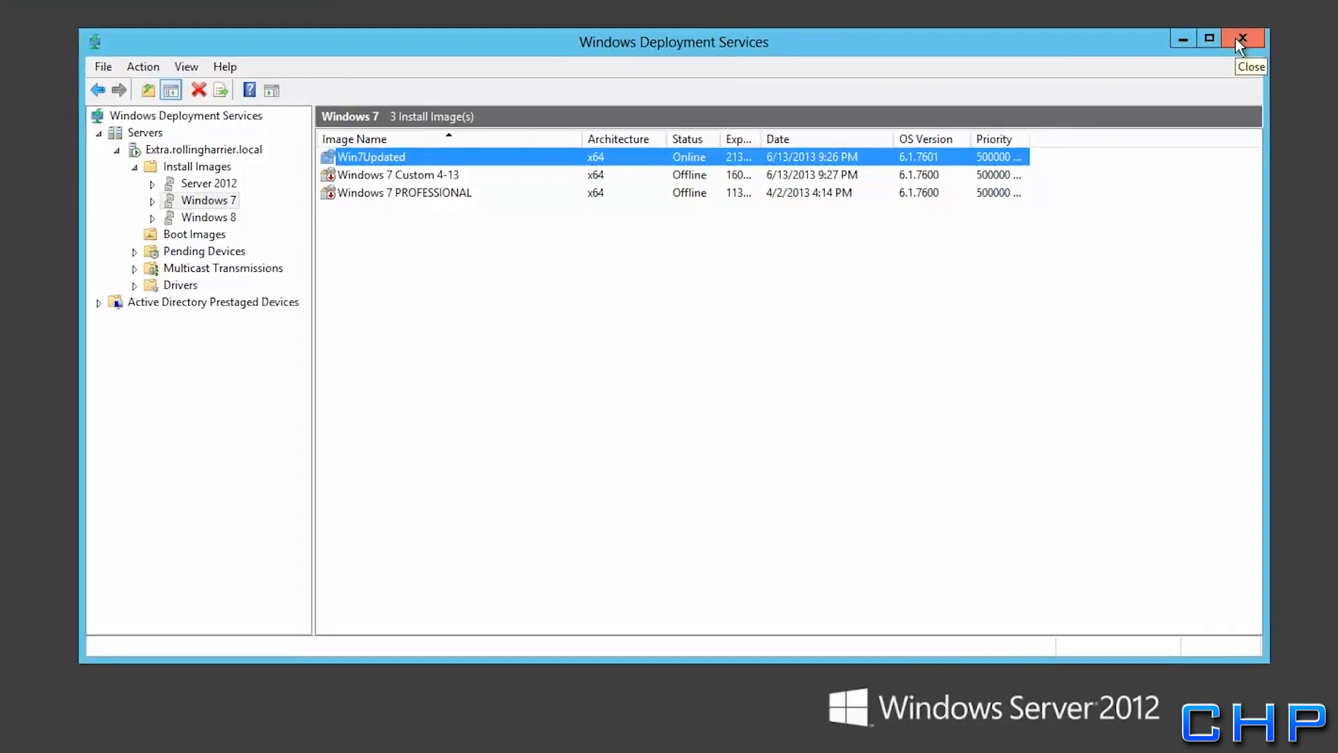
Close Deployment Services, create a folder named Distribution on Local Disk (C:), then close Explorer
{"action": "left_click", "coordinate": [1131, 67]}
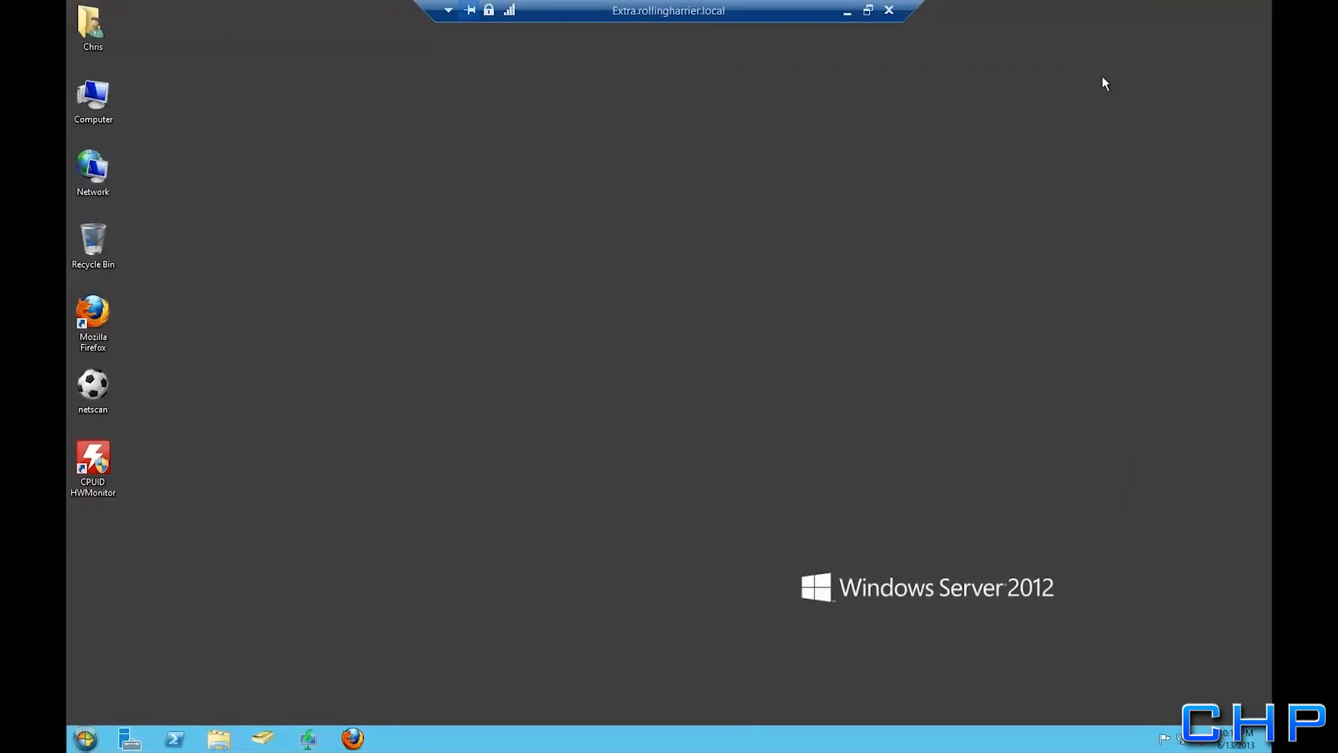
{"action": "double_click", "coordinate": [72, 87]}
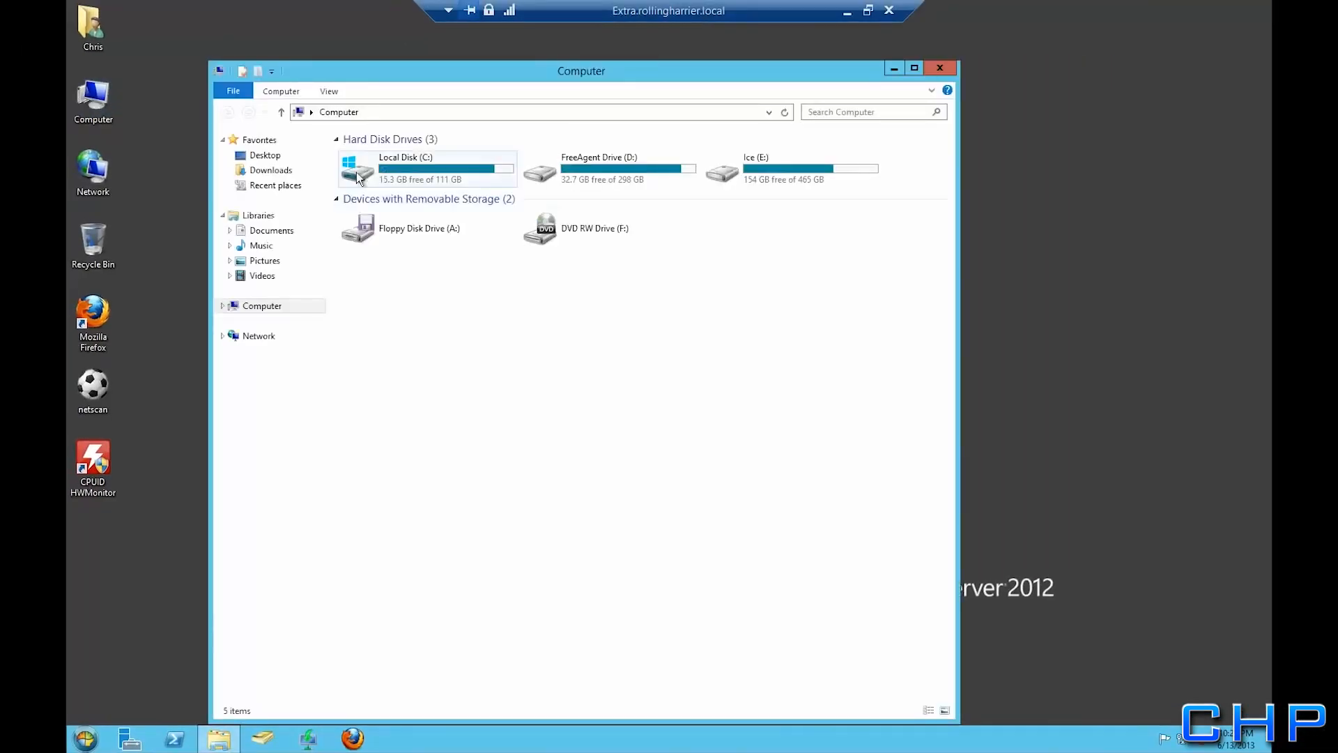
{"action": "double_click", "coordinate": [357, 178]}
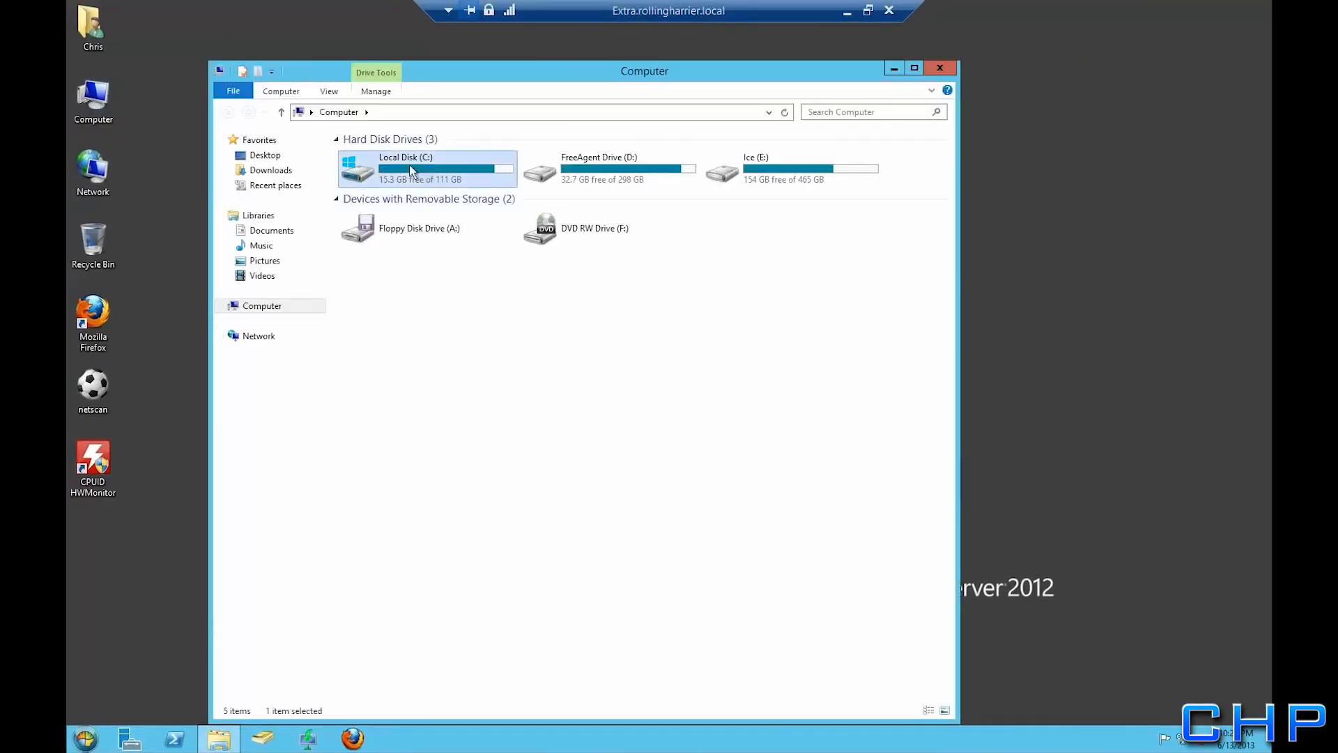
{"action": "right_click", "coordinate": [349, 395]}
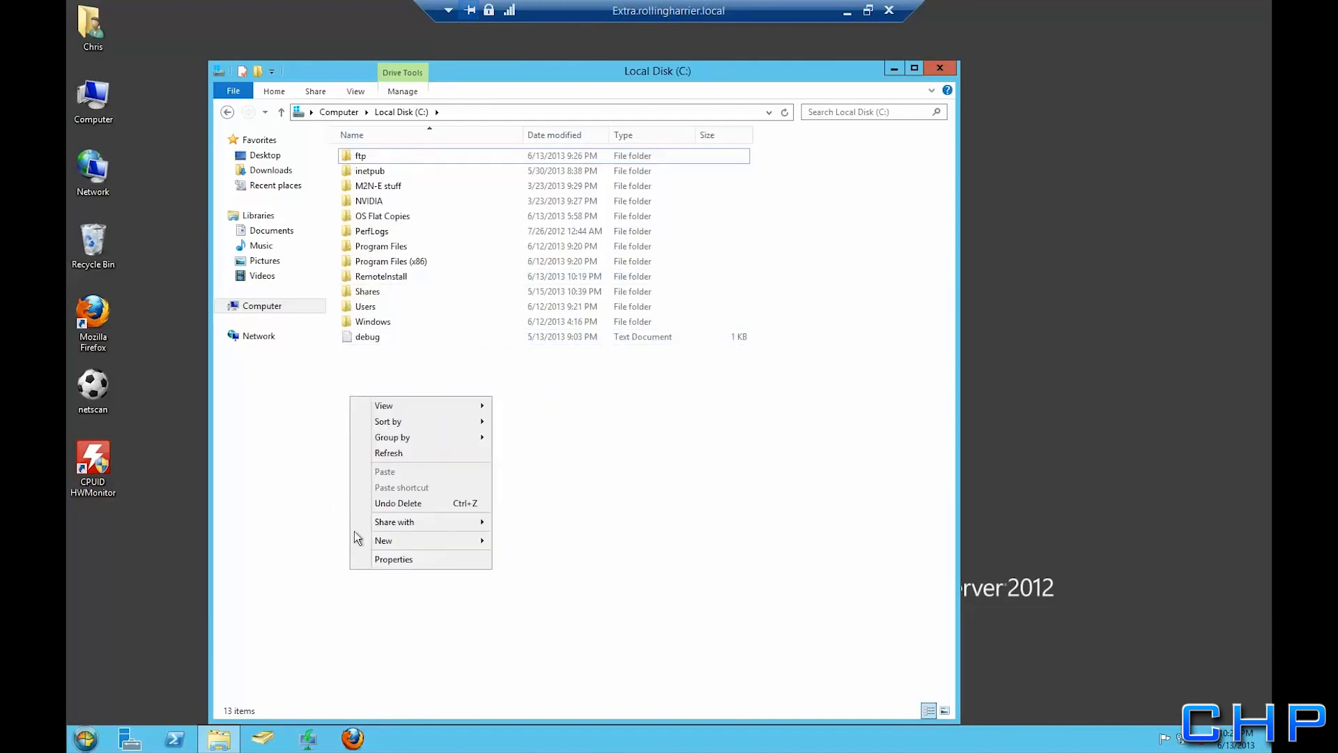
{"action": "mouse_move", "coordinate": [460, 542]}
{"action": "left_click", "coordinate": [525, 542]}
{"action": "type", "text": "Distribution"}
{"action": "key", "text": "Return"}
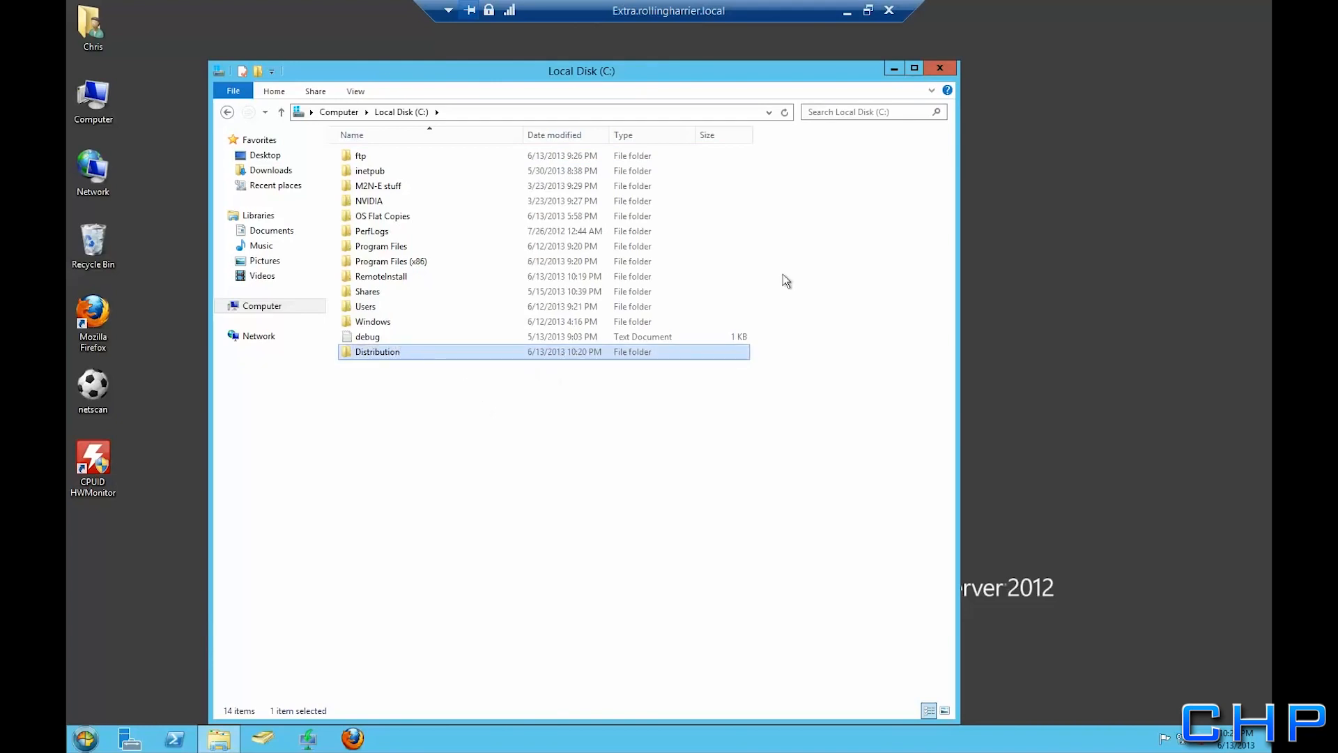
{"action": "left_click", "coordinate": [941, 70]}
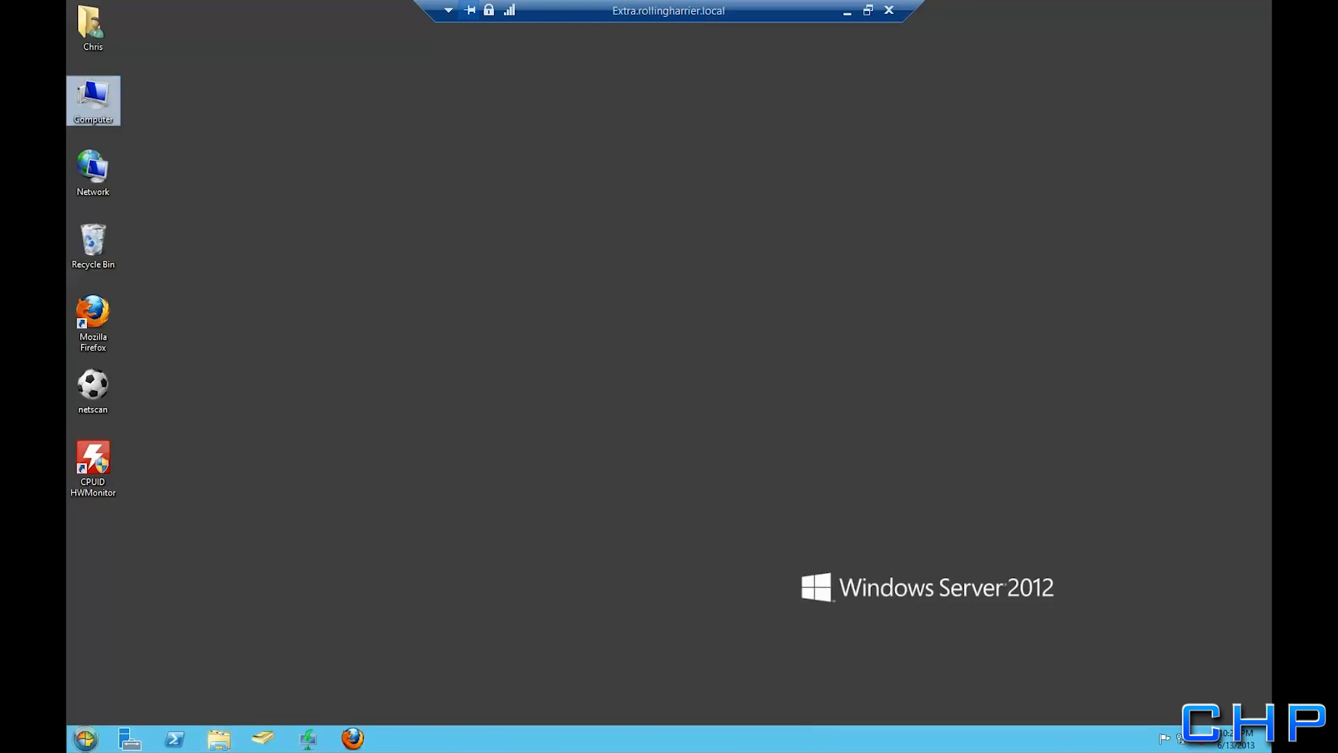
Launch Windows System Image Manager from the Windows ADK Start menu folder
{"action": "left_click", "coordinate": [87, 744]}
{"action": "mouse_move", "coordinate": [140, 646]}
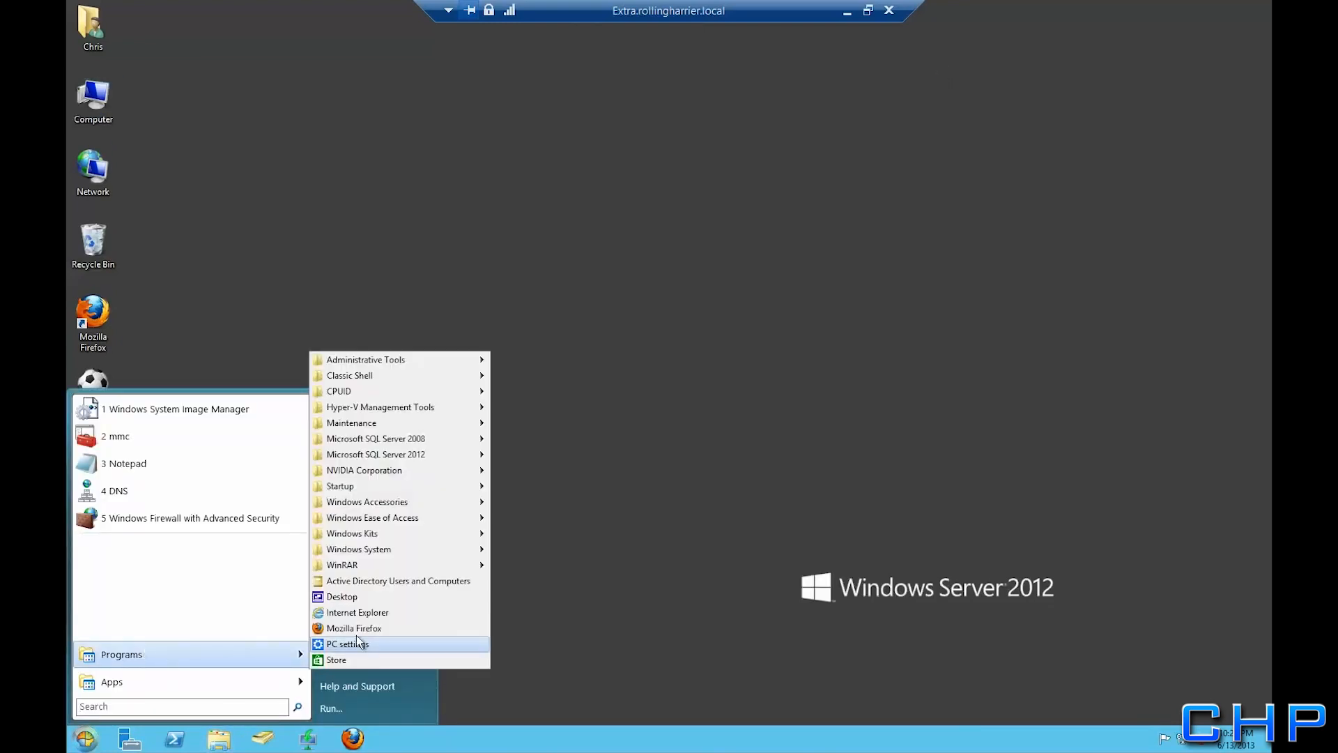
{"action": "mouse_move", "coordinate": [388, 532]}
{"action": "mouse_move", "coordinate": [589, 533]}
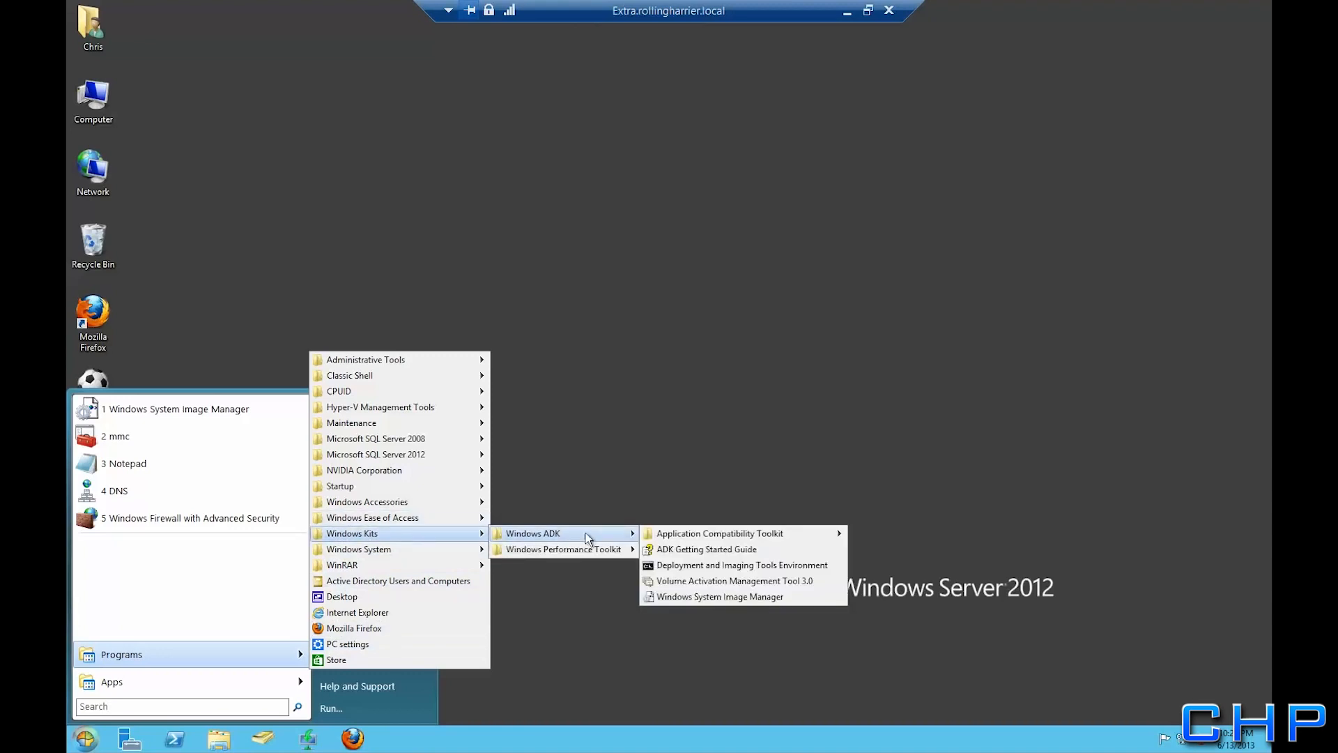
{"action": "left_click", "coordinate": [729, 595]}
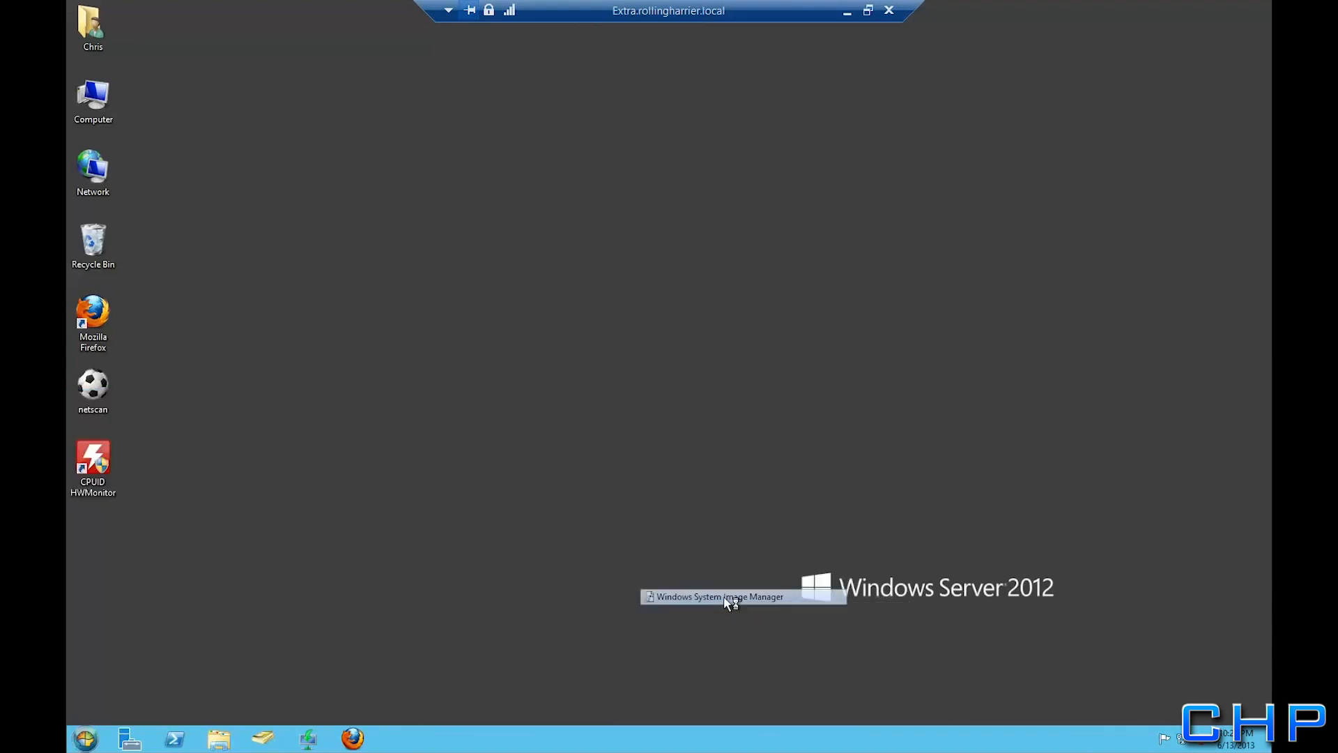
Create a new distribution share using the C:\Distribution folder
{"action": "left_click", "coordinate": [197, 162]}
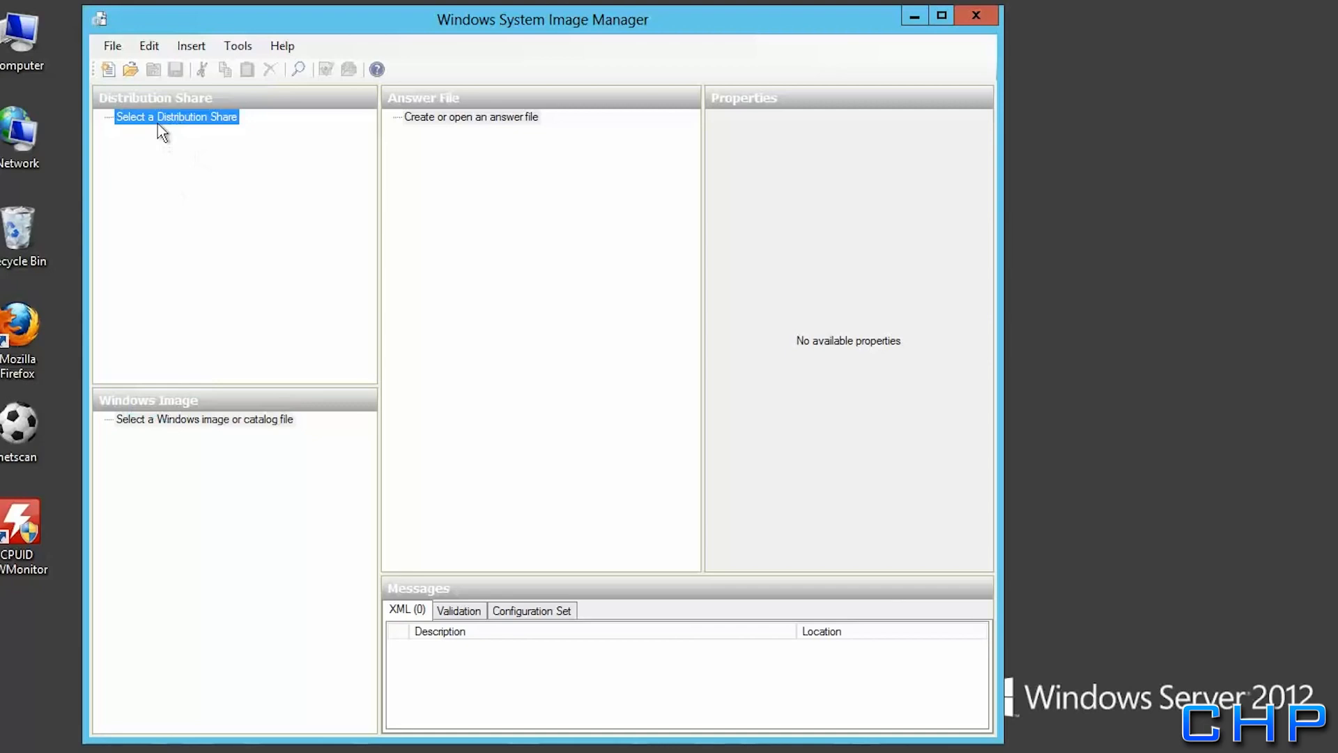
{"action": "right_click", "coordinate": [158, 124]}
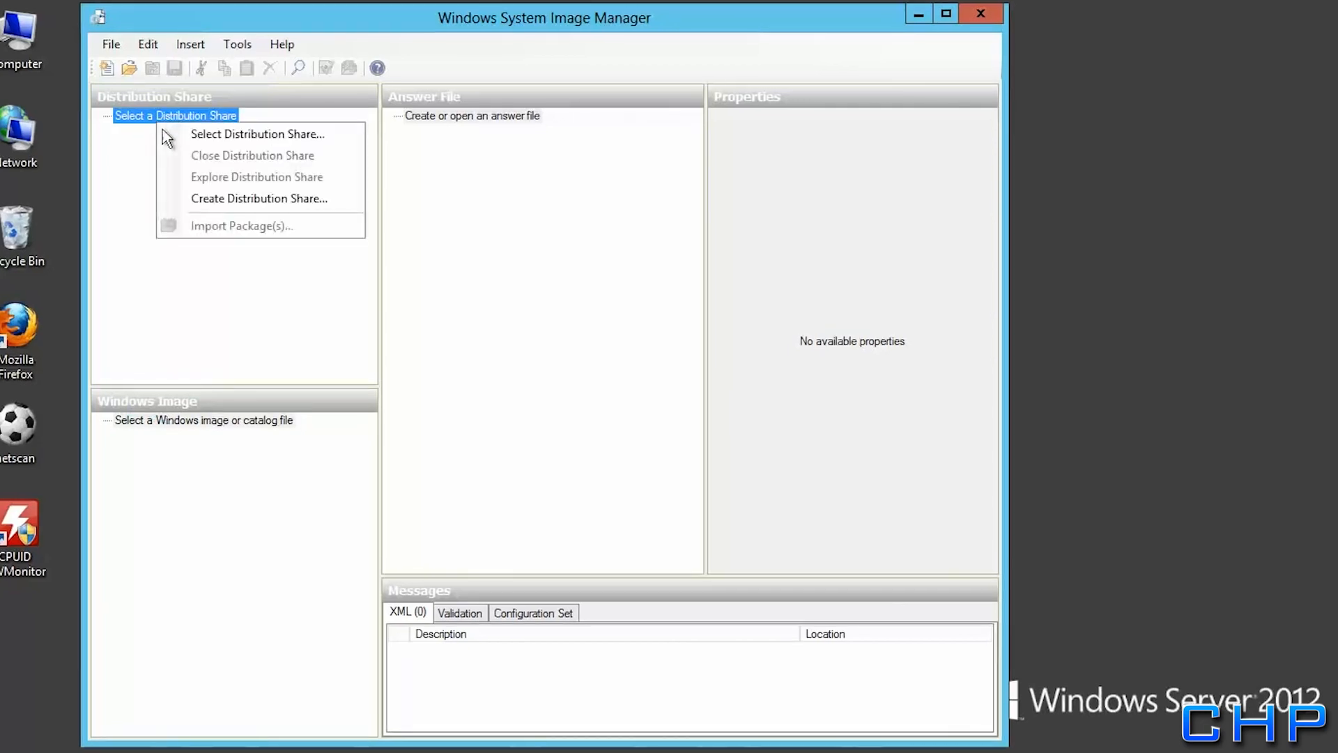
{"action": "left_click", "coordinate": [202, 200]}
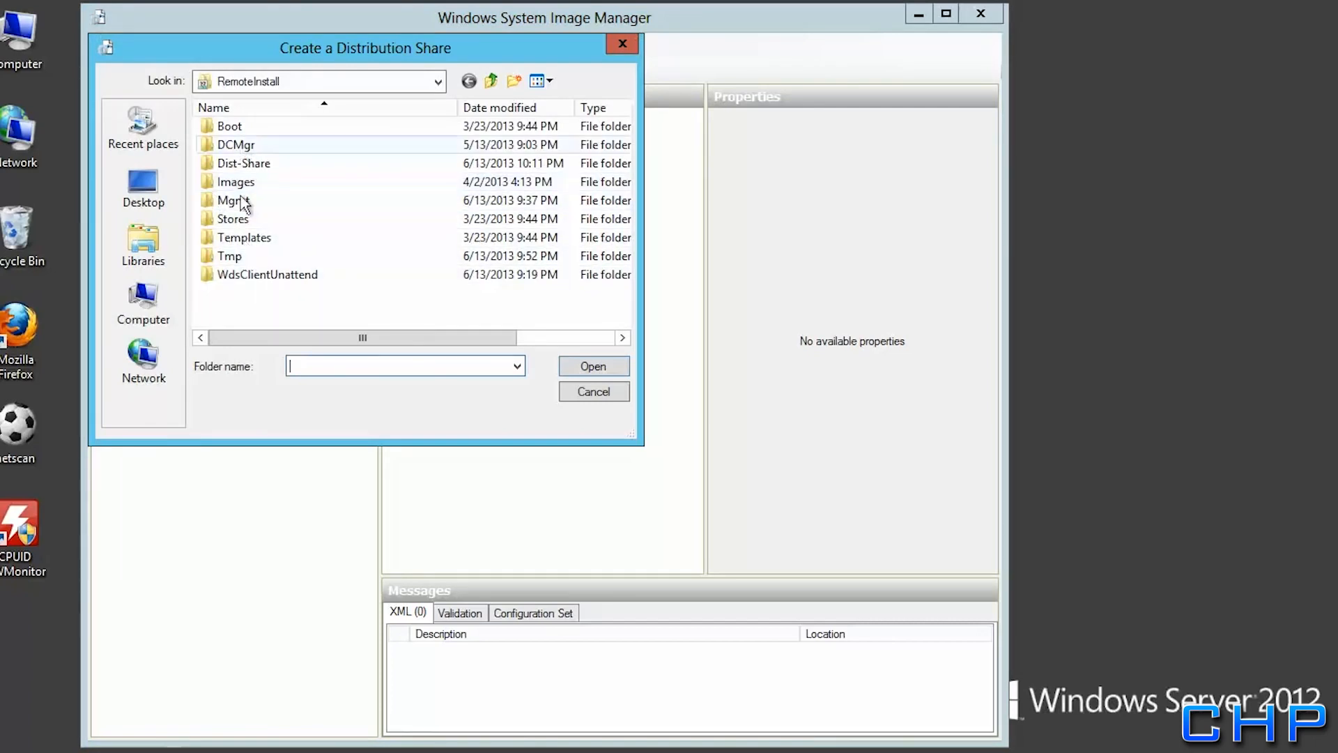
{"action": "left_click", "coordinate": [492, 82]}
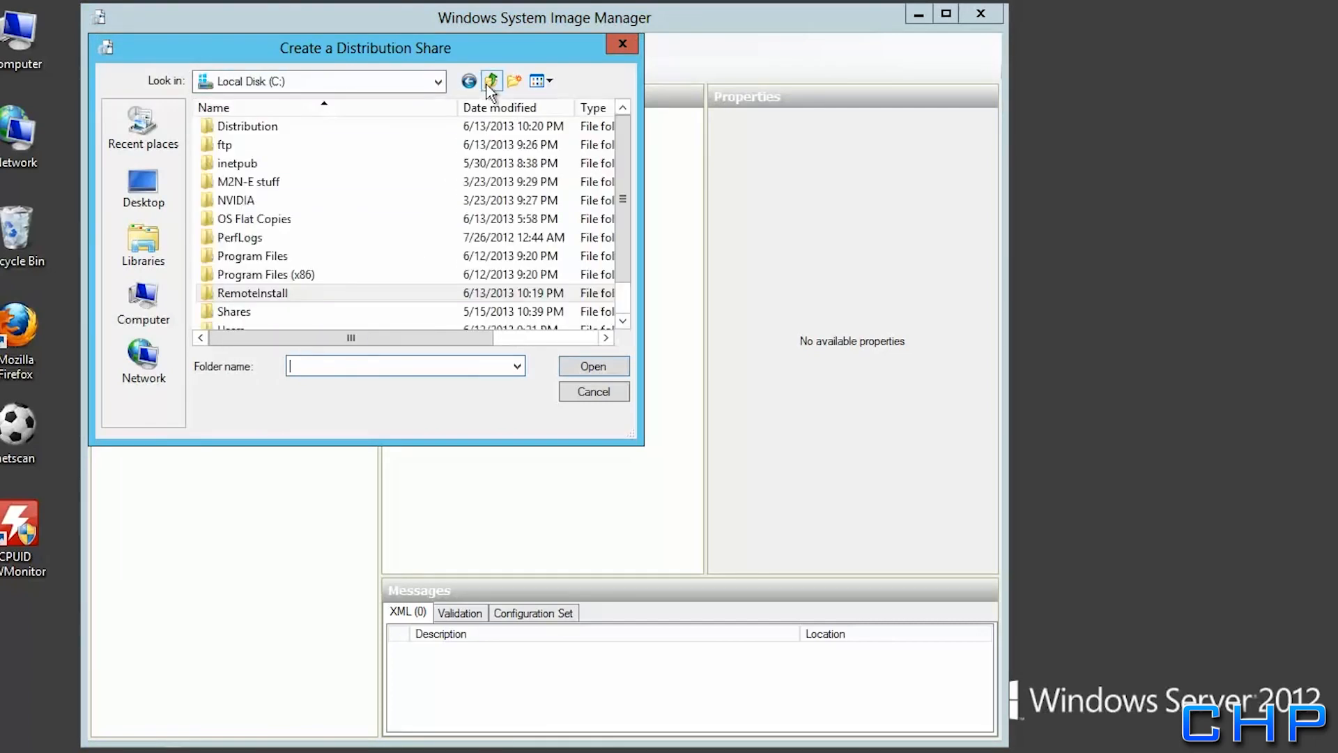
{"action": "left_click", "coordinate": [258, 127]}
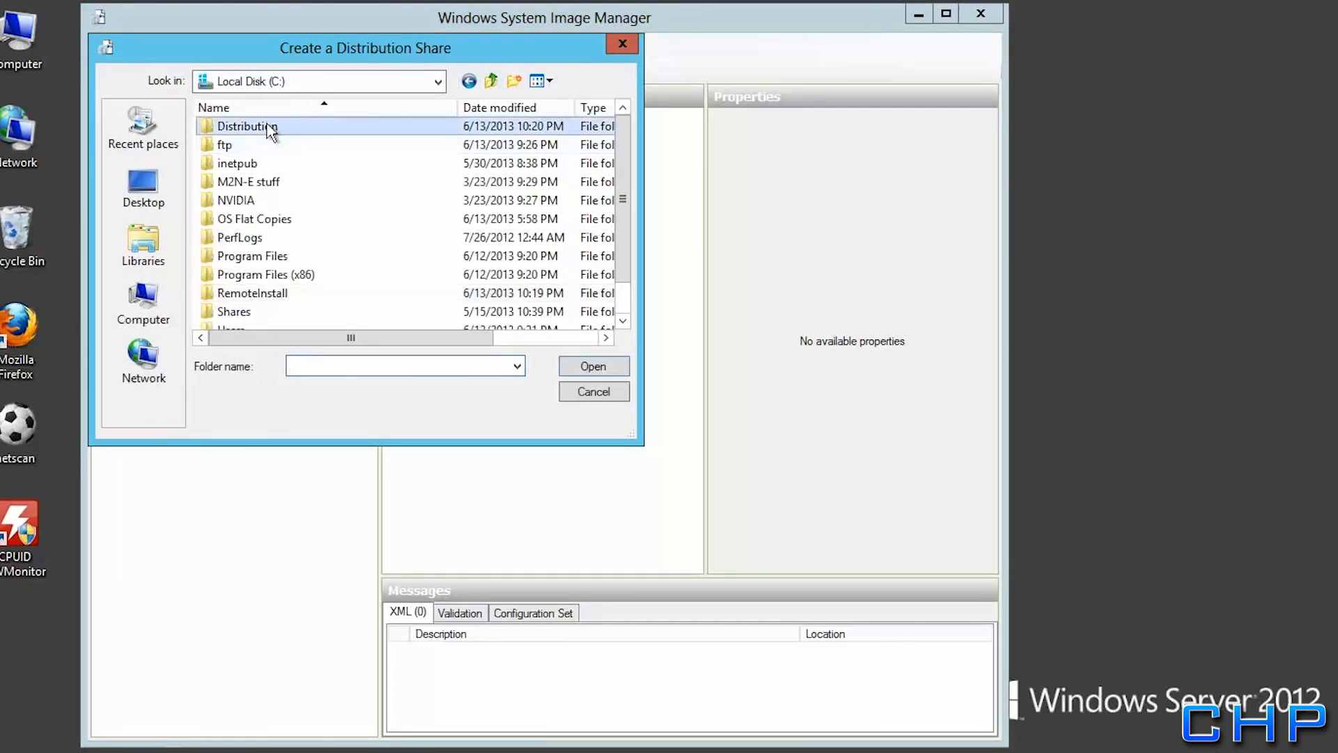
{"action": "left_click", "coordinate": [596, 369]}
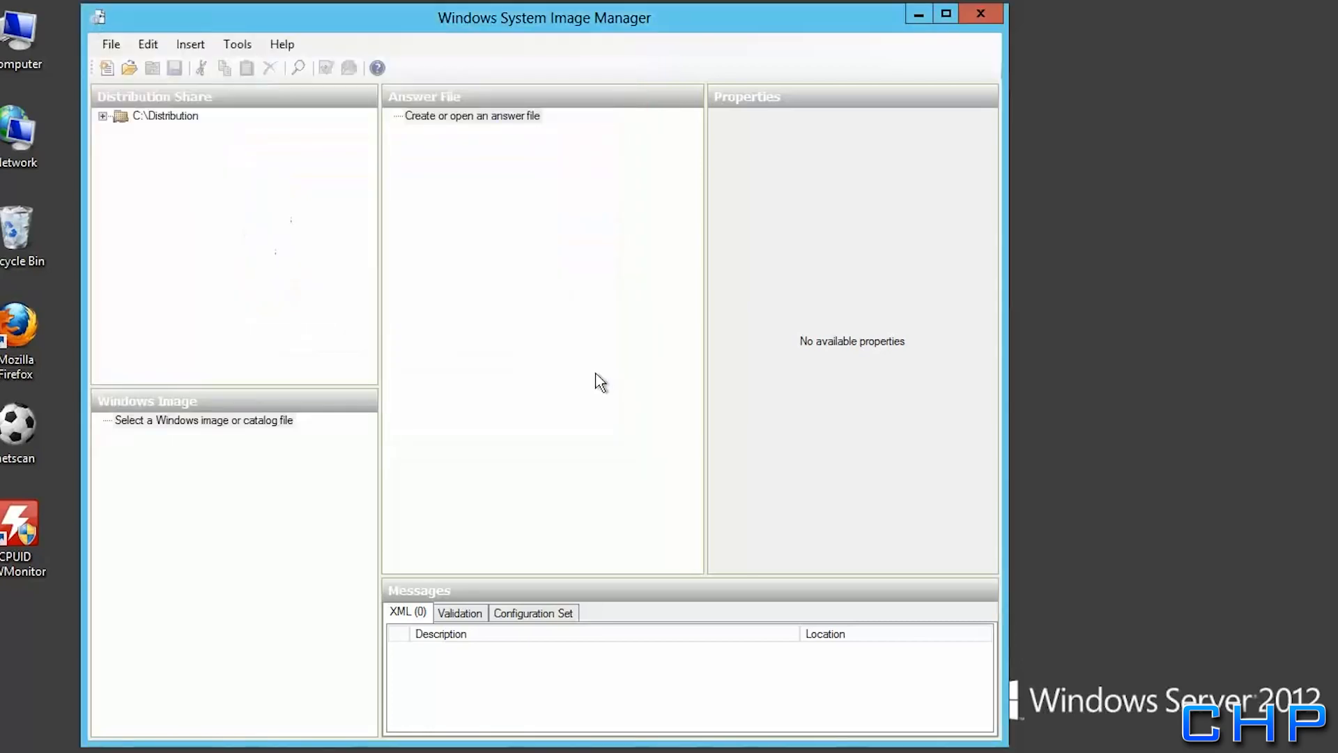
Inspect the C:\Distribution share's folders, then bring up options for the empty Windows image entry
{"action": "left_click", "coordinate": [103, 117]}
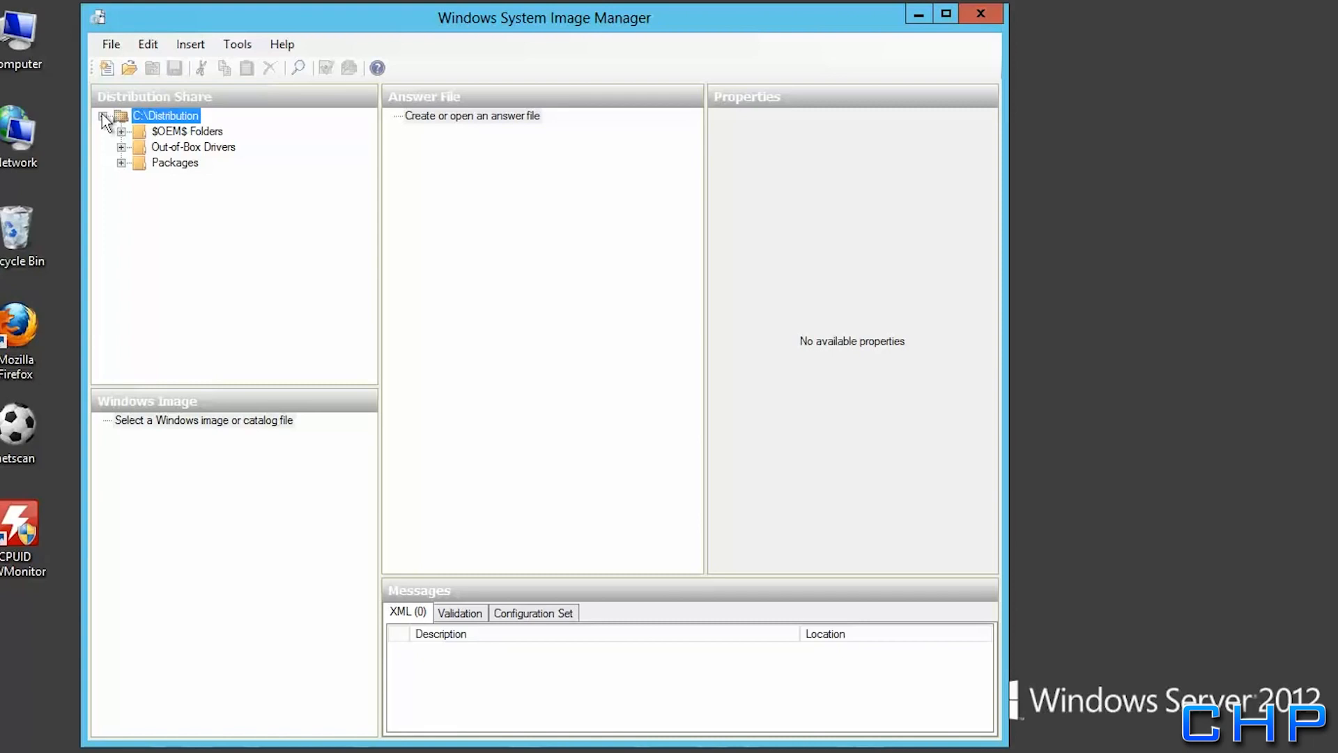
{"action": "left_click", "coordinate": [104, 117]}
{"action": "left_click", "coordinate": [198, 422]}
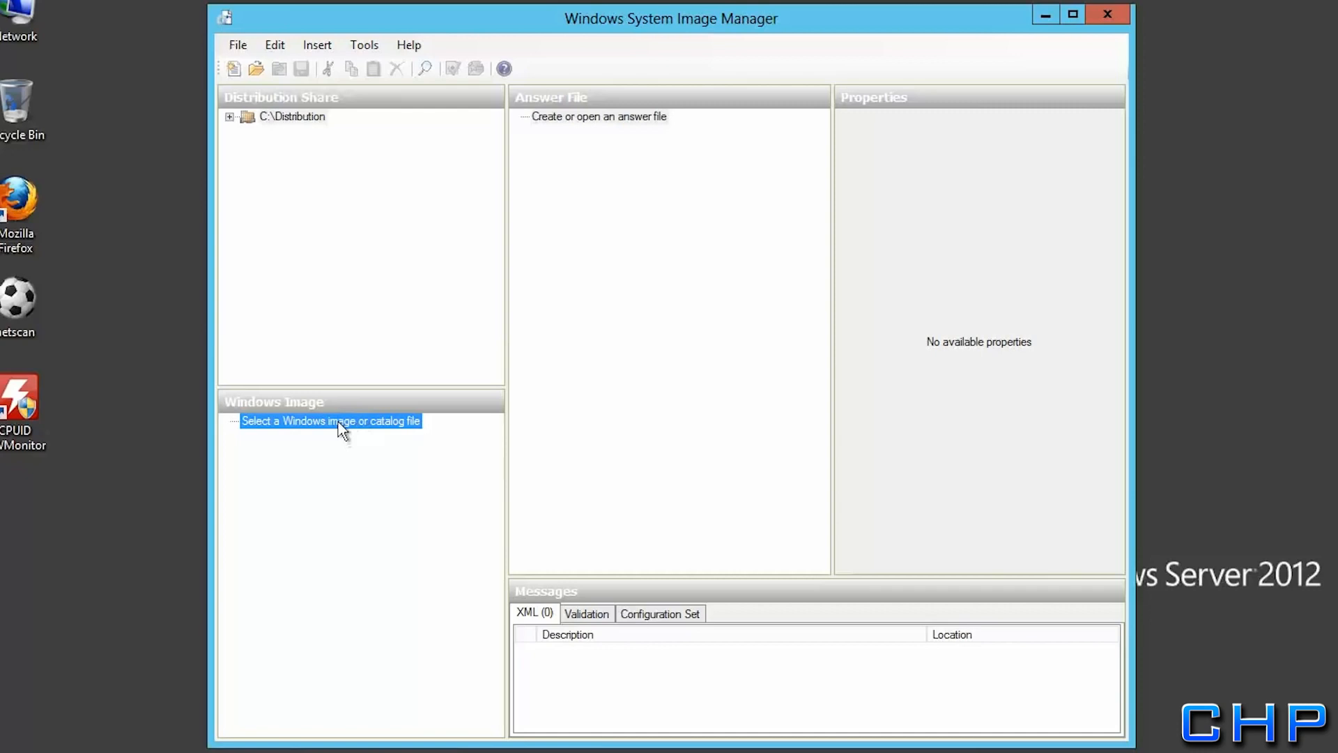
{"action": "right_click", "coordinate": [338, 422]}
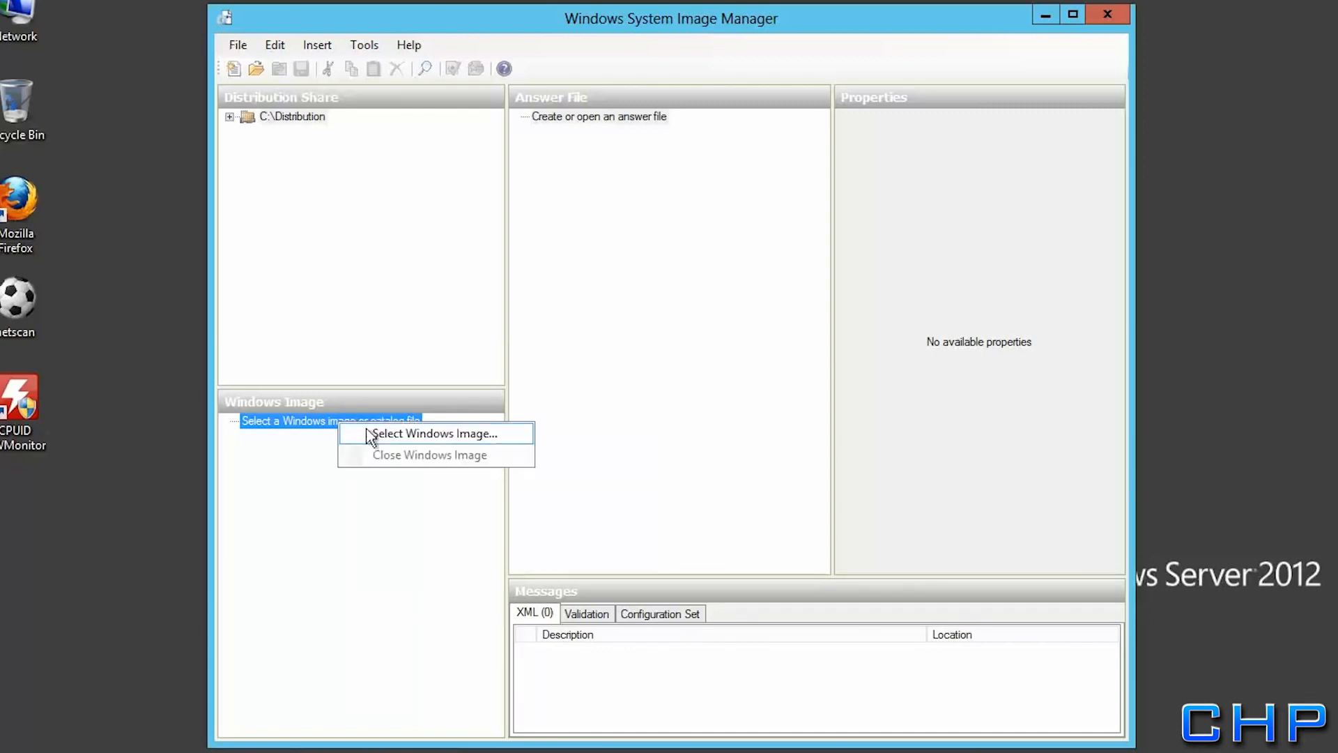
Load win7c.wim from RemoteInstall as the Windows image and accept creating its catalog file
{"action": "left_click", "coordinate": [369, 434]}
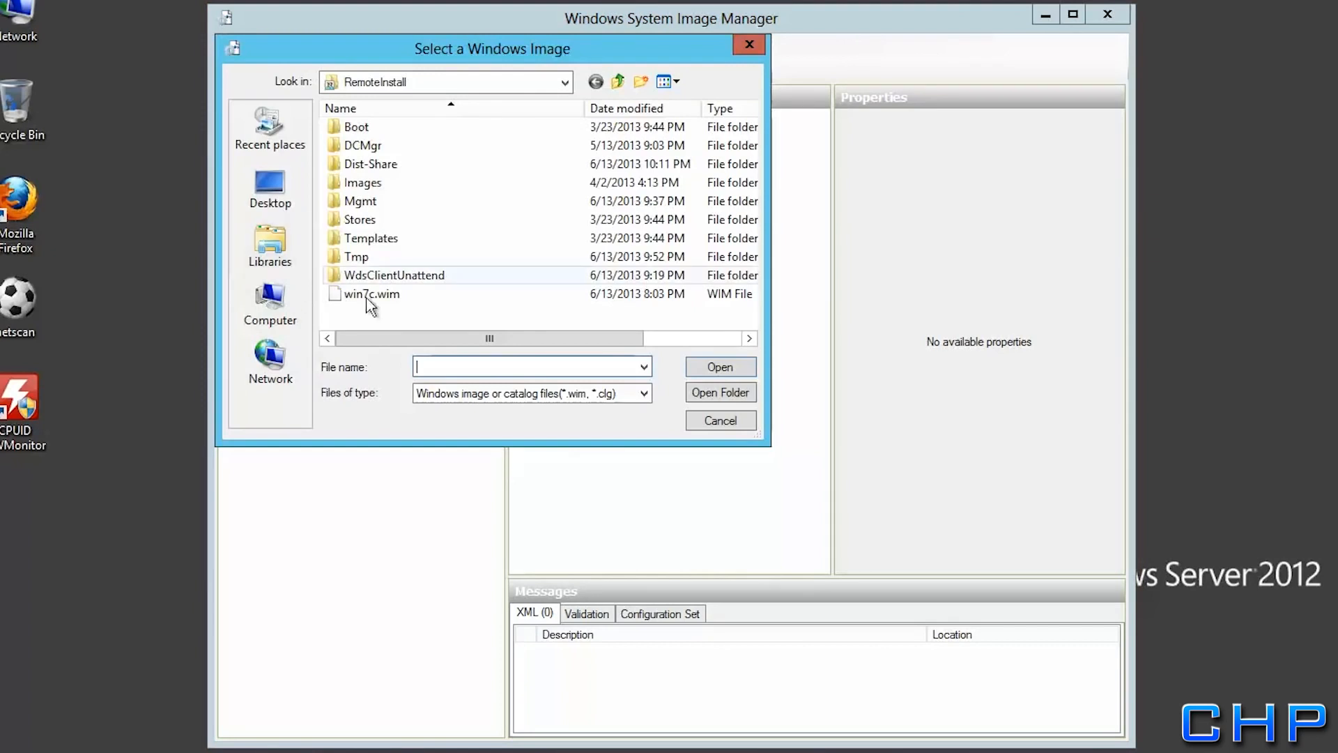
{"action": "left_click", "coordinate": [370, 299]}
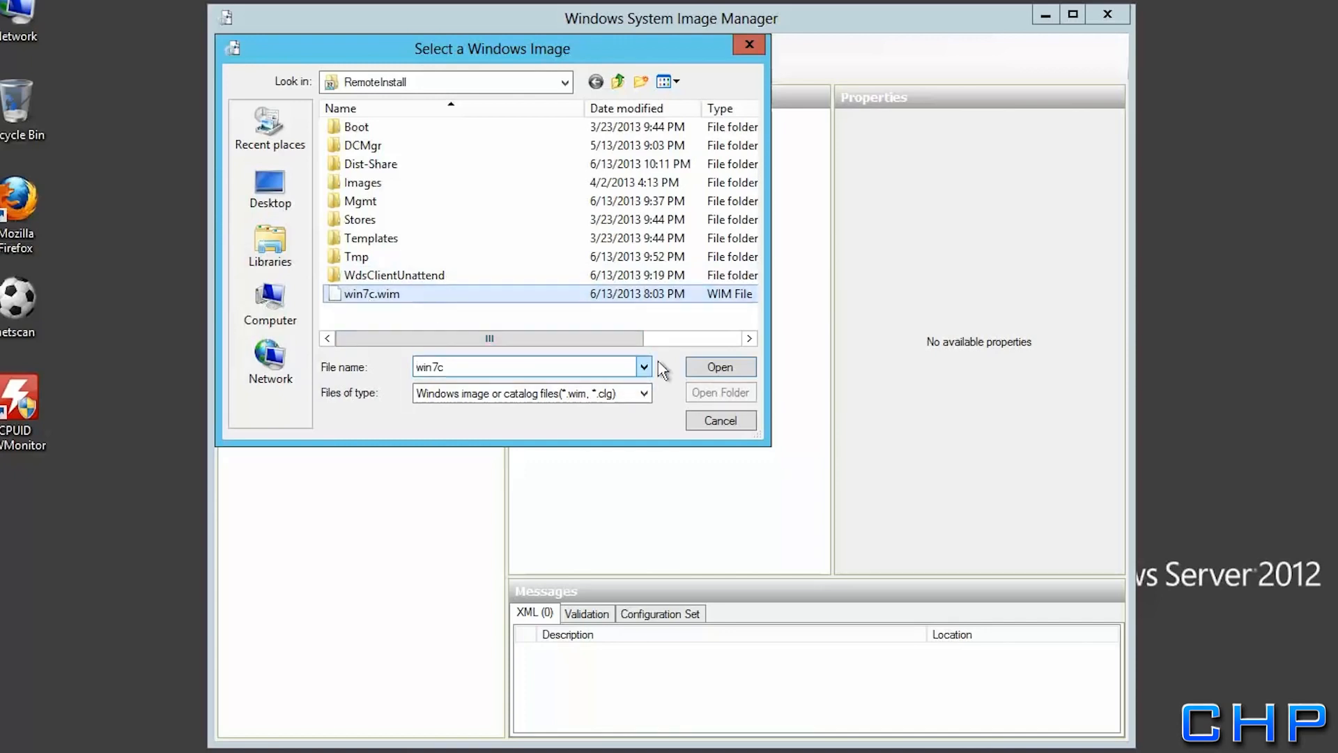
{"action": "left_click", "coordinate": [712, 368]}
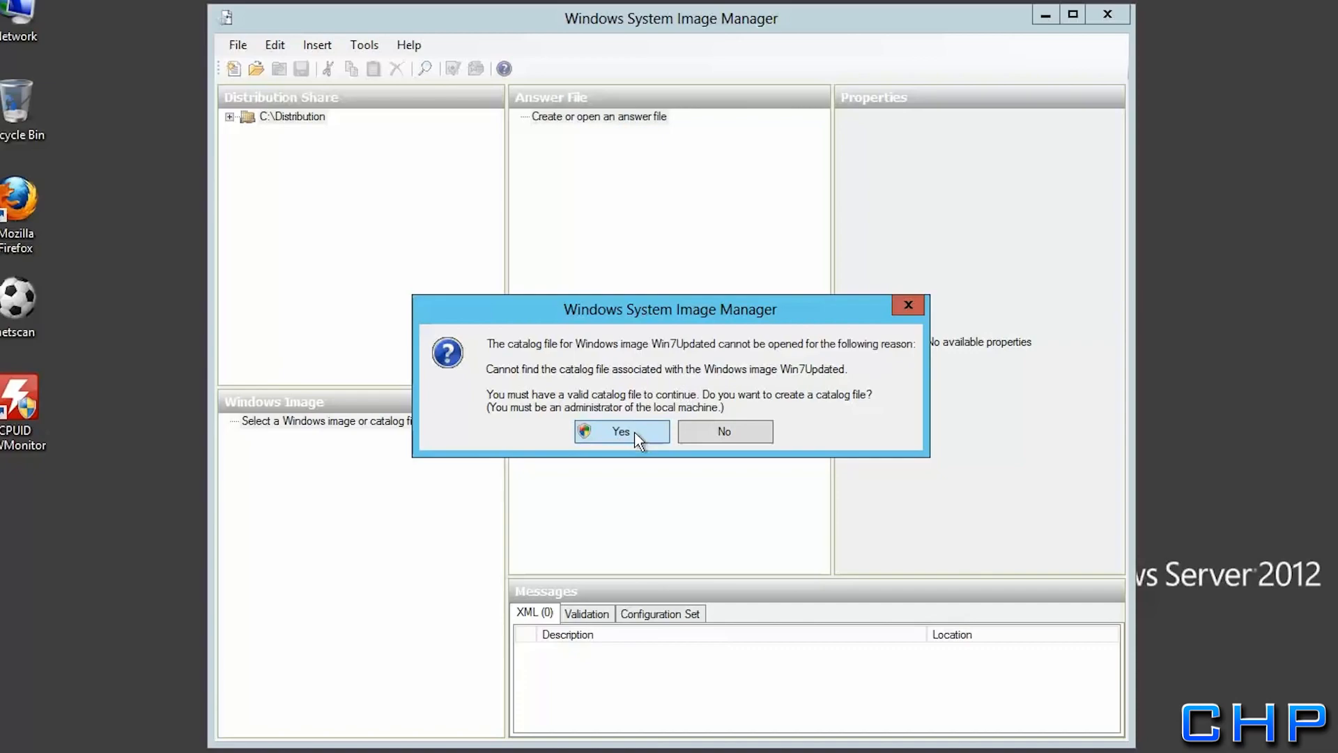
{"action": "left_click", "coordinate": [637, 437]}
Approve the Win7Updated catalog creation, expand its amd64 Components list and maximize the window
{"action": "left_click", "coordinate": [882, 318]}
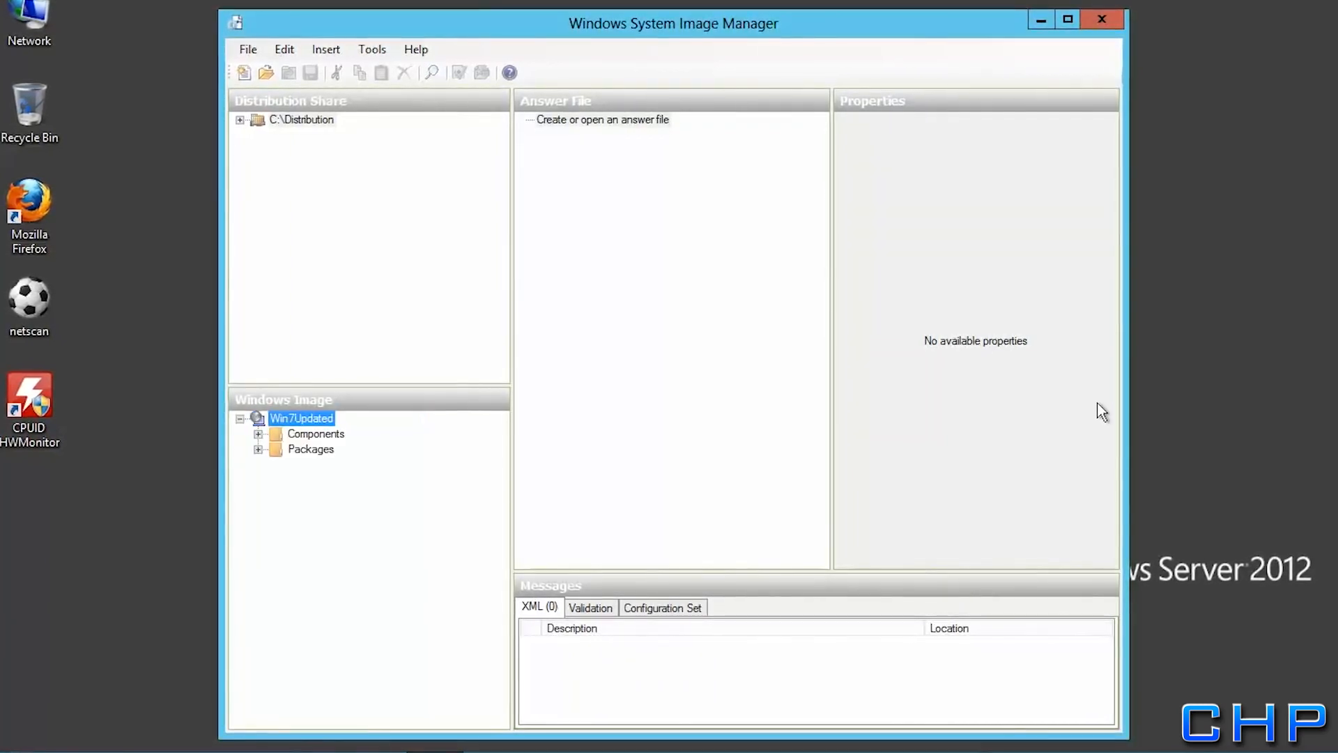
{"action": "left_click", "coordinate": [257, 434]}
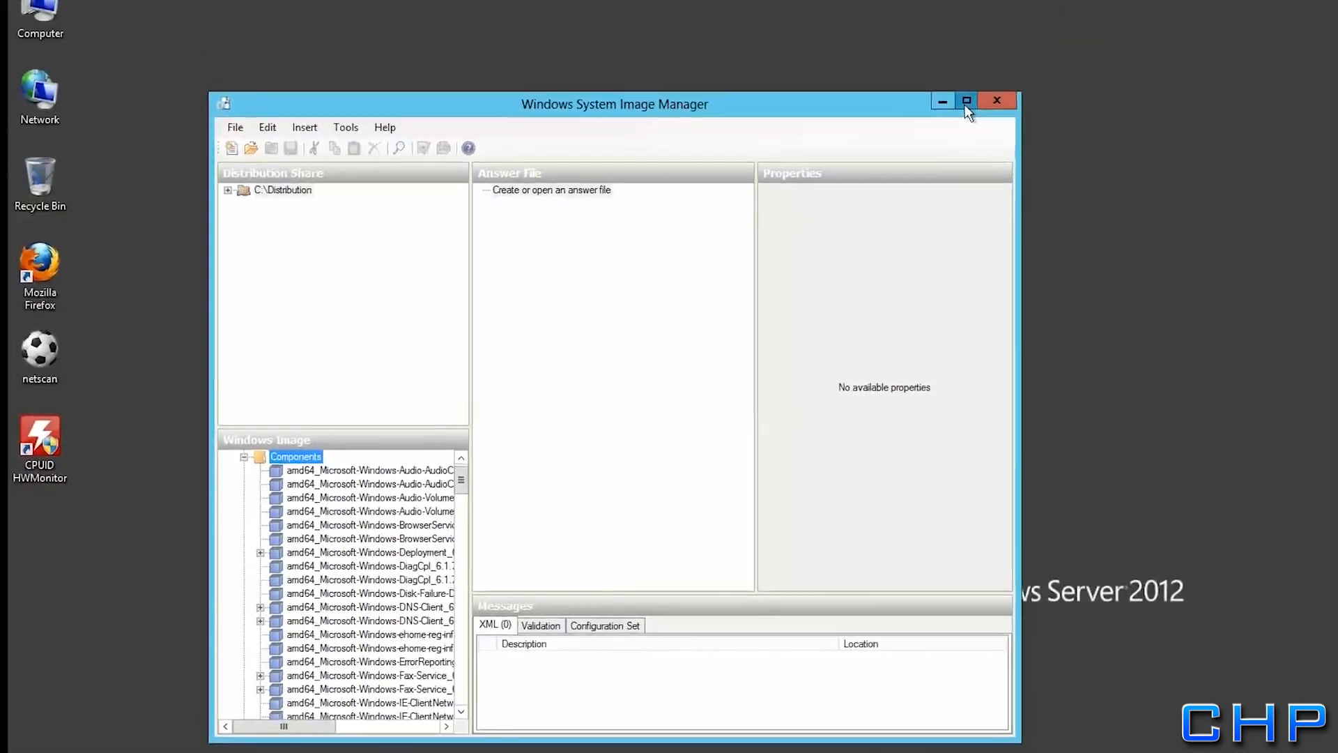
{"action": "left_click", "coordinate": [1073, 15]}
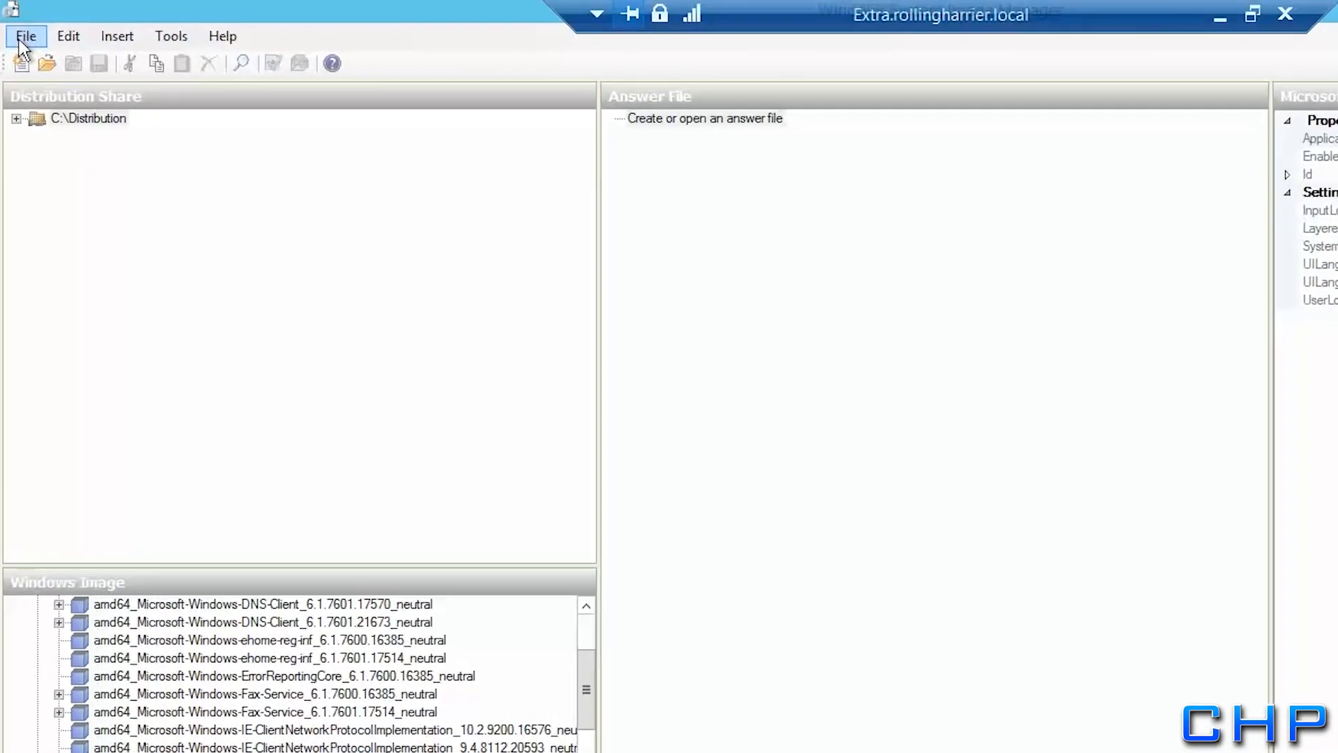
{"action": "left_click", "coordinate": [49, 8]}
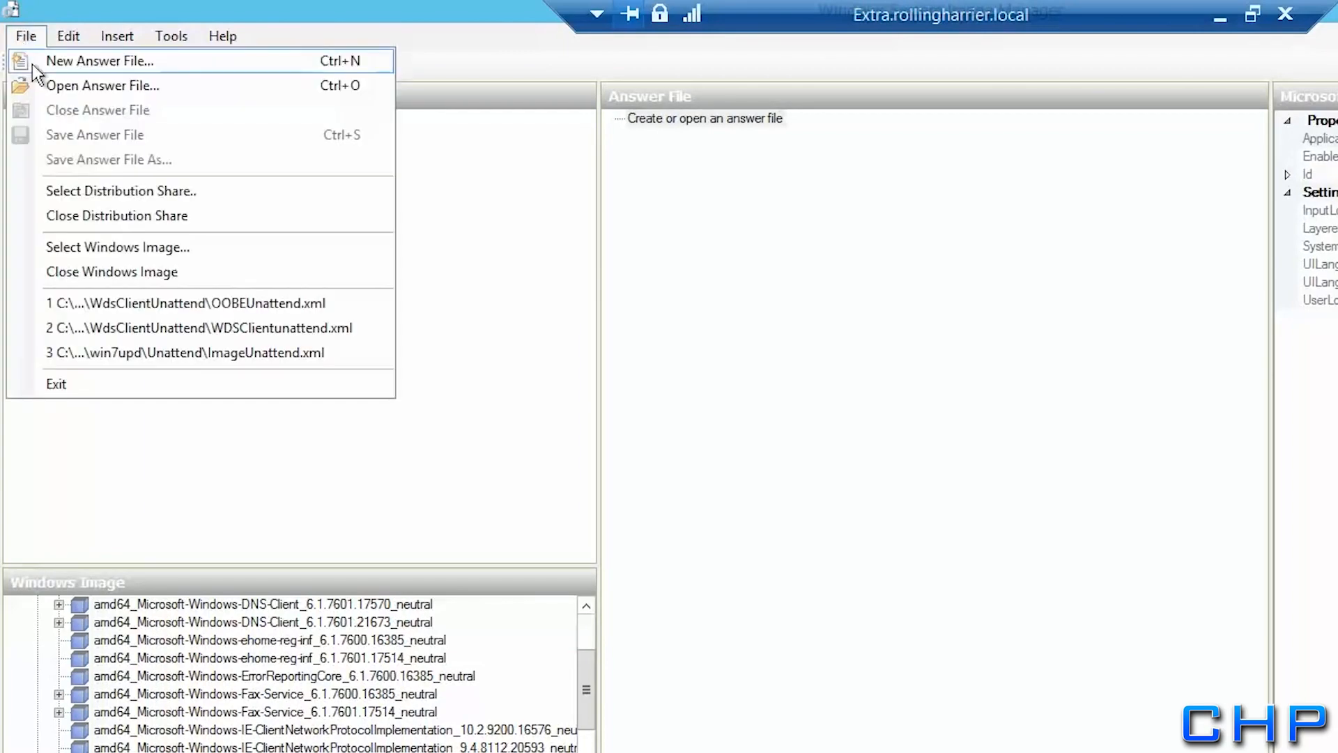
Create a new answer file and add amd64 International-Core-WinPE to the 1 windowsPE pass
{"action": "left_click", "coordinate": [32, 64]}
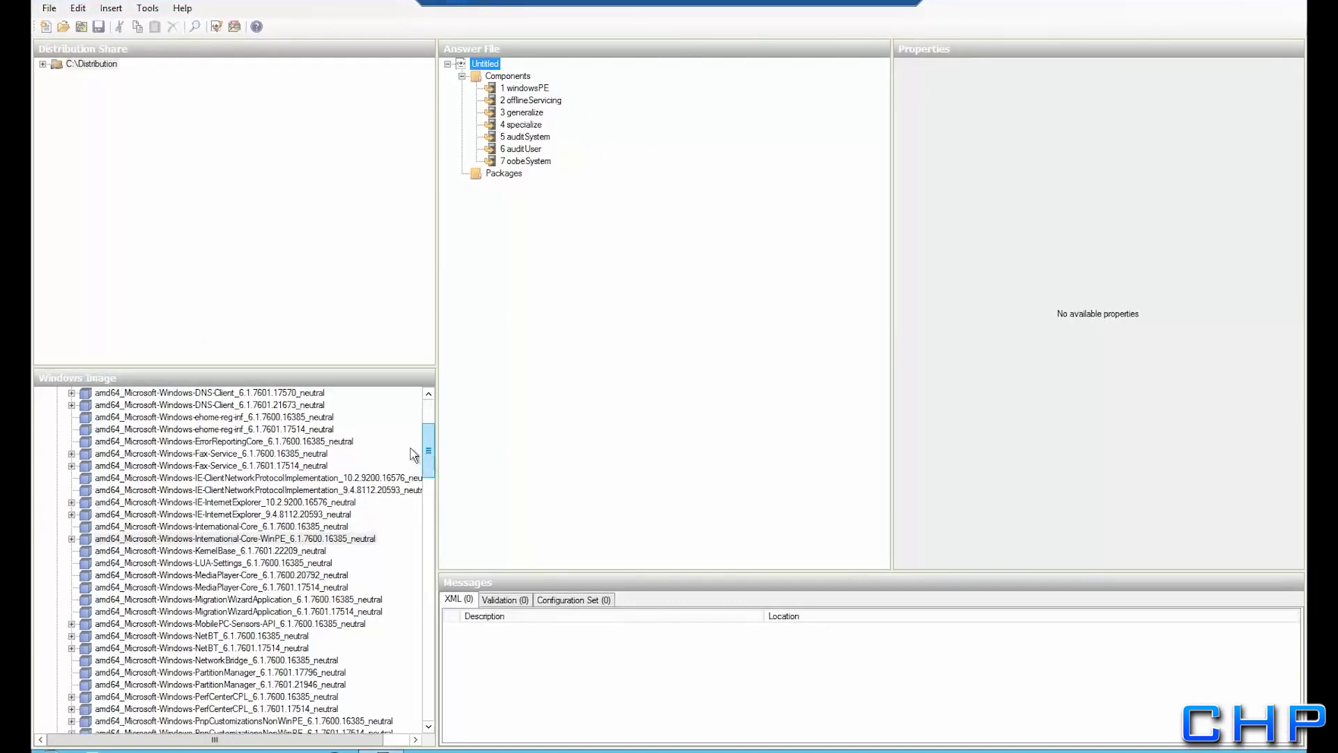
{"action": "left_click", "coordinate": [170, 539]}
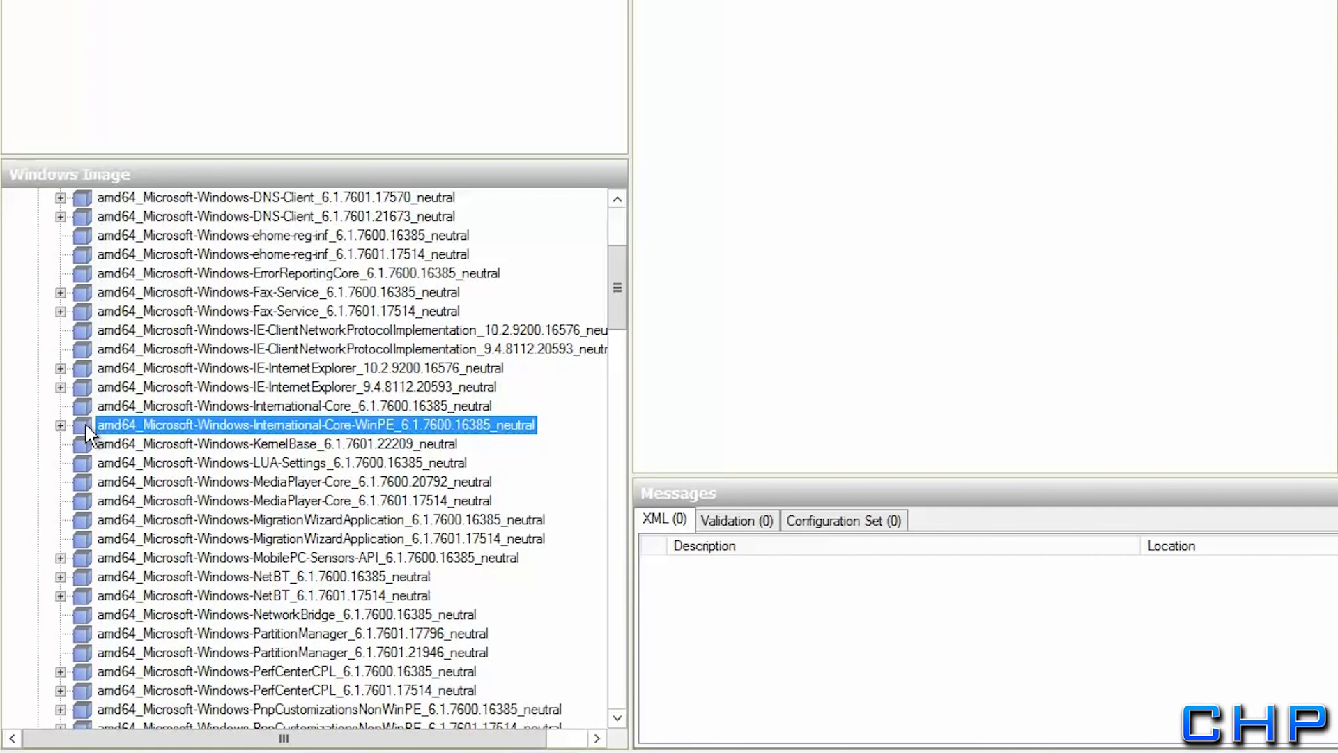
{"action": "right_click", "coordinate": [86, 426]}
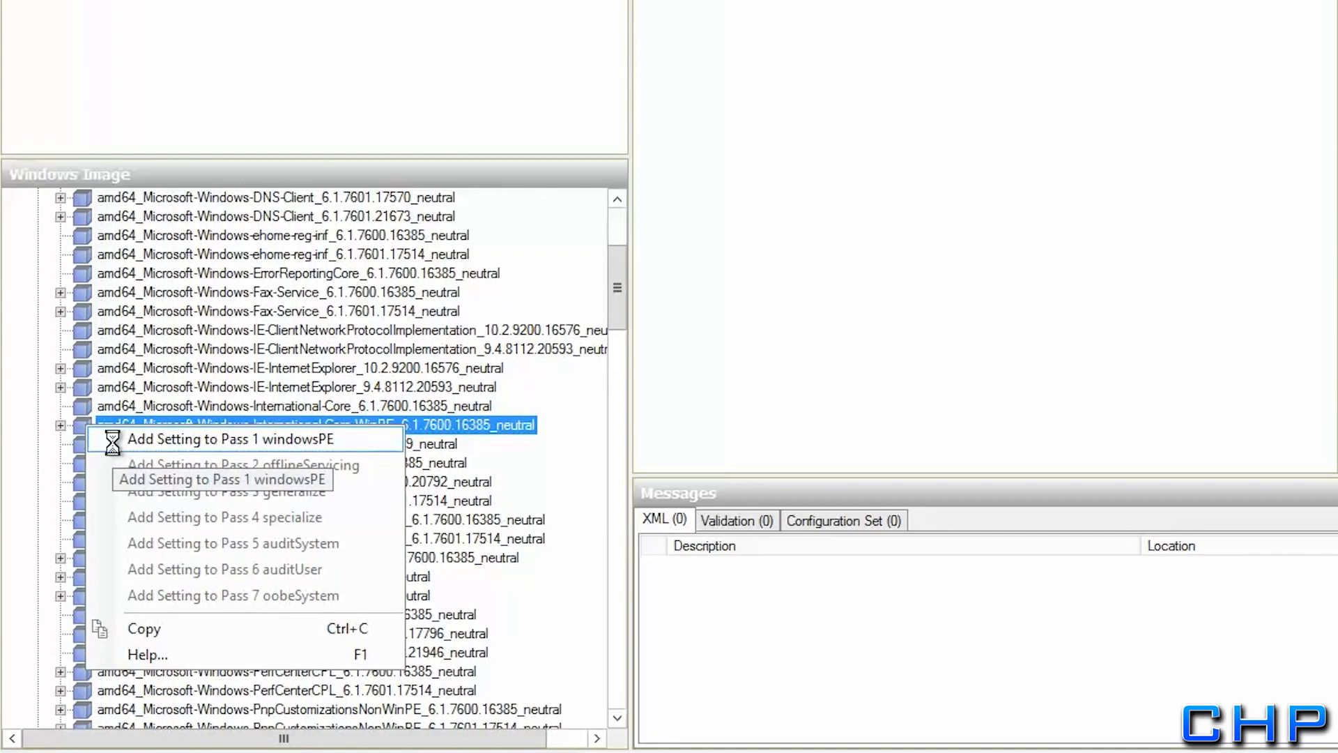
{"action": "left_click", "coordinate": [111, 439]}
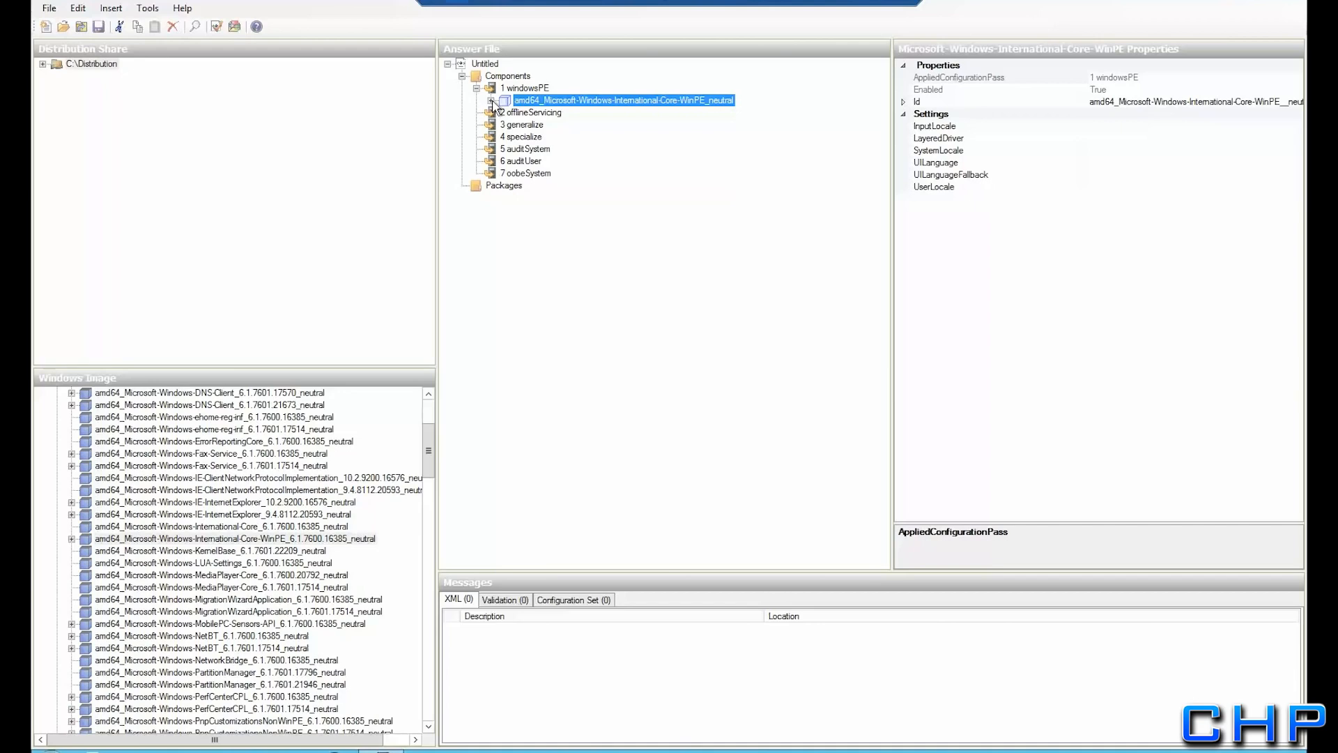
{"action": "left_click", "coordinate": [491, 101]}
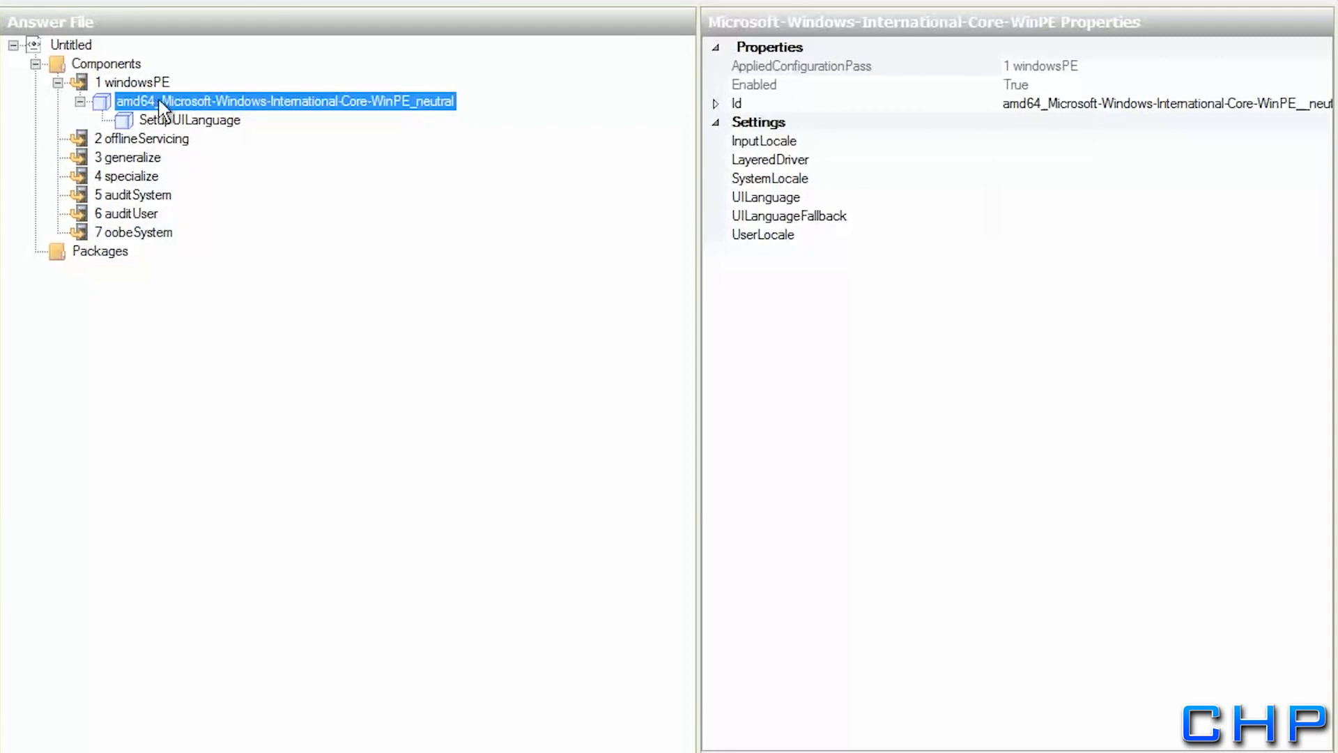
Set InputLocale and SystemLocale to en-us
{"action": "left_click", "coordinate": [1087, 141]}
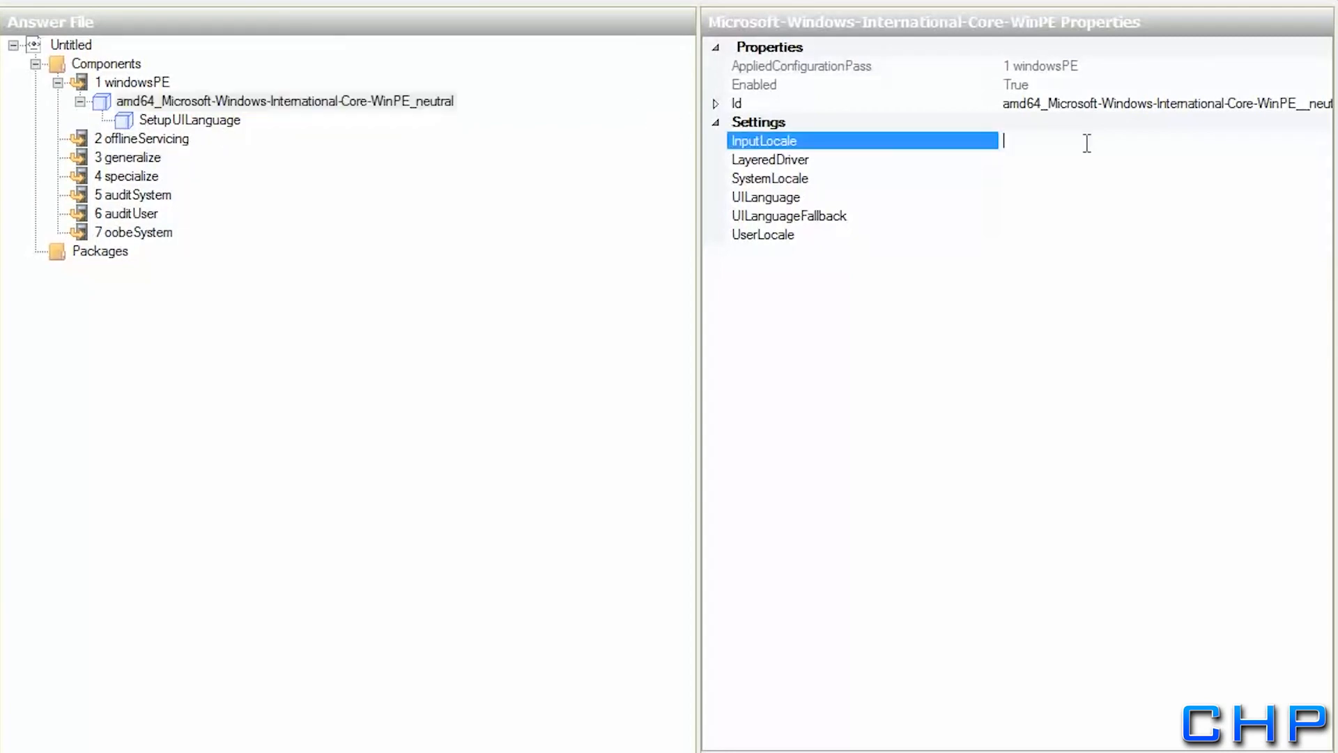
{"action": "type", "text": "en-us"}
{"action": "key", "text": "Down"}
{"action": "key", "text": "Down"}
{"action": "type", "text": "en-"}
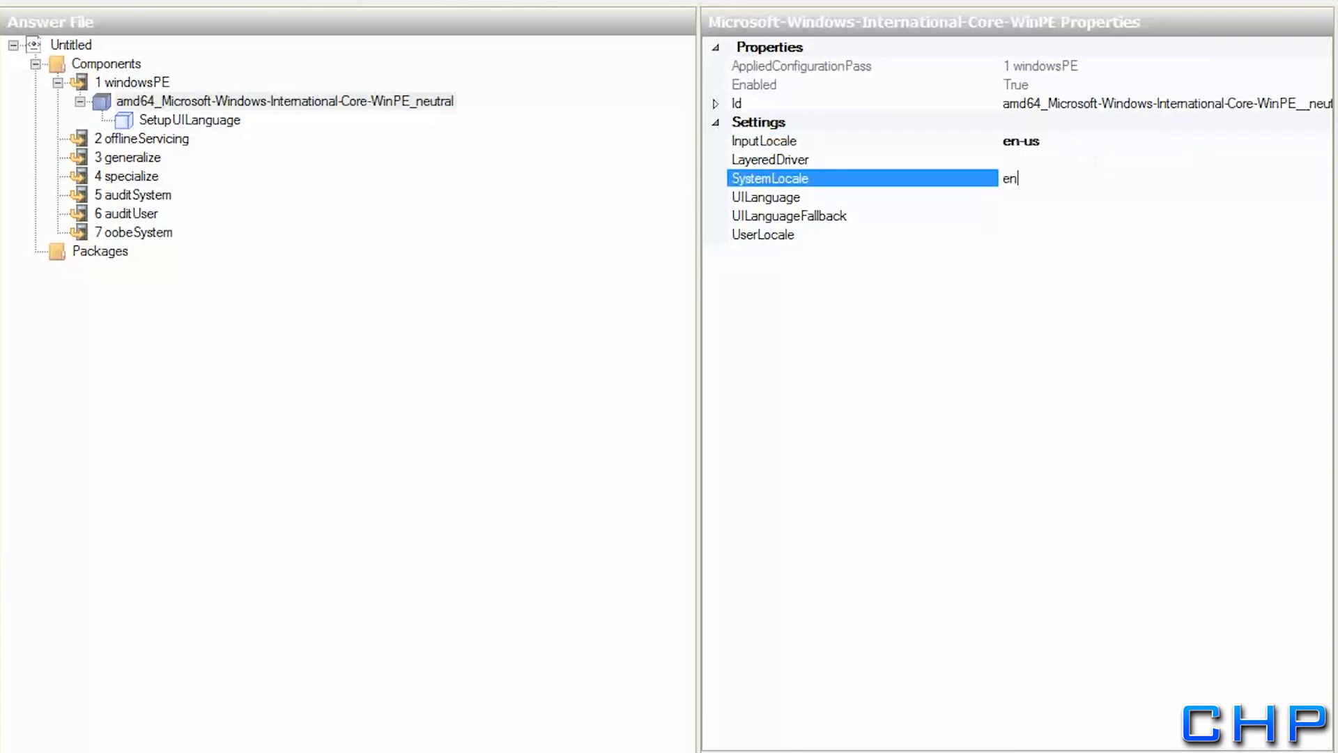
{"action": "type", "text": "us"}
{"action": "key", "text": "Return"}
Set UILanguage, UILanguageFallback and UserLocale to en-us
{"action": "key", "text": "Down"}
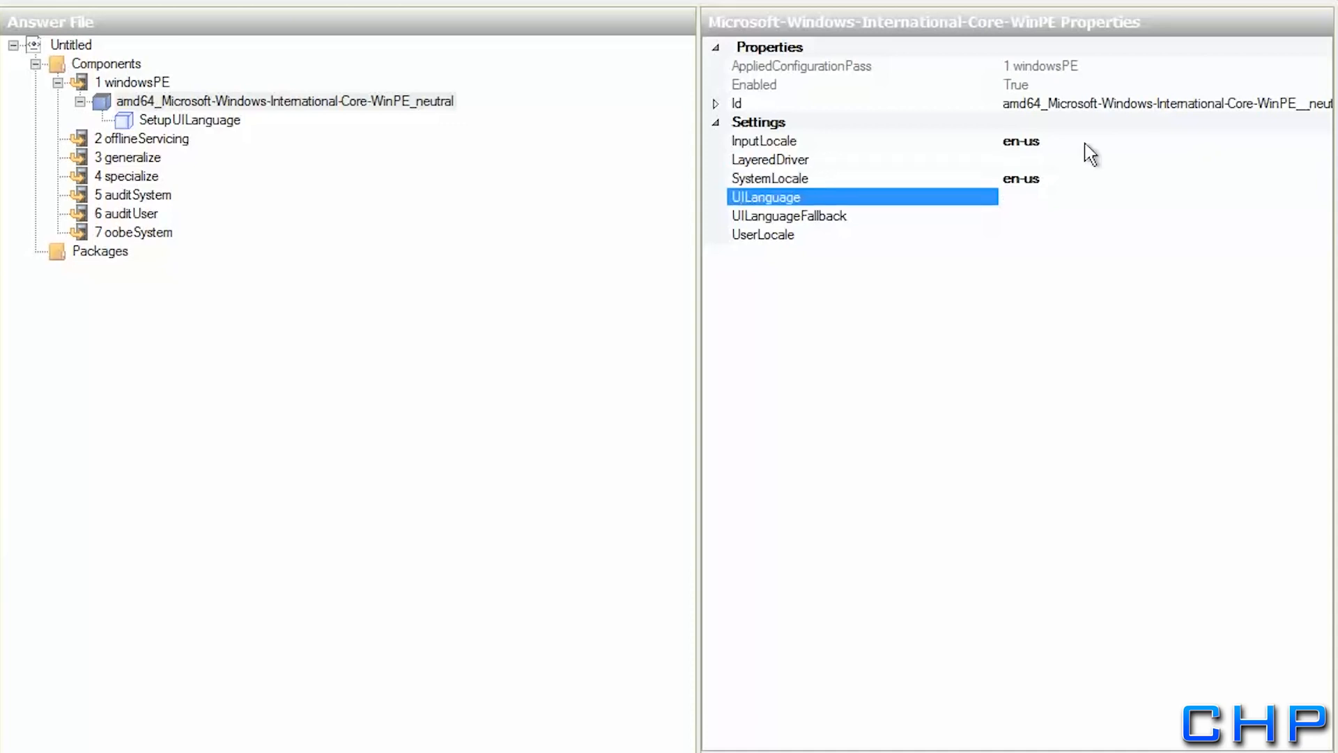
{"action": "type", "text": "en-us"}
{"action": "key", "text": "Return"}
{"action": "key", "text": "Down"}
{"action": "type", "text": "en-us"}
{"action": "key", "text": "Return"}
{"action": "key", "text": "Down"}
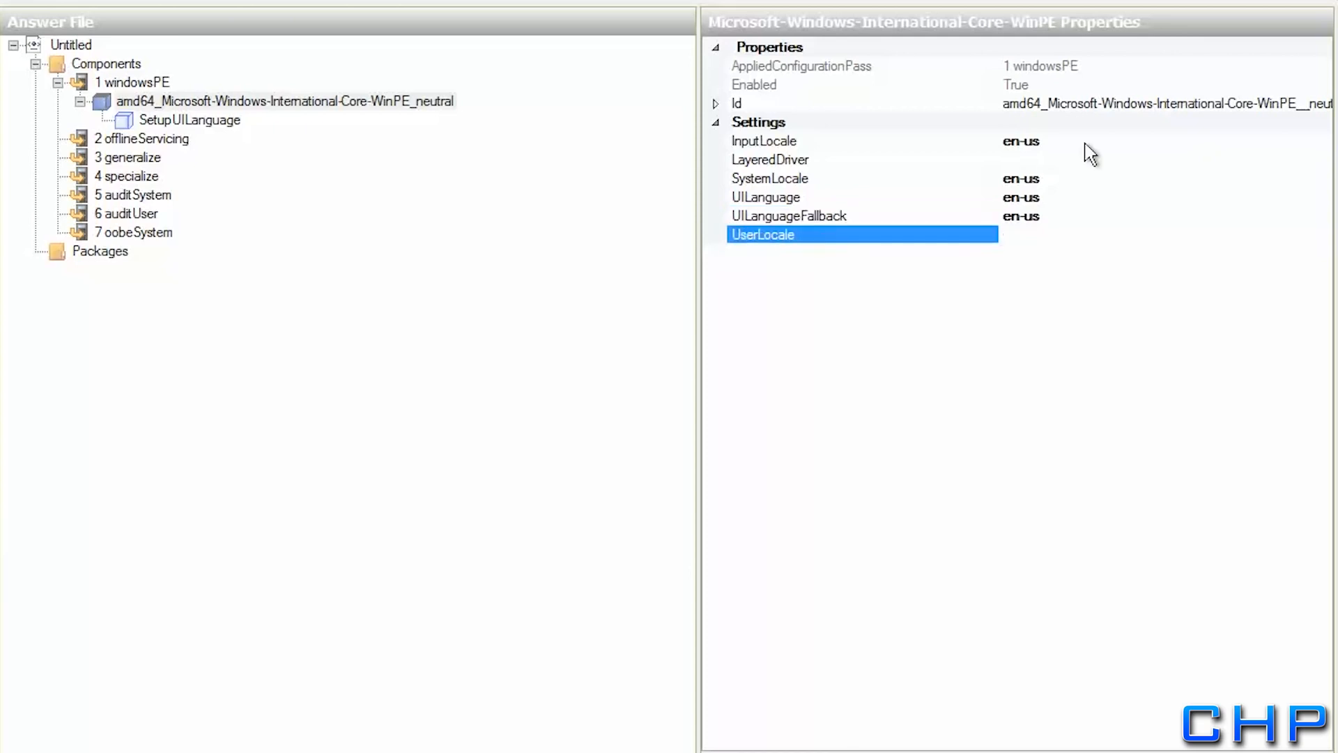
{"action": "type", "text": "en-us"}
{"action": "key", "text": "Return"}
{"action": "left_click", "coordinate": [214, 122]}
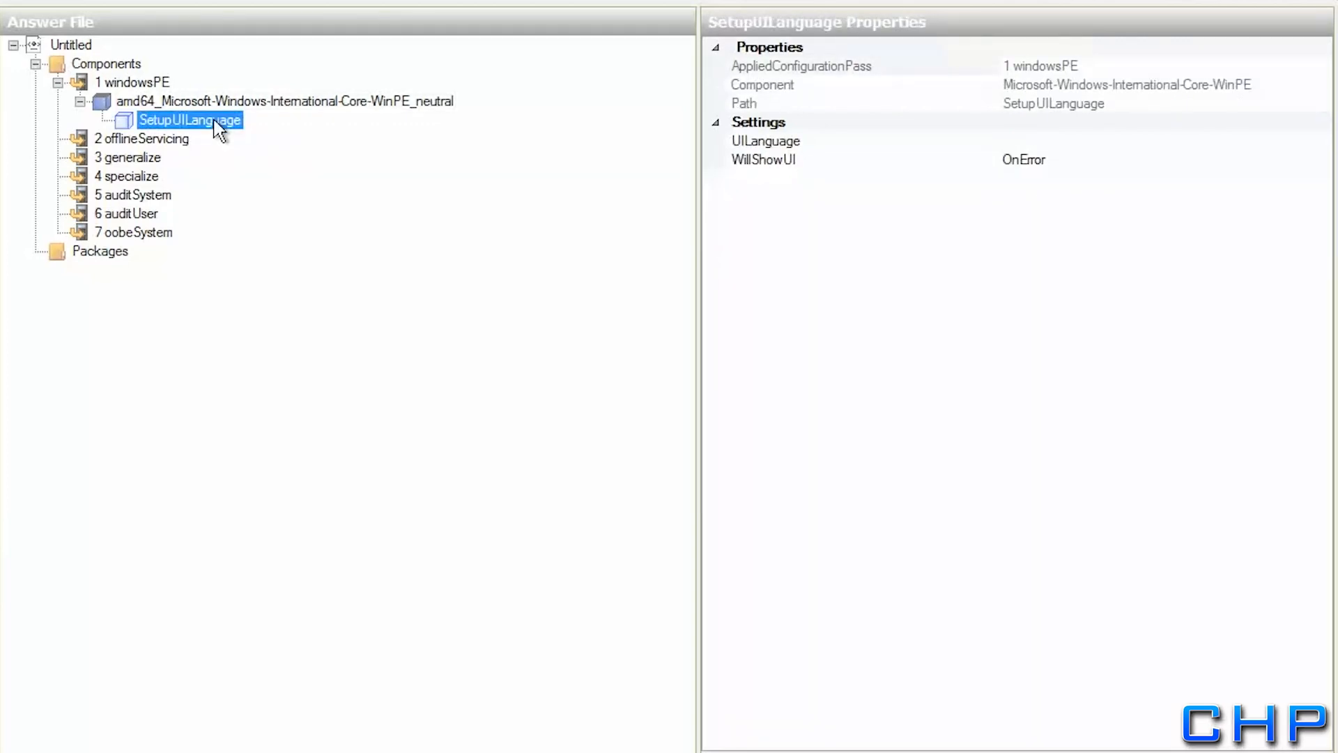
{"action": "left_click", "coordinate": [1041, 140]}
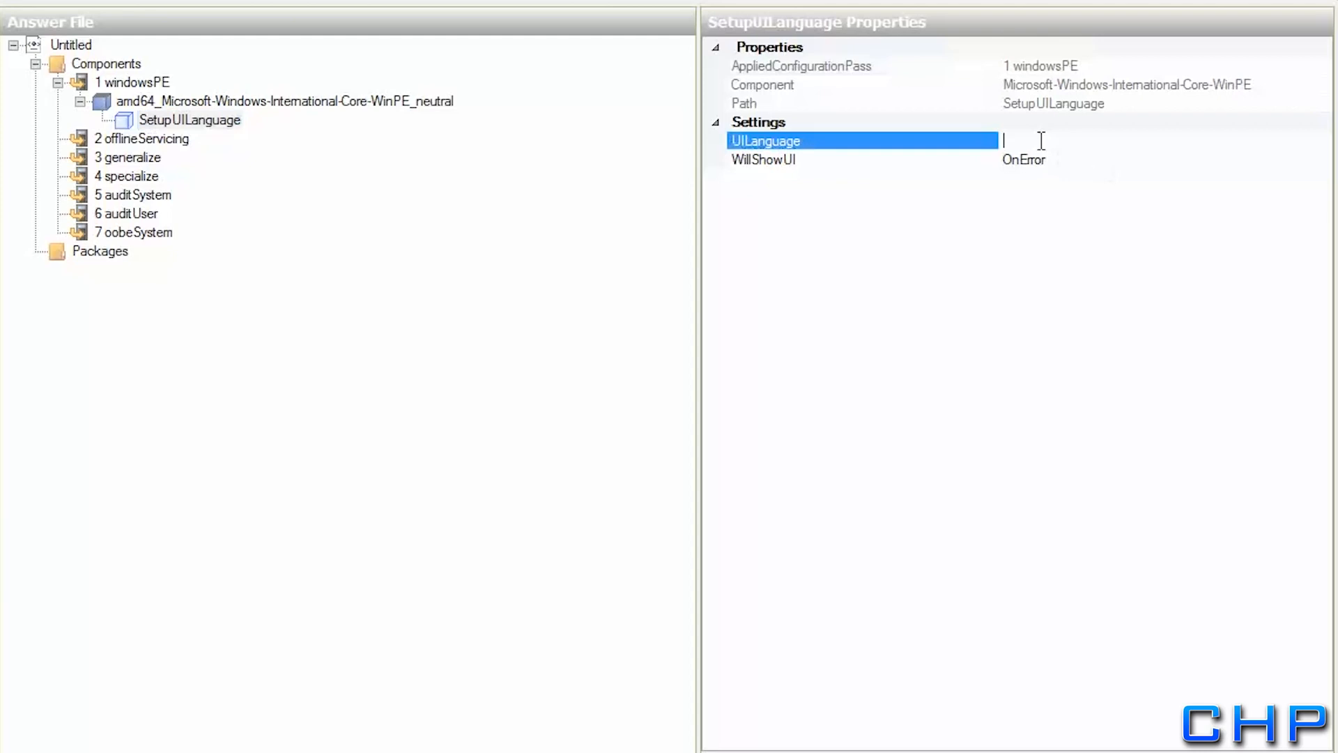
{"action": "type", "text": "en-us"}
{"action": "key", "text": "Return"}
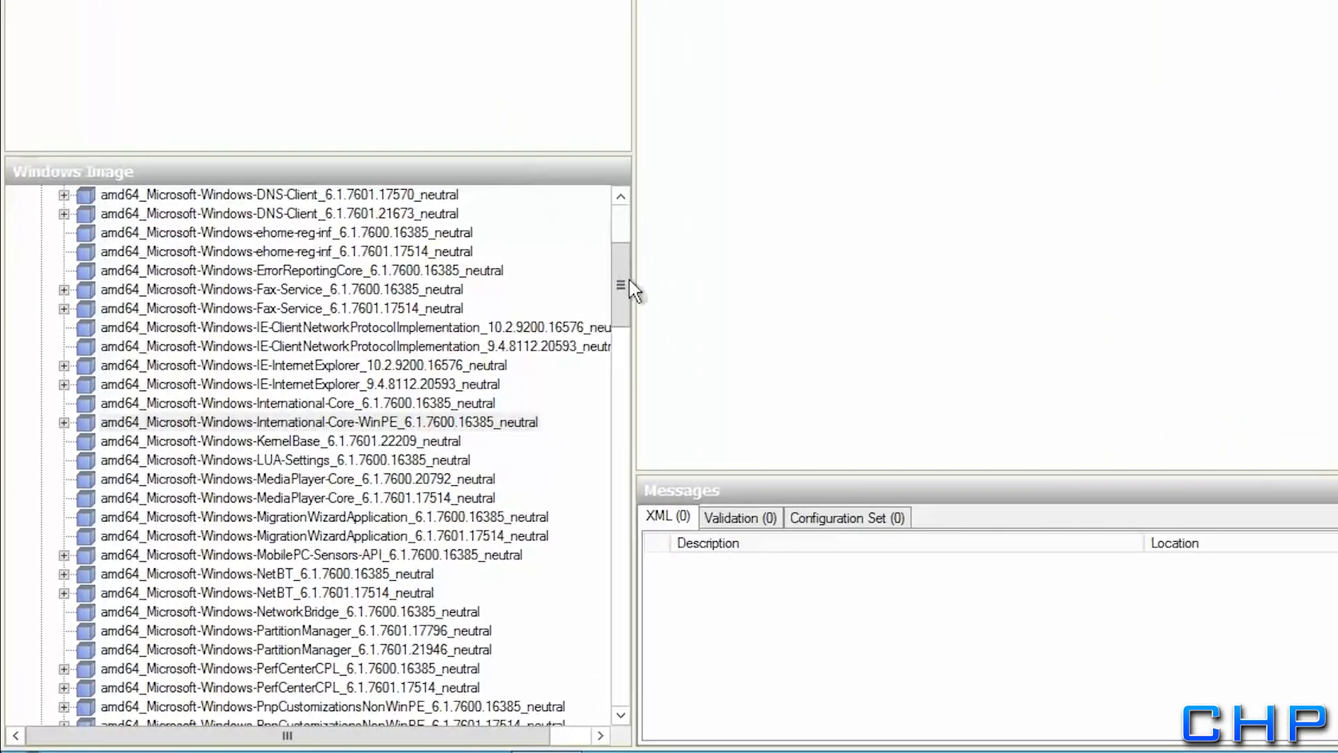
Expand Microsoft-Windows-Setup and add its DiskConfiguration setting to pass 1 windowsPE
{"action": "left_click_drag", "start_coordinate": [623, 277], "coordinate": [623, 354]}
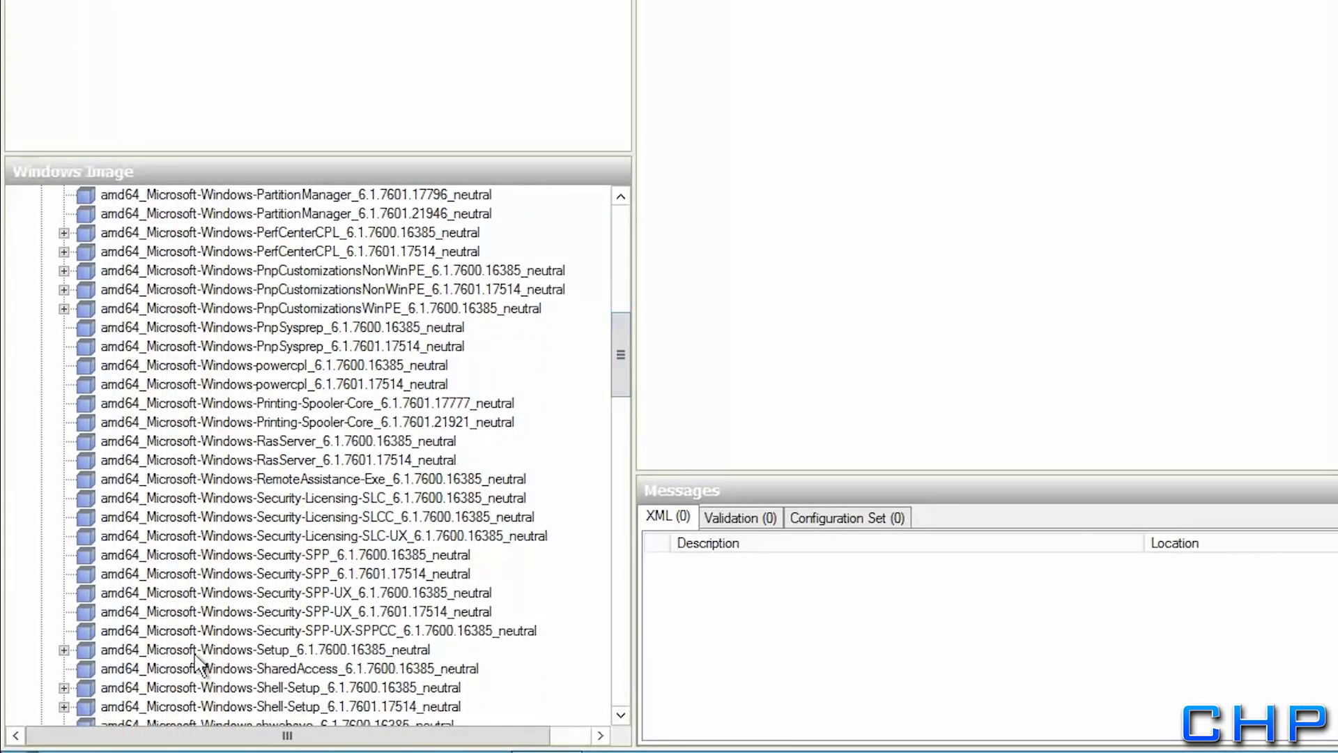
{"action": "left_click", "coordinate": [115, 650]}
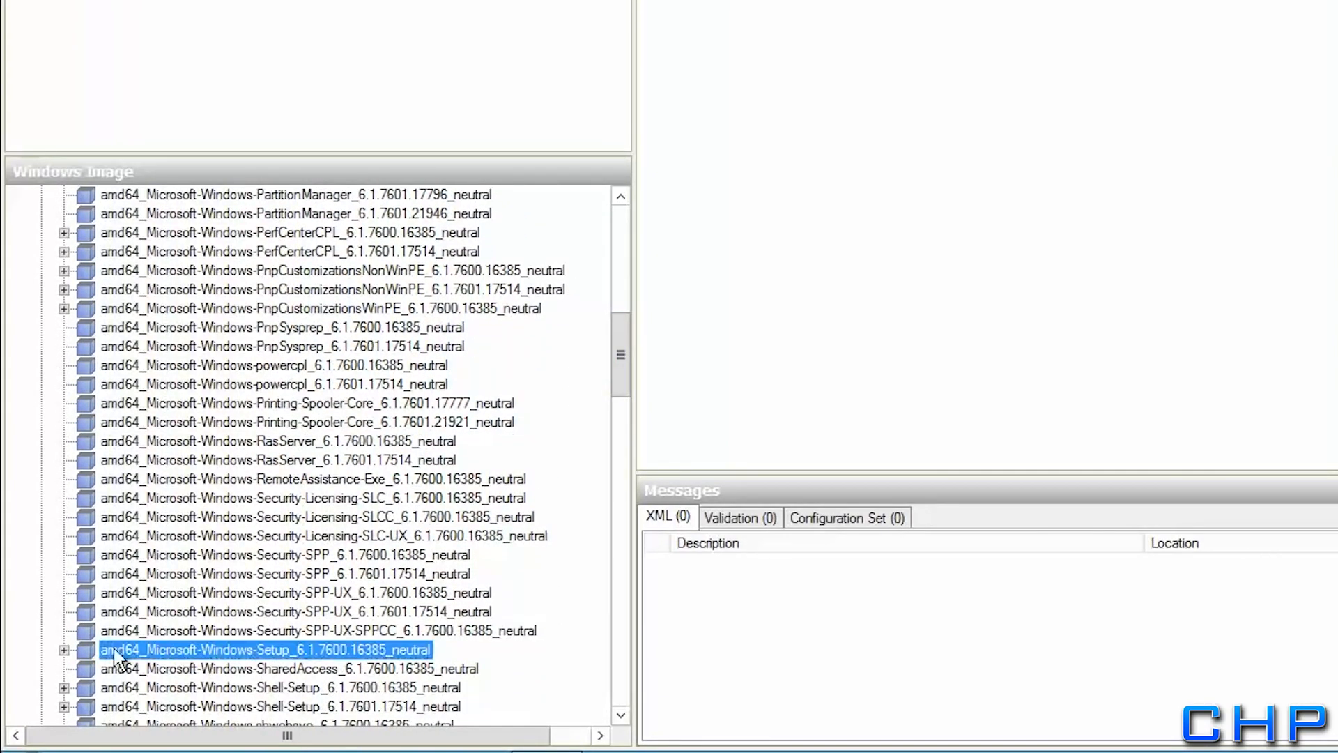
{"action": "left_click", "coordinate": [64, 650]}
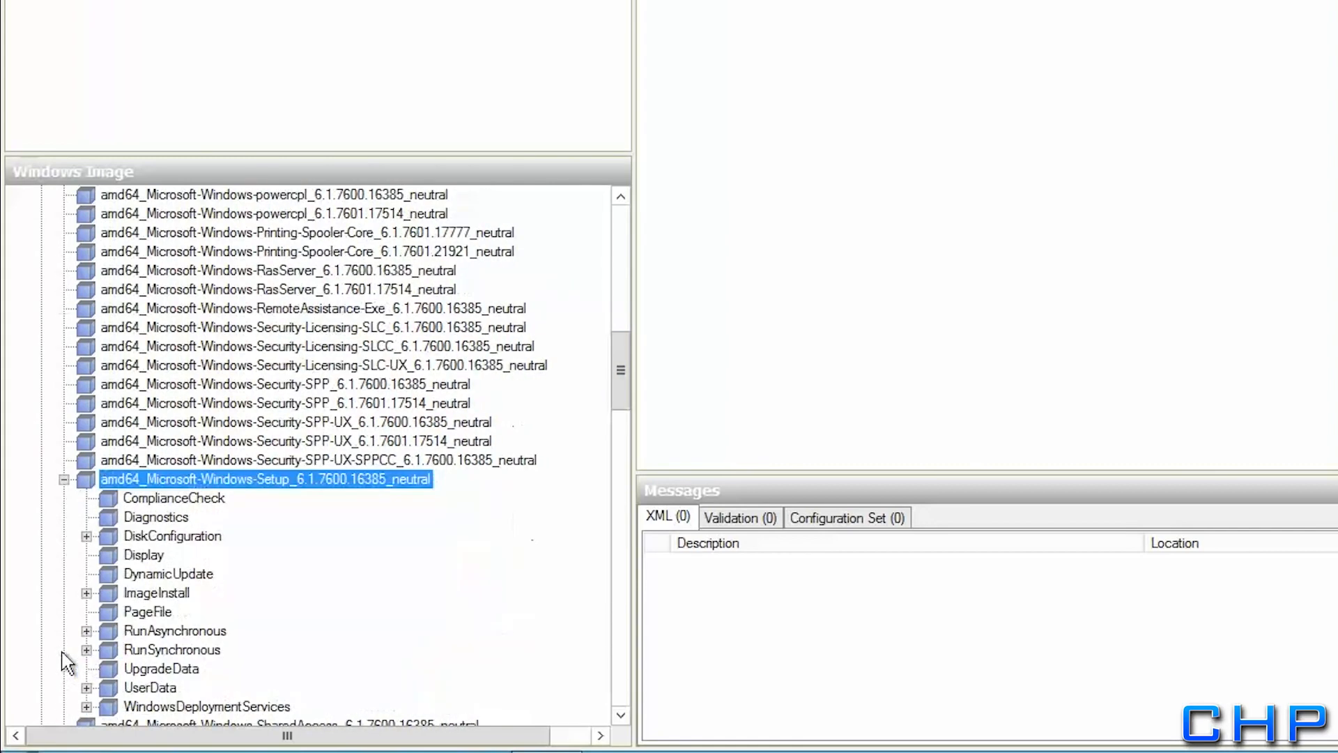
{"action": "right_click", "coordinate": [132, 540]}
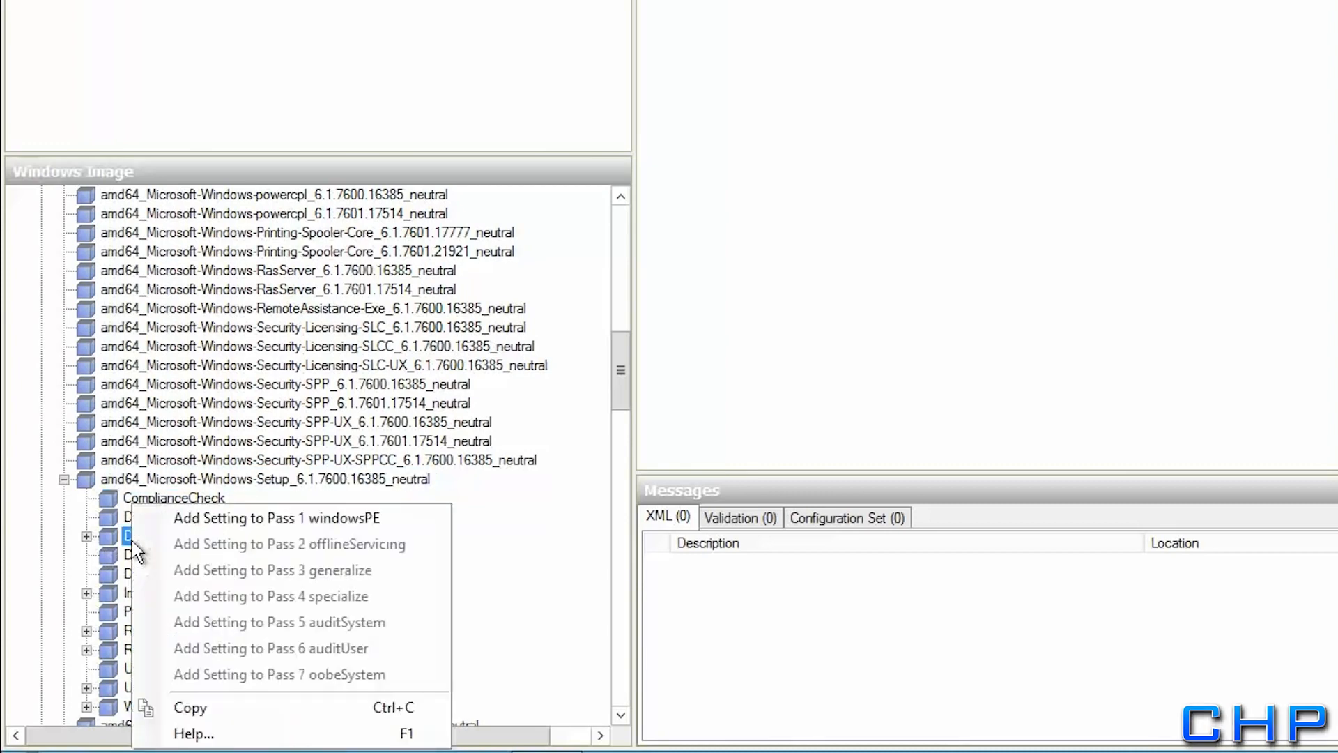
{"action": "left_click", "coordinate": [188, 519]}
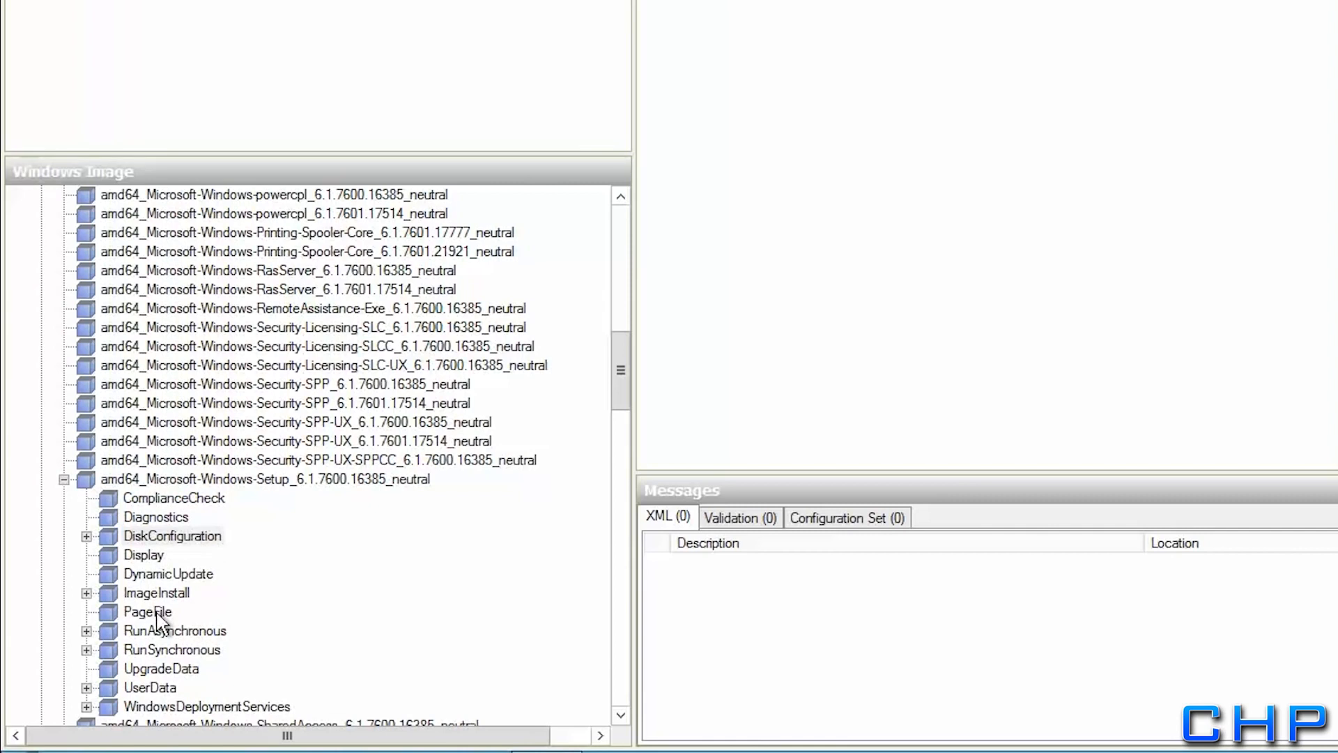
Add the Setup component's WindowsDeploymentServices setting to pass 1 windowsPE as well
{"action": "left_click", "coordinate": [166, 706]}
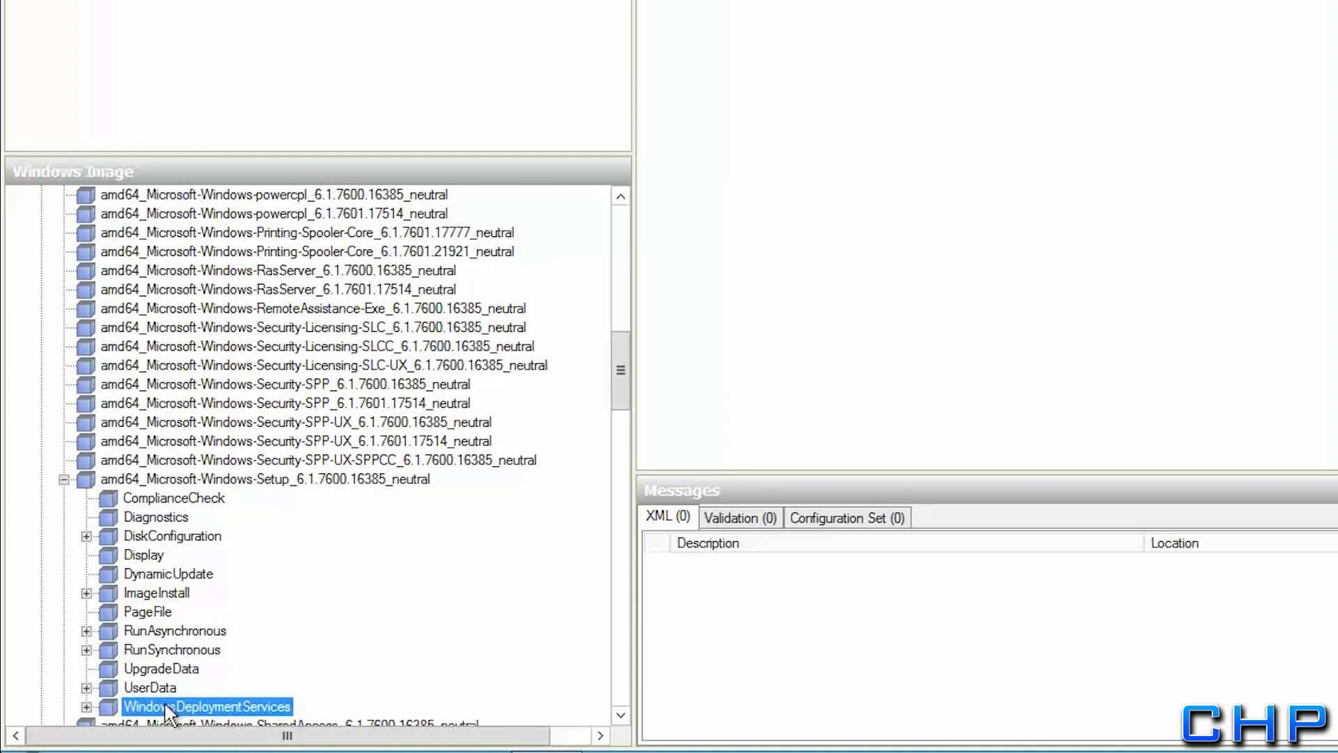
{"action": "right_click", "coordinate": [166, 706]}
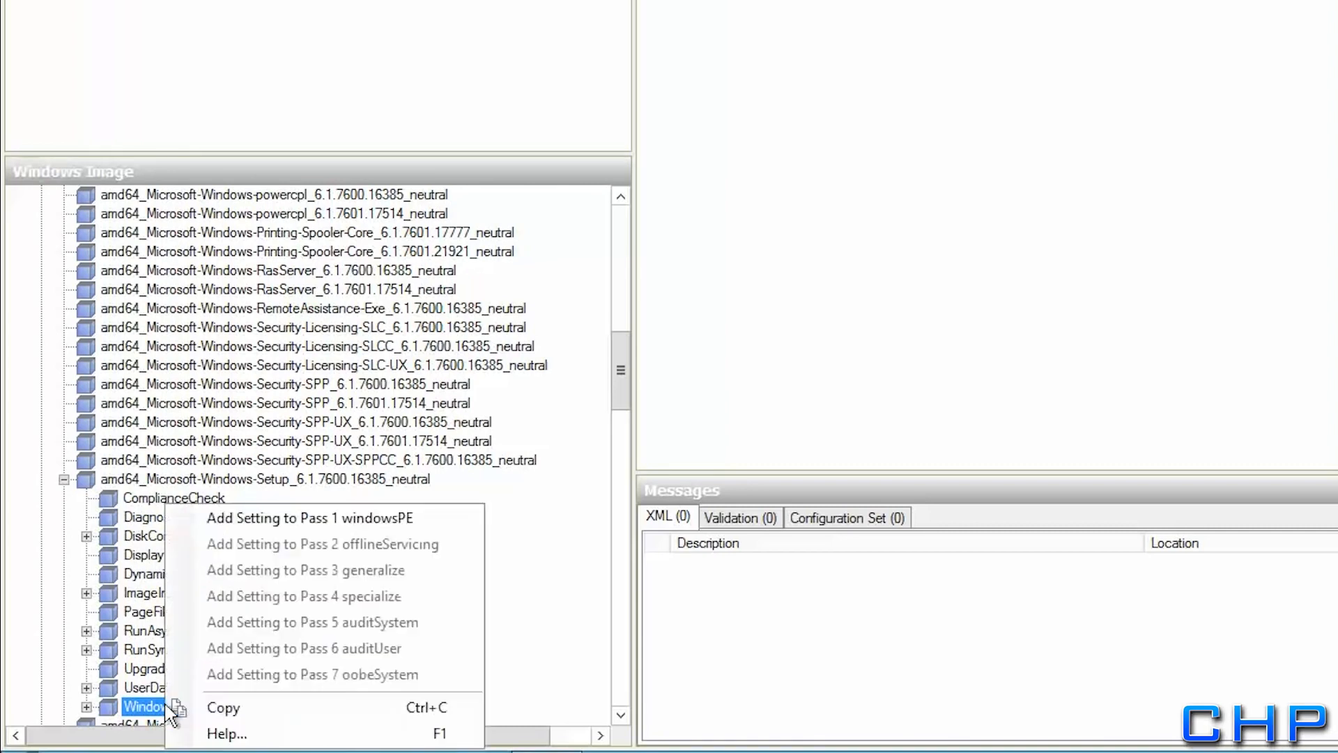
{"action": "left_click", "coordinate": [244, 529]}
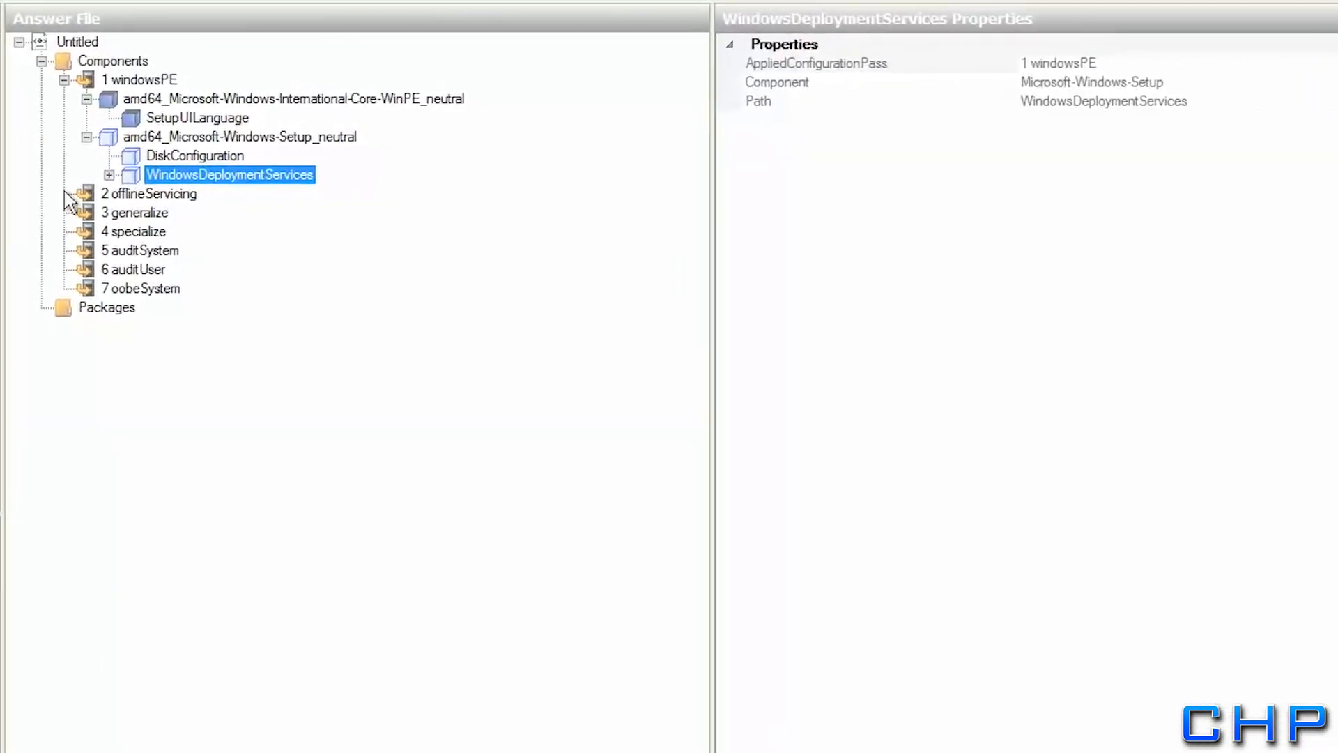
{"action": "left_click", "coordinate": [113, 142]}
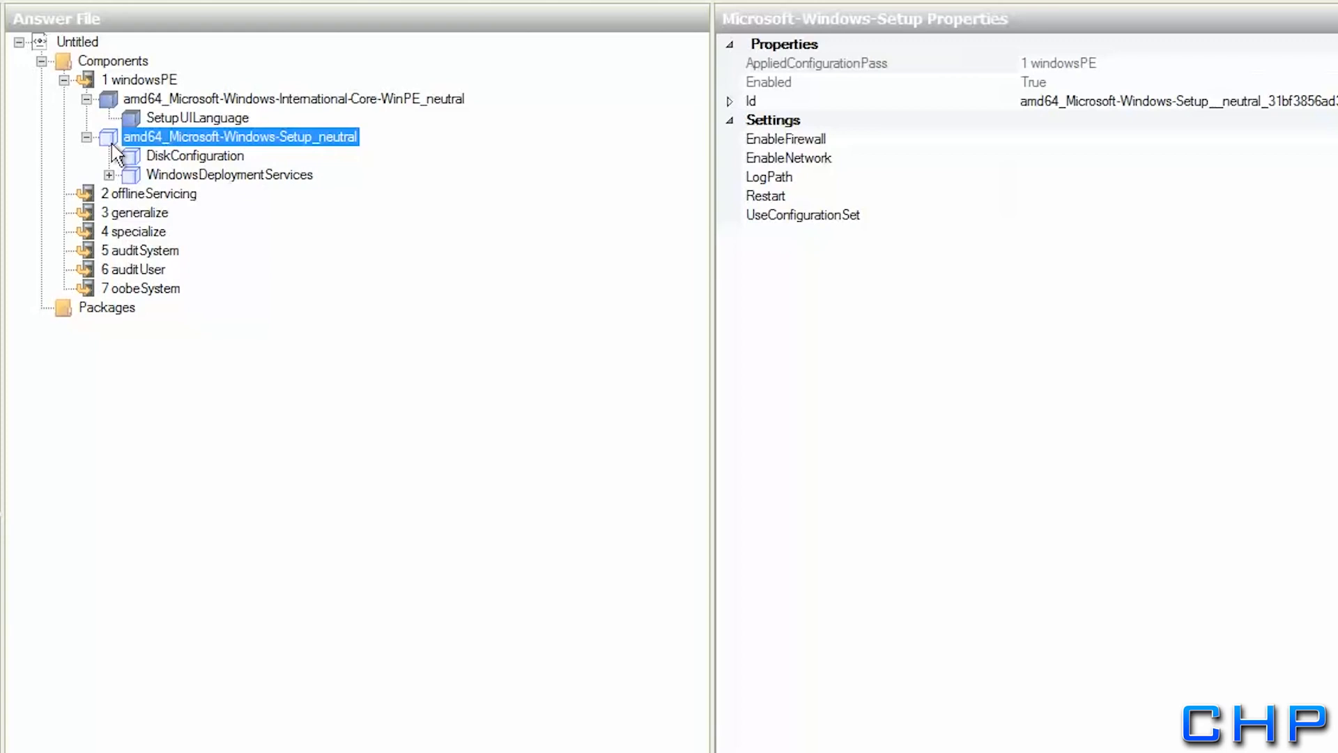
Insert a new Disk under DiskConfiguration with DiskID 0 and WillWipeDisk true
{"action": "left_click", "coordinate": [185, 158]}
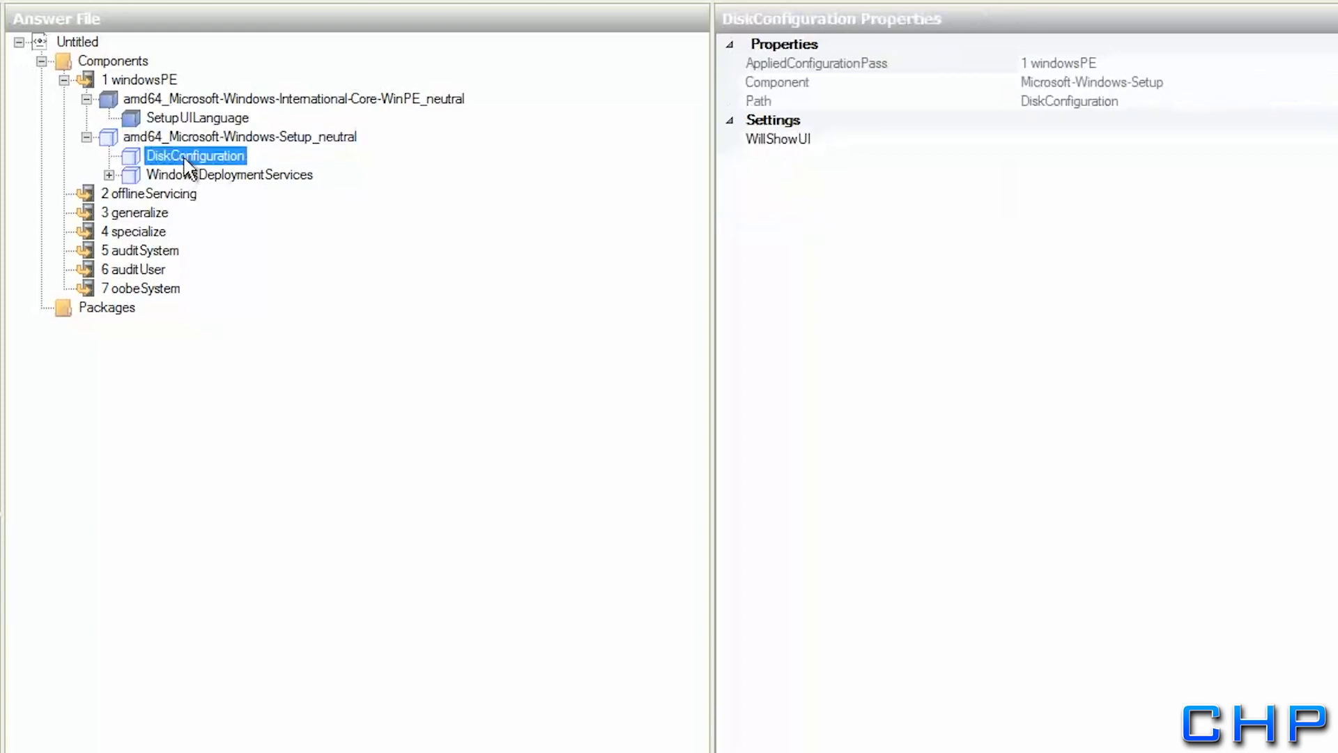
{"action": "right_click", "coordinate": [140, 157]}
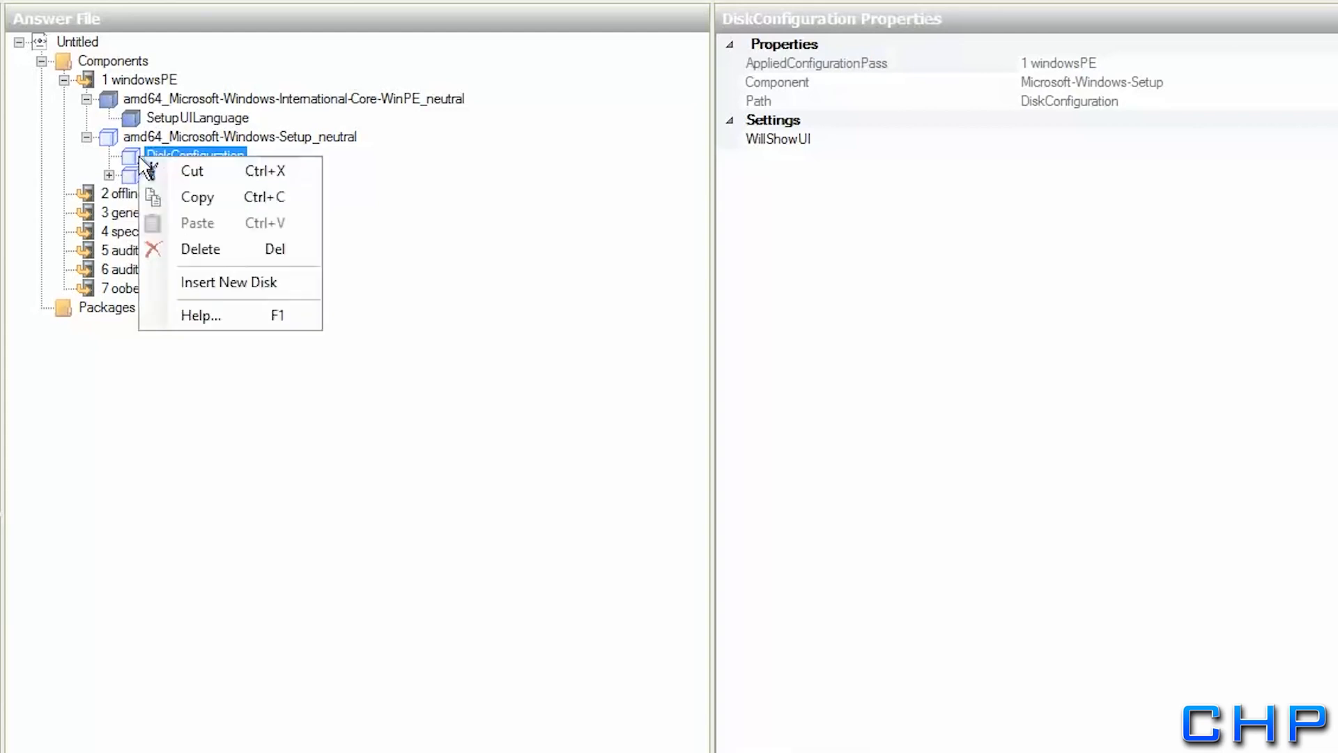
{"action": "left_click", "coordinate": [201, 287]}
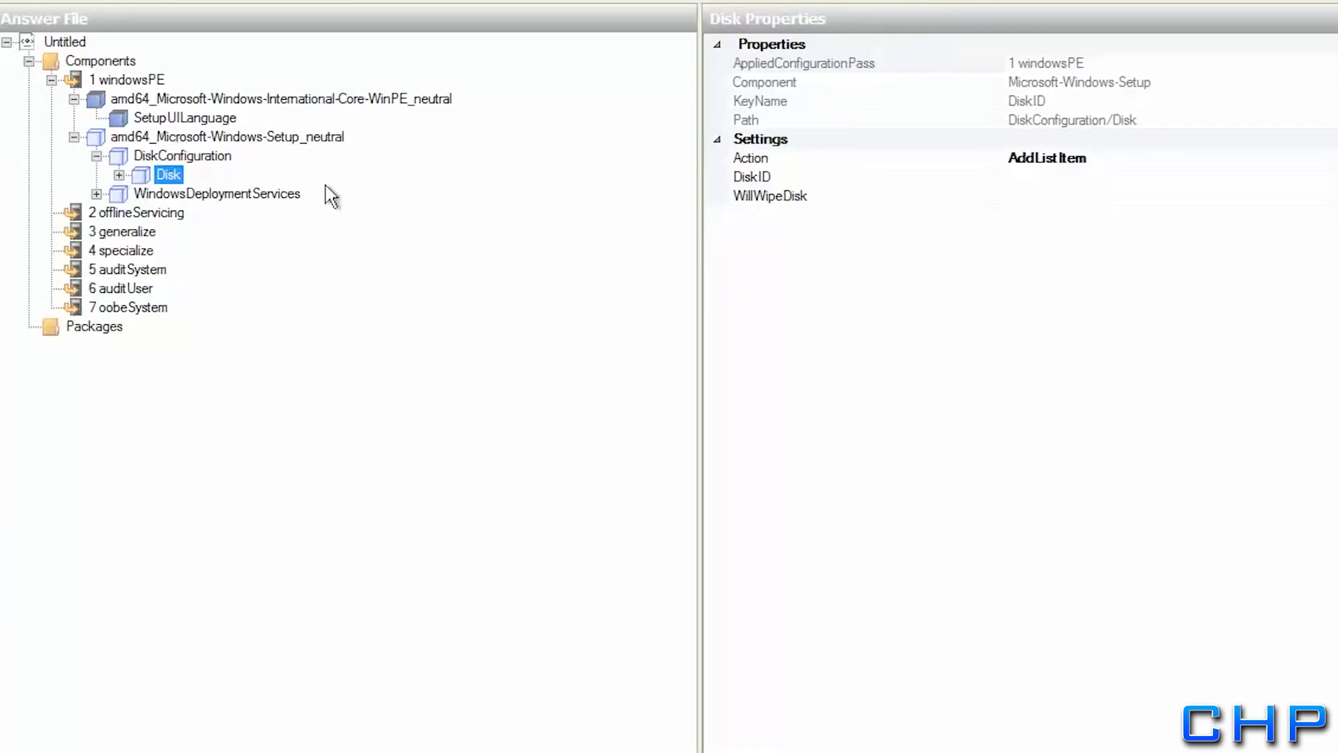
{"action": "left_click", "coordinate": [1035, 177]}
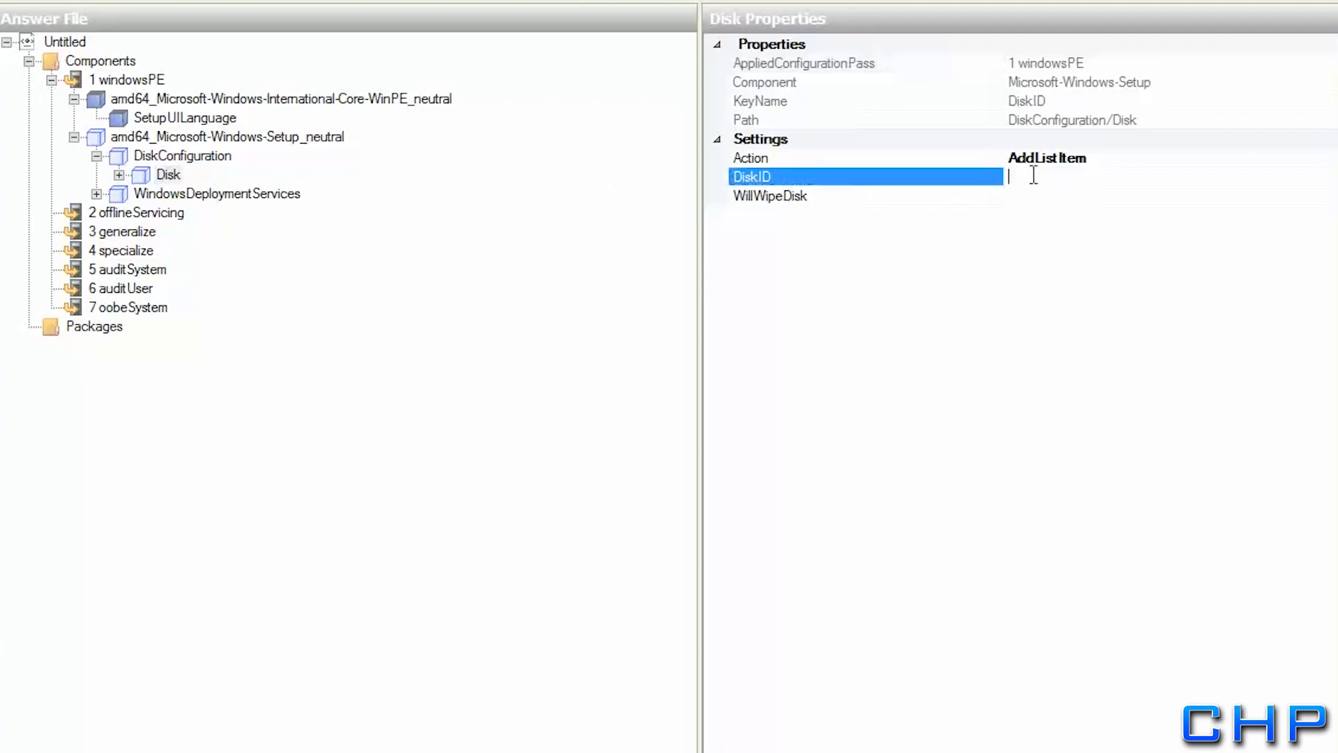
{"action": "type", "text": "0"}
{"action": "left_click", "coordinate": [1030, 197]}
{"action": "left_click", "coordinate": [1330, 197]}
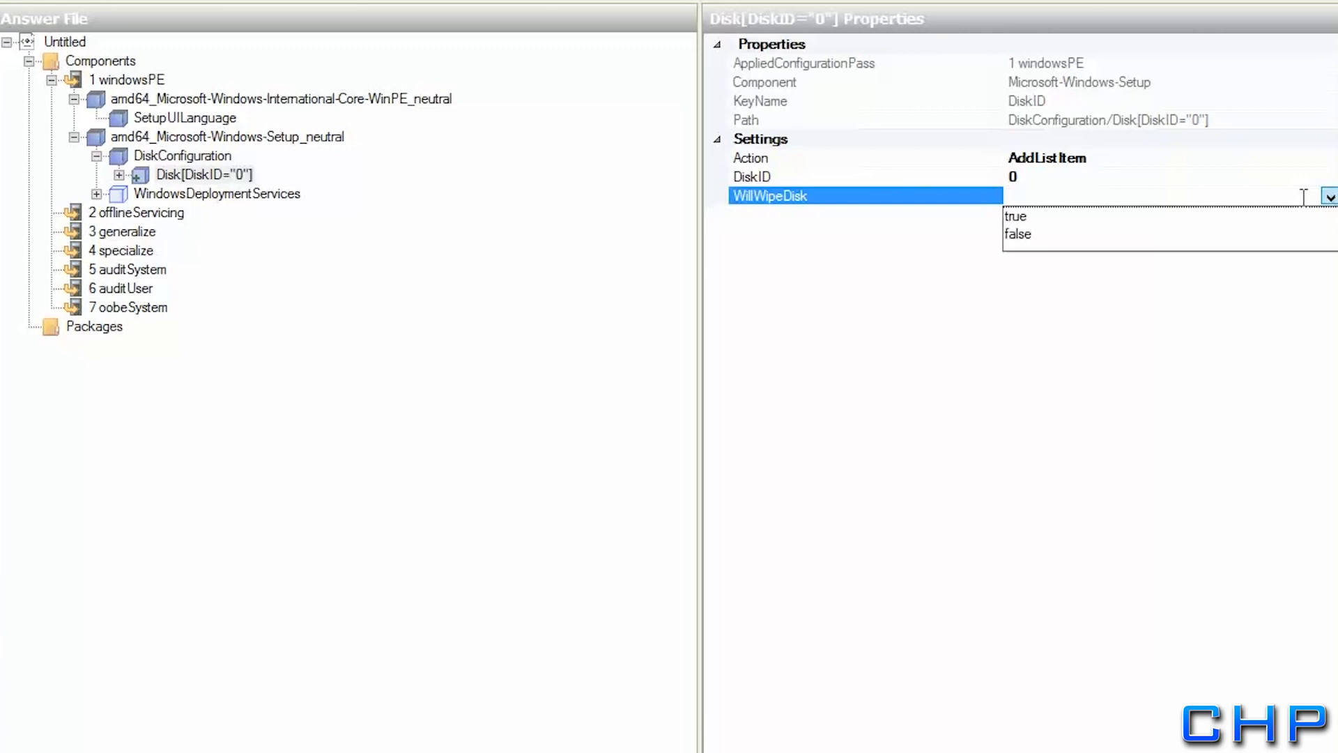
{"action": "left_click", "coordinate": [1034, 218]}
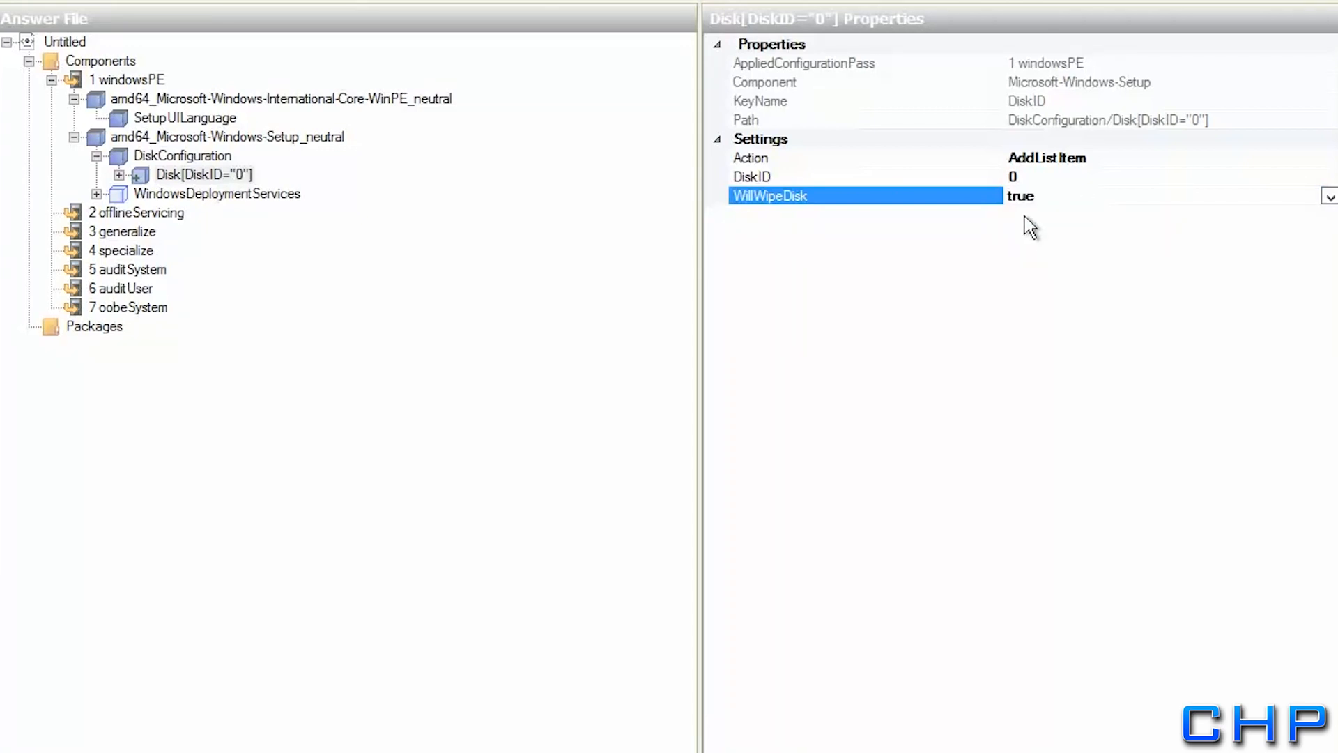
{"action": "left_click", "coordinate": [124, 177]}
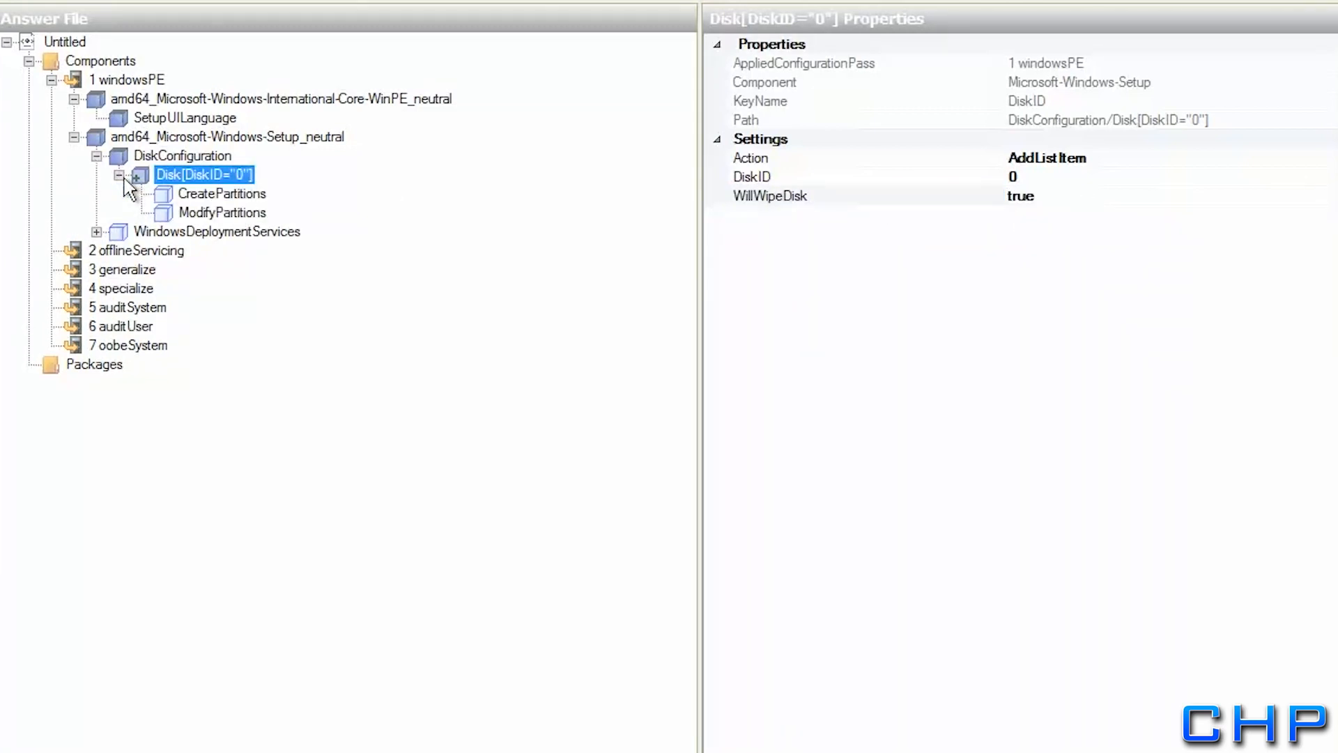
{"action": "left_click", "coordinate": [220, 195]}
Insert a CreatePartition with Extend true, Order 1 and Type Primary
{"action": "right_click", "coordinate": [219, 195]}
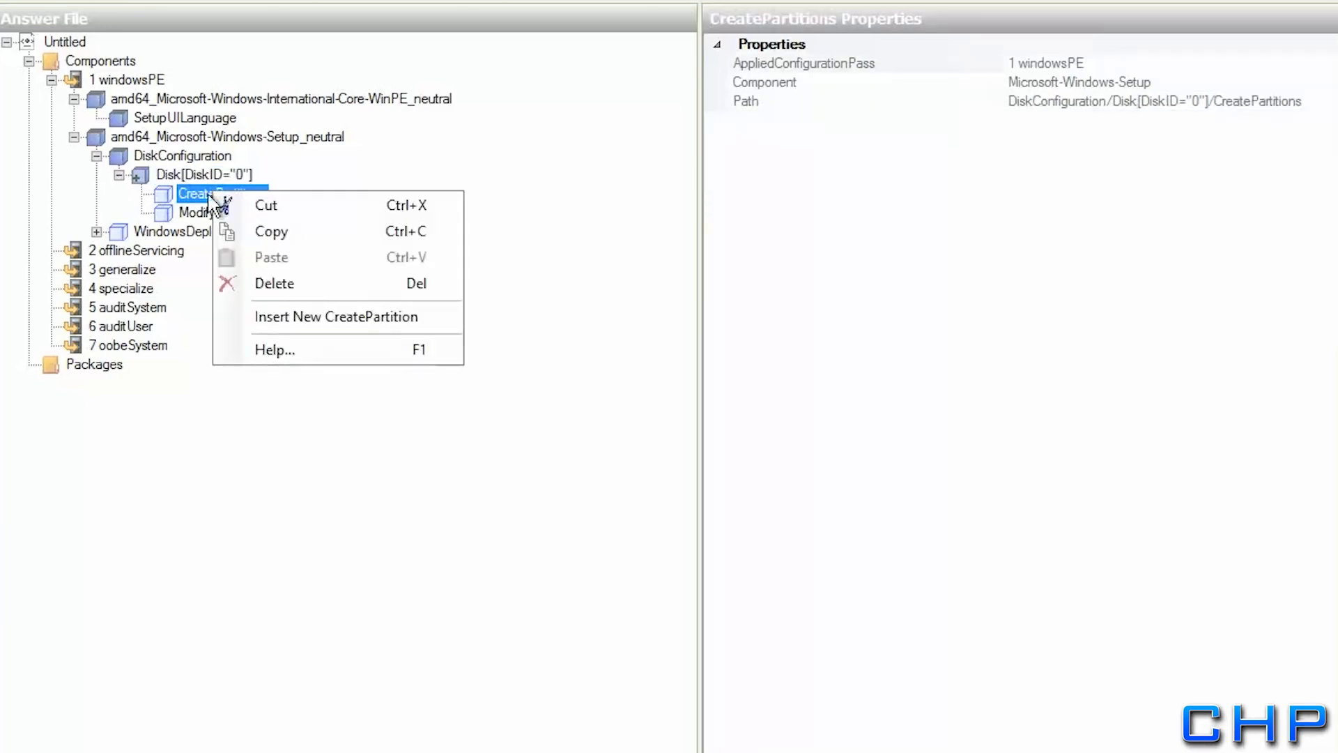
{"action": "left_click", "coordinate": [286, 314]}
{"action": "left_click", "coordinate": [202, 193]}
{"action": "left_click", "coordinate": [212, 213]}
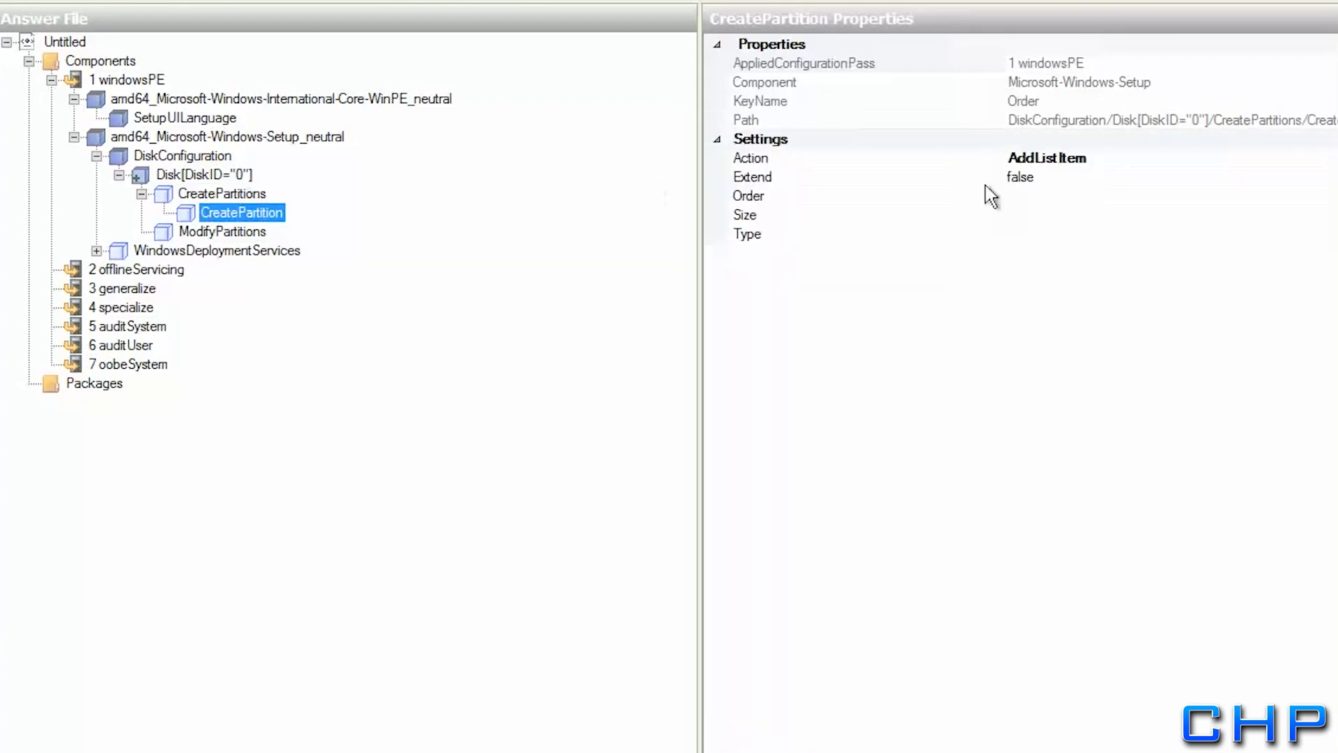
{"action": "left_click", "coordinate": [1035, 179]}
{"action": "left_click", "coordinate": [1328, 177]}
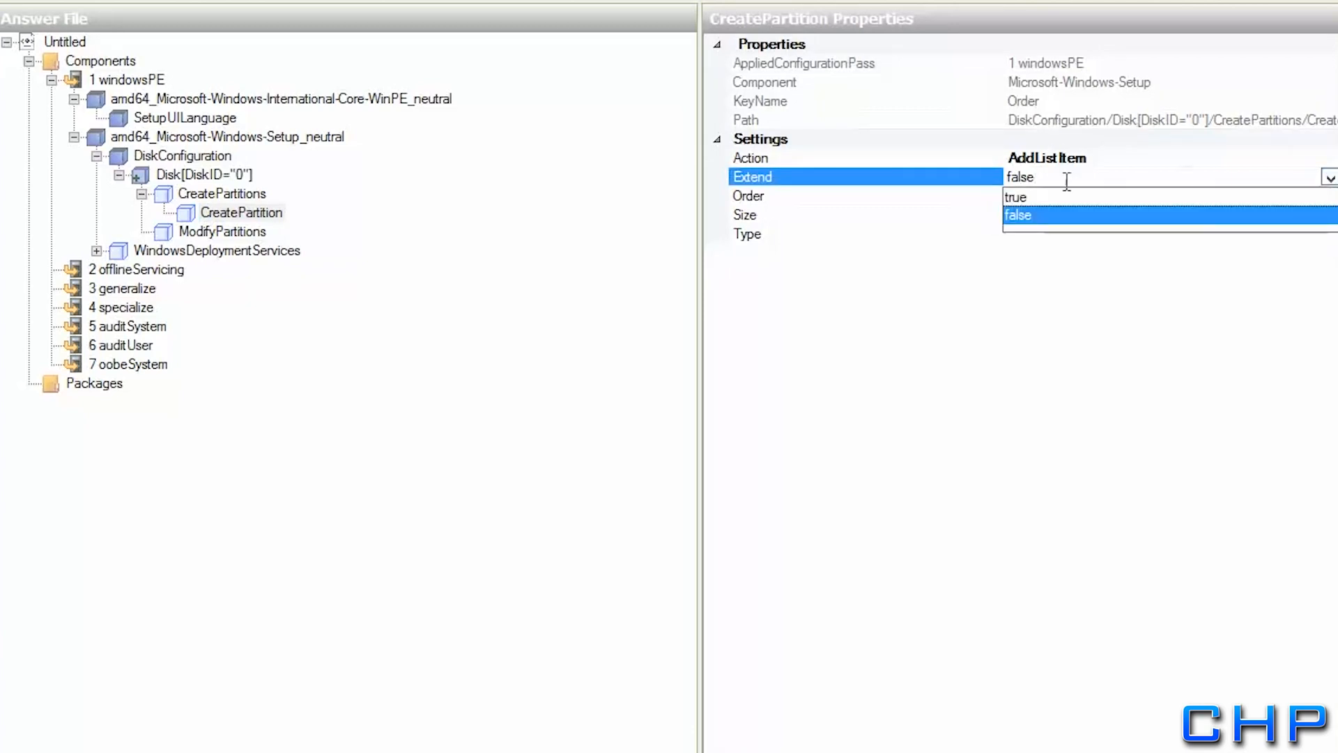
{"action": "left_click", "coordinate": [1041, 197]}
{"action": "left_click", "coordinate": [1031, 198]}
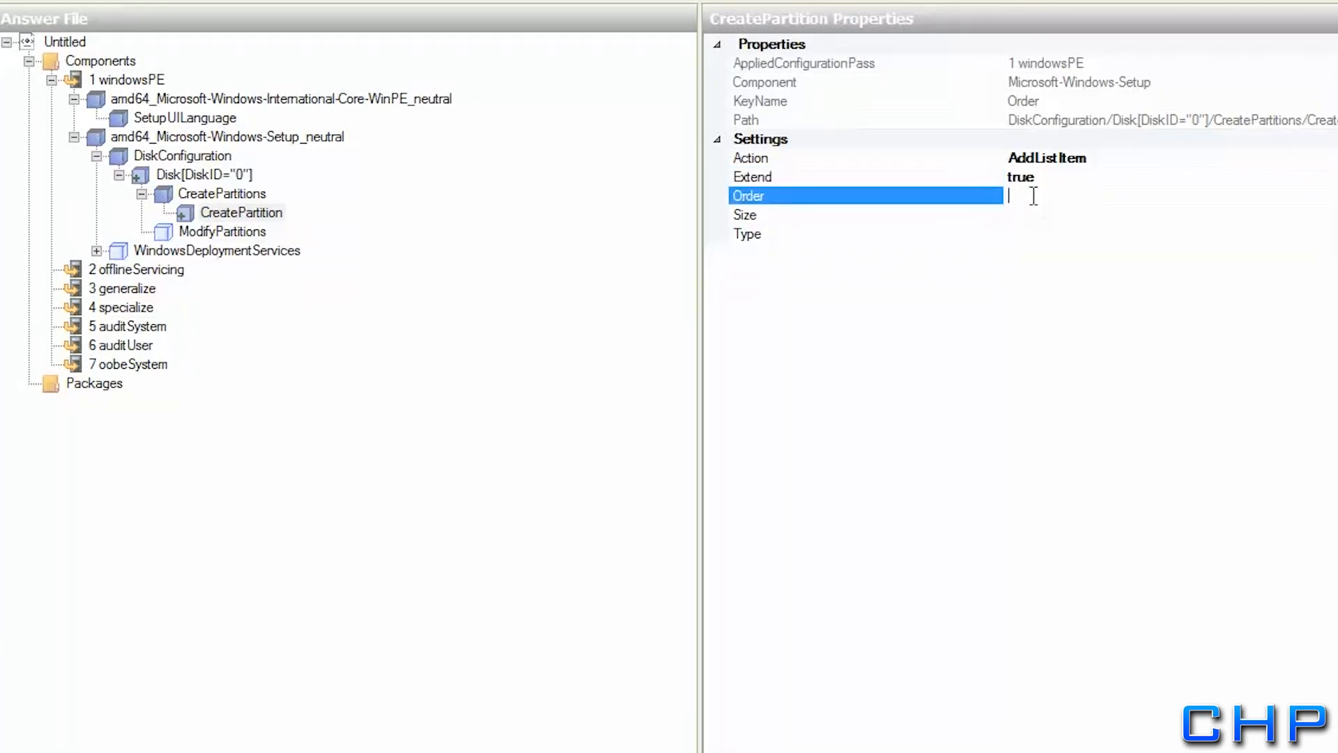
{"action": "type", "text": "1"}
{"action": "left_click", "coordinate": [1031, 235]}
{"action": "left_click", "coordinate": [1330, 237]}
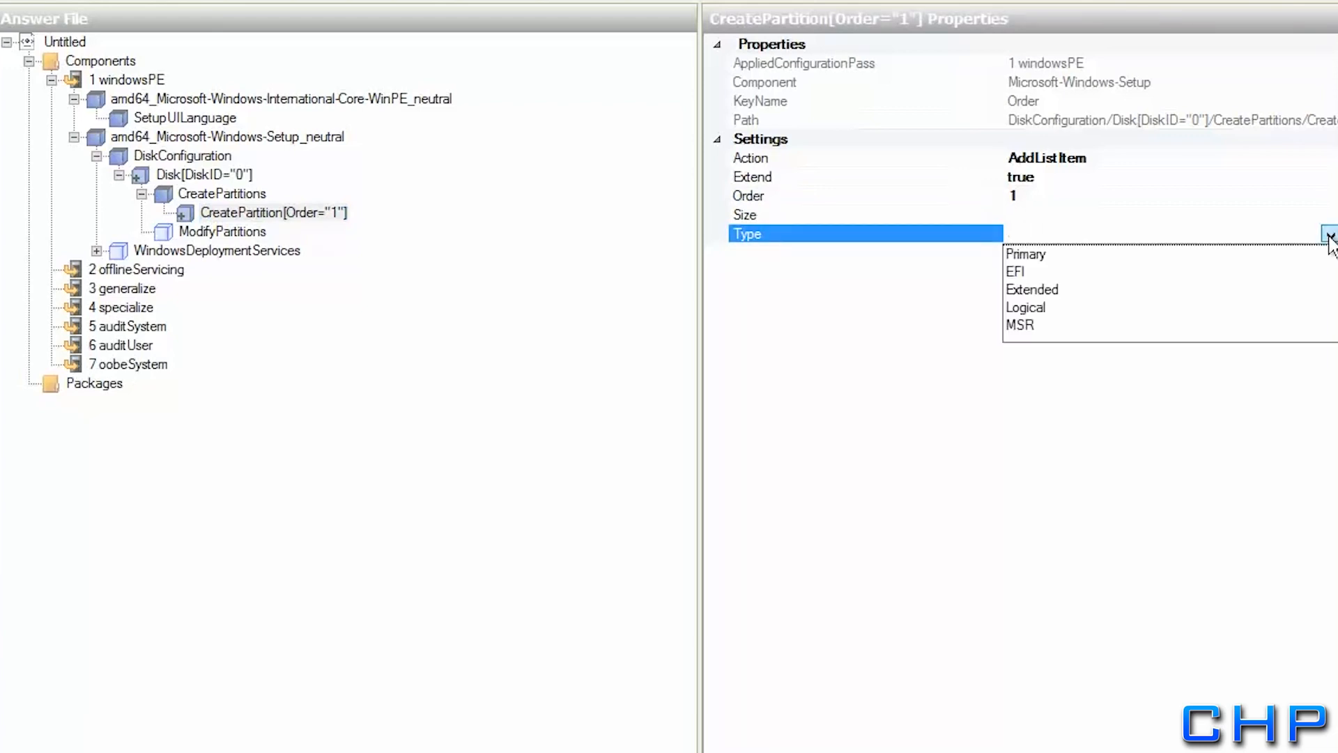
{"action": "left_click", "coordinate": [1029, 254]}
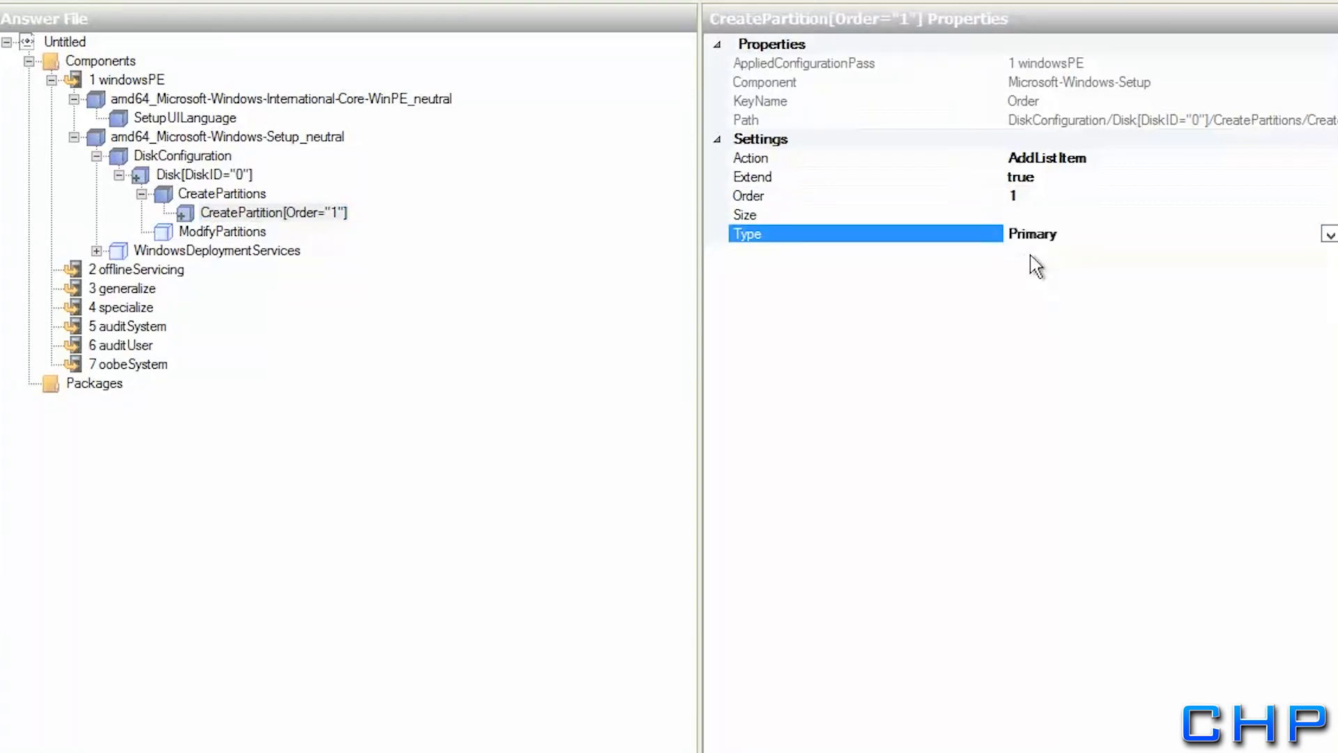
{"action": "left_click", "coordinate": [222, 232]}
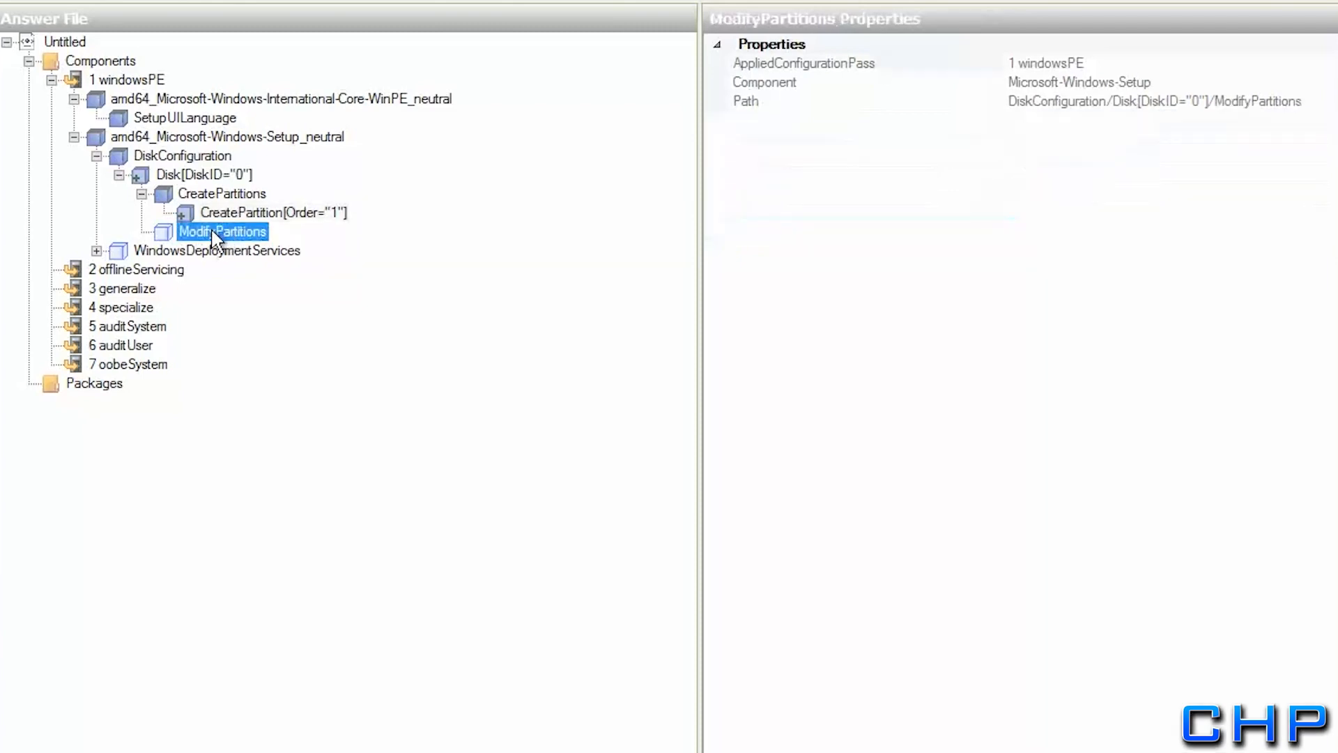
Insert a ModifyPartition with Active true, Extend false and Format NTFS
{"action": "right_click", "coordinate": [211, 228]}
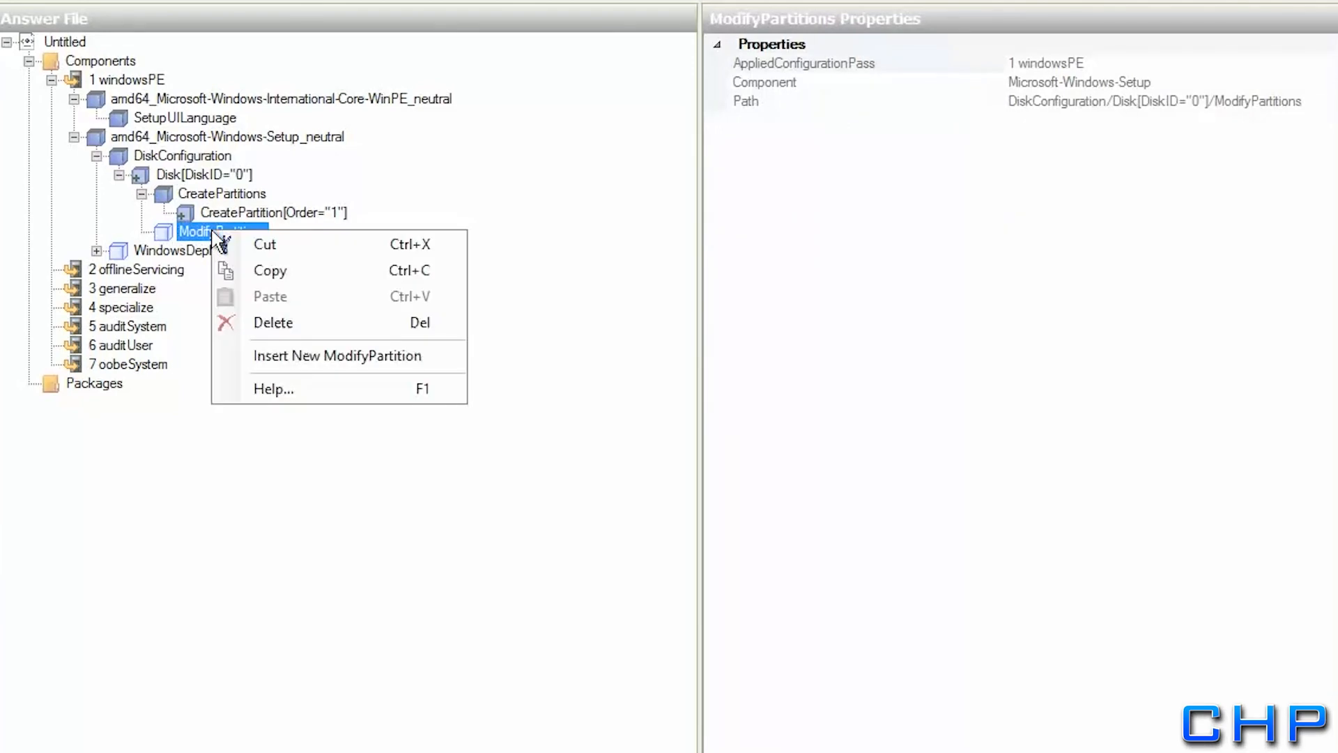
{"action": "left_click", "coordinate": [279, 358]}
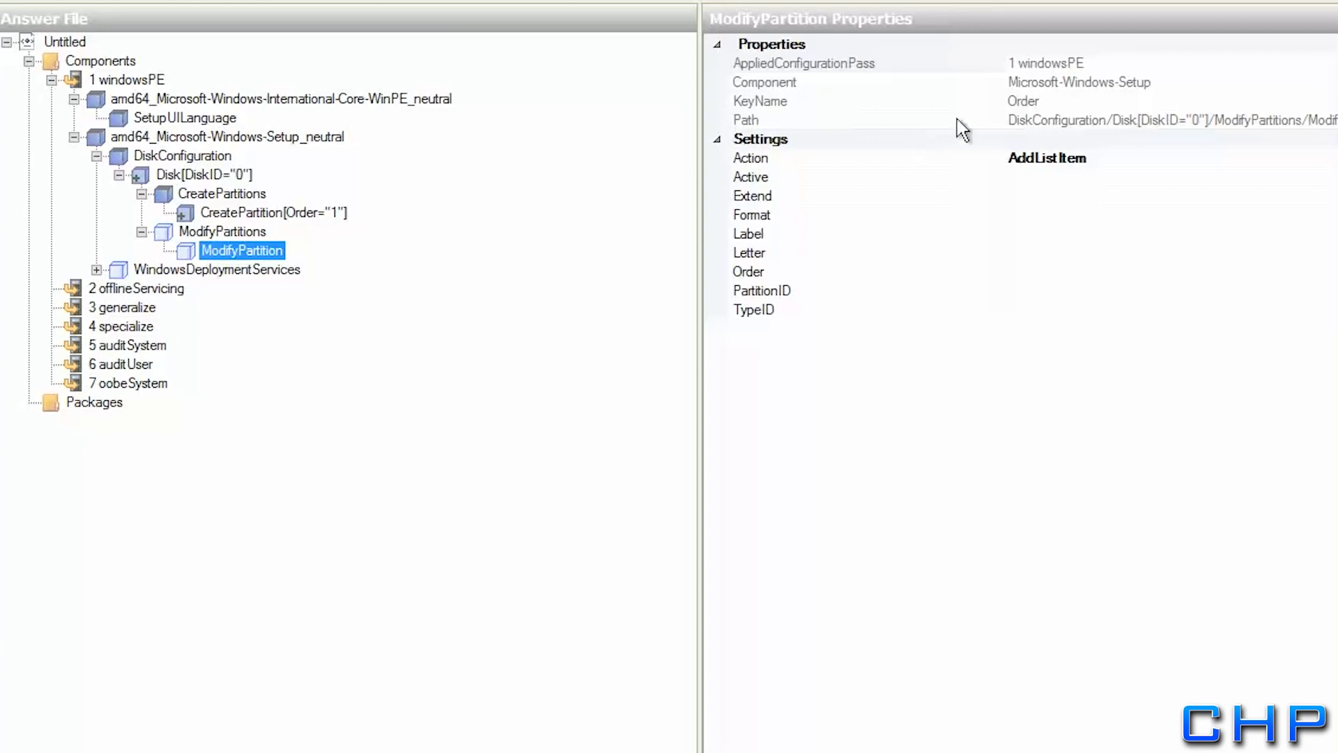
{"action": "left_click", "coordinate": [1038, 179]}
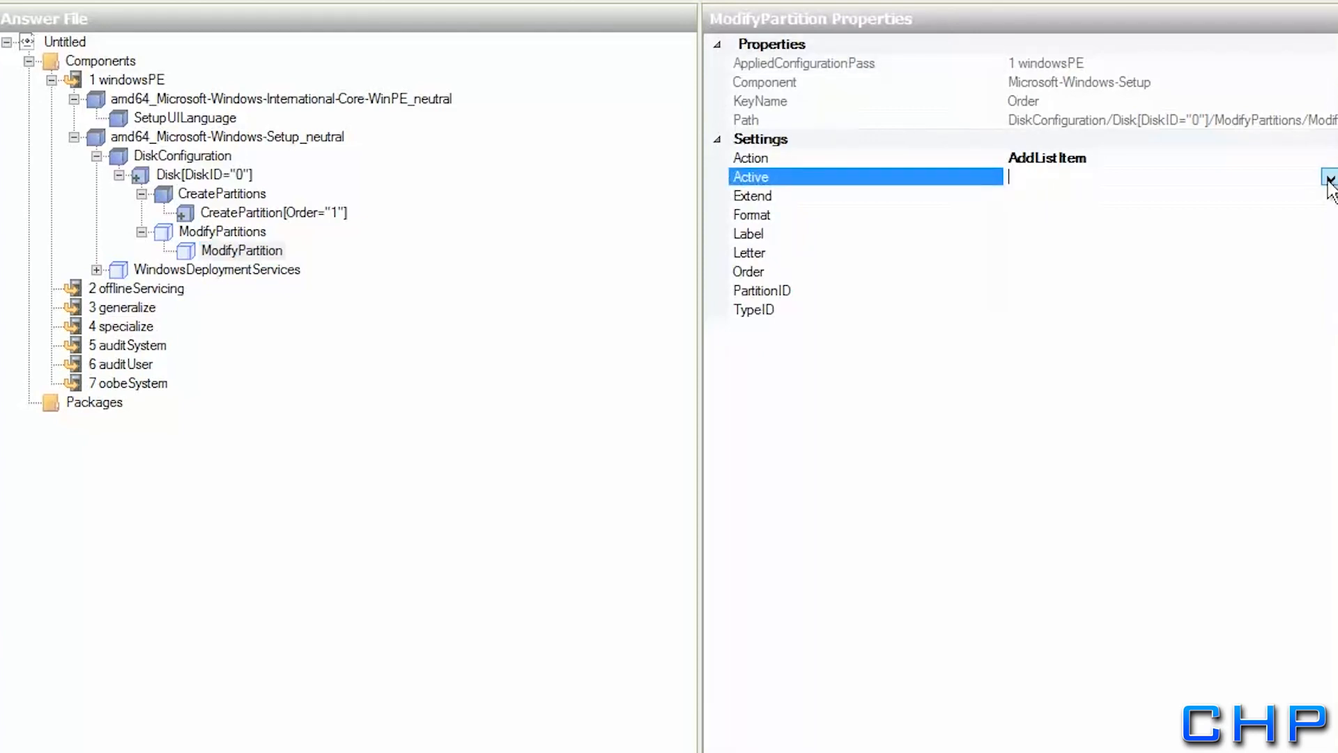
{"action": "left_click", "coordinate": [1330, 179]}
{"action": "left_click", "coordinate": [1026, 197]}
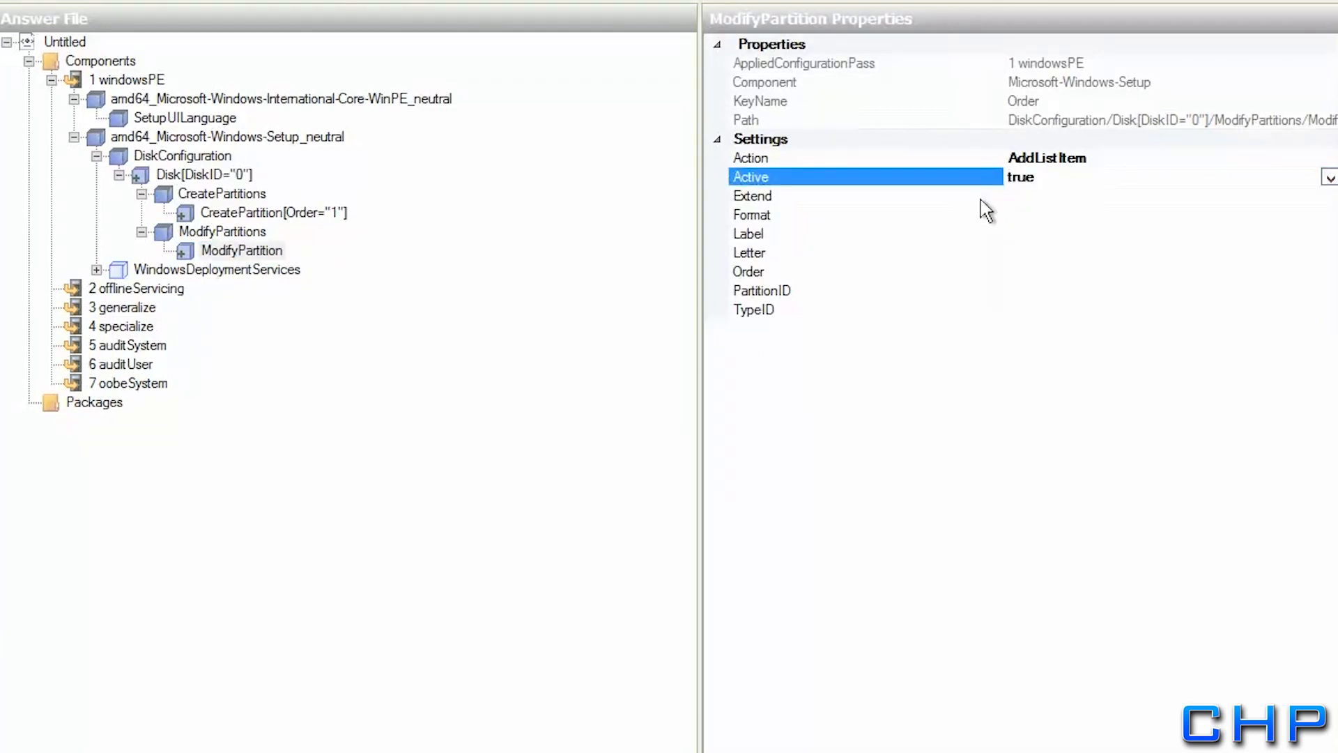
{"action": "left_click", "coordinate": [1014, 198]}
{"action": "left_click", "coordinate": [1329, 197]}
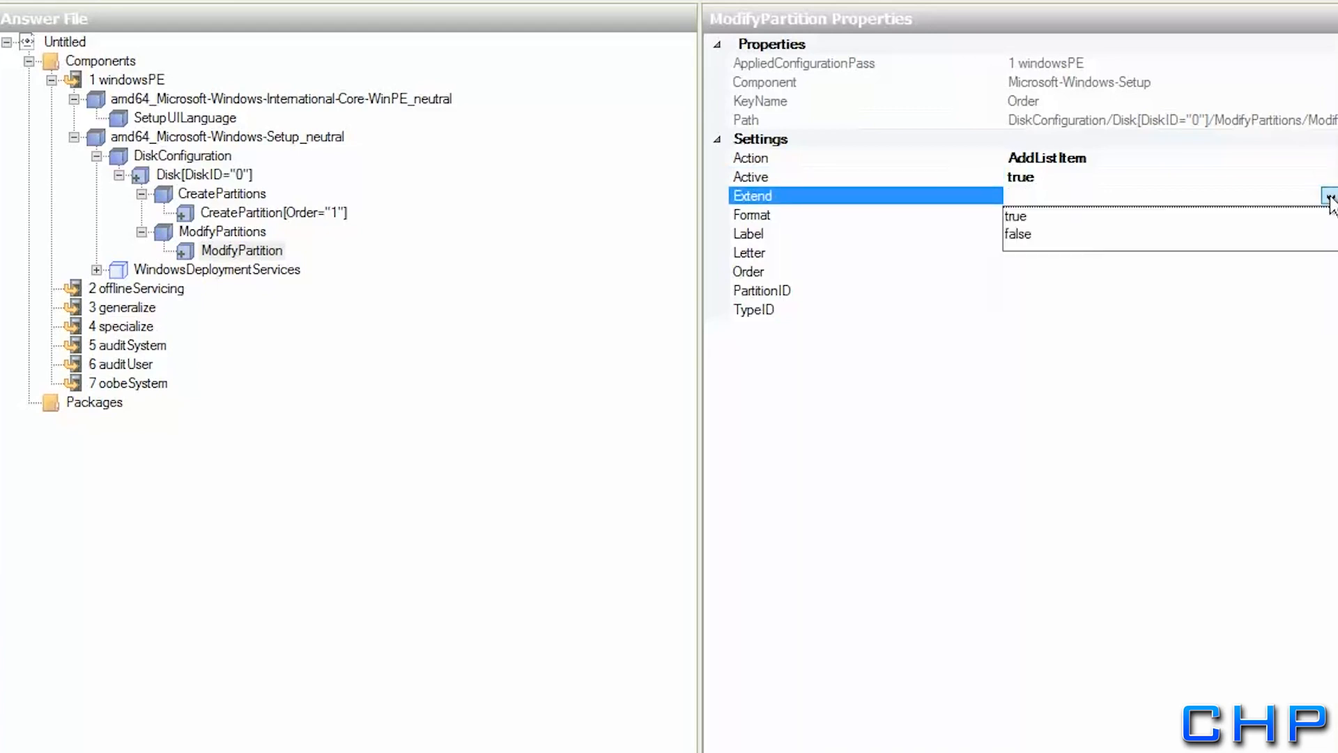
{"action": "left_click", "coordinate": [1024, 234]}
{"action": "left_click", "coordinate": [1028, 216]}
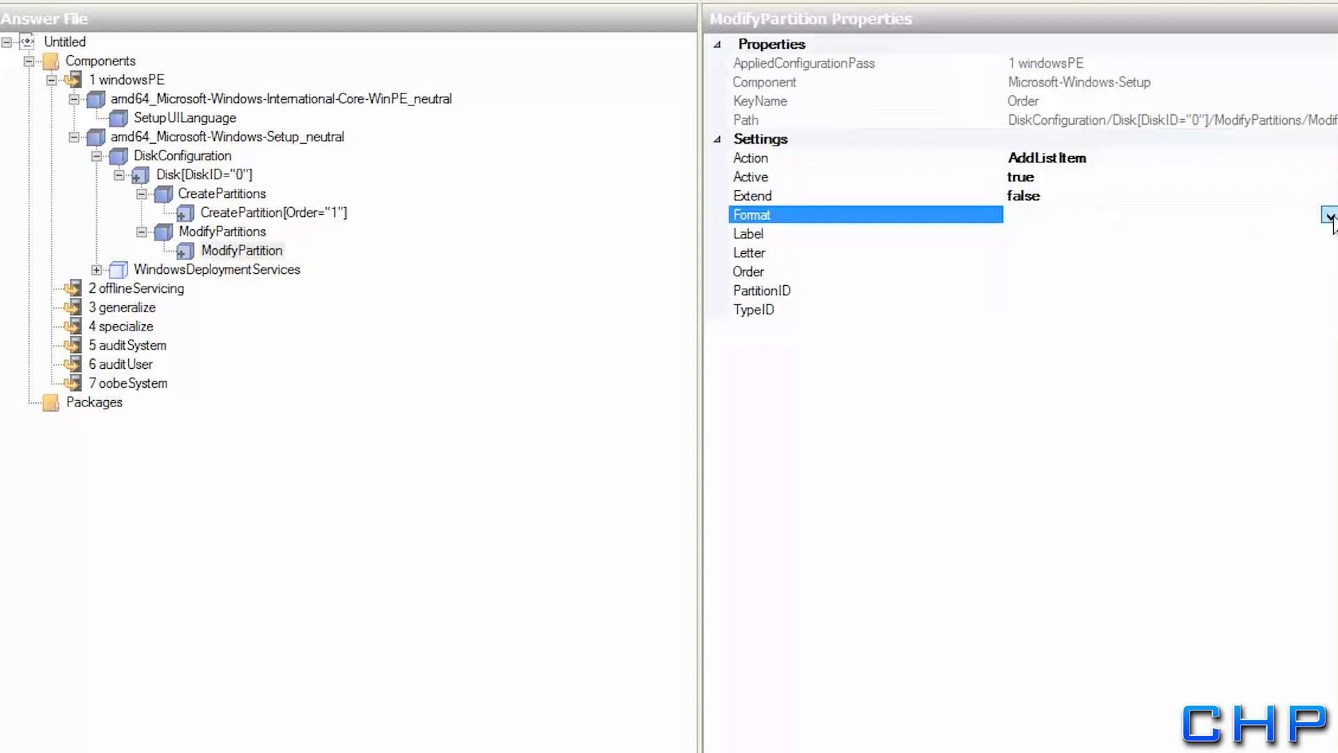
{"action": "left_click", "coordinate": [1330, 216]}
{"action": "left_click", "coordinate": [1036, 235]}
Give the ModifyPartition Label System, Letter C, Order 1 and PartitionID 1
{"action": "left_click", "coordinate": [1028, 236]}
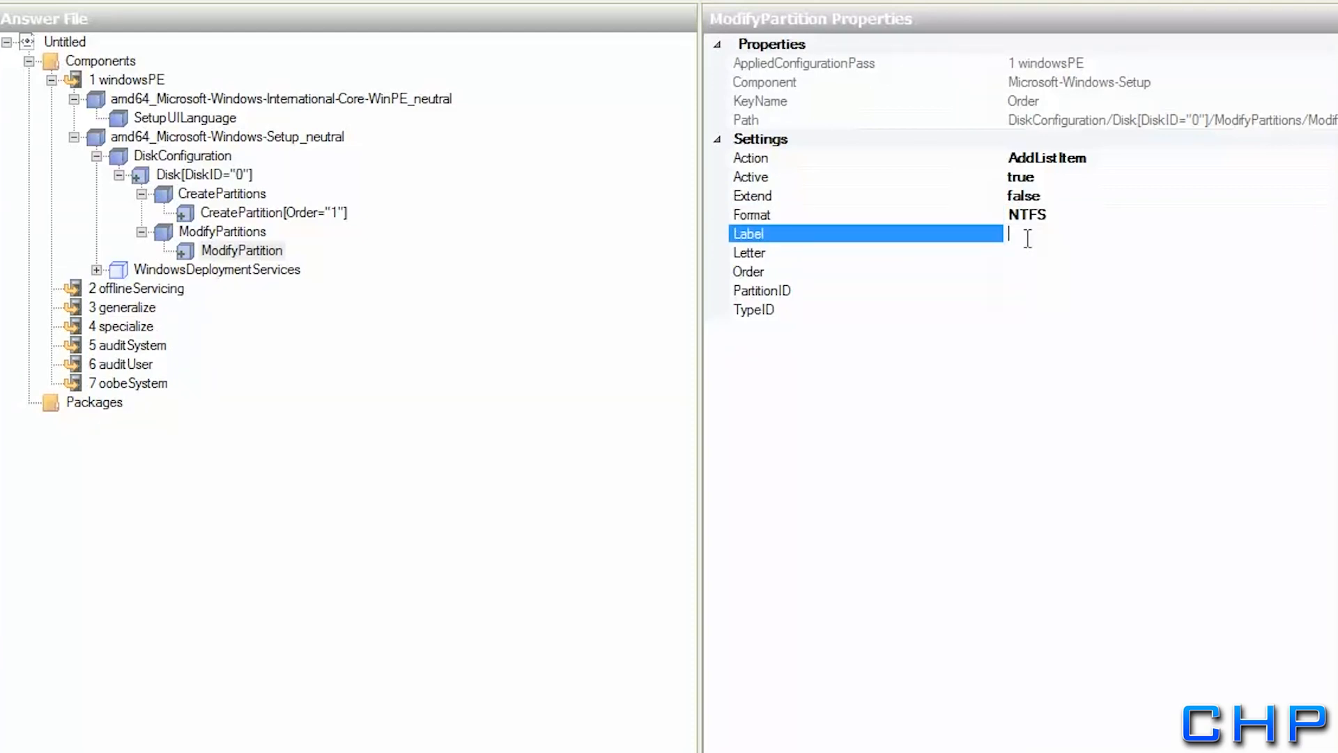
{"action": "type", "text": "System"}
{"action": "key", "text": "Return"}
{"action": "left_click", "coordinate": [1030, 253]}
{"action": "left_click", "coordinate": [1329, 253]}
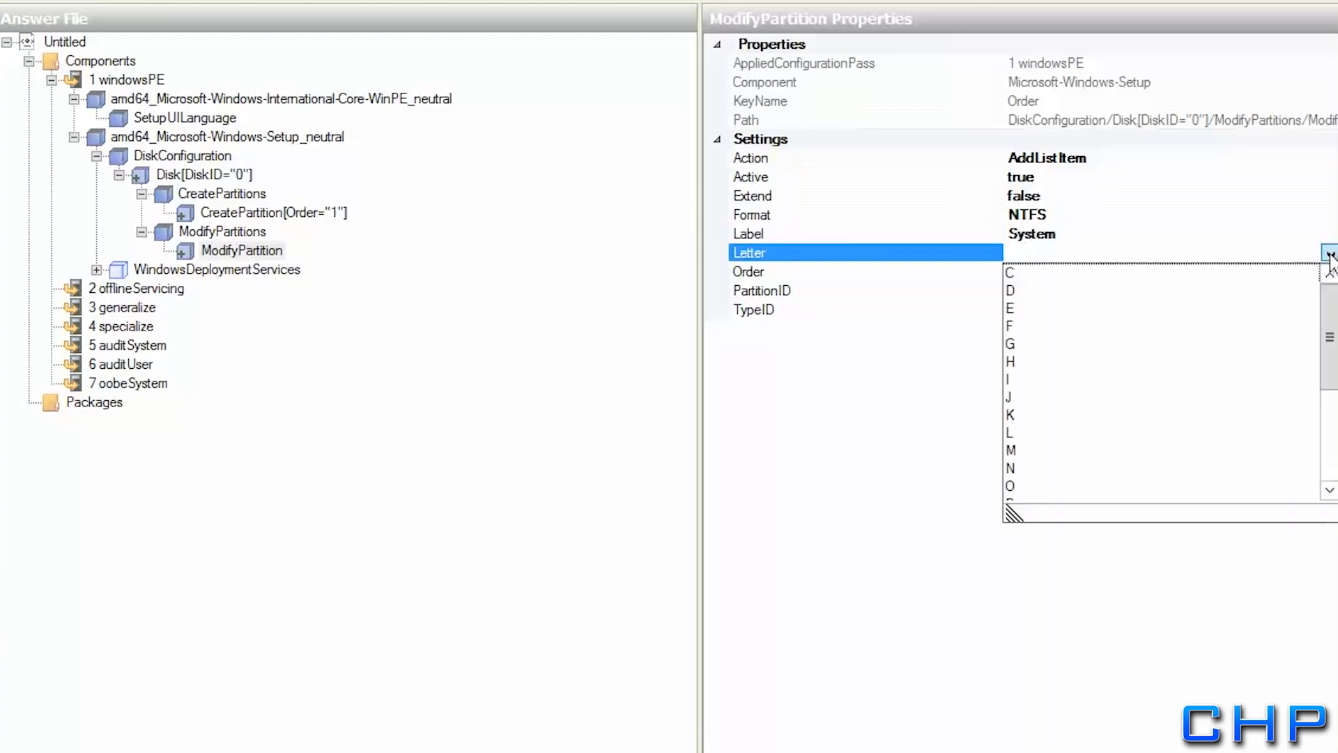
{"action": "left_click", "coordinate": [1017, 273]}
{"action": "left_click", "coordinate": [1027, 271]}
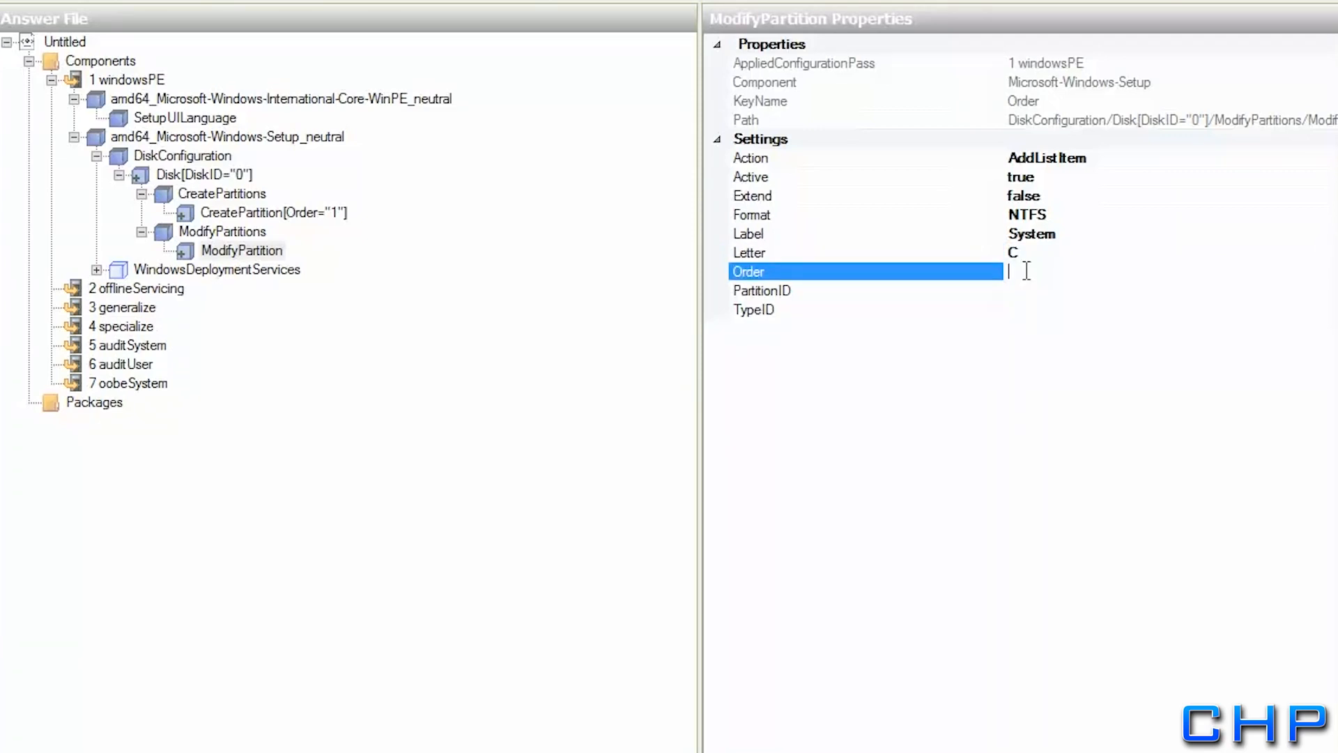
{"action": "type", "text": "1"}
{"action": "left_click", "coordinate": [1016, 295]}
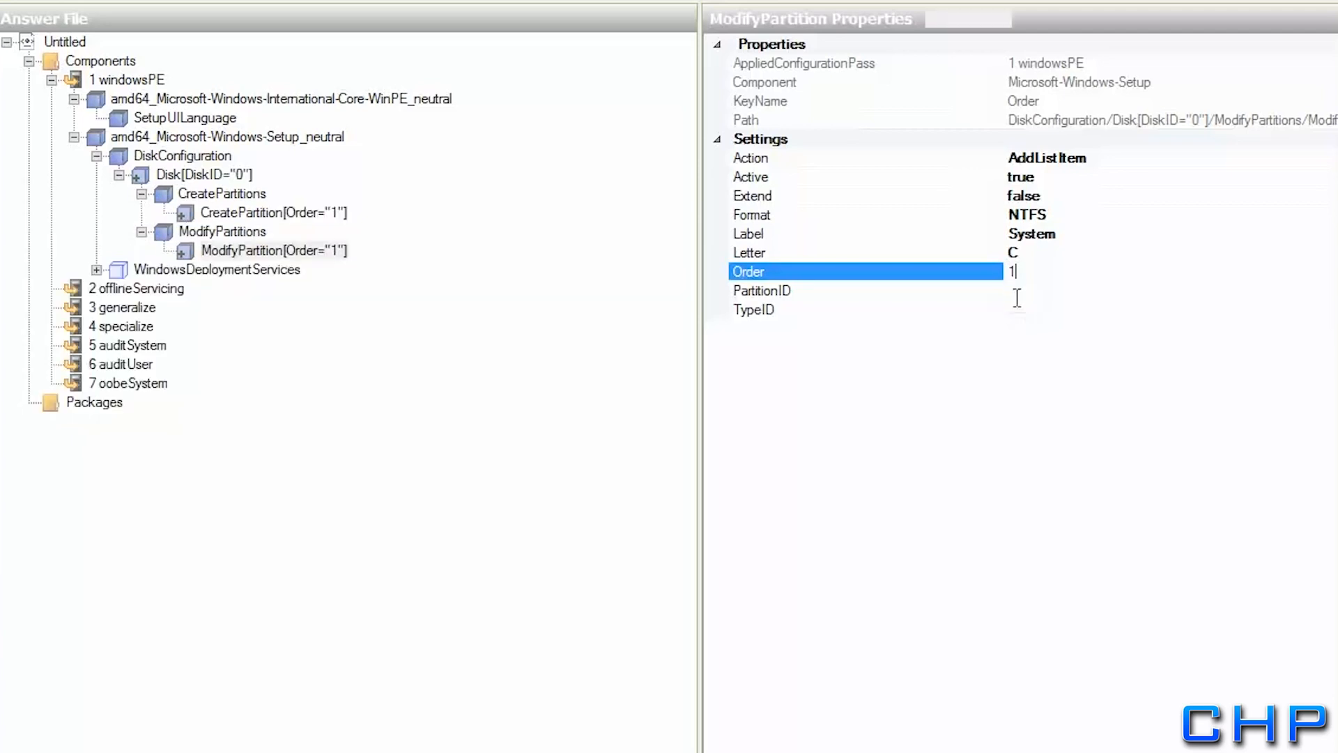
{"action": "type", "text": "1"}
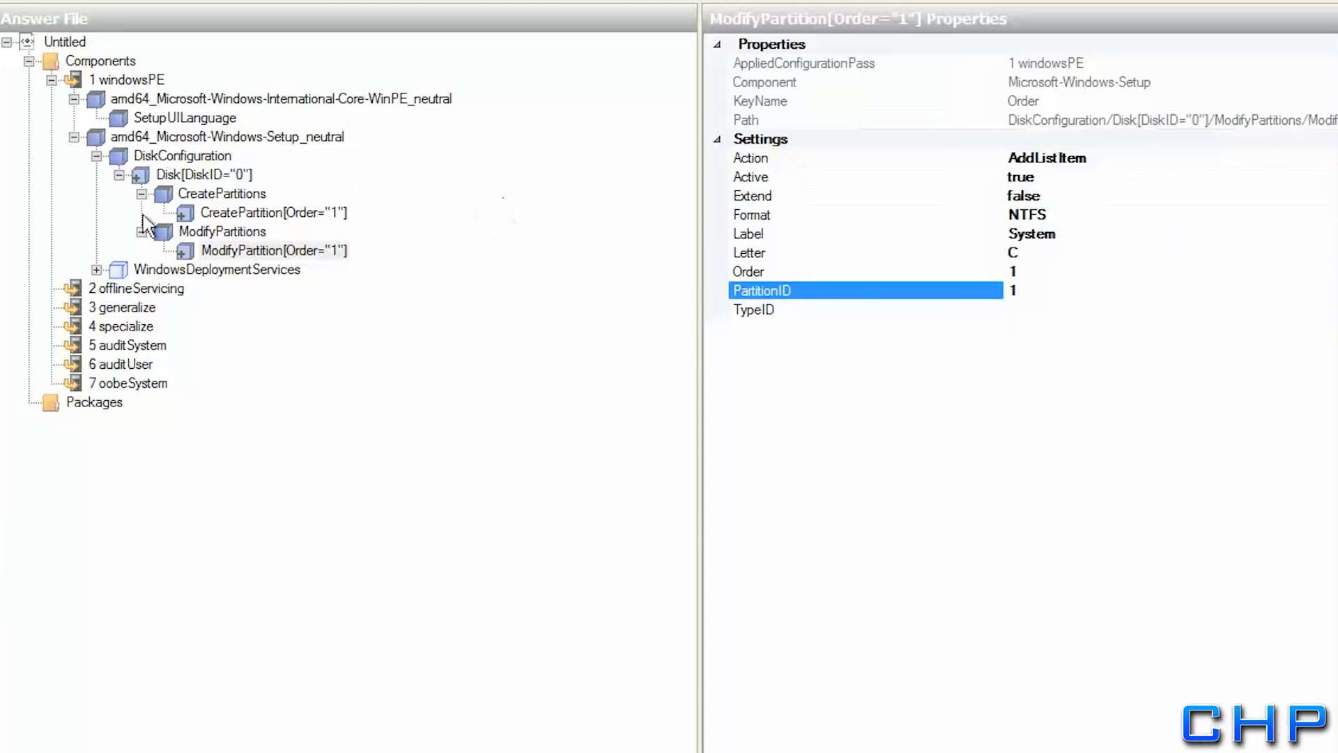
{"action": "left_click", "coordinate": [123, 271]}
Expand WindowsDeploymentServices > ImageSelection to InstallImage, then switch to the Windows Deployment Services console
{"action": "left_click", "coordinate": [96, 270]}
{"action": "left_click", "coordinate": [142, 289]}
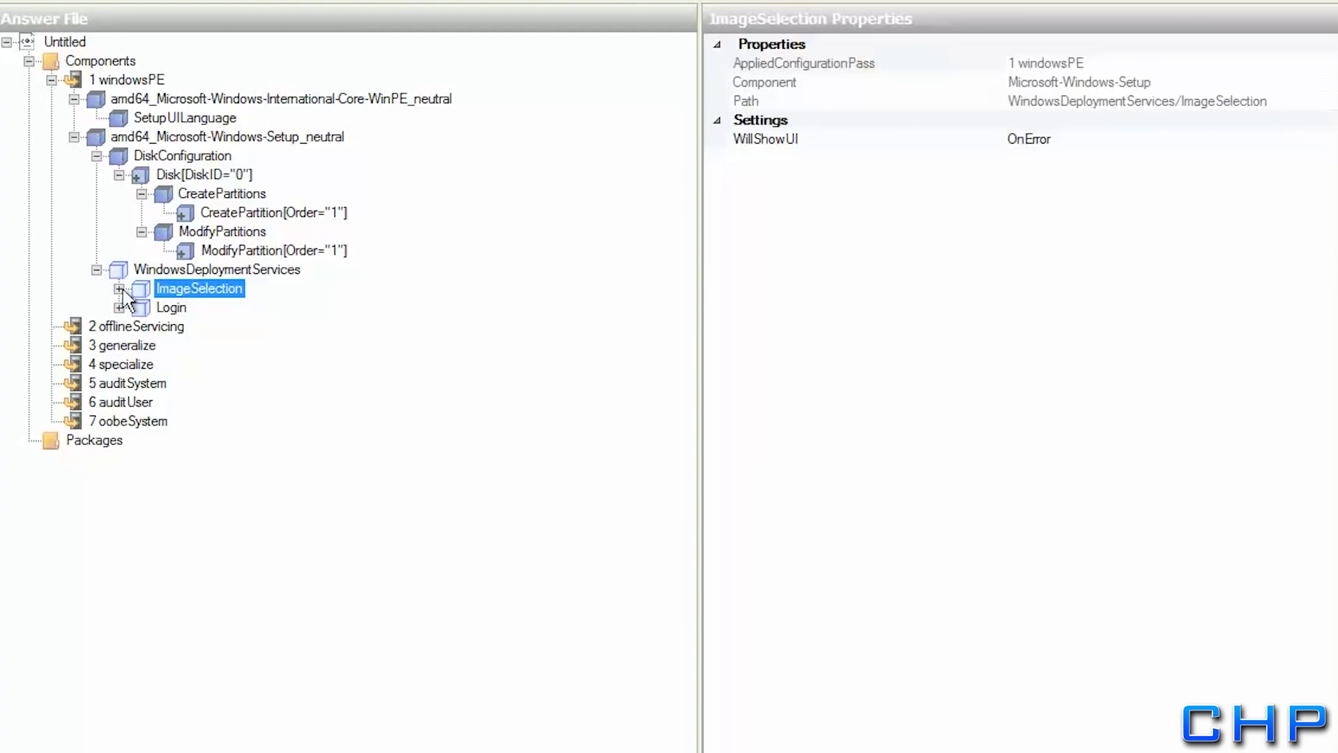
{"action": "left_click", "coordinate": [119, 288]}
{"action": "left_click", "coordinate": [184, 312]}
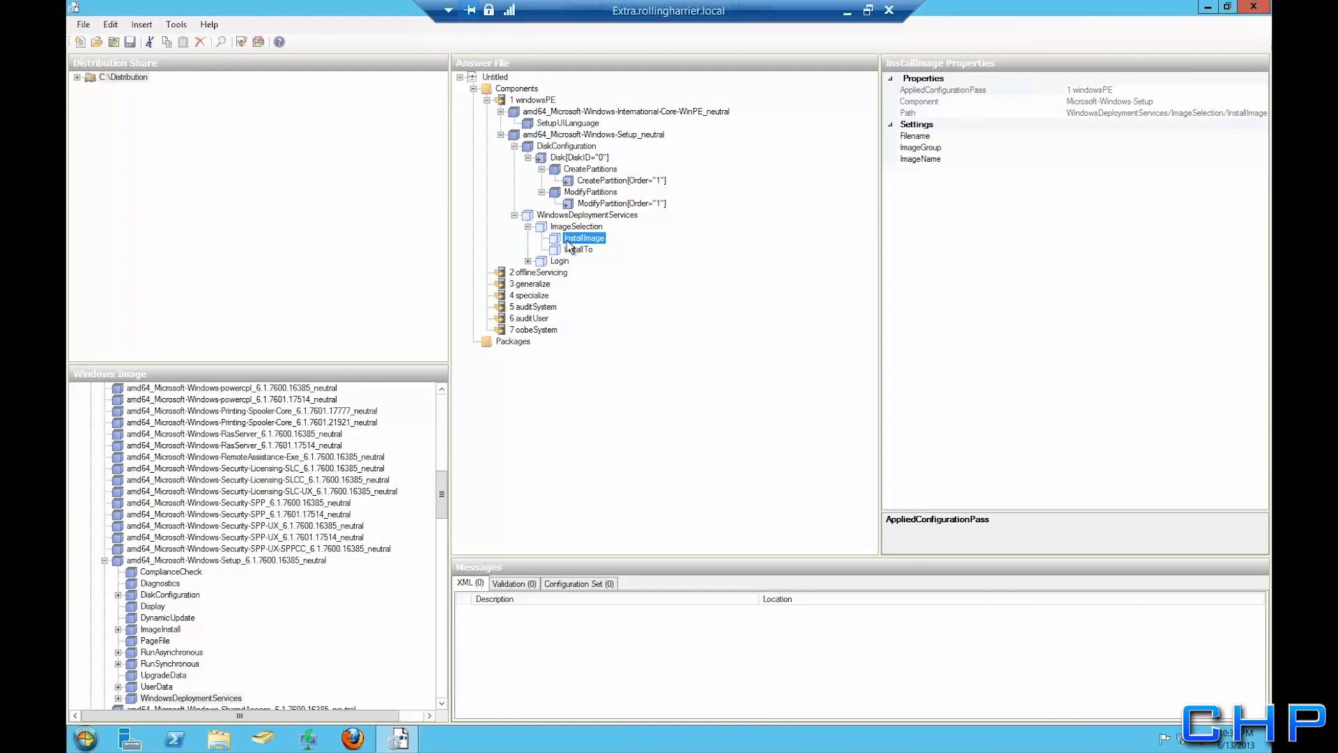
{"action": "left_click", "coordinate": [310, 743]}
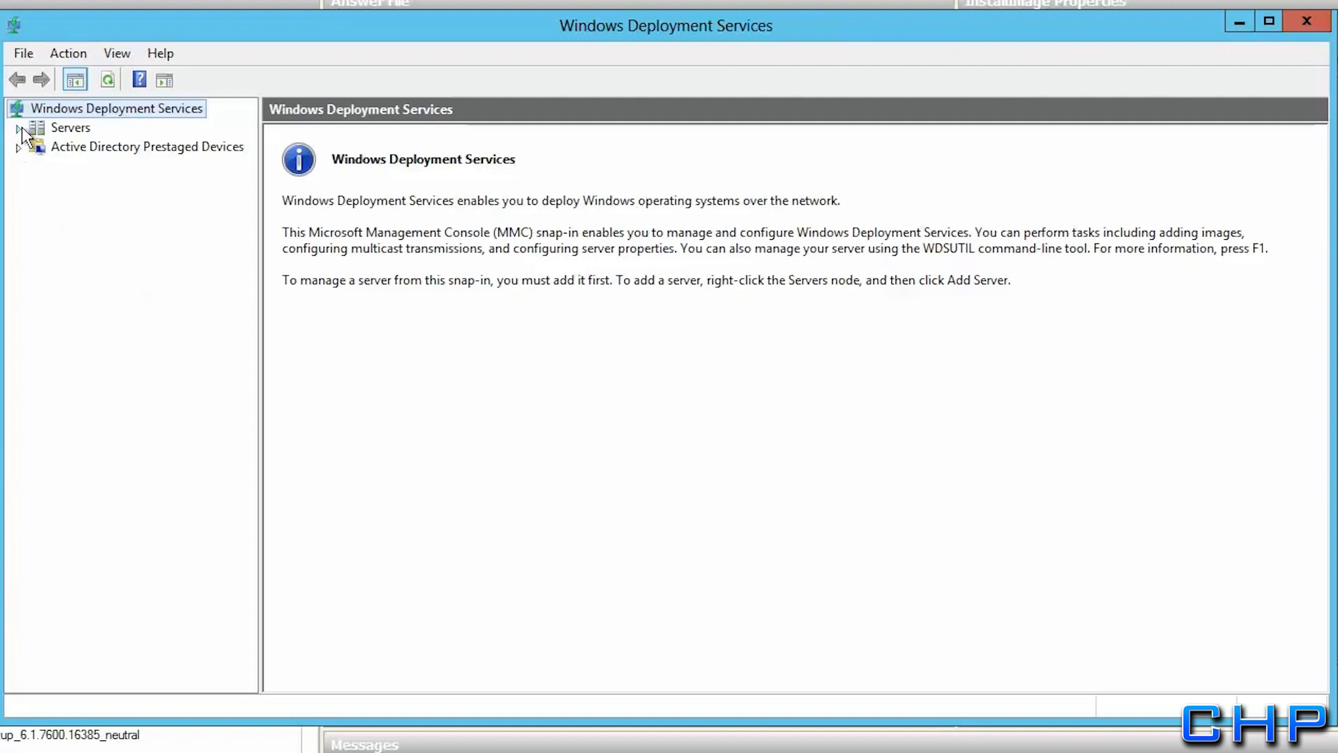
Browse to Install Images > Windows 7 and open the Win7Updated image's properties
{"action": "left_click", "coordinate": [22, 126]}
{"action": "left_click", "coordinate": [55, 149]}
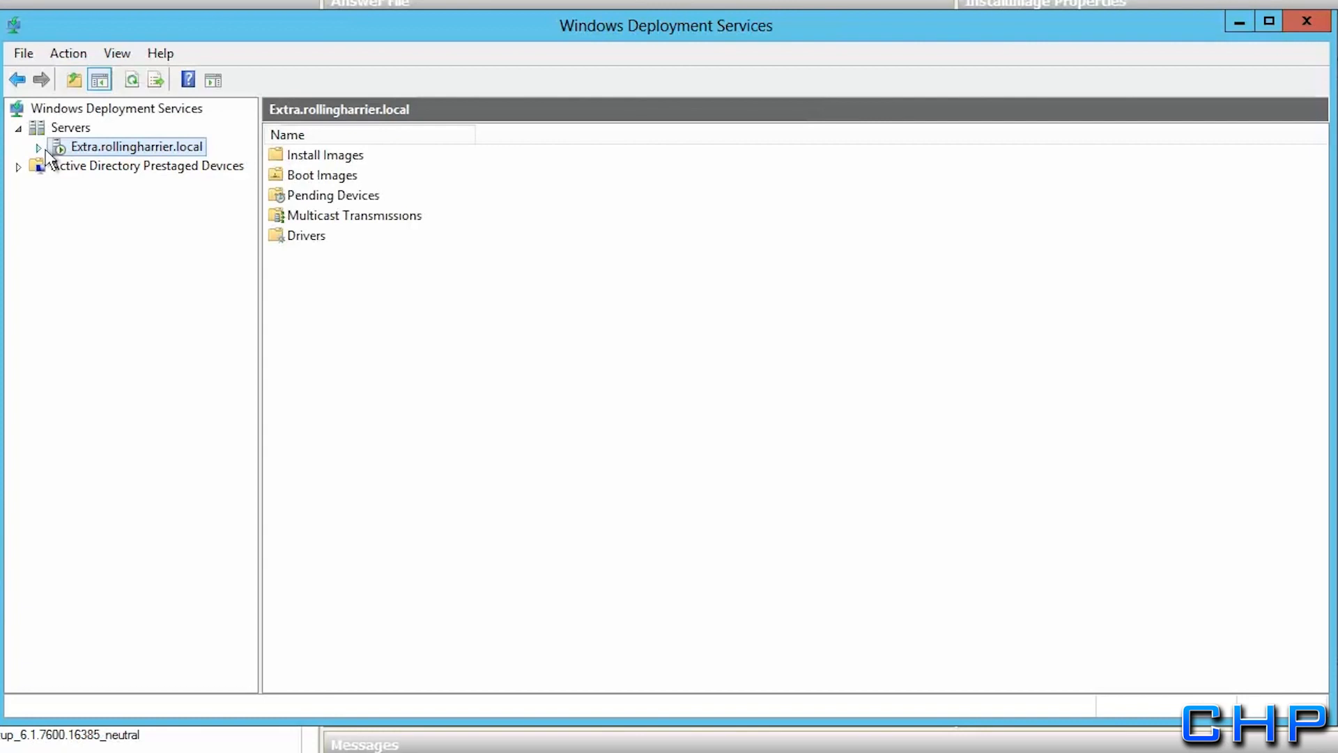
{"action": "left_click", "coordinate": [45, 149]}
{"action": "left_click", "coordinate": [66, 168]}
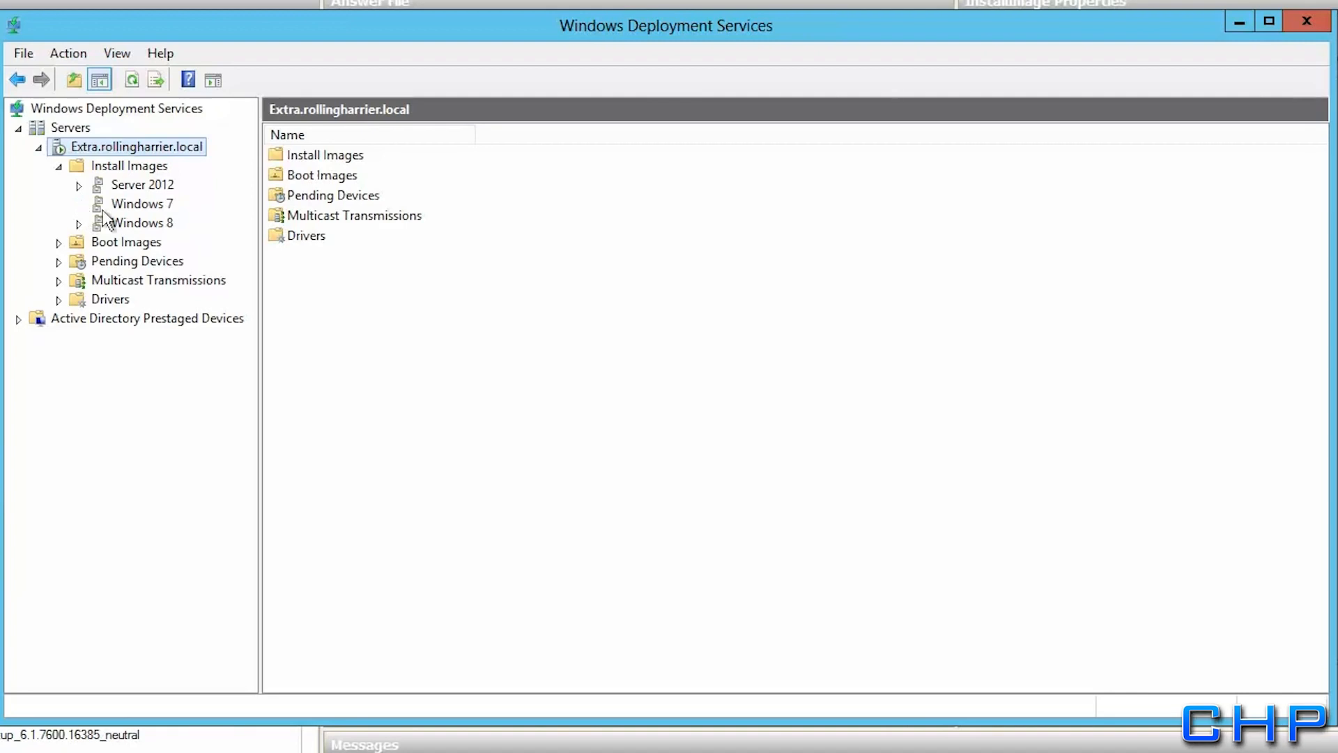
{"action": "left_click", "coordinate": [129, 204]}
{"action": "left_click", "coordinate": [349, 154]}
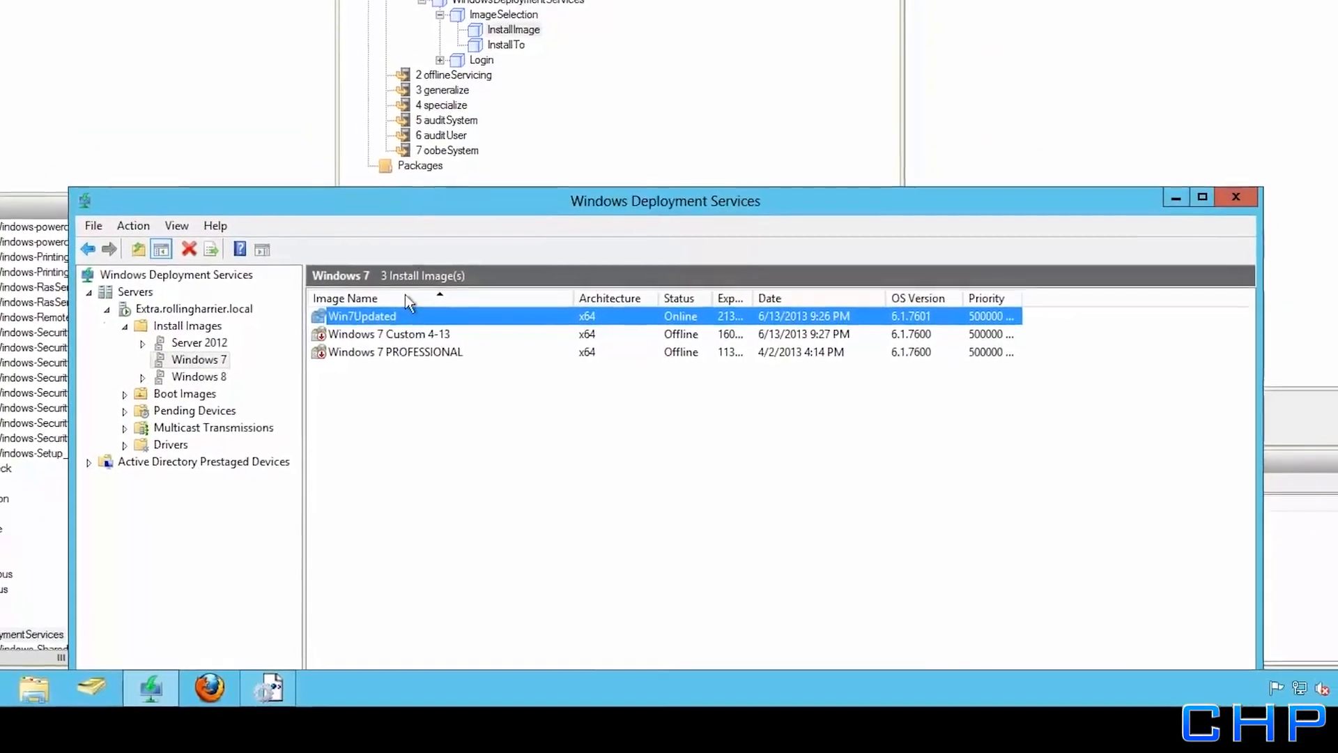
{"action": "right_click", "coordinate": [390, 357]}
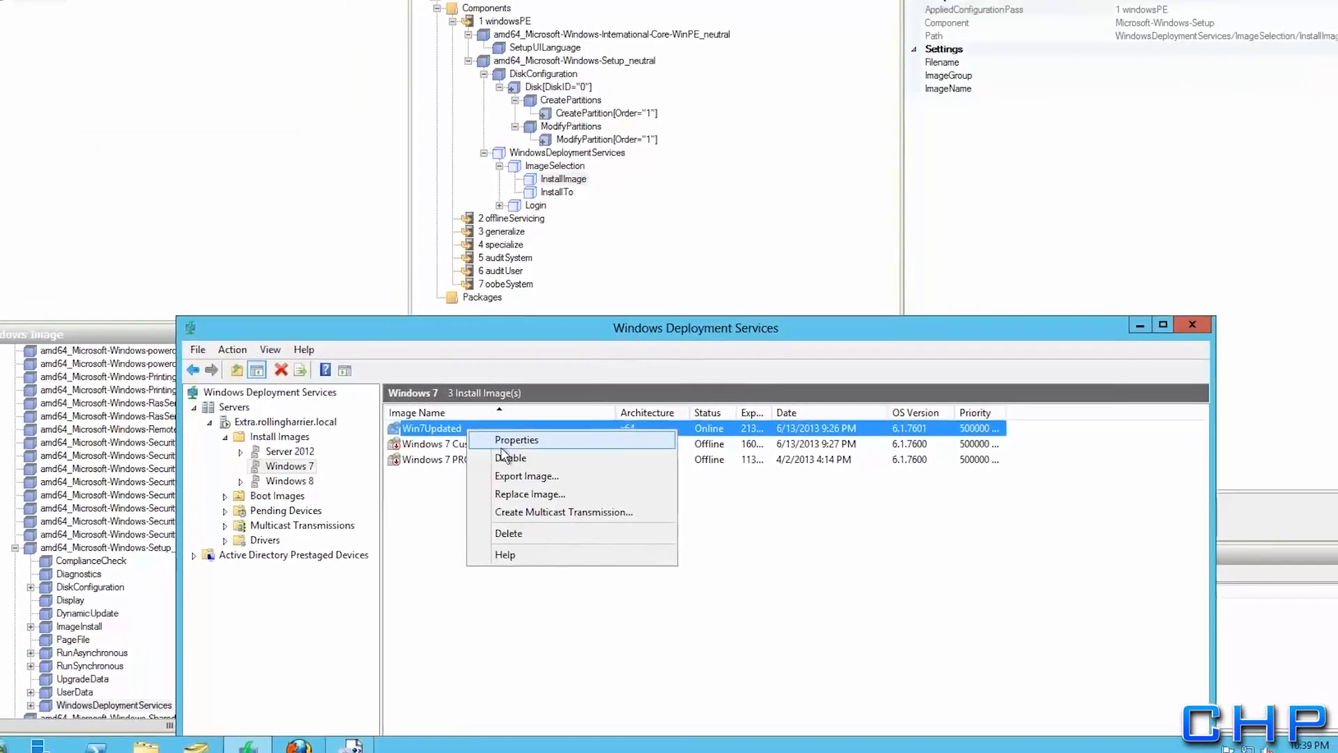
{"action": "left_click", "coordinate": [502, 411]}
Copy the file name win7c-(2).wim into the InstallImage Filename value
{"action": "left_click_drag", "start_coordinate": [443, 146], "coordinate": [188, 167]}
{"action": "left_click", "coordinate": [272, 401]}
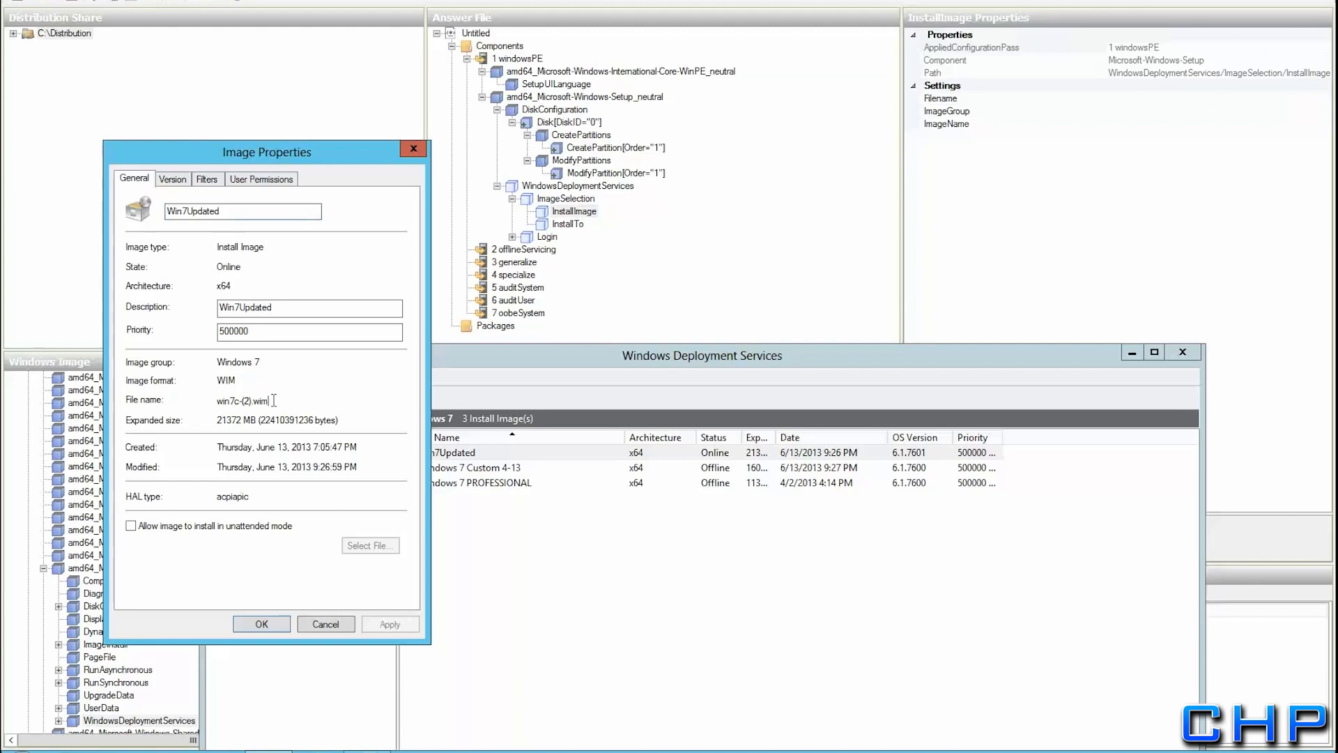
{"action": "left_click_drag", "start_coordinate": [273, 401], "coordinate": [209, 401]}
{"action": "key", "text": "ctrl+c"}
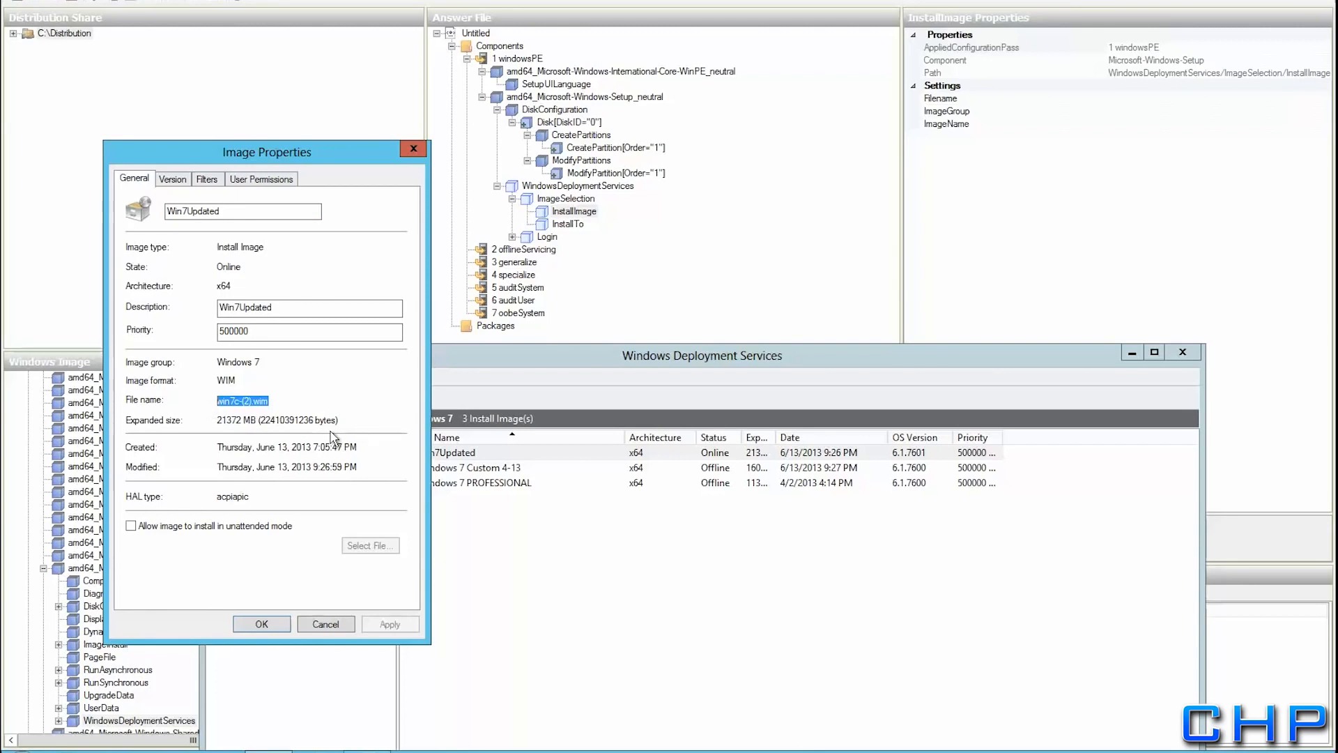
{"action": "left_click", "coordinate": [1039, 103]}
{"action": "left_click", "coordinate": [1130, 103]}
{"action": "key", "text": "ctrl+v"}
{"action": "left_click", "coordinate": [1123, 111]}
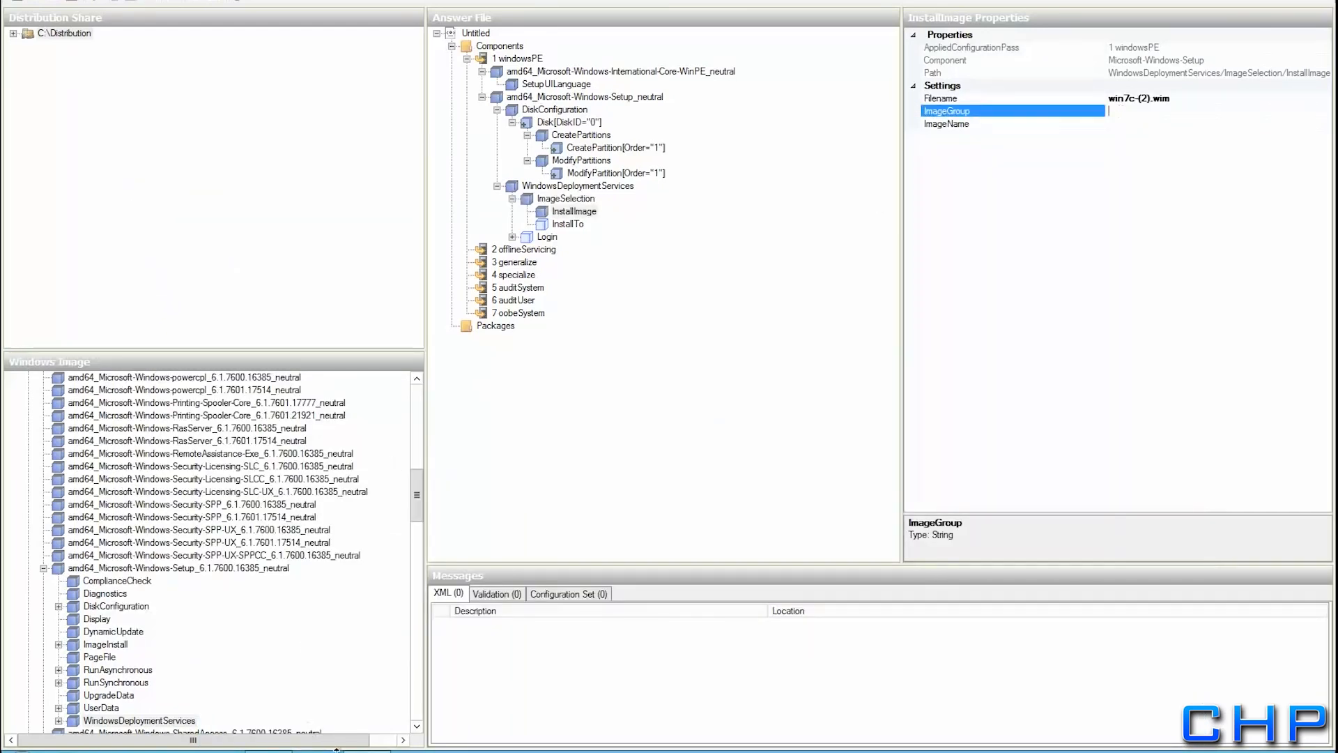
Set the InstallImage ImageName to Win7Updated, taken from the image properties
{"action": "left_click", "coordinate": [366, 751]}
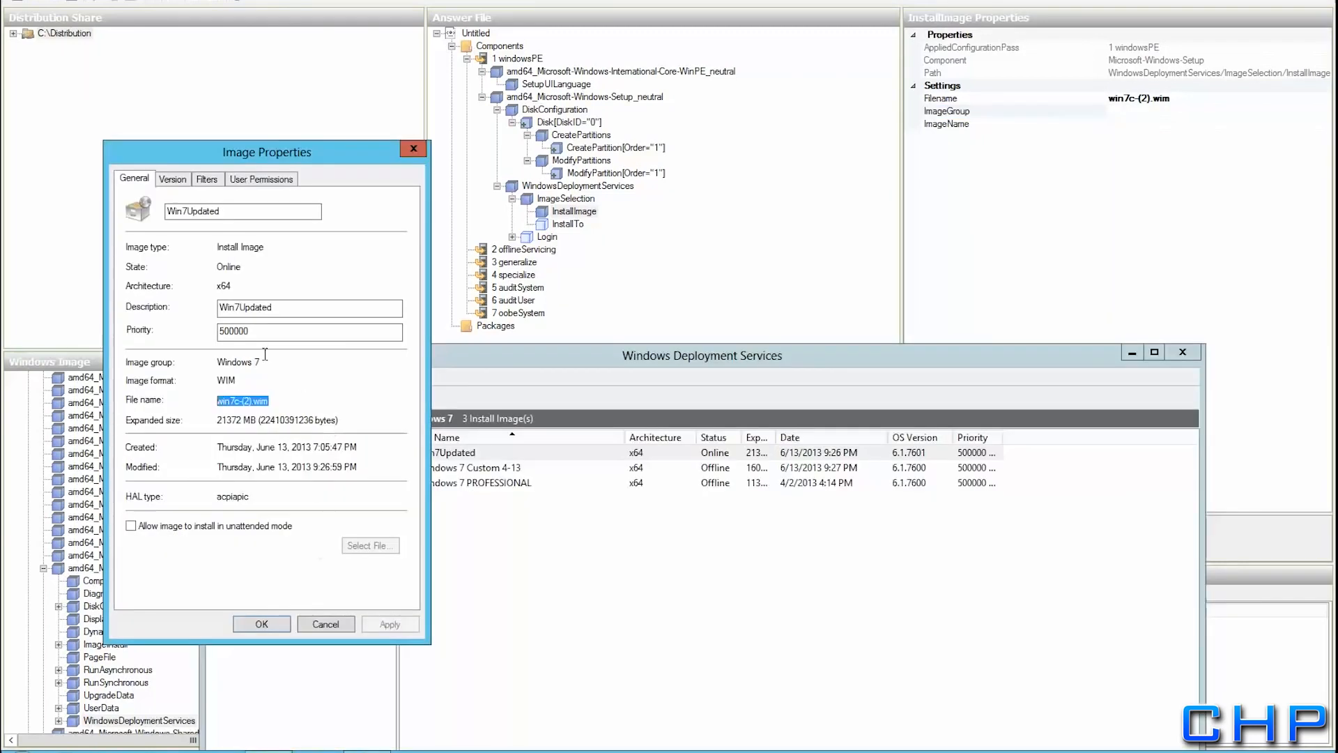
{"action": "left_click", "coordinate": [294, 304]}
{"action": "left_click", "coordinate": [240, 207]}
{"action": "left_click_drag", "start_coordinate": [240, 207], "coordinate": [136, 208]}
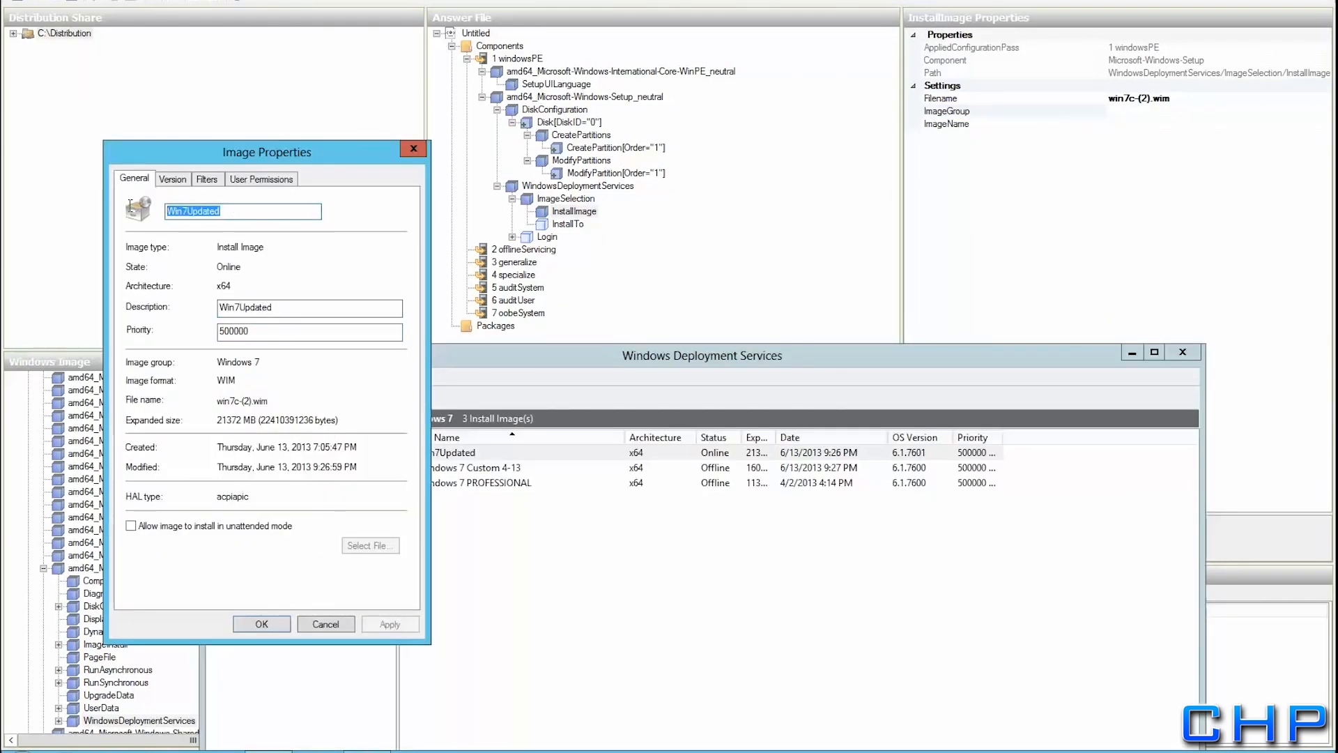
{"action": "left_click", "coordinate": [1140, 124]}
{"action": "type", "text": "Win7Updated"}
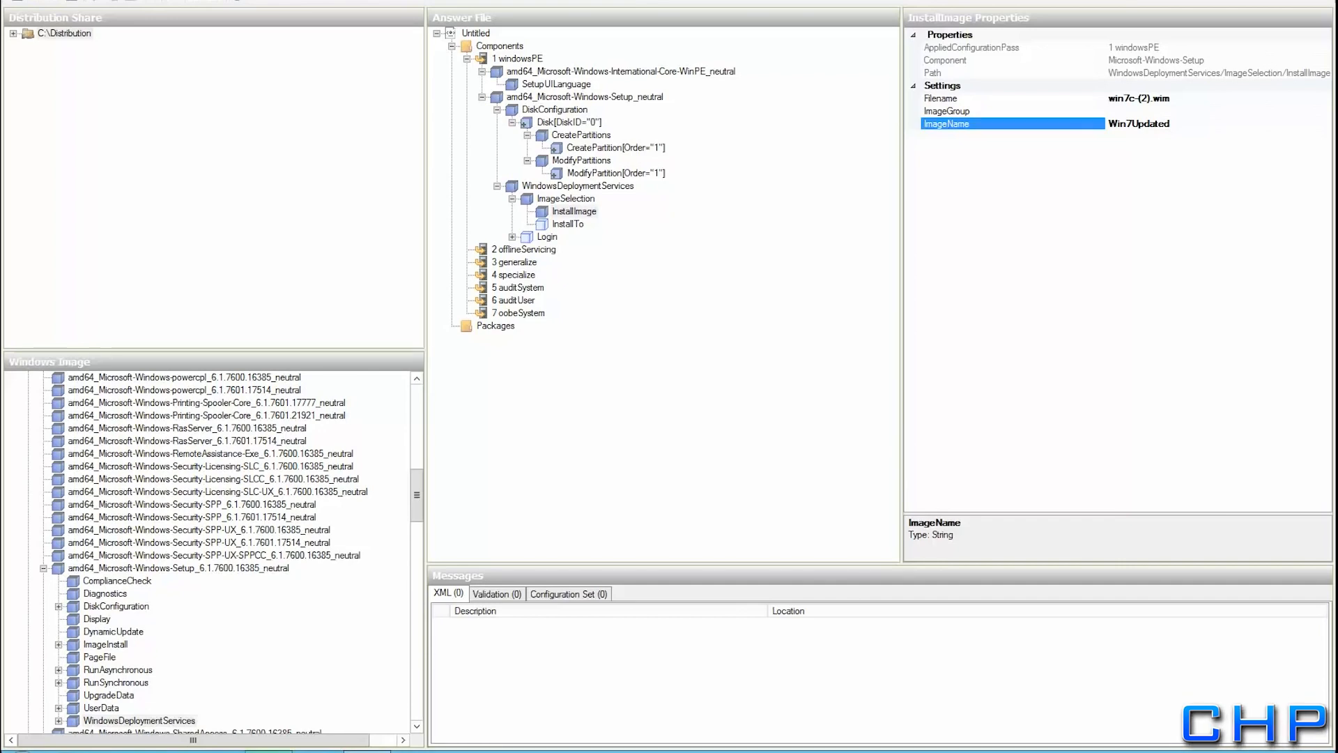
Confirm the group name in WDS and set ImageGroup to Windows 7
{"action": "key", "text": "alt+Tab"}
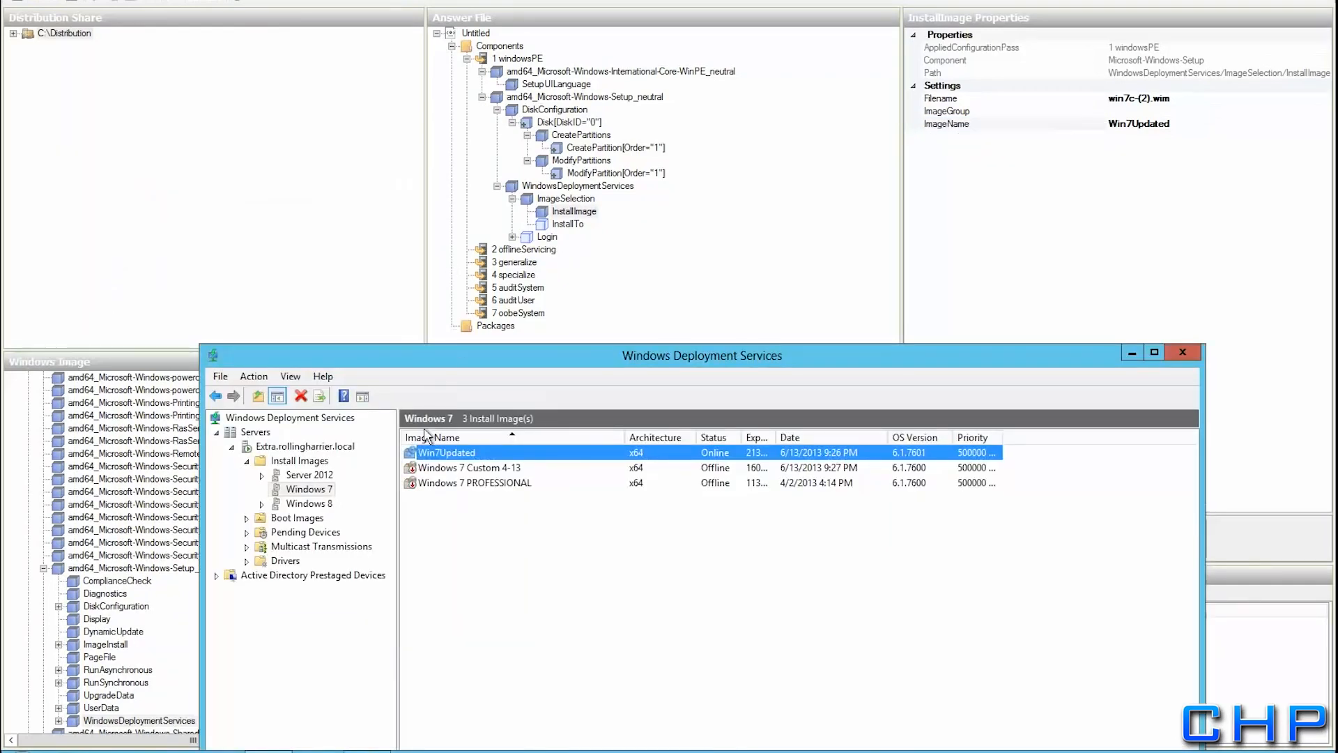
{"action": "left_click", "coordinate": [310, 491]}
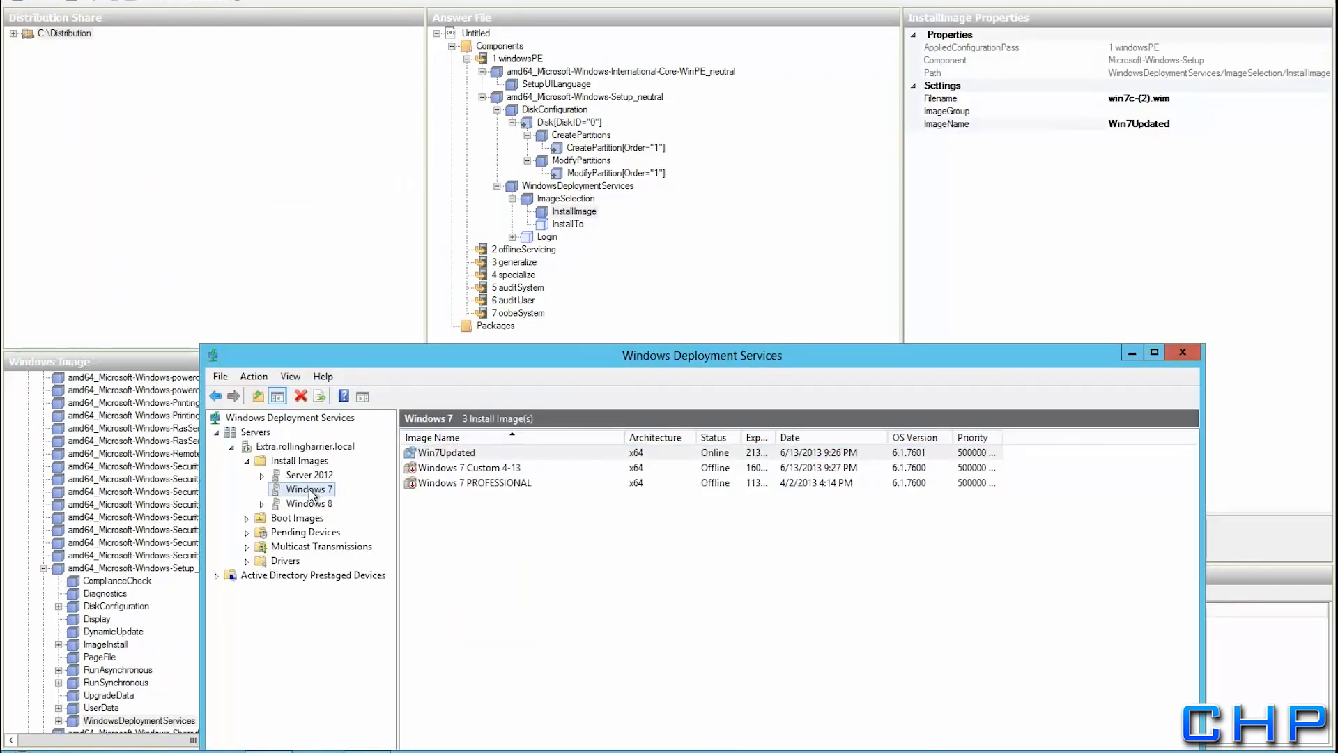
{"action": "left_click", "coordinate": [1132, 112]}
{"action": "type", "text": "Windows "}
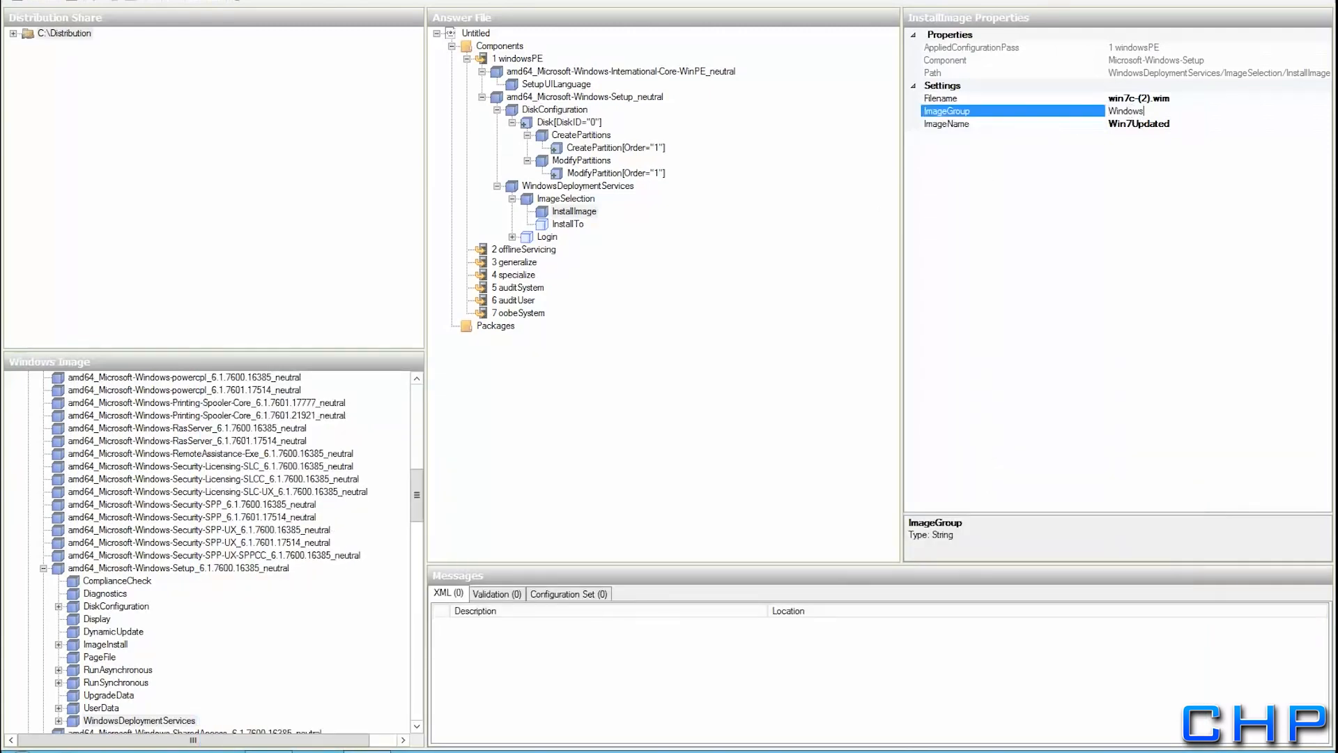
{"action": "type", "text": "7"}
{"action": "key", "text": "Return"}
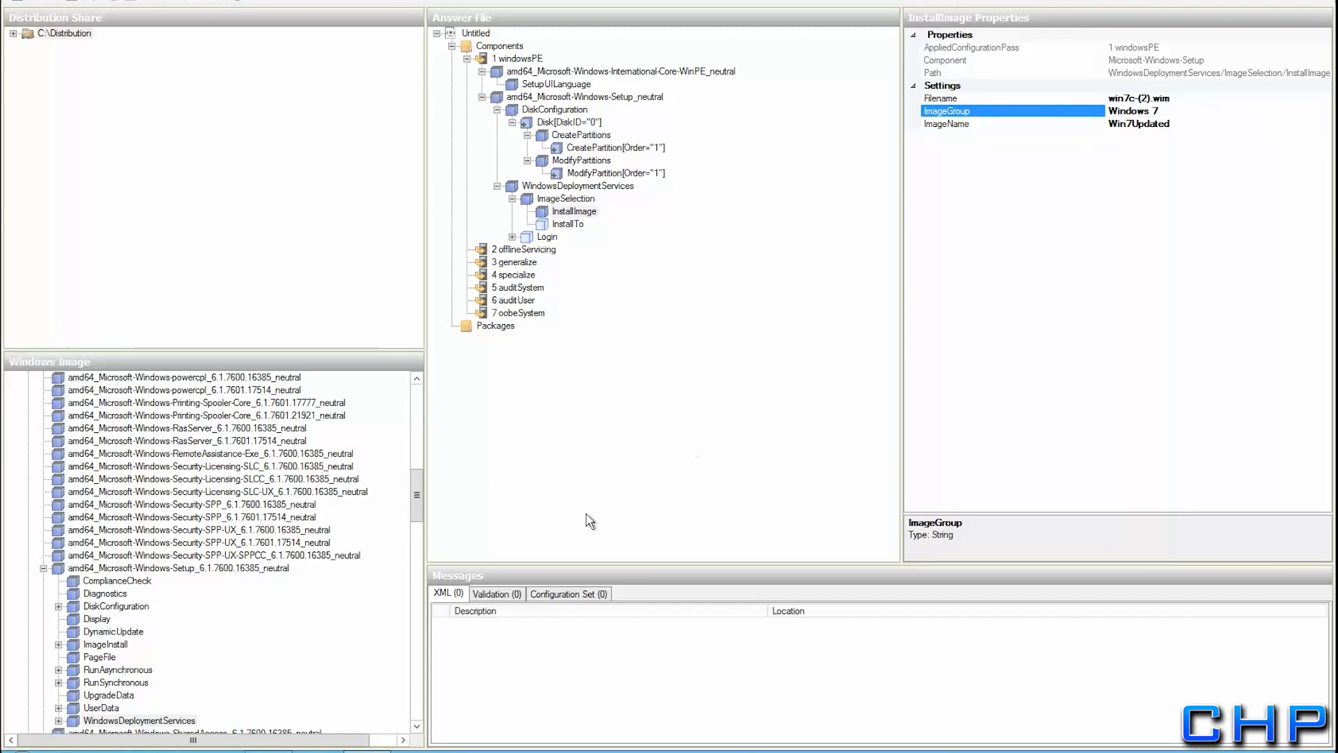
Set InstallTo's DiskID to 0 and PartitionID to 1
{"action": "left_click", "coordinate": [564, 223]}
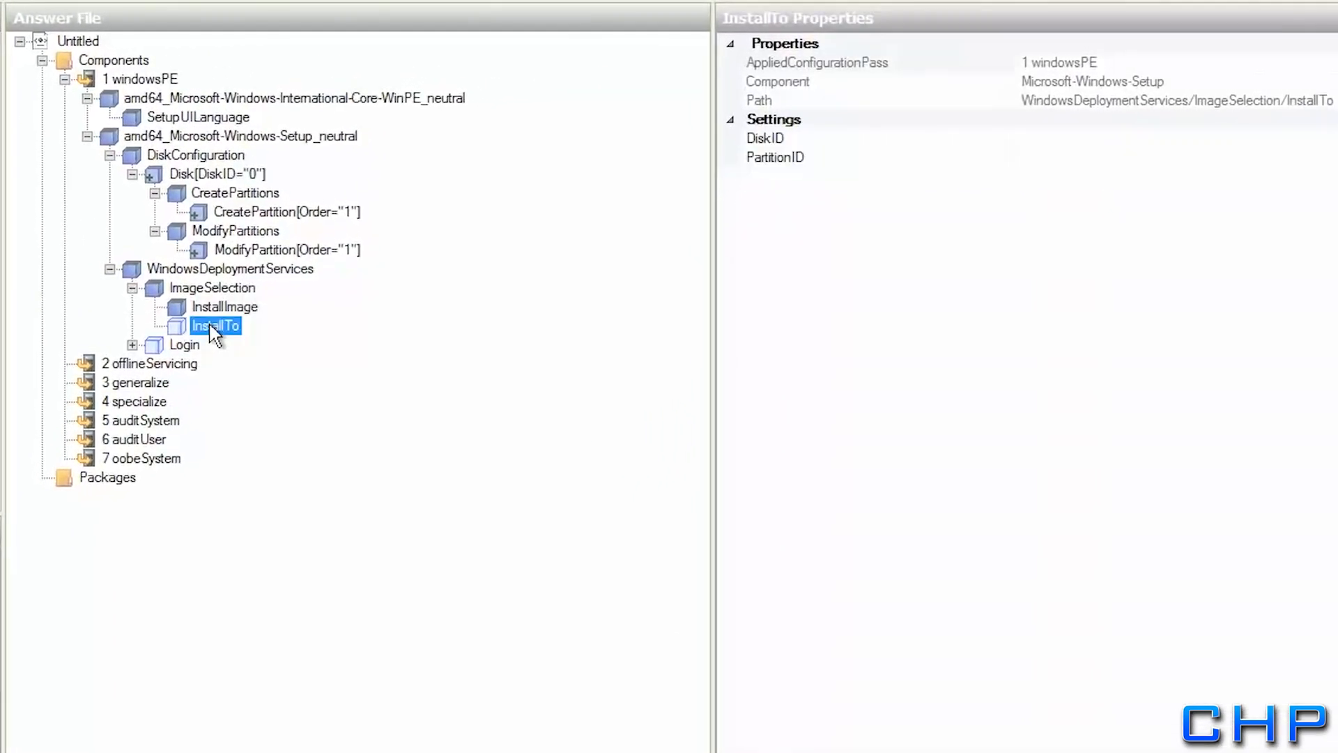
{"action": "left_click", "coordinate": [1103, 138]}
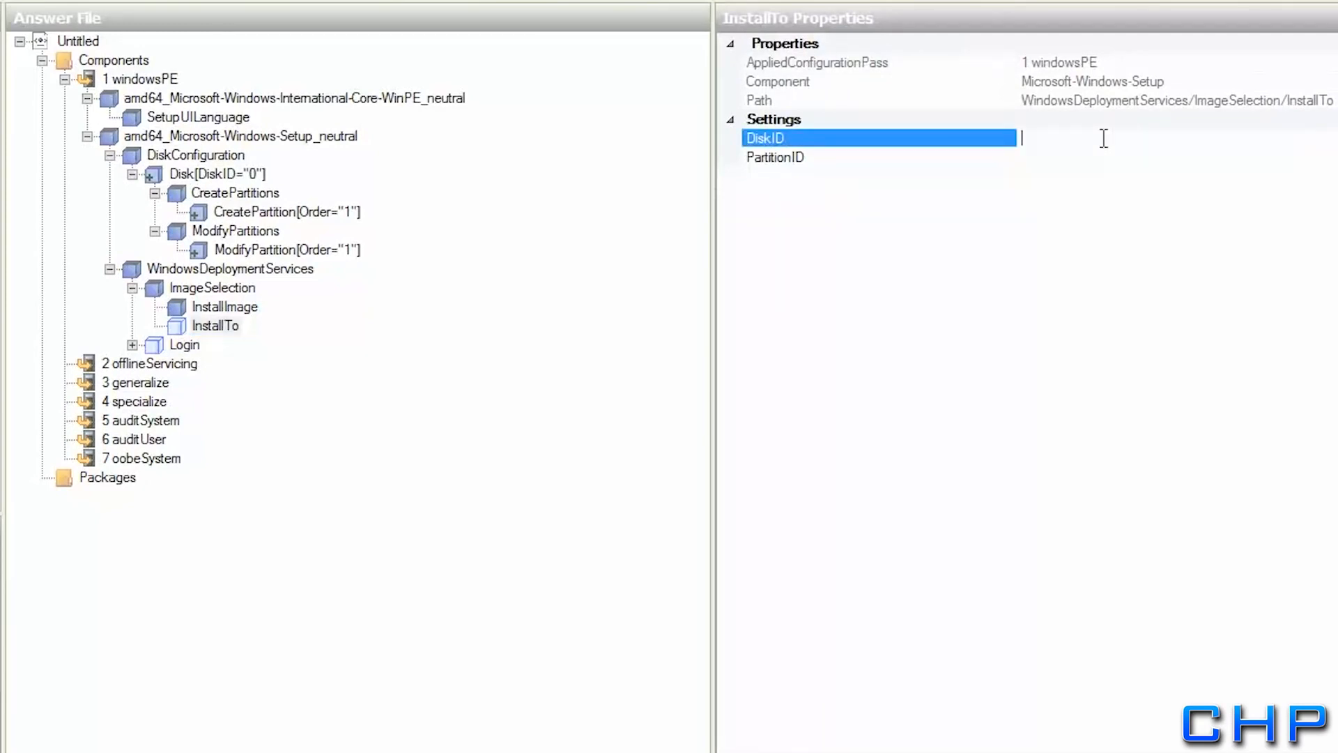
{"action": "type", "text": "0"}
{"action": "key", "text": "Down"}
{"action": "type", "text": "1"}
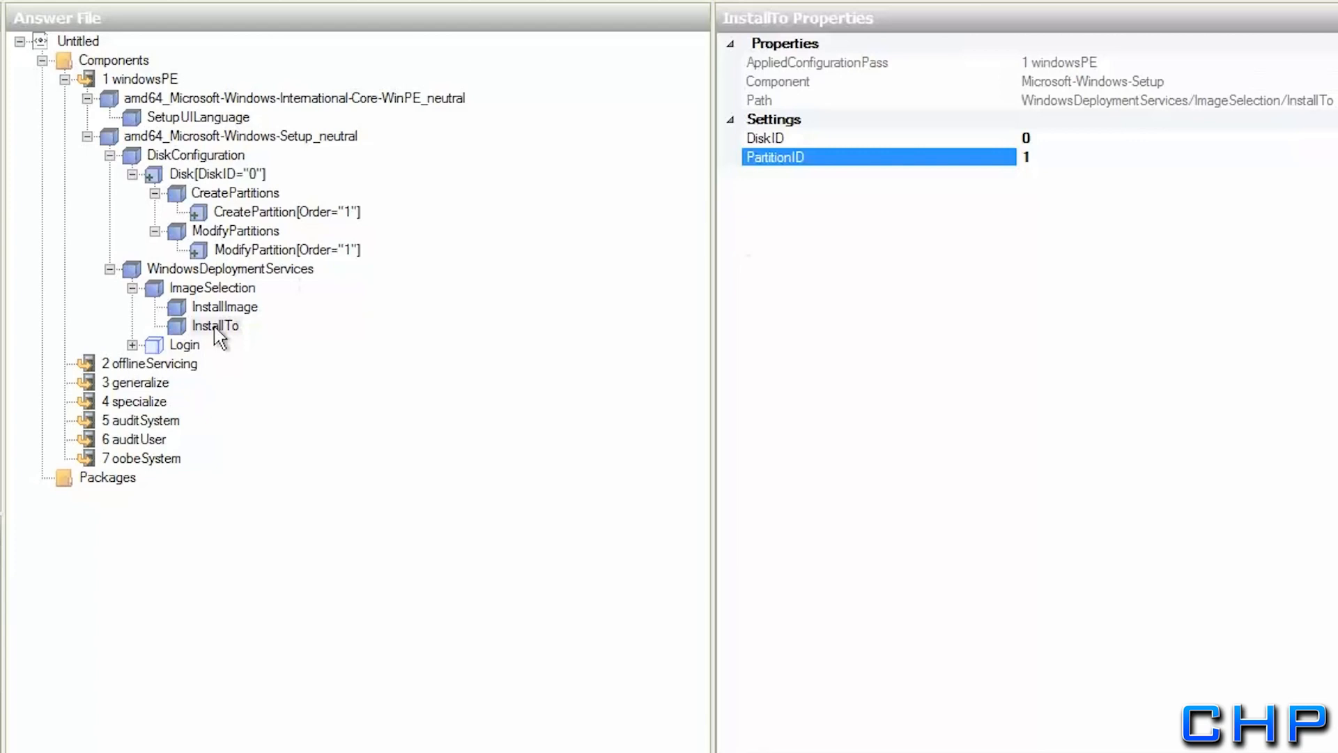
Expand Login > Credentials and set the Domain to rollingharrier.local
{"action": "left_click", "coordinate": [182, 344]}
{"action": "left_click", "coordinate": [132, 345]}
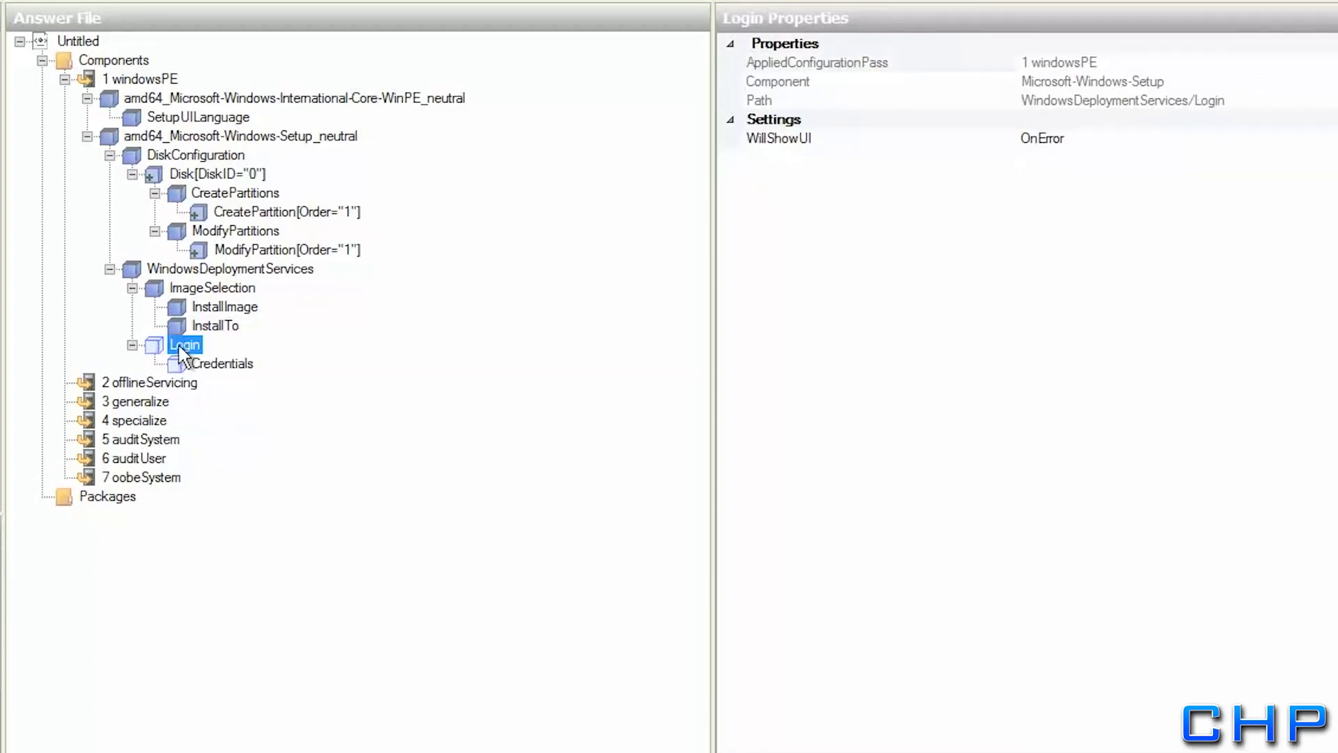
{"action": "left_click", "coordinate": [182, 363]}
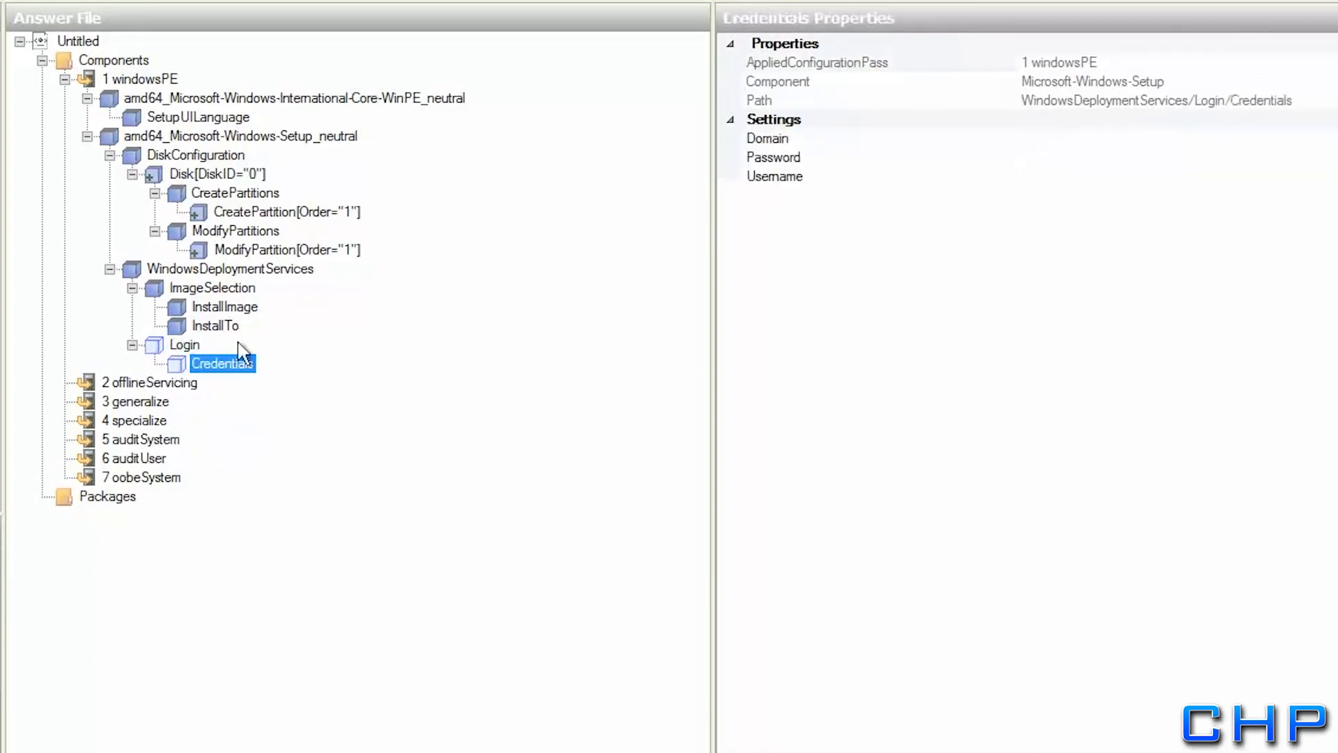
{"action": "left_click", "coordinate": [1059, 139]}
{"action": "type", "text": "rollingharrier.local"}
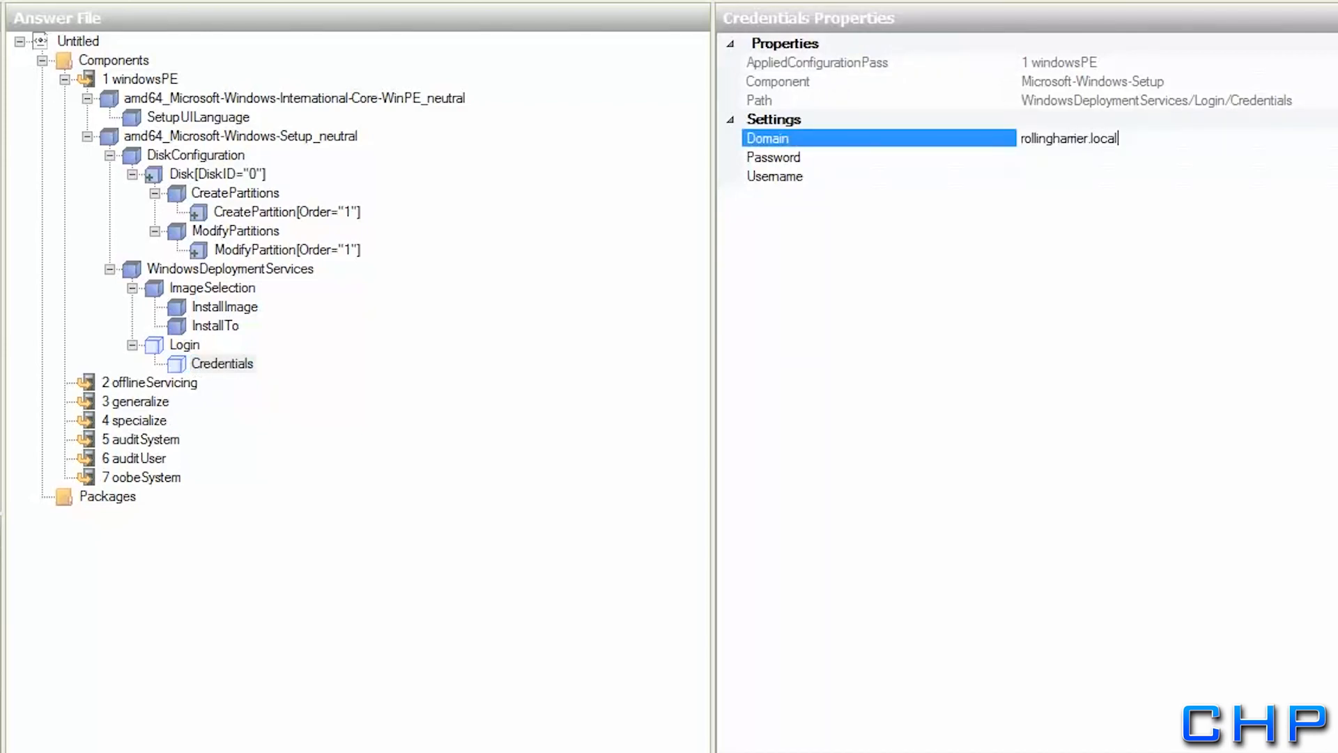
{"action": "key", "text": "Return"}
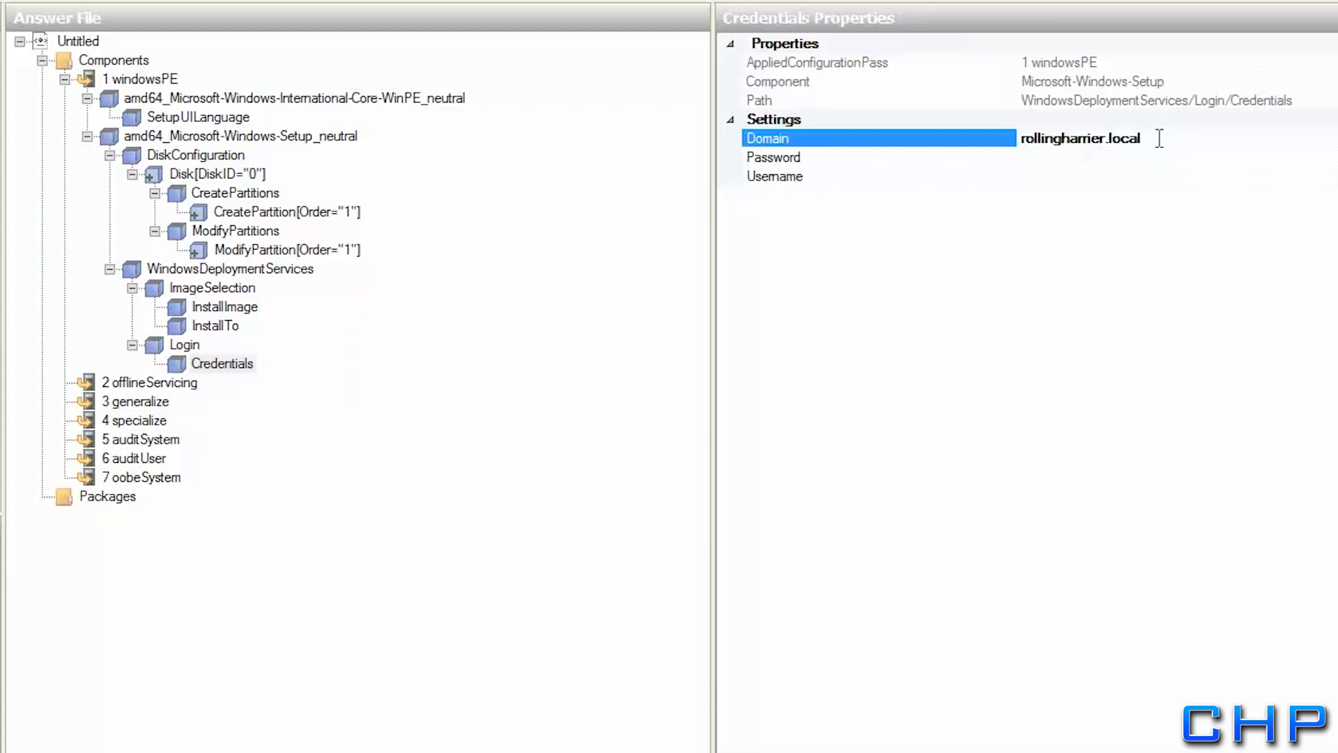
Enter the admin username and its password in the Login Credentials
{"action": "left_click", "coordinate": [1064, 176]}
{"action": "type", "text": "Admin1"}
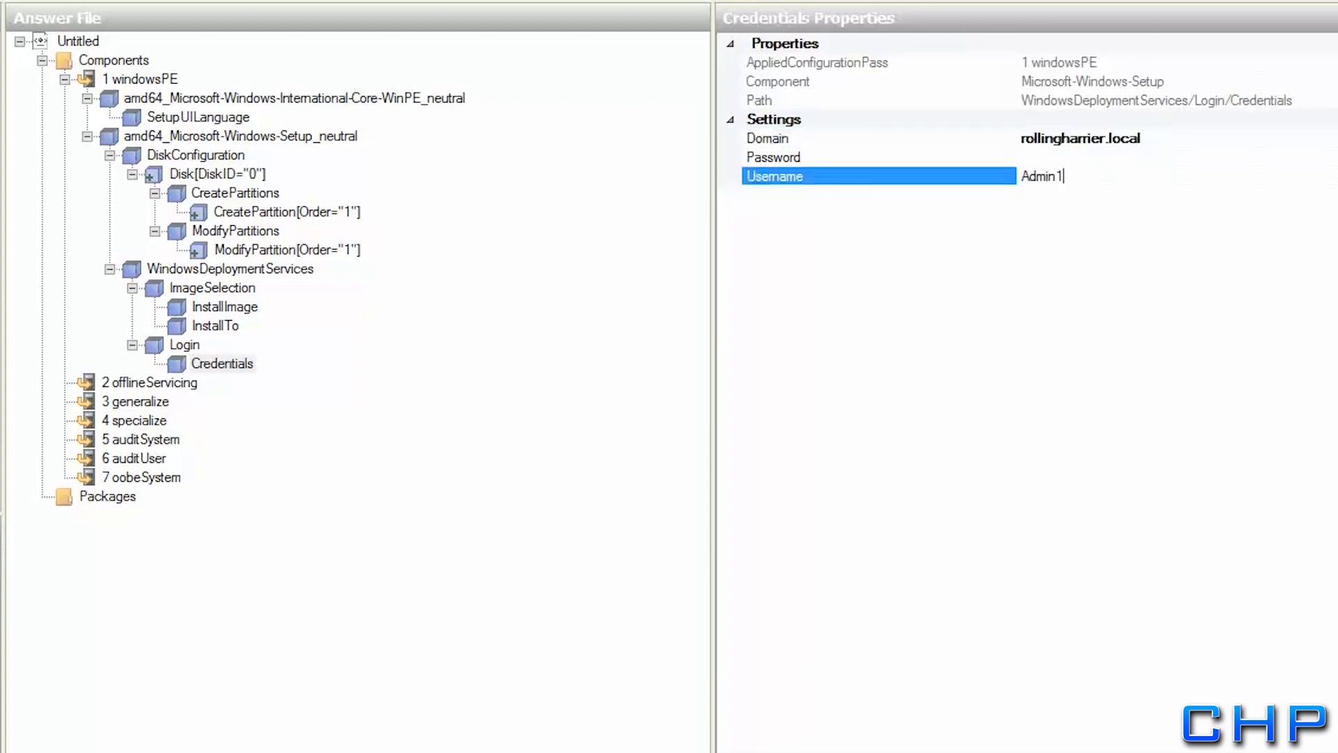
{"action": "key", "text": "Return"}
{"action": "left_click", "coordinate": [1077, 159]}
{"action": "type", "text": "Pa$$"}
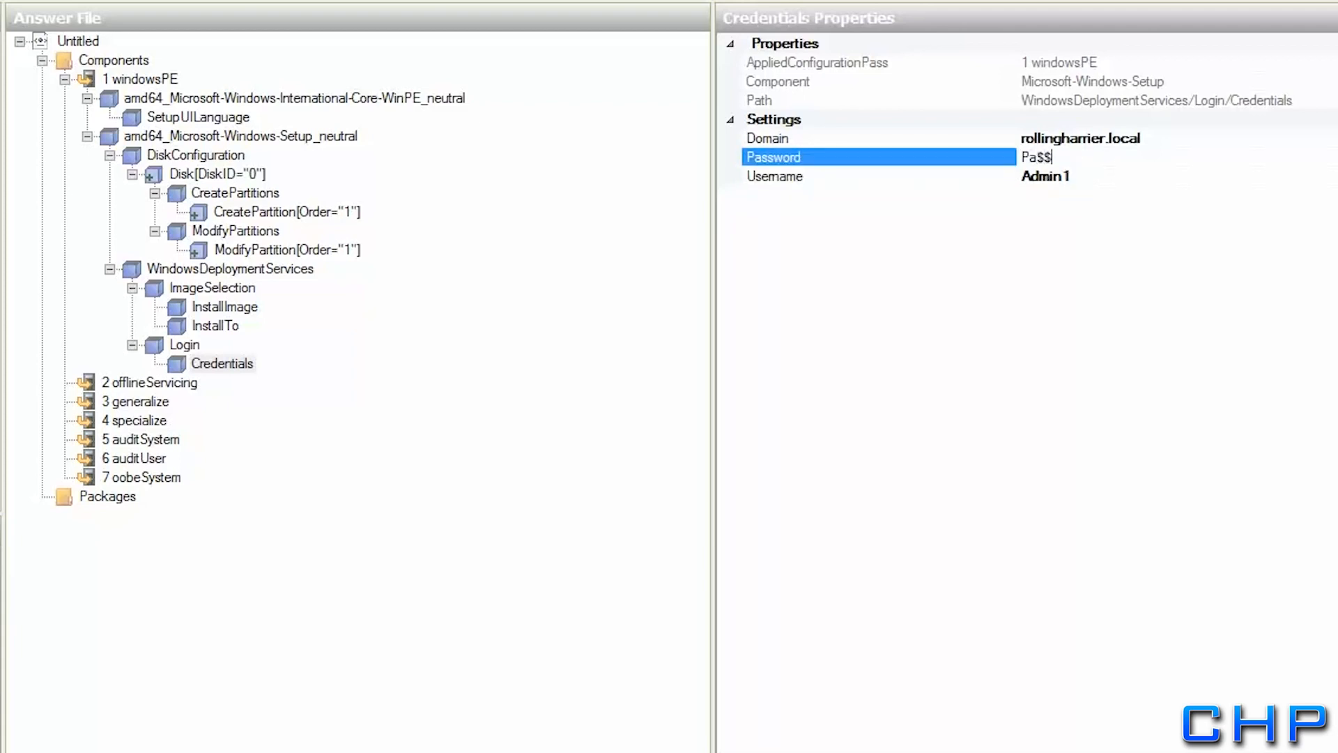
{"action": "type", "text": "w0rd"}
{"action": "key", "text": "Return"}
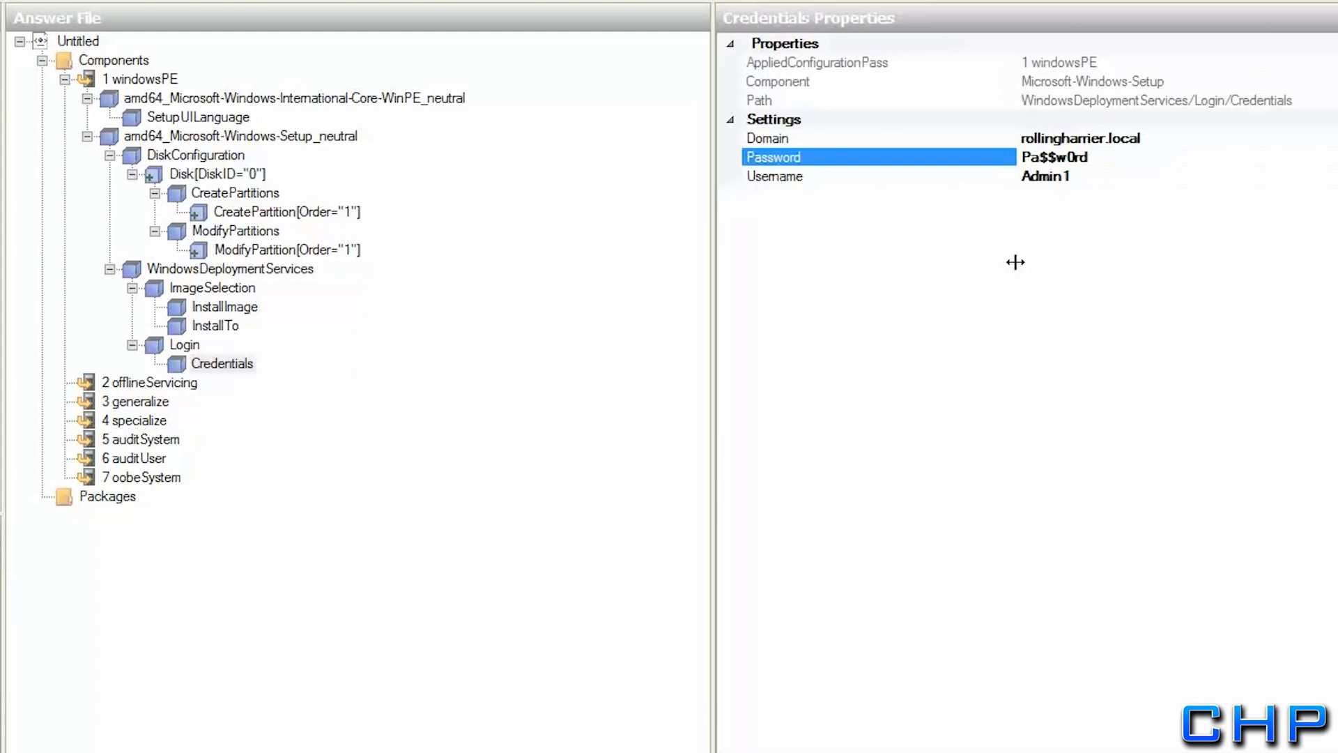
Review the Login, InstallTo and InstallImage settings
{"action": "left_click", "coordinate": [202, 363]}
{"action": "left_click", "coordinate": [185, 344]}
{"action": "left_click", "coordinate": [206, 326]}
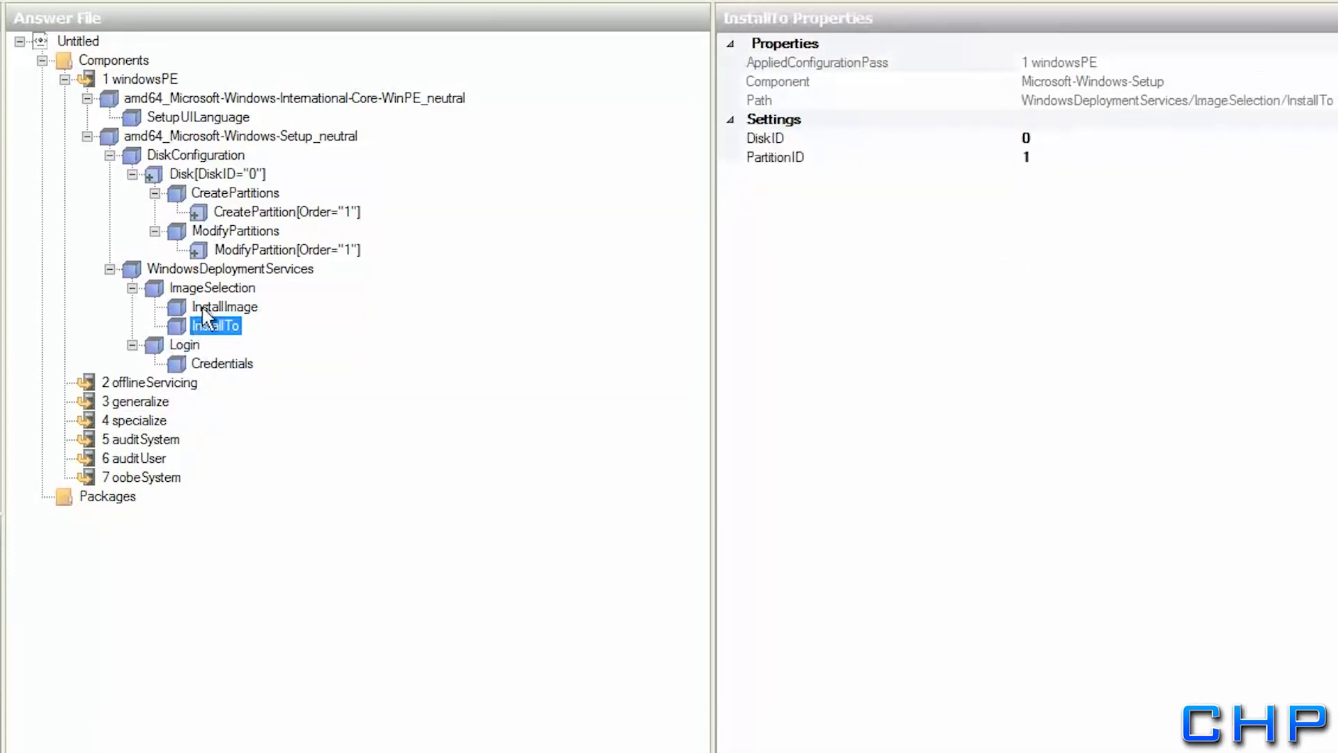
{"action": "left_click", "coordinate": [207, 308]}
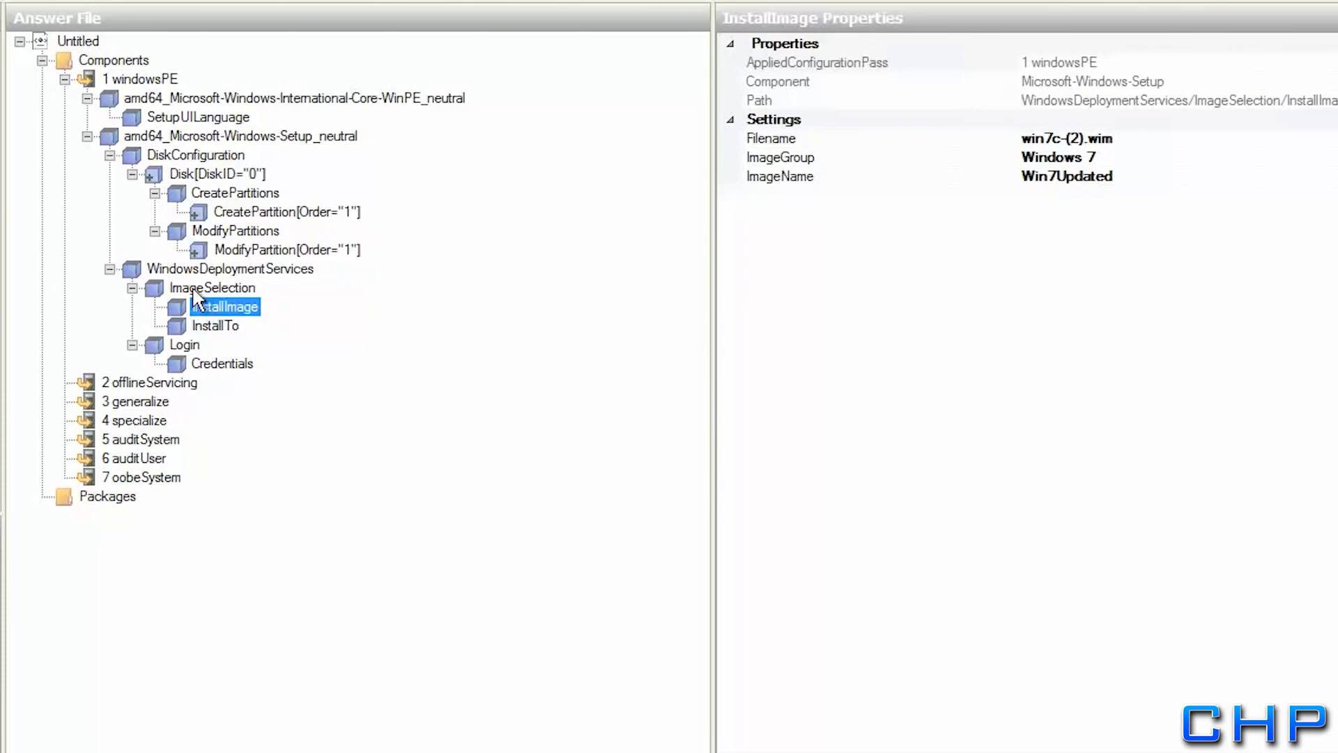
Validate the answer file with Tools > Validate Answer File
{"action": "left_click", "coordinate": [191, 286]}
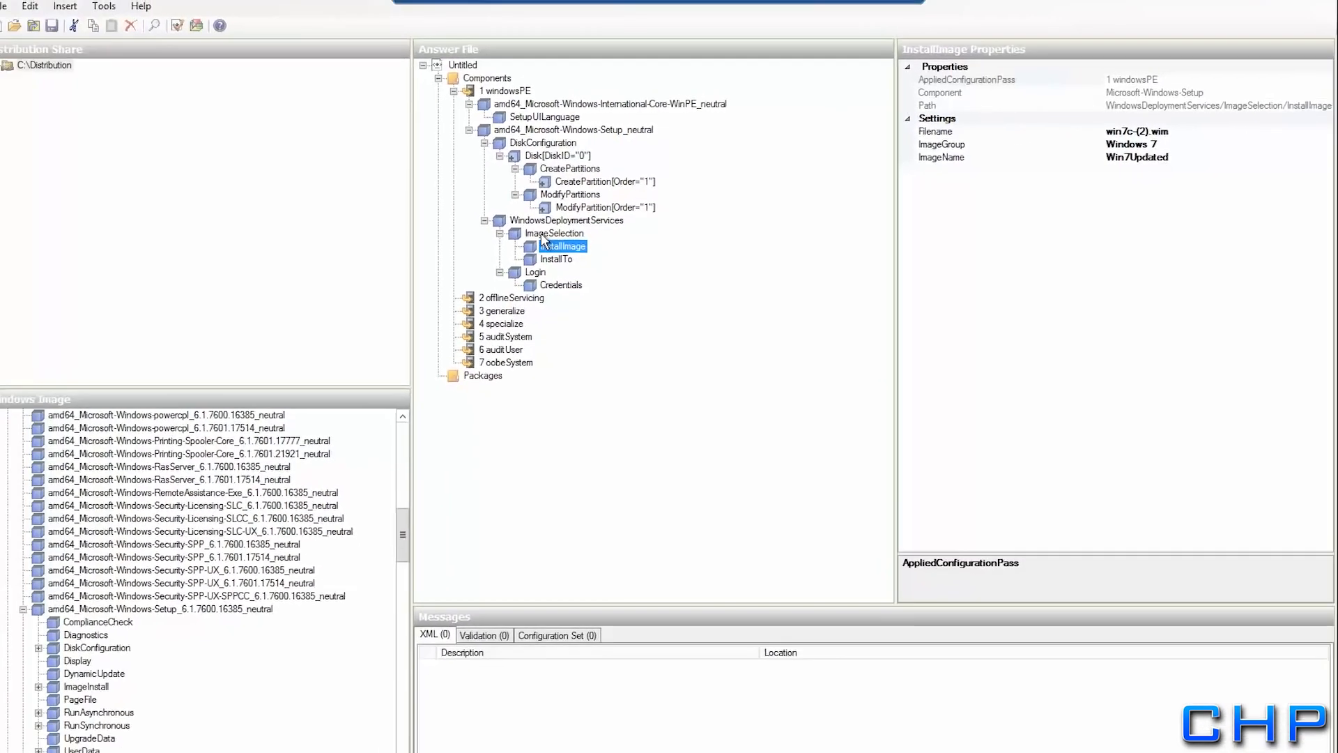
{"action": "left_click", "coordinate": [124, 9]}
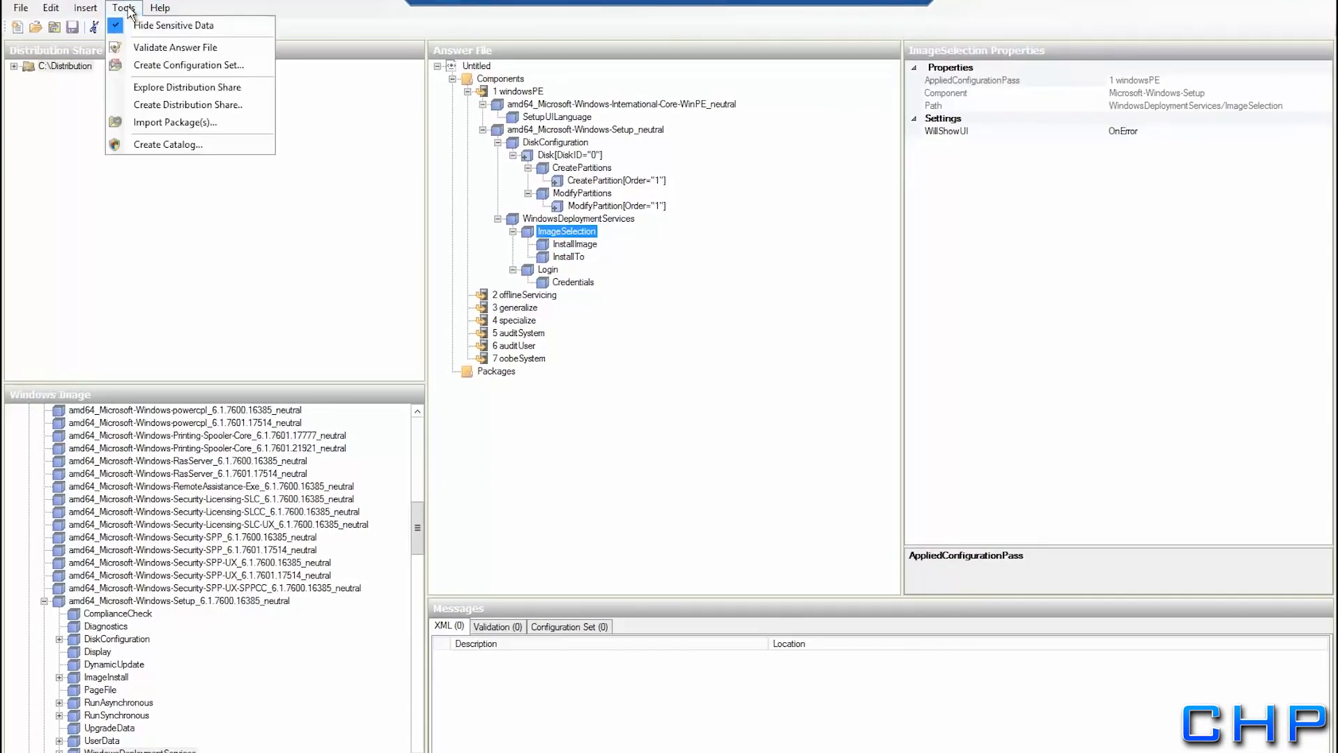
{"action": "left_click", "coordinate": [125, 47]}
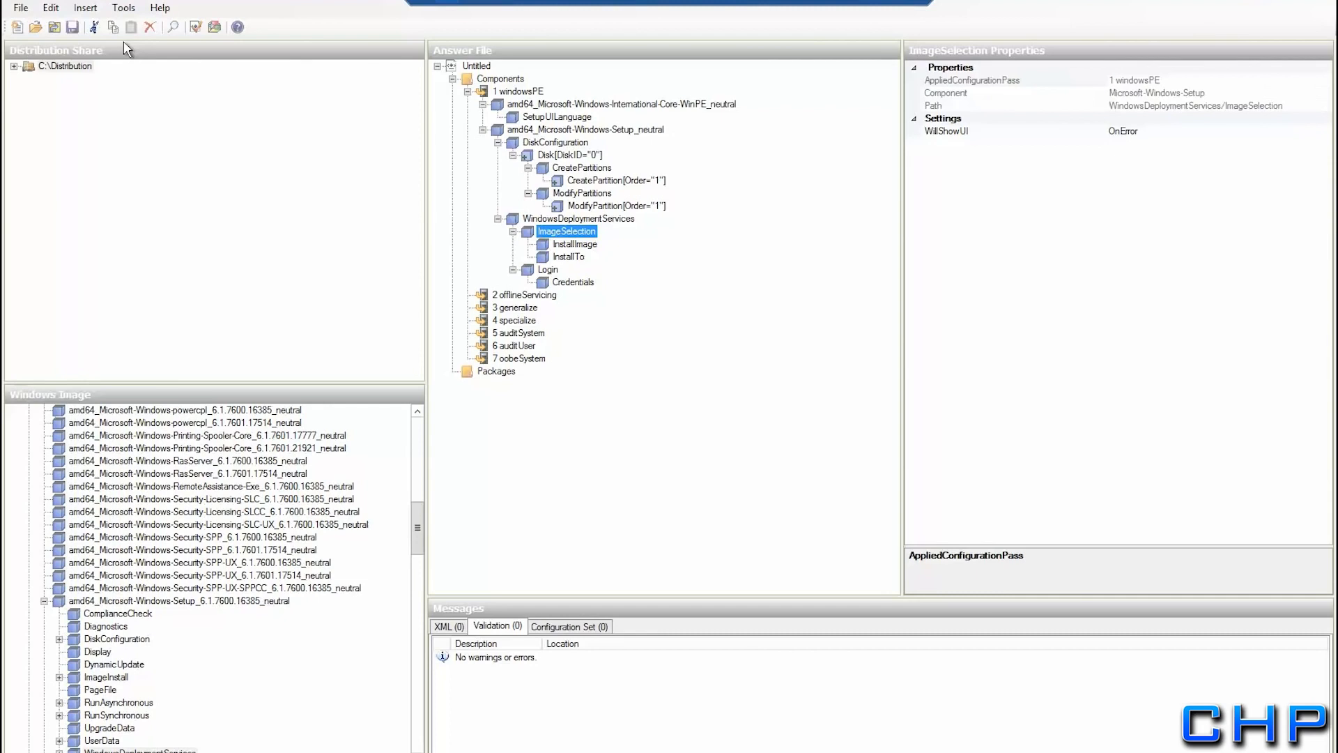
Save the answer file as WDSClientunattend in C:\RemoteInstall\WdsClientUnattend
{"action": "left_click", "coordinate": [21, 9]}
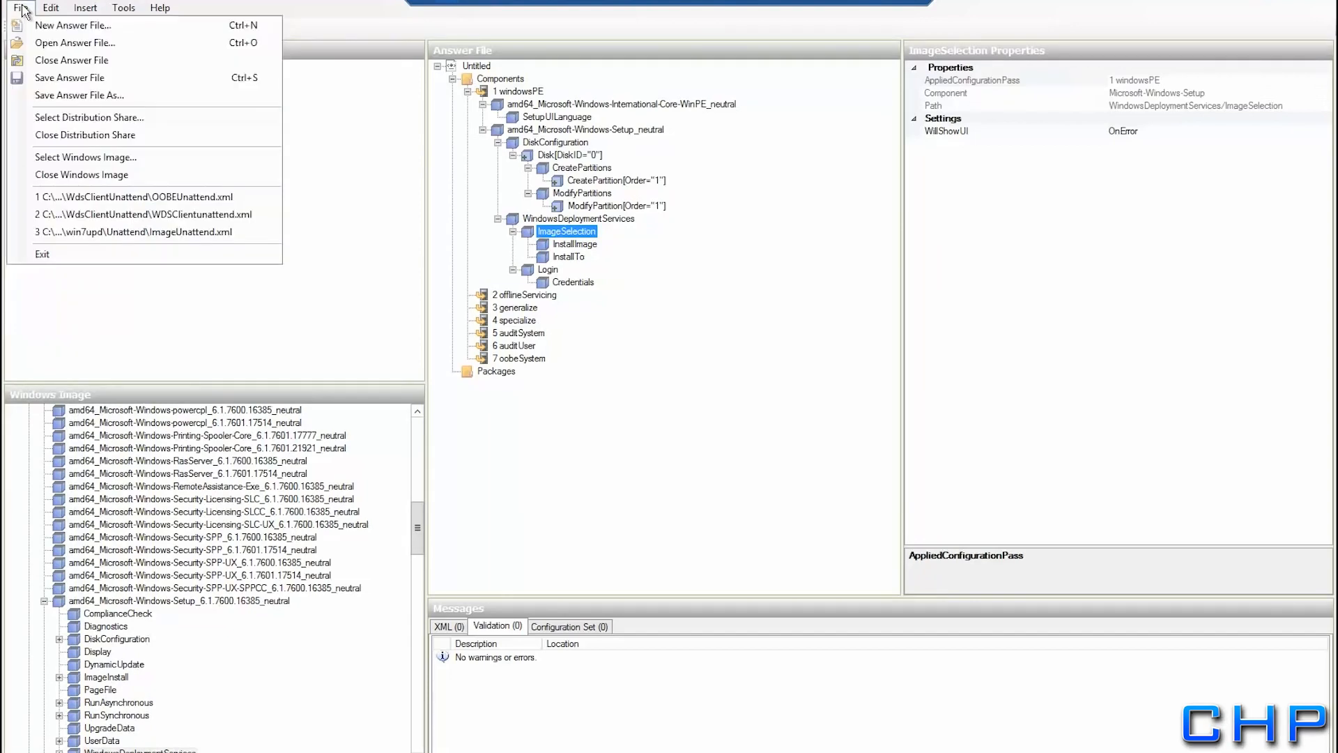
{"action": "left_click", "coordinate": [46, 80]}
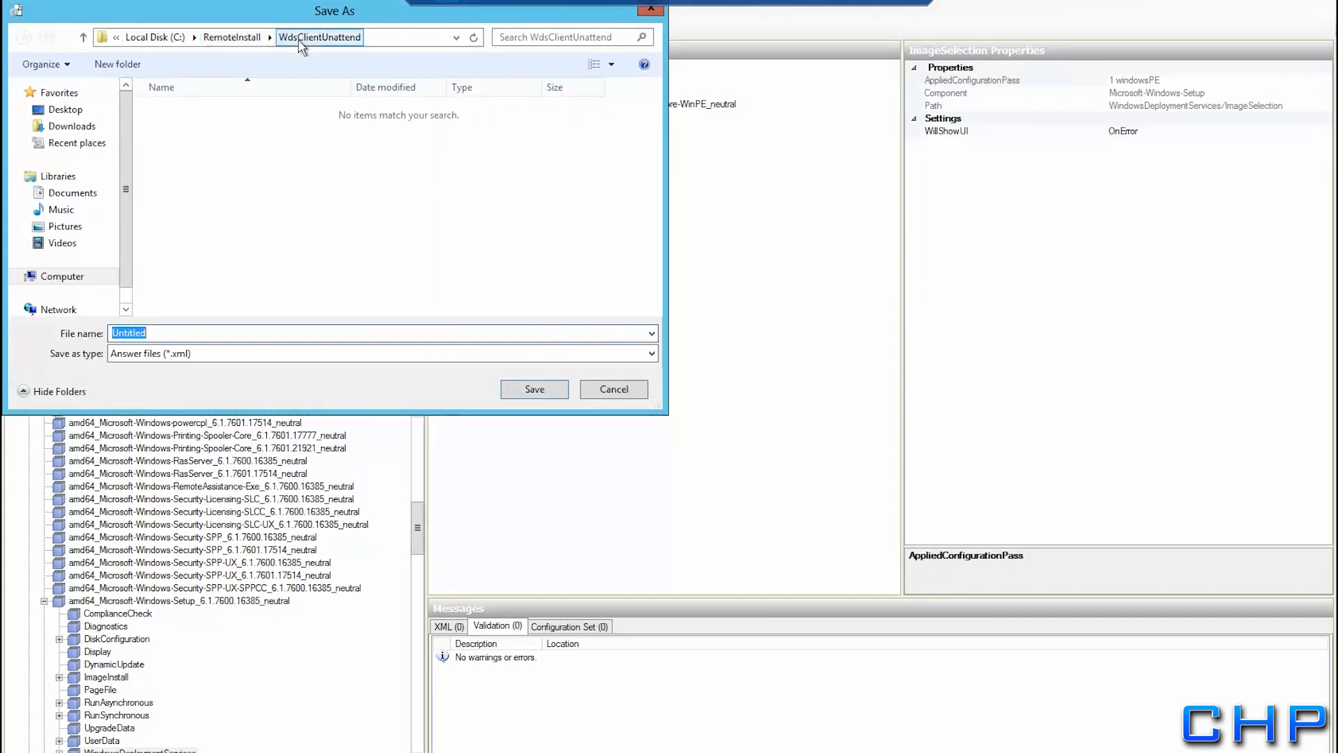
{"action": "left_click", "coordinate": [170, 333]}
{"action": "left_click_drag", "start_coordinate": [170, 333], "coordinate": [106, 335]}
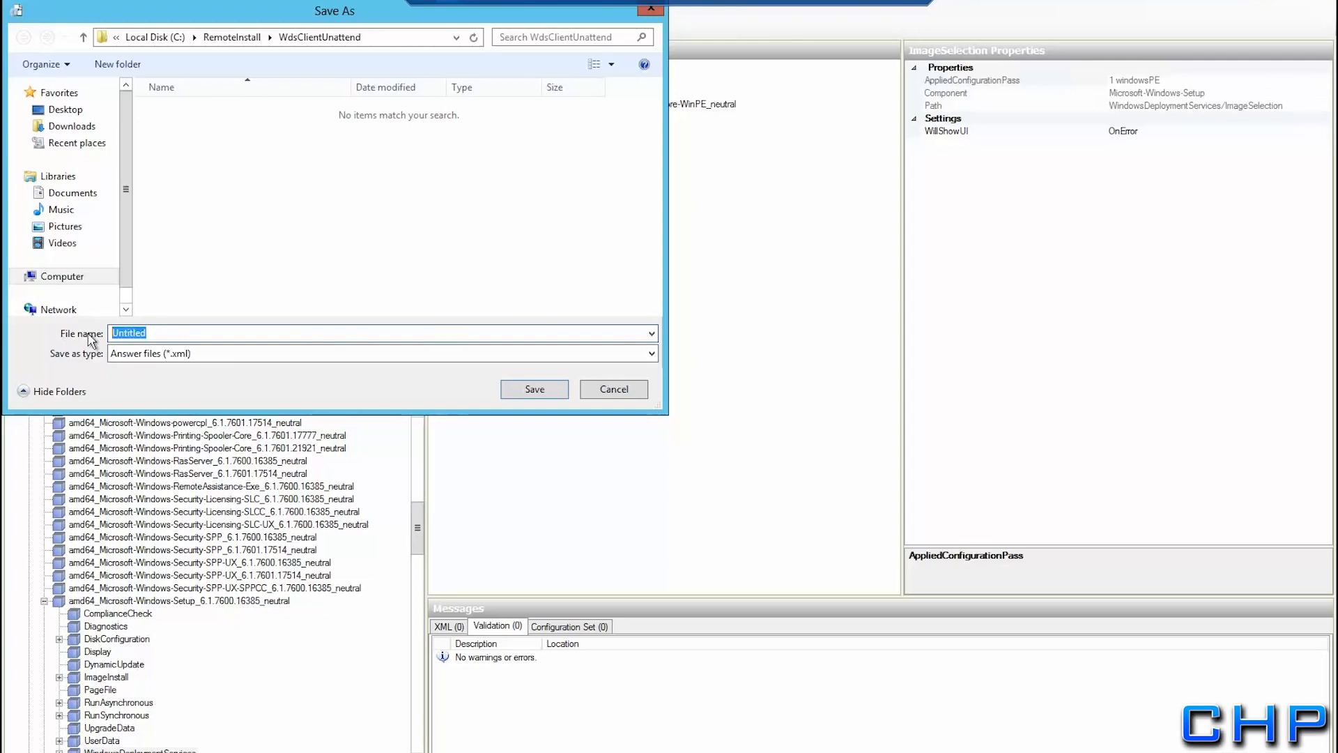
{"action": "type", "text": "WDS"}
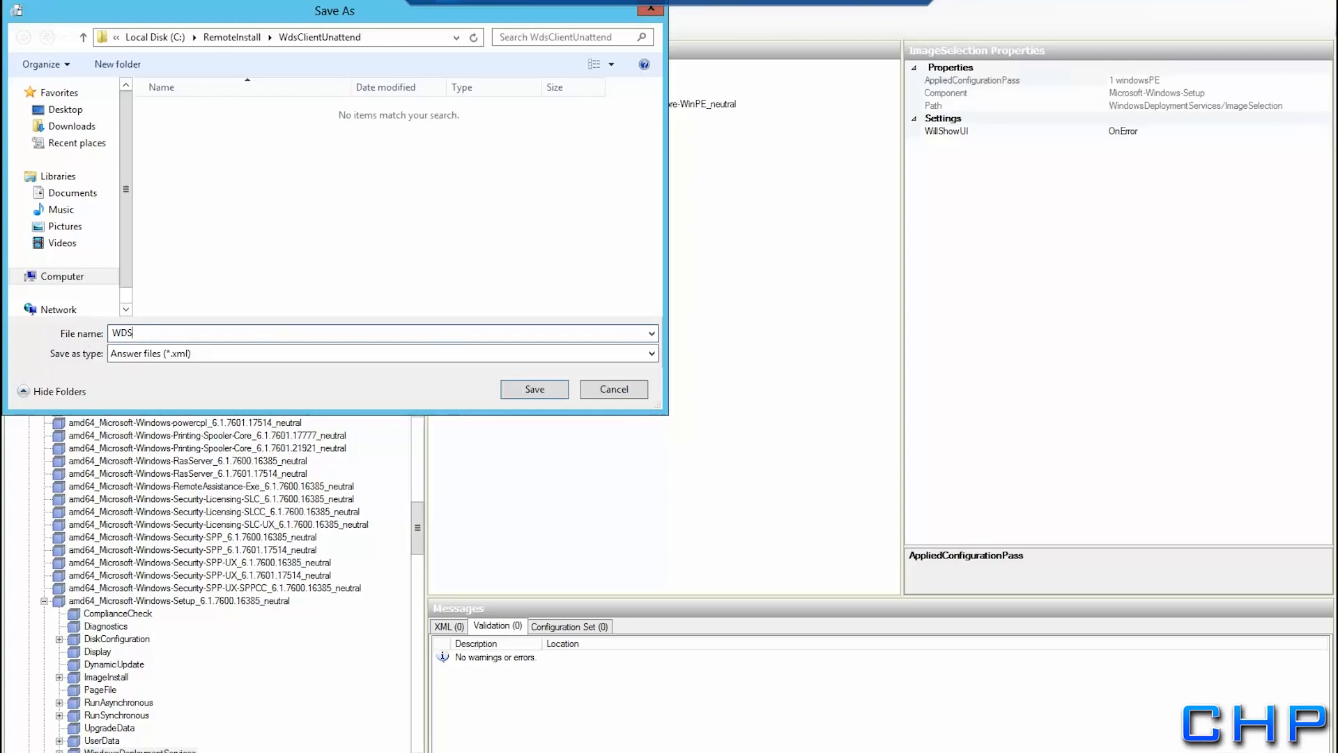
{"action": "type", "text": "CIientunattend"}
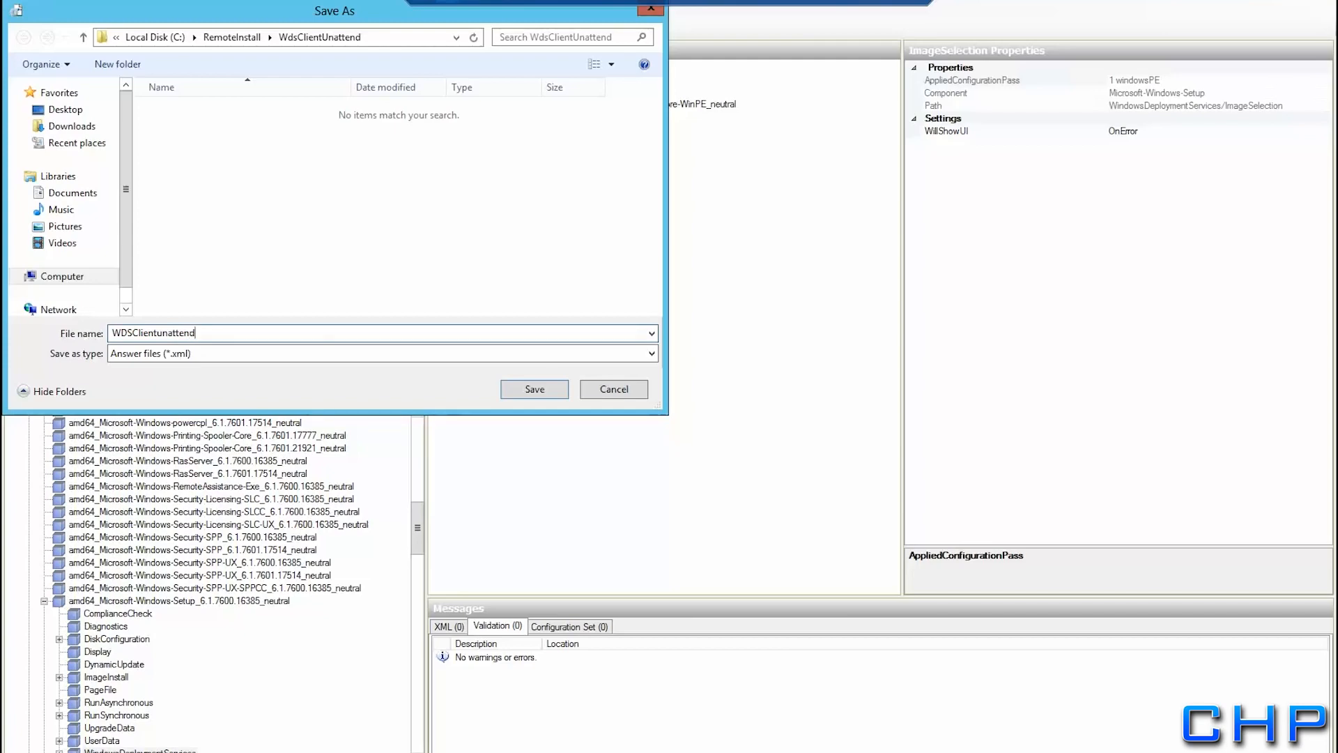
{"action": "left_click", "coordinate": [533, 389]}
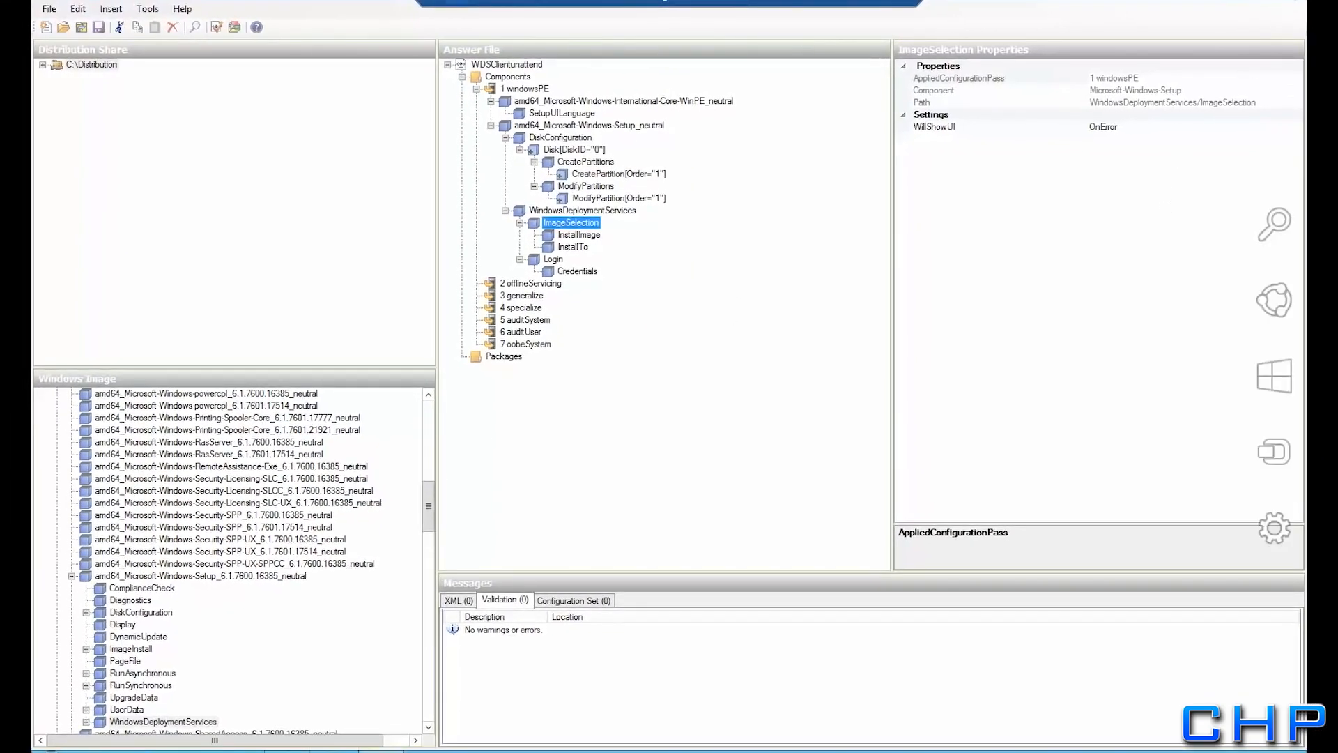
Enable unattended installation on the Client tab of the Extra.rollingharrier.local server's properties
{"action": "left_click", "coordinate": [1247, 2]}
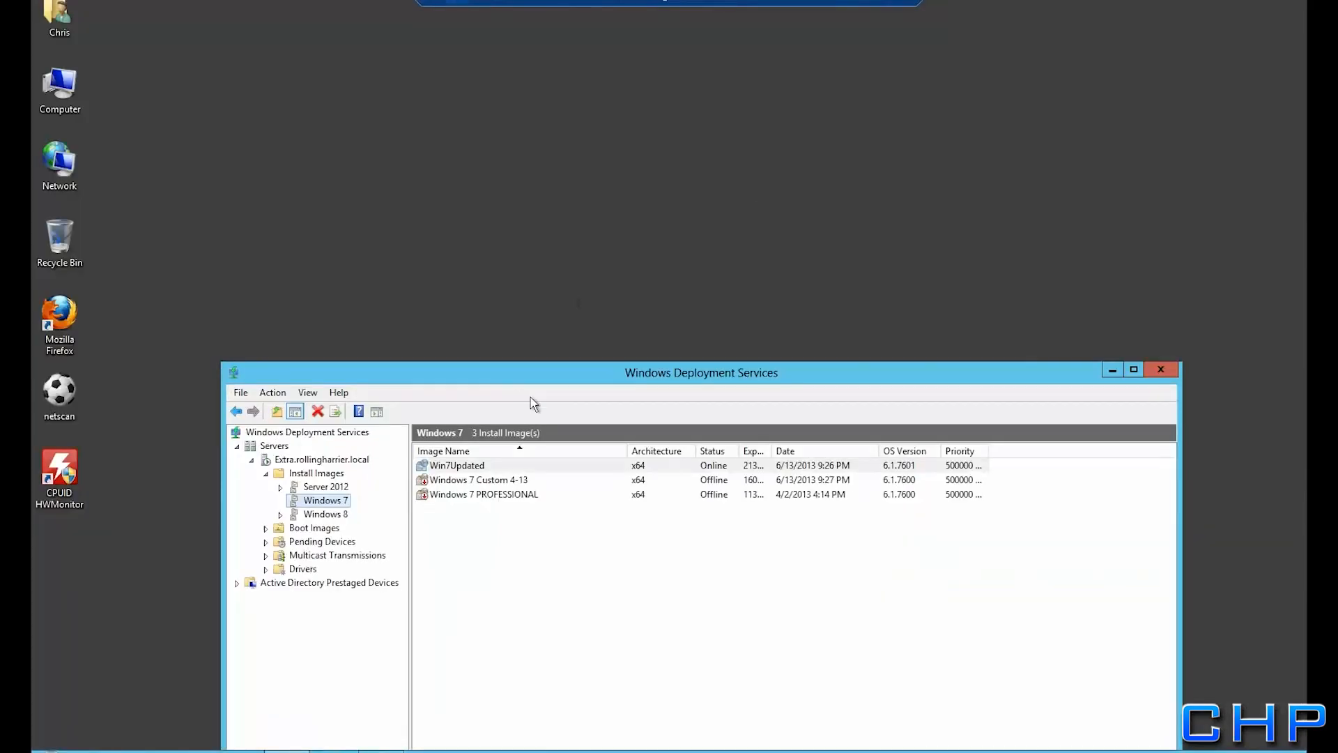
{"action": "left_click_drag", "start_coordinate": [558, 382], "coordinate": [524, 124]}
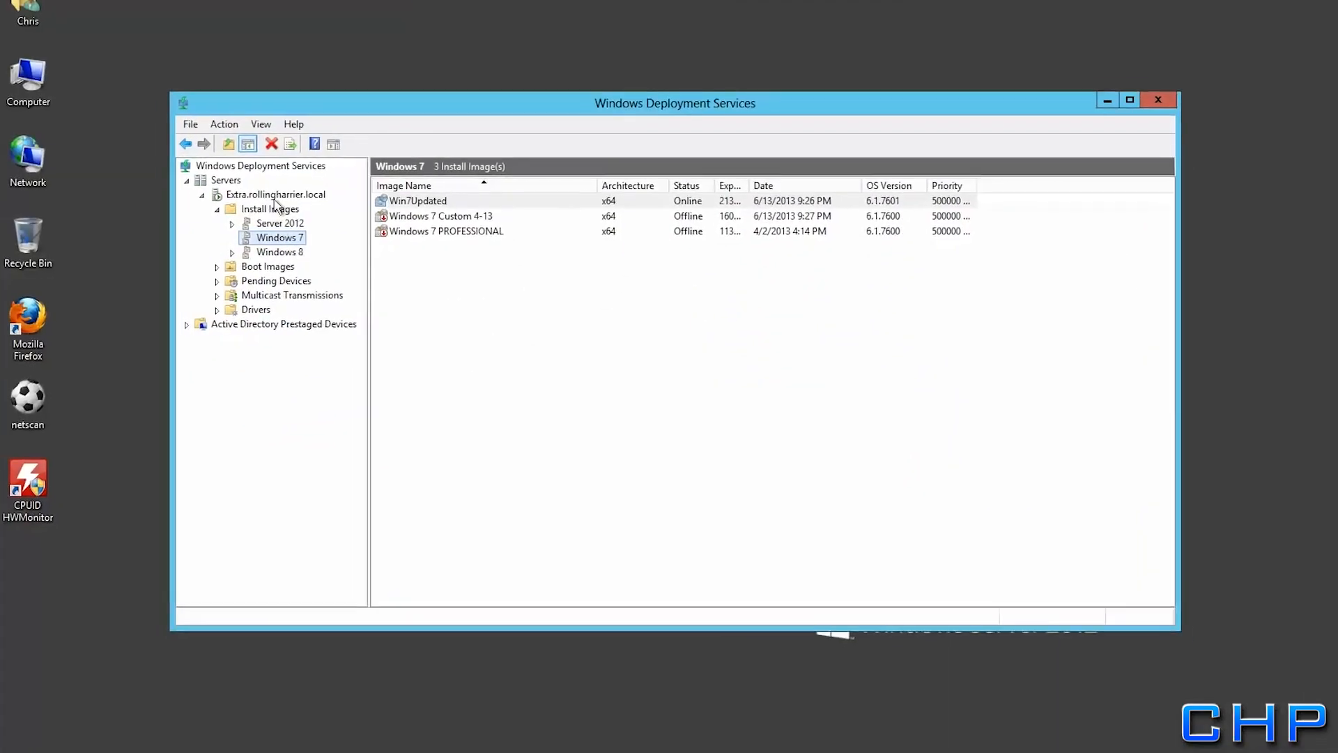
{"action": "left_click", "coordinate": [285, 200]}
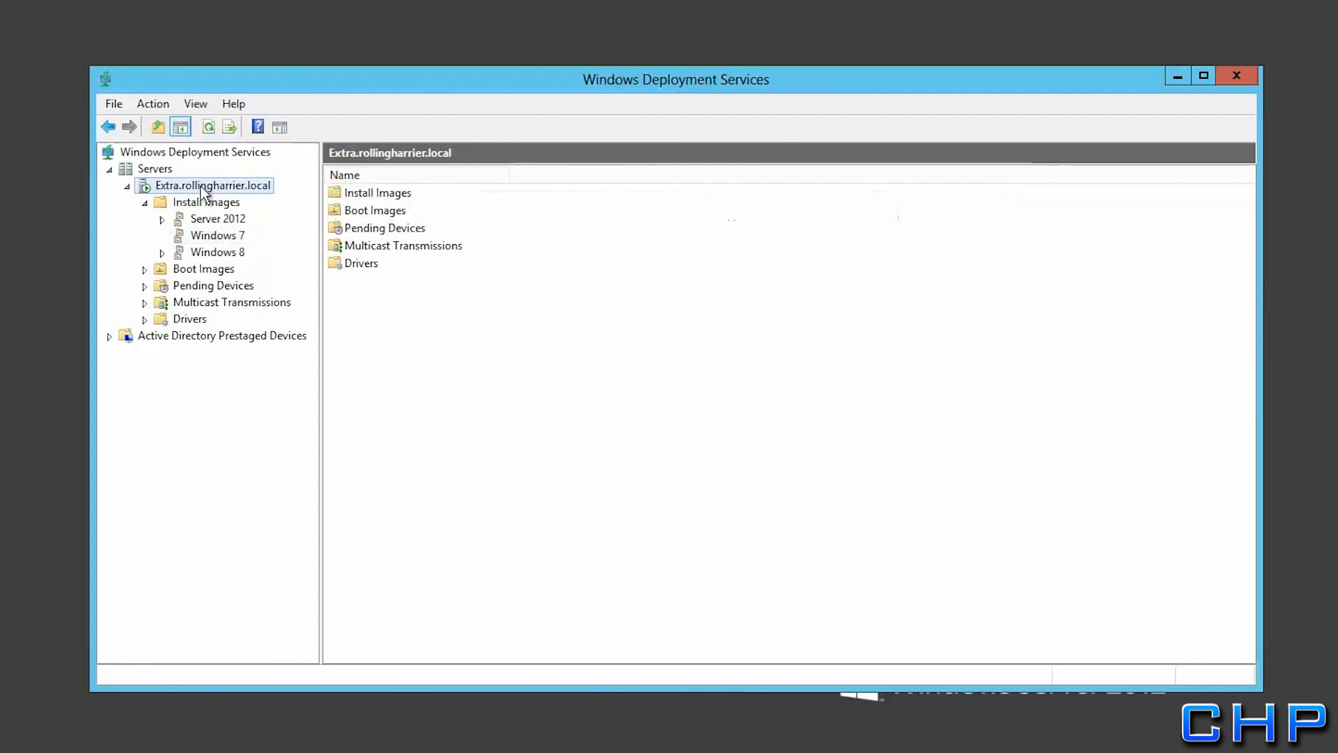
{"action": "right_click", "coordinate": [201, 186]}
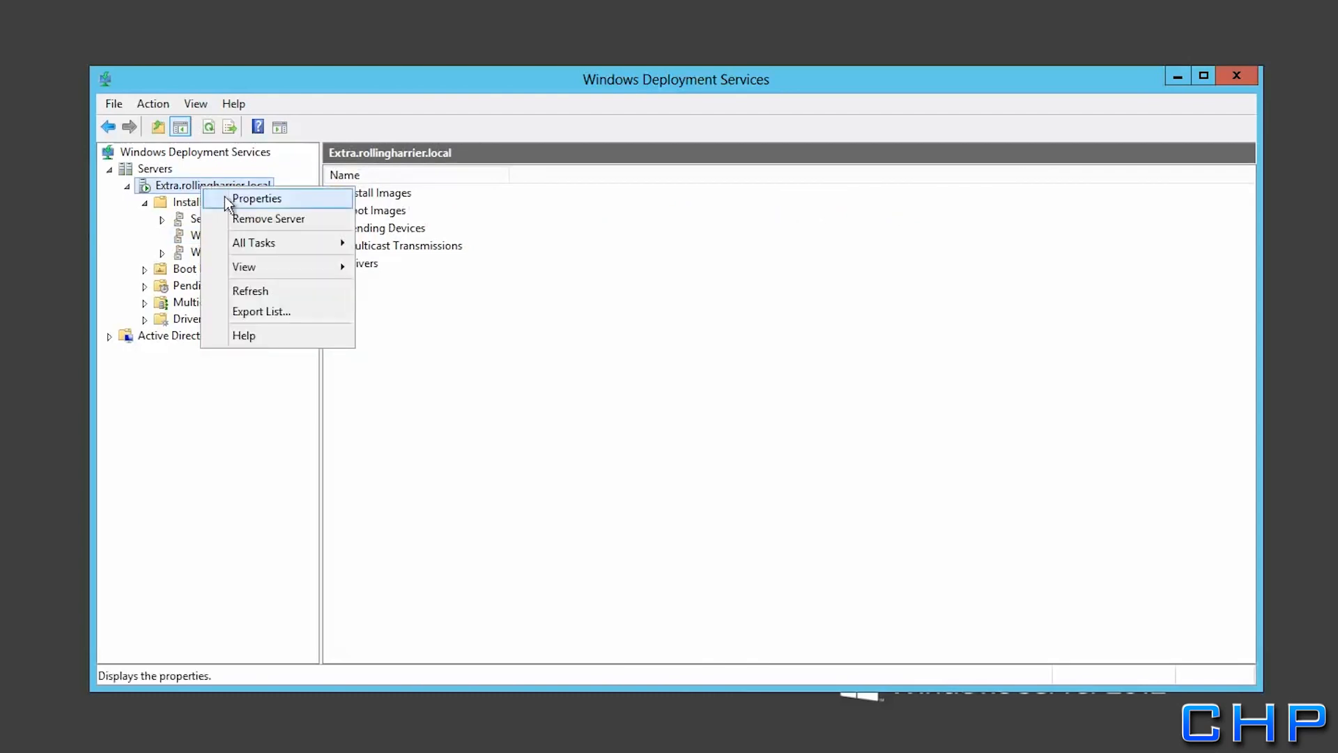
{"action": "left_click", "coordinate": [224, 199]}
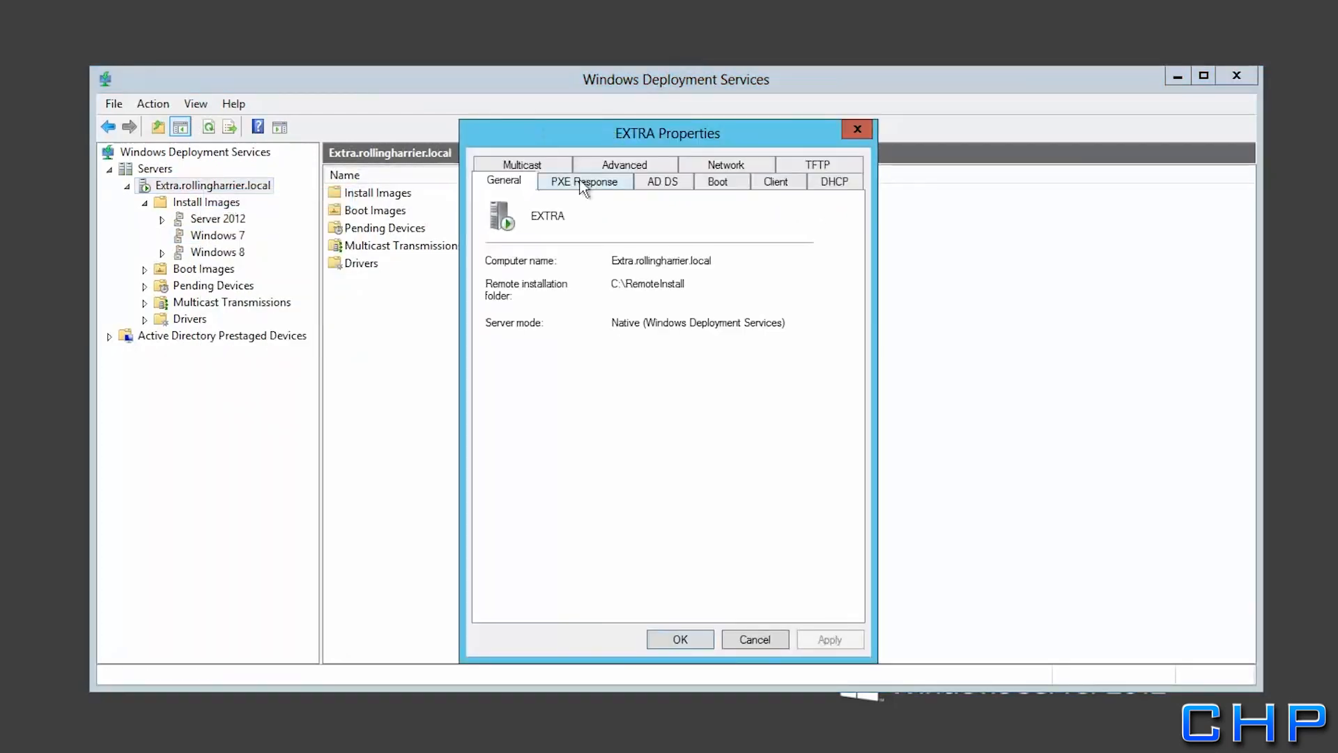
{"action": "left_click", "coordinate": [776, 181]}
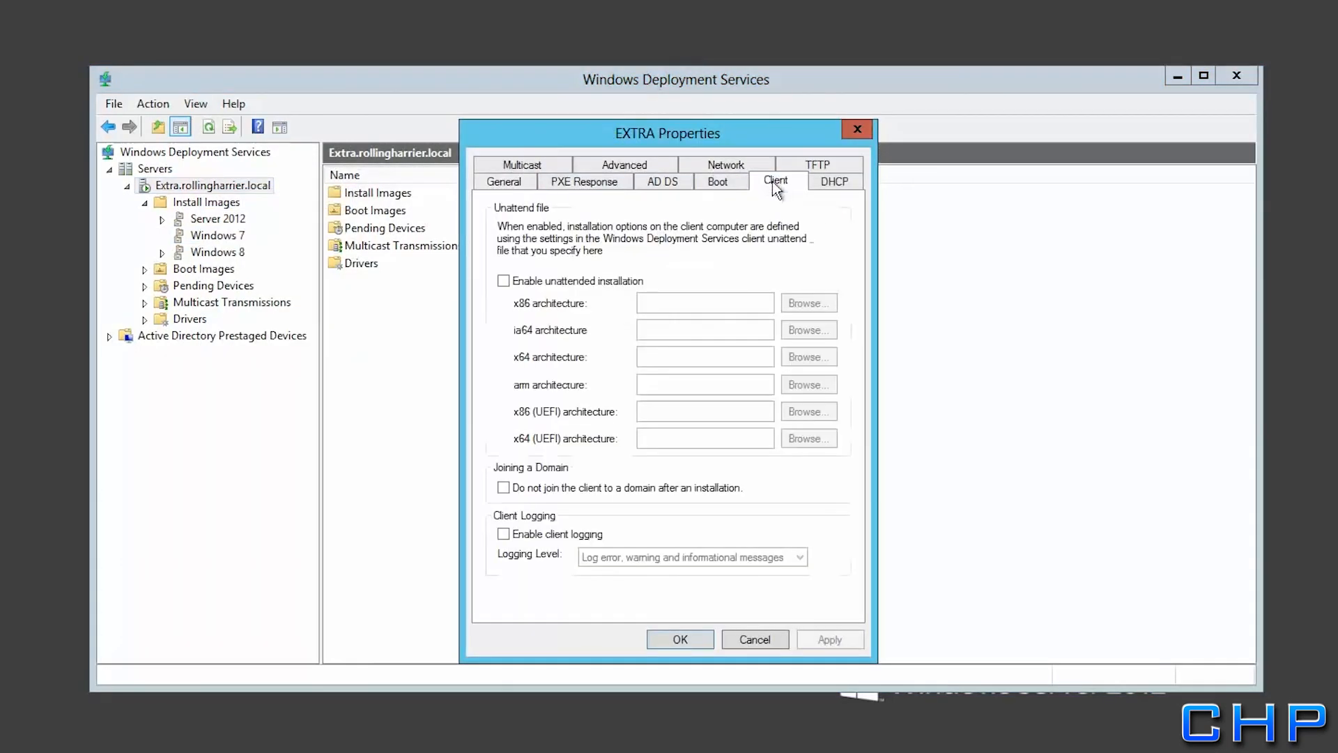
{"action": "left_click", "coordinate": [503, 279]}
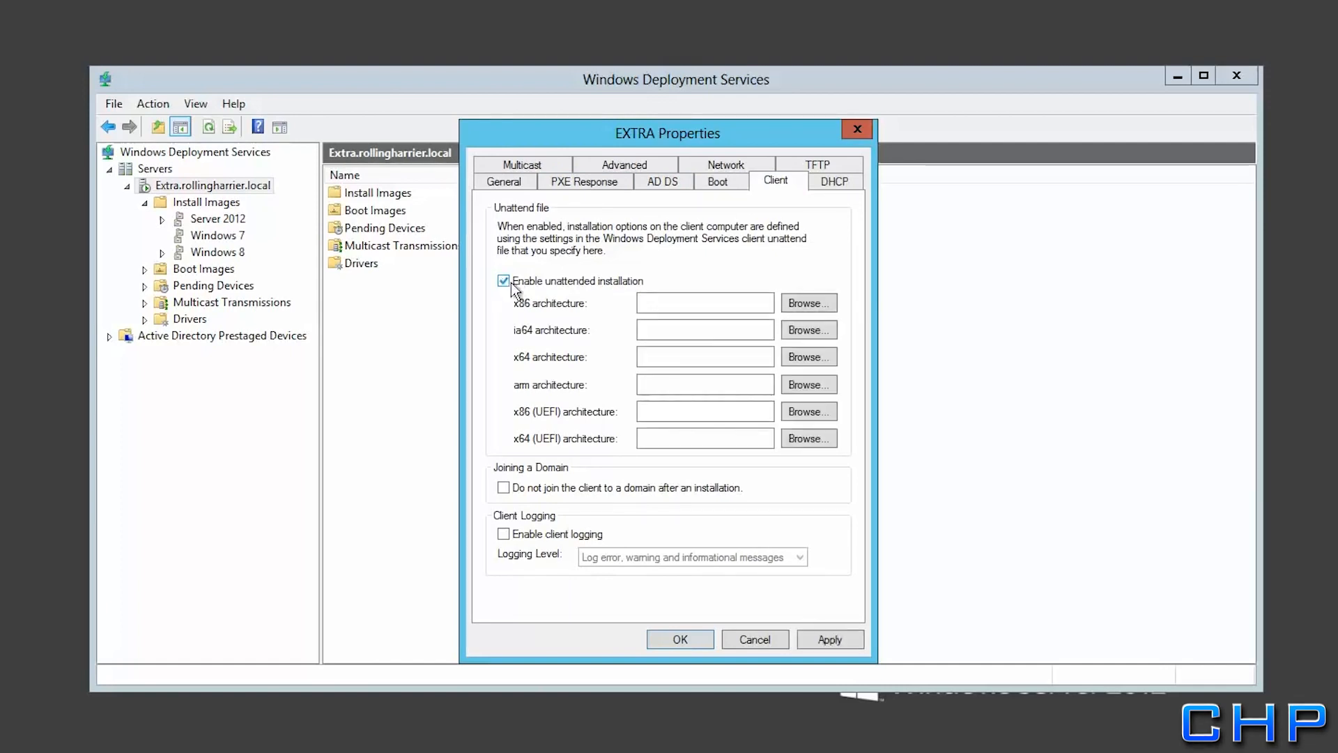
Choose WDSClientunattend from the WdsClientUnattend folder as the x64 unattend file and apply
{"action": "left_click", "coordinate": [811, 363]}
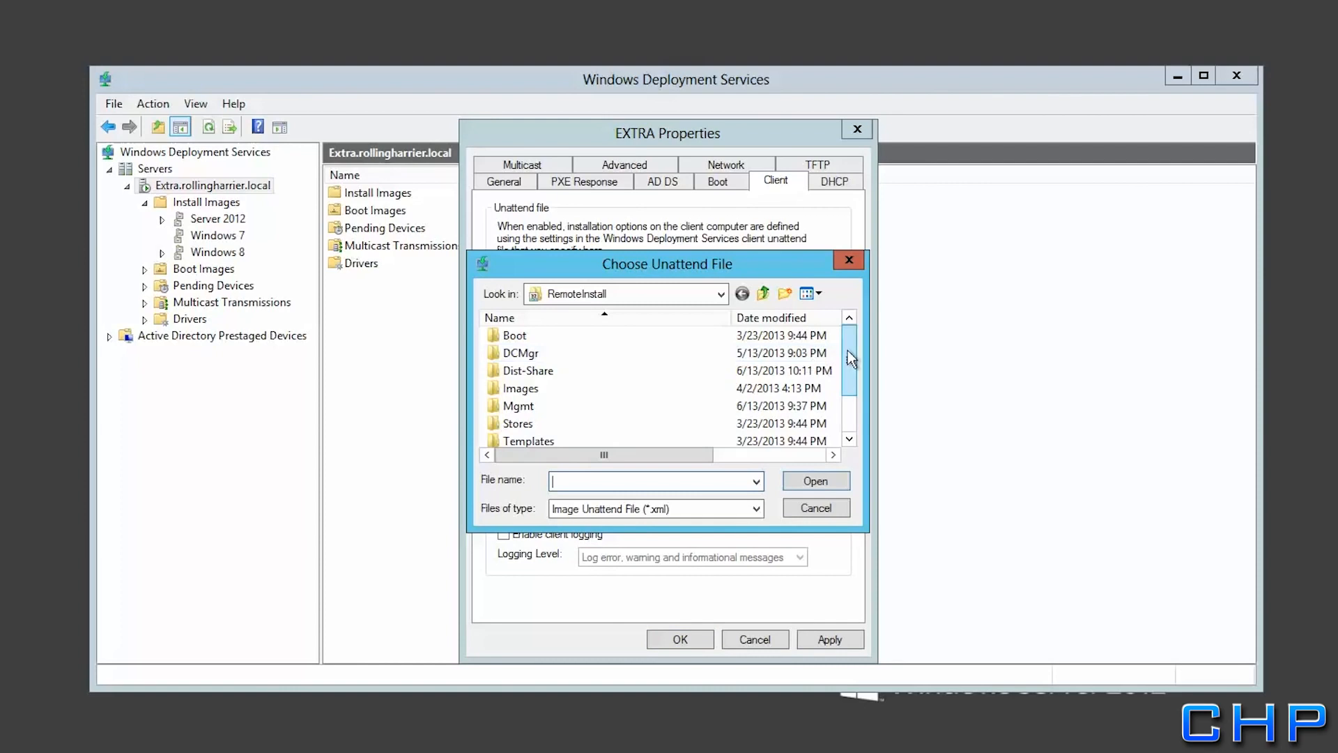
{"action": "left_click_drag", "start_coordinate": [847, 350], "coordinate": [849, 413]}
{"action": "double_click", "coordinate": [554, 424]}
{"action": "left_click", "coordinate": [541, 340]}
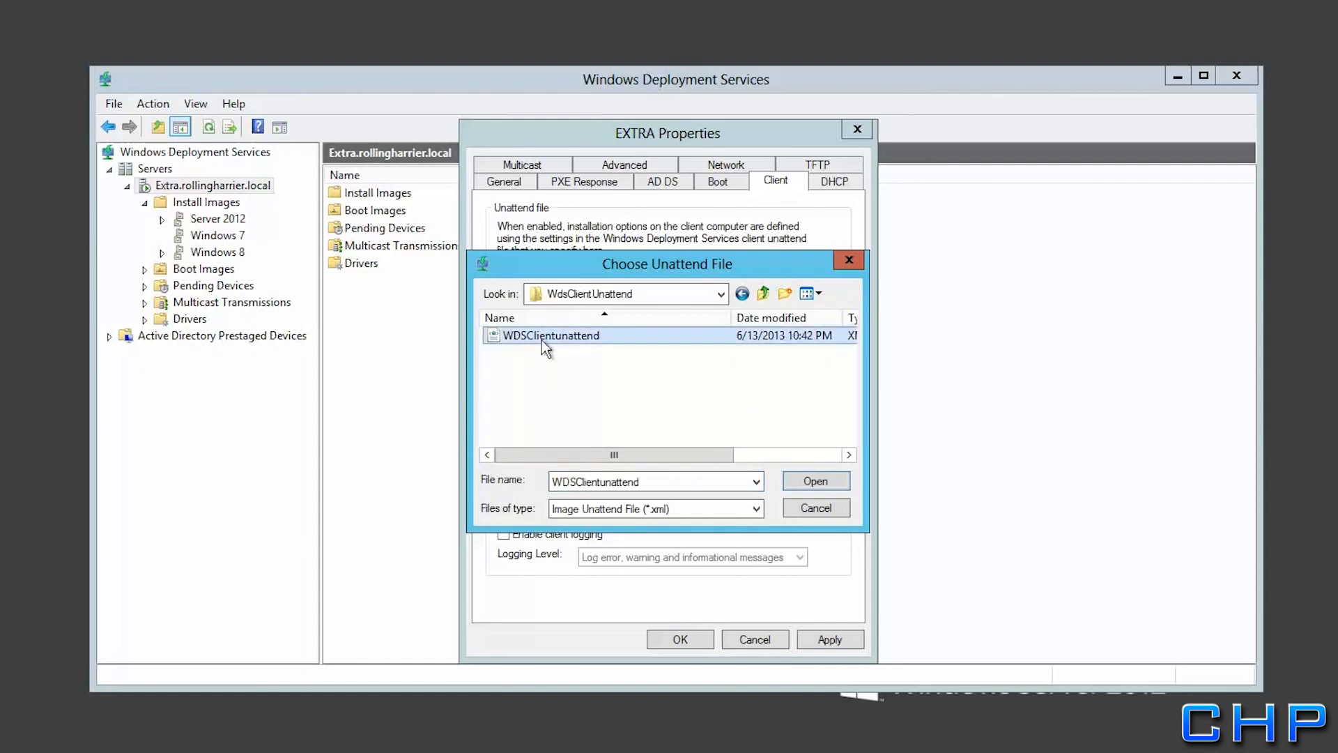
{"action": "left_click", "coordinate": [808, 484]}
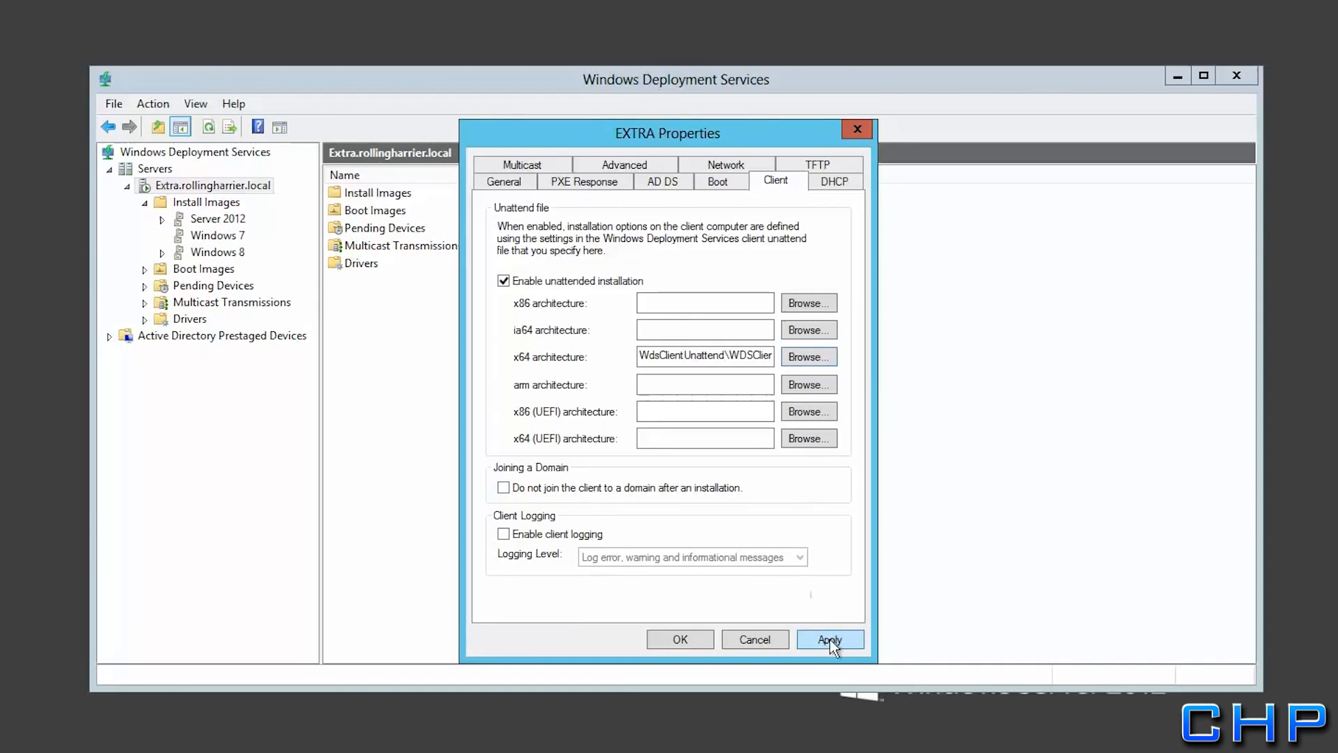
{"action": "left_click", "coordinate": [673, 640]}
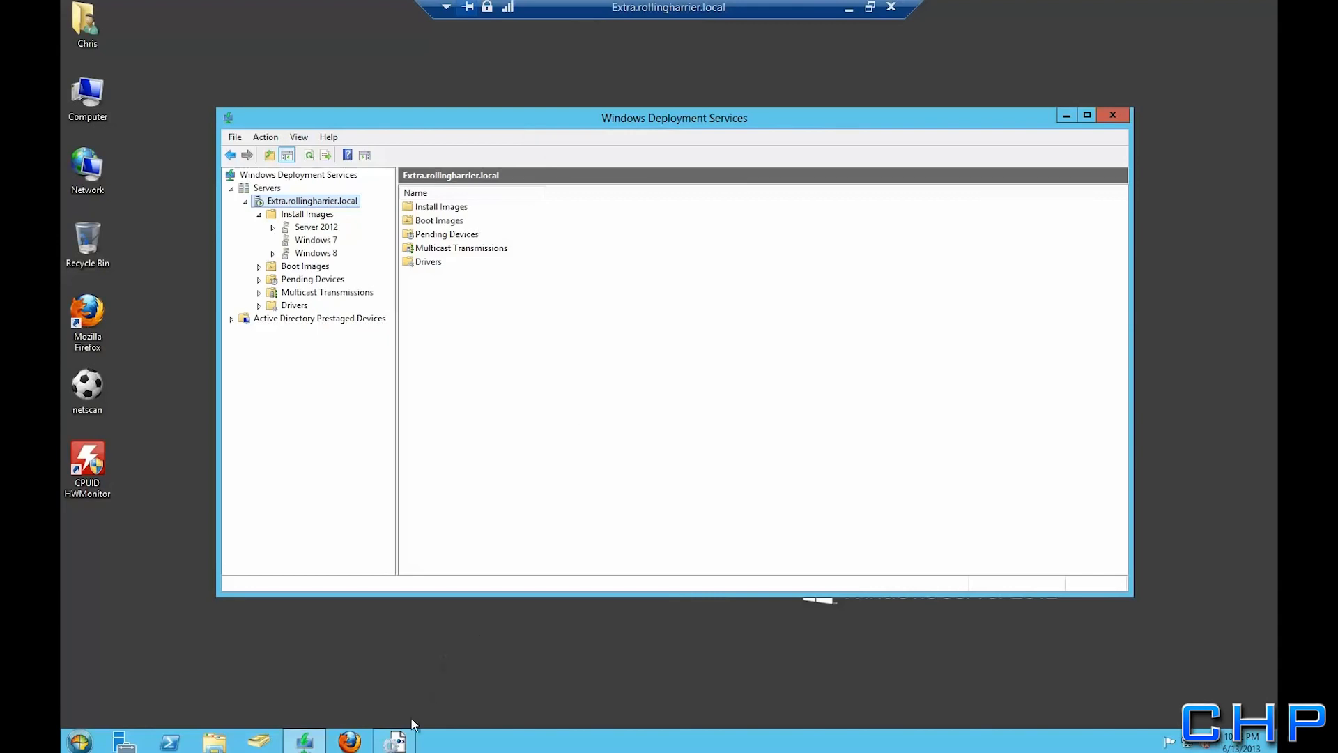
Start a new blank answer file in Windows System Image Manager
{"action": "left_click", "coordinate": [398, 741]}
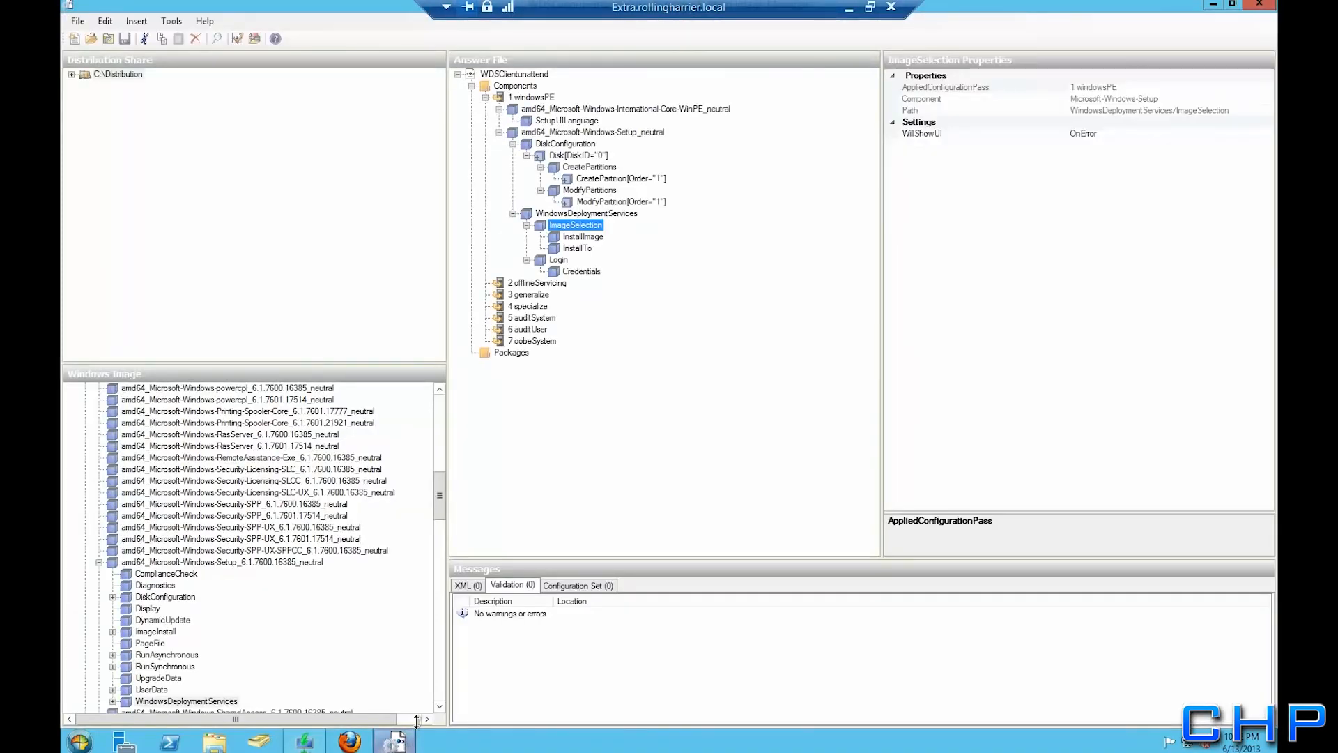
{"action": "left_click", "coordinate": [76, 21]}
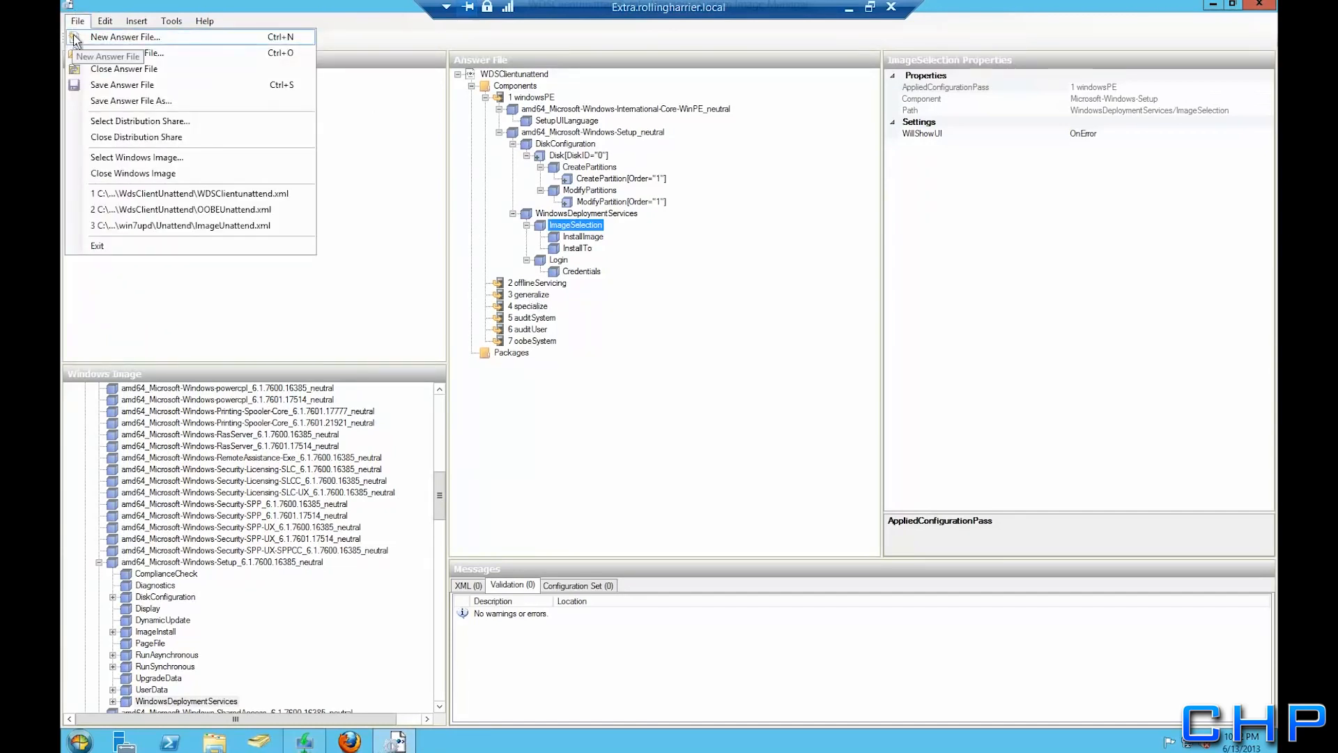
{"action": "left_click", "coordinate": [75, 39]}
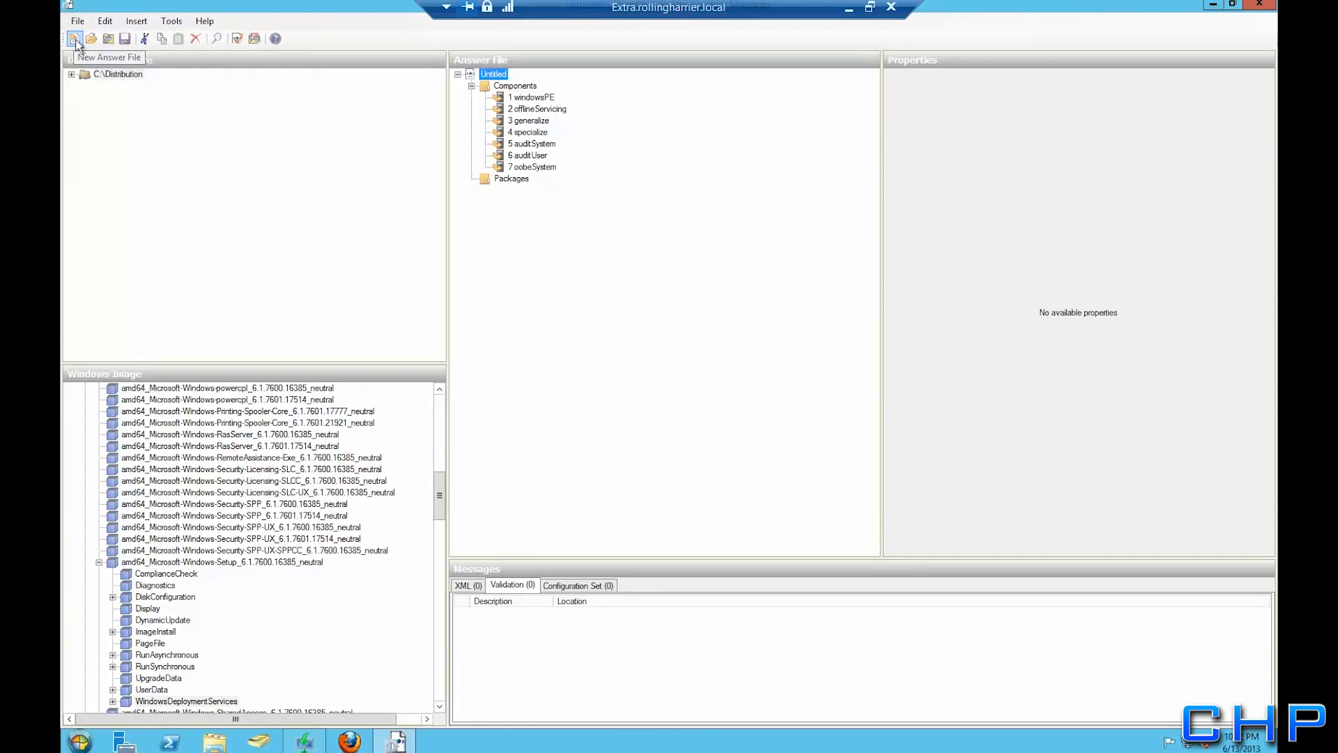
Add the Shell-Setup 6.1.7600.16385 component to the answer file's 4 specialize pass
{"action": "left_click", "coordinate": [99, 562]}
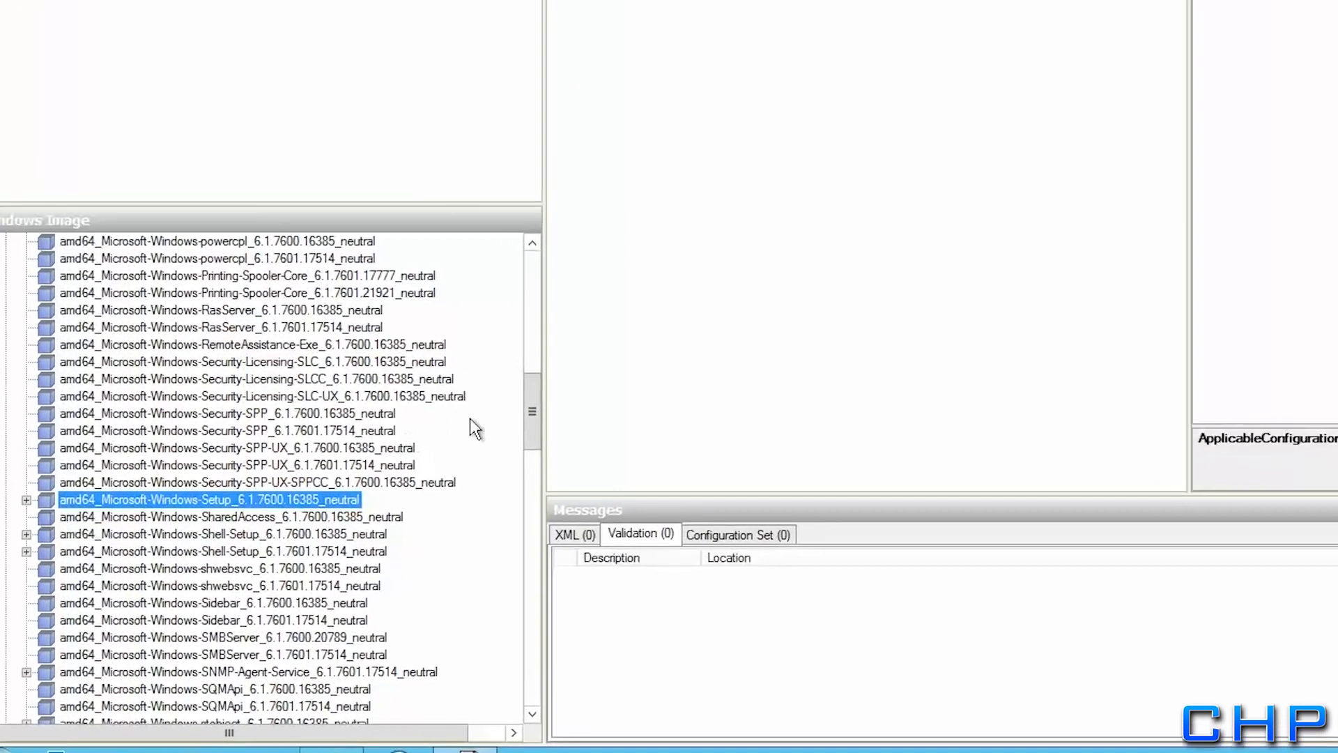
{"action": "left_click_drag", "start_coordinate": [437, 502], "coordinate": [442, 507]}
{"action": "left_click_drag", "start_coordinate": [566, 390], "coordinate": [564, 390]}
{"action": "left_click", "coordinate": [211, 462]}
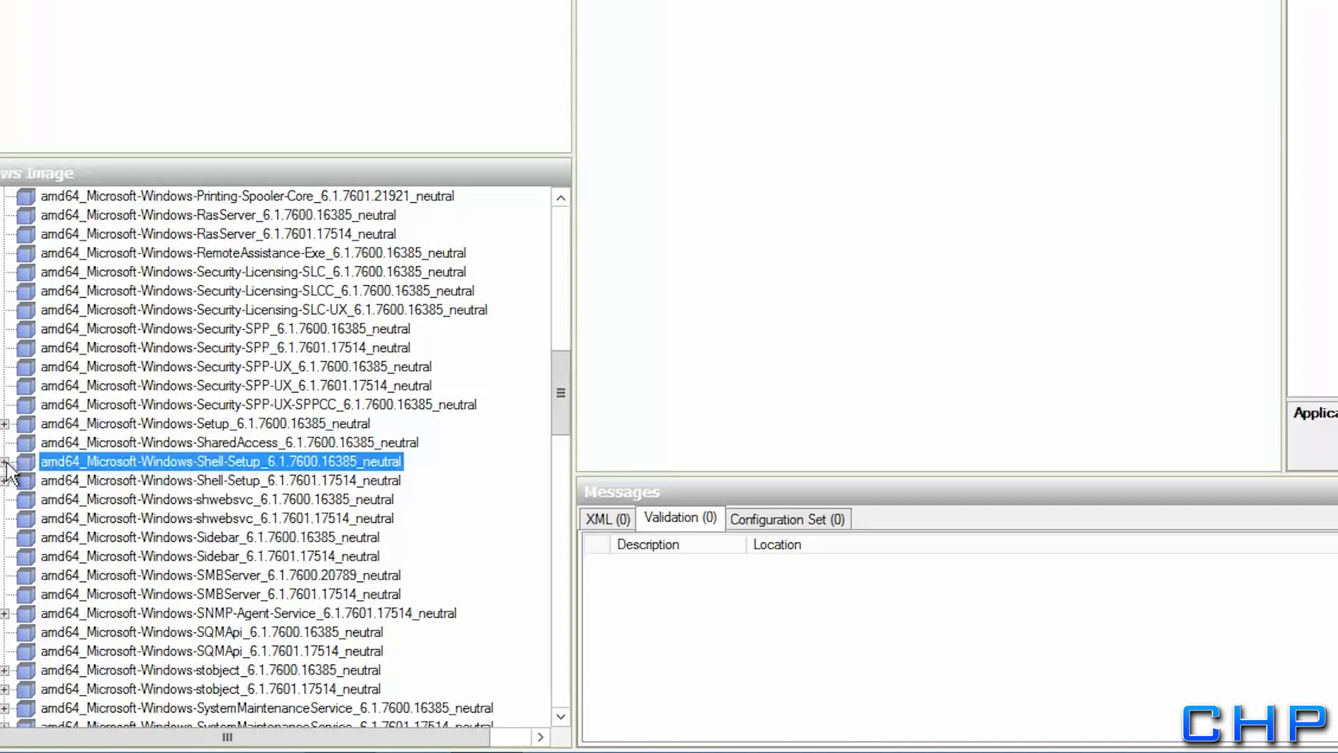
{"action": "left_click", "coordinate": [5, 462]}
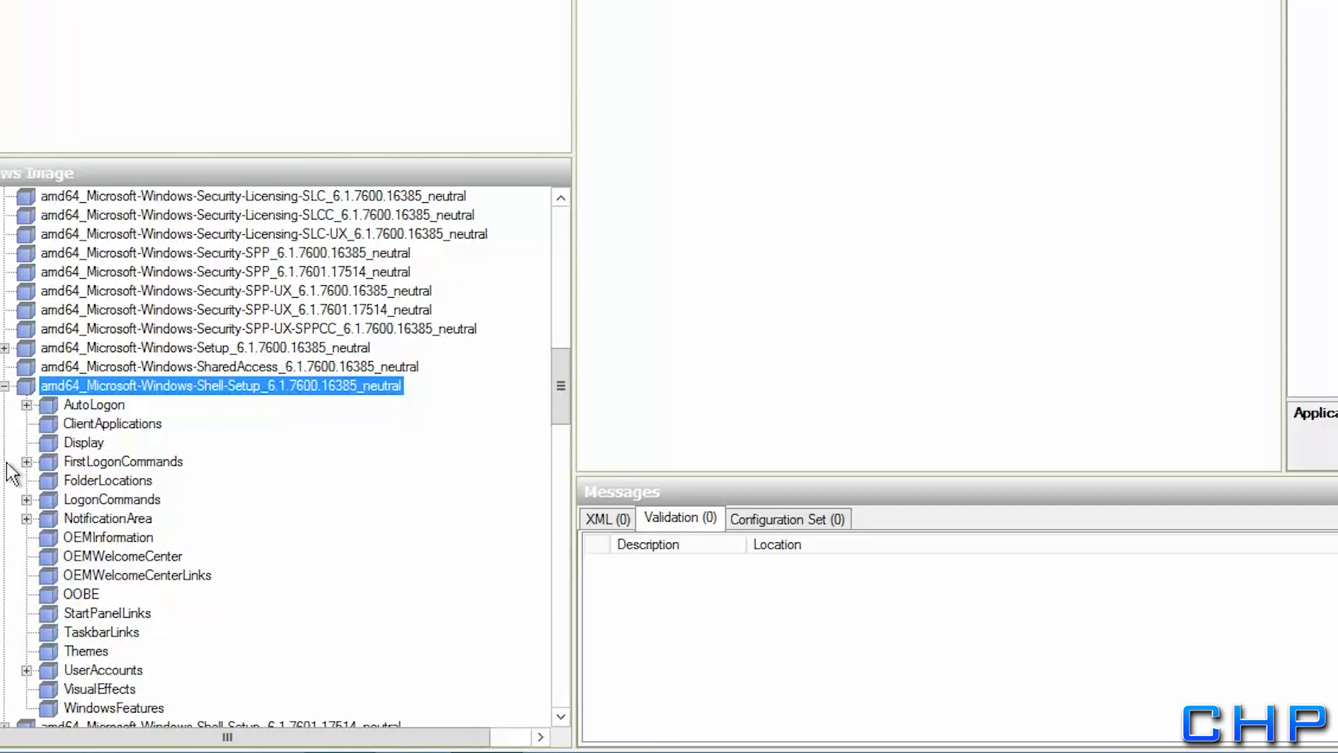
{"action": "right_click", "coordinate": [80, 399]}
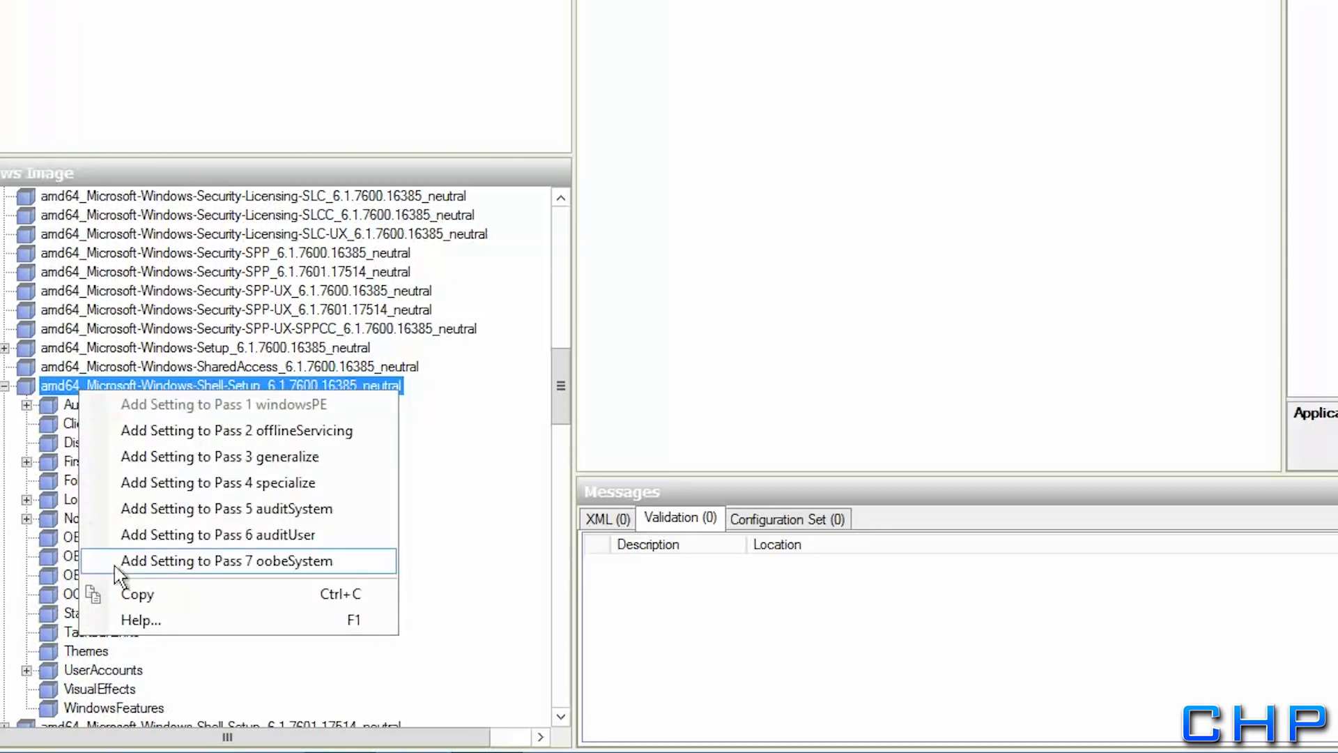
{"action": "left_click", "coordinate": [142, 482]}
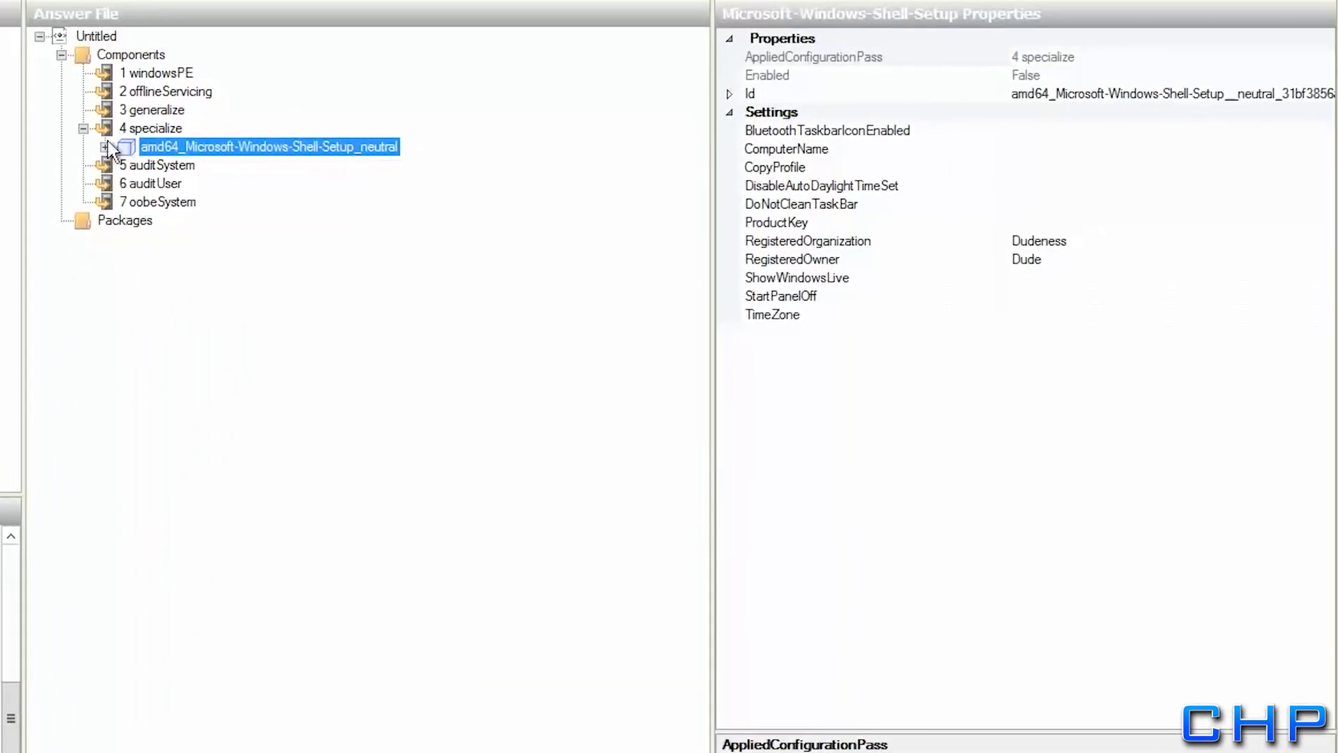
Remove AutoLogon and another unneeded setting group from the specialize Shell-Setup
{"action": "left_click", "coordinate": [326, 7]}
{"action": "left_click", "coordinate": [406, 28]}
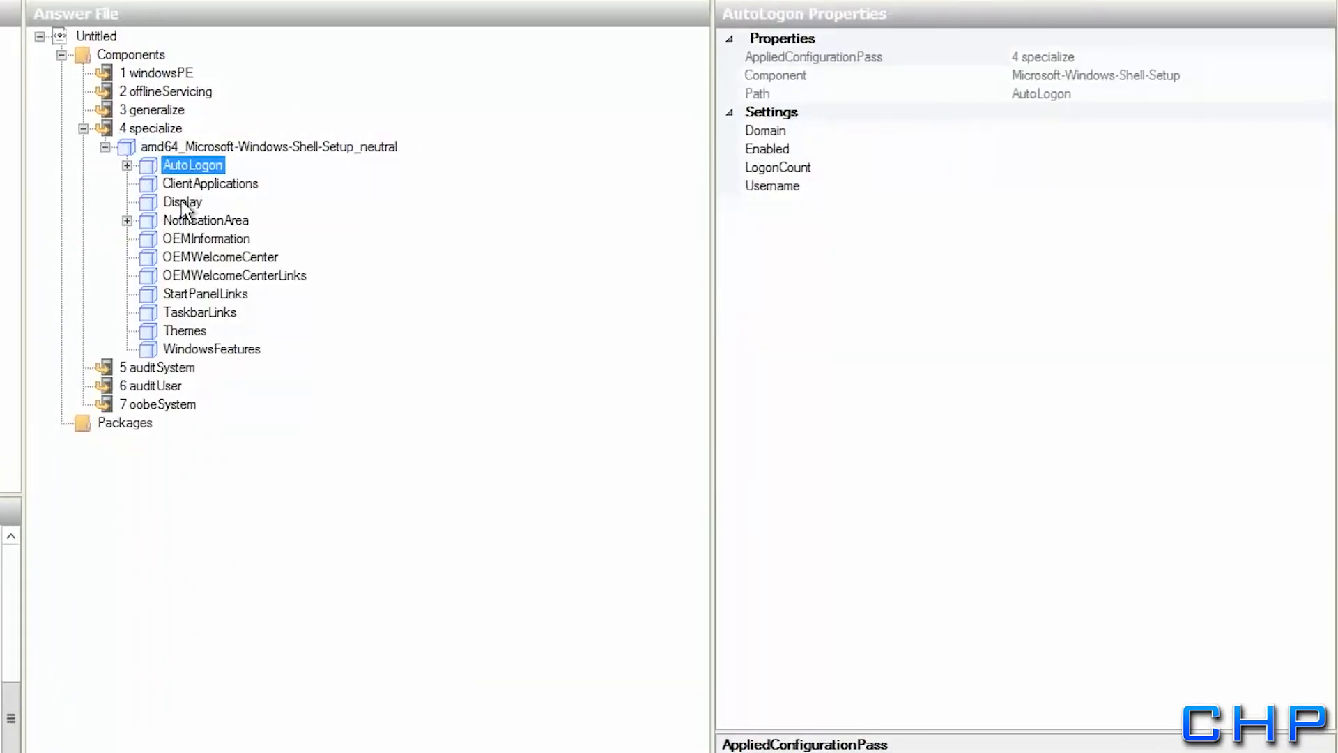
{"action": "left_click", "coordinate": [176, 349]}
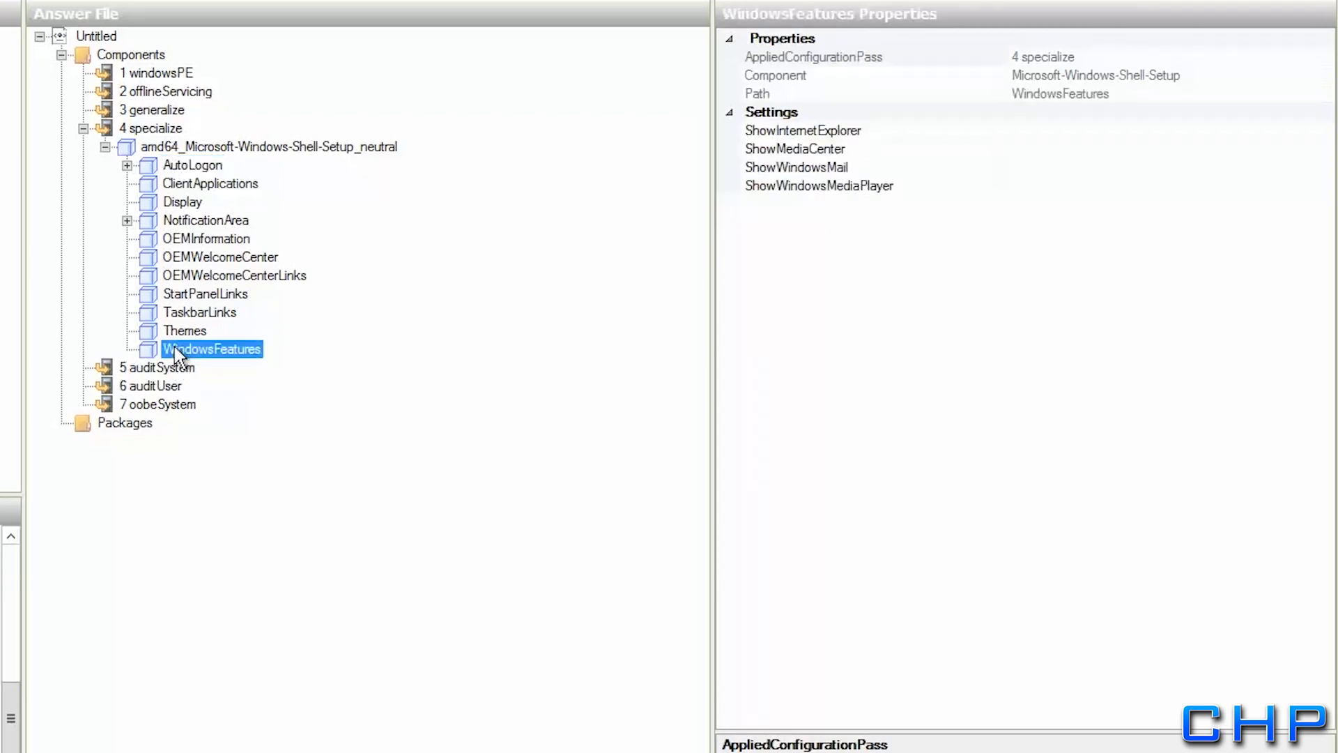
{"action": "left_click", "coordinate": [178, 168]}
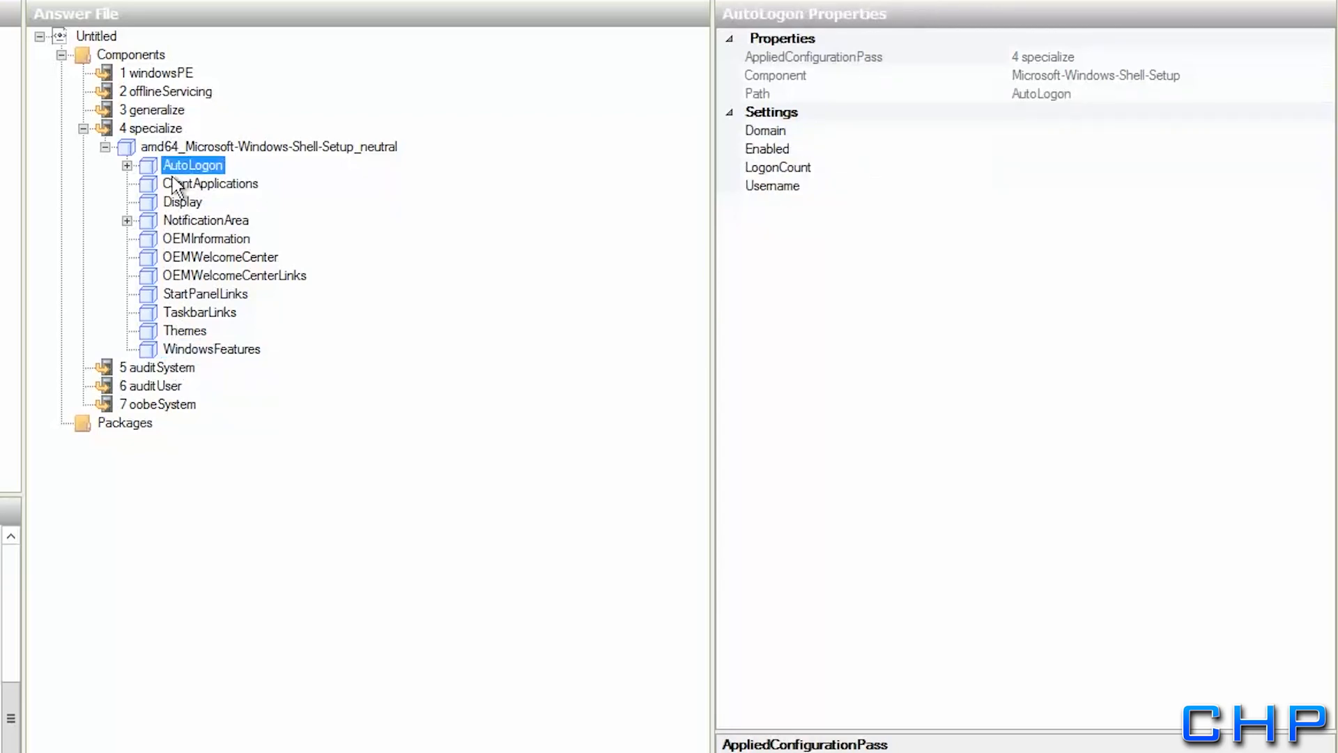
{"action": "key", "text": "Delete"}
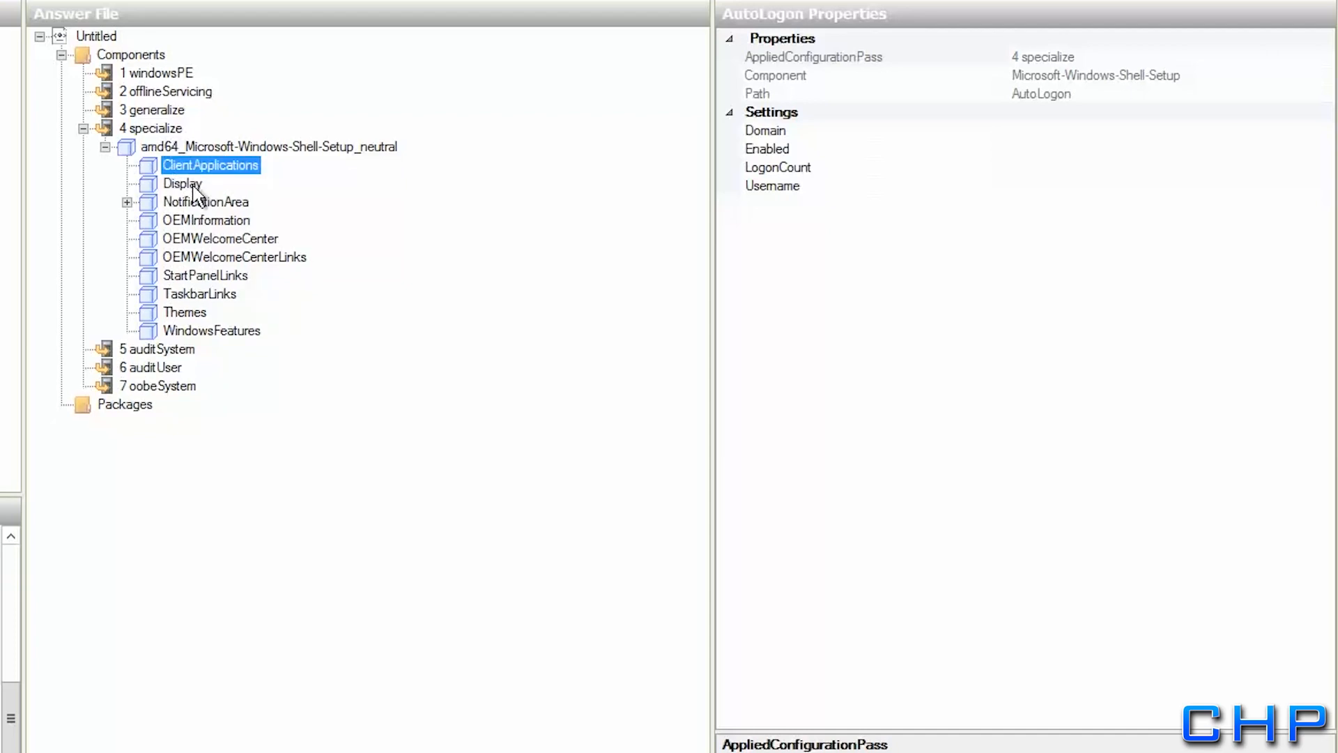
{"action": "key", "text": "Delete"}
{"action": "key", "text": "Delete"}
{"action": "key", "text": "Delete"}
{"action": "key", "text": "Delete"}
{"action": "key", "text": "Delete"}
{"action": "key", "text": "Delete"}
{"action": "key", "text": "Delete"}
{"action": "key", "text": "Delete"}
{"action": "key", "text": "Delete"}
{"action": "key", "text": "Delete"}
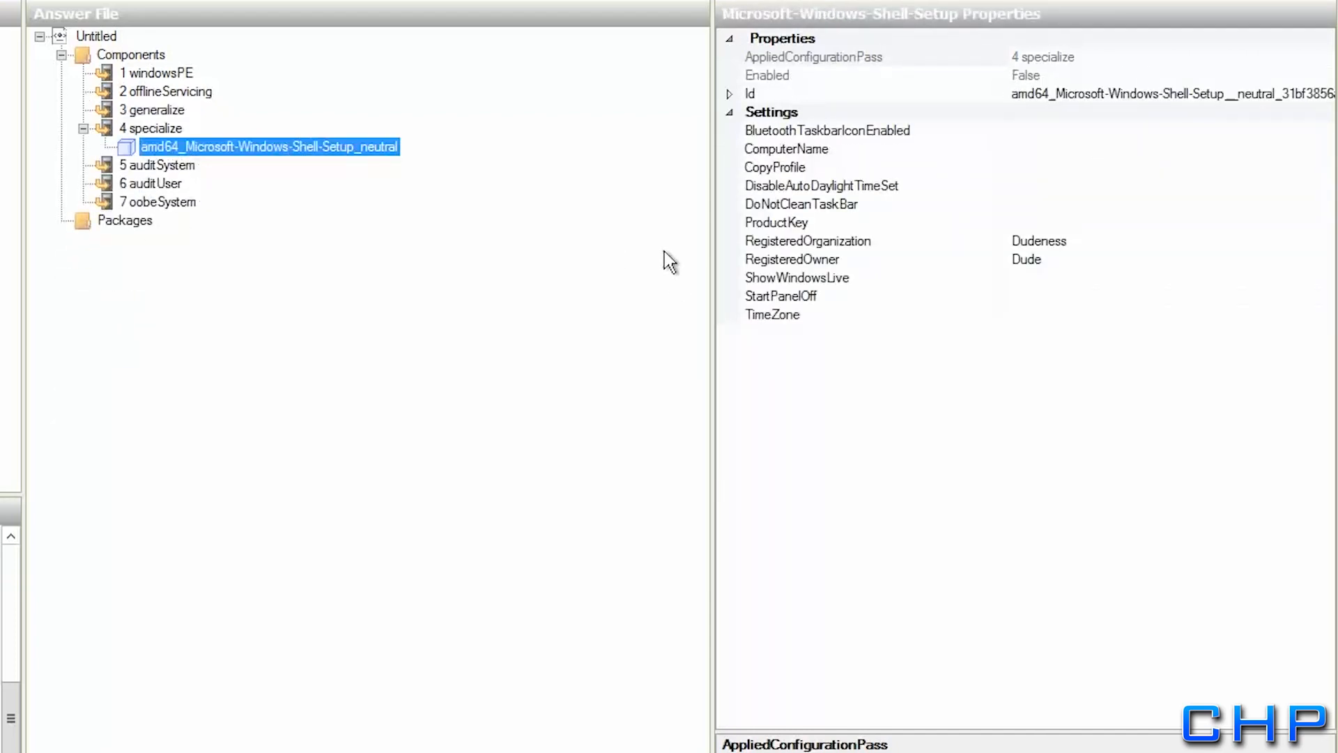
Set ComputerName to TestClientPC and enter the Windows product key
{"action": "left_click", "coordinate": [873, 149]}
{"action": "type", "text": "TestClient"}
{"action": "type", "text": "PC"}
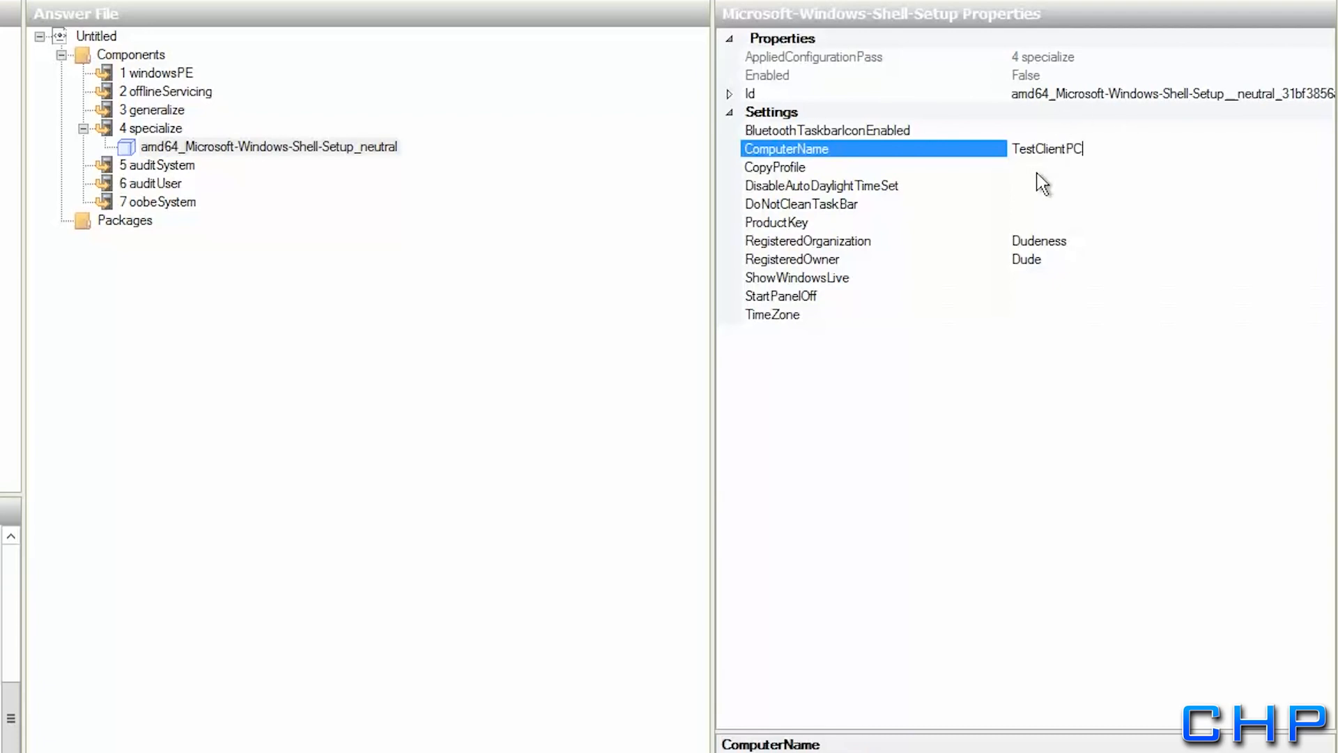
{"action": "left_click", "coordinate": [1028, 223]}
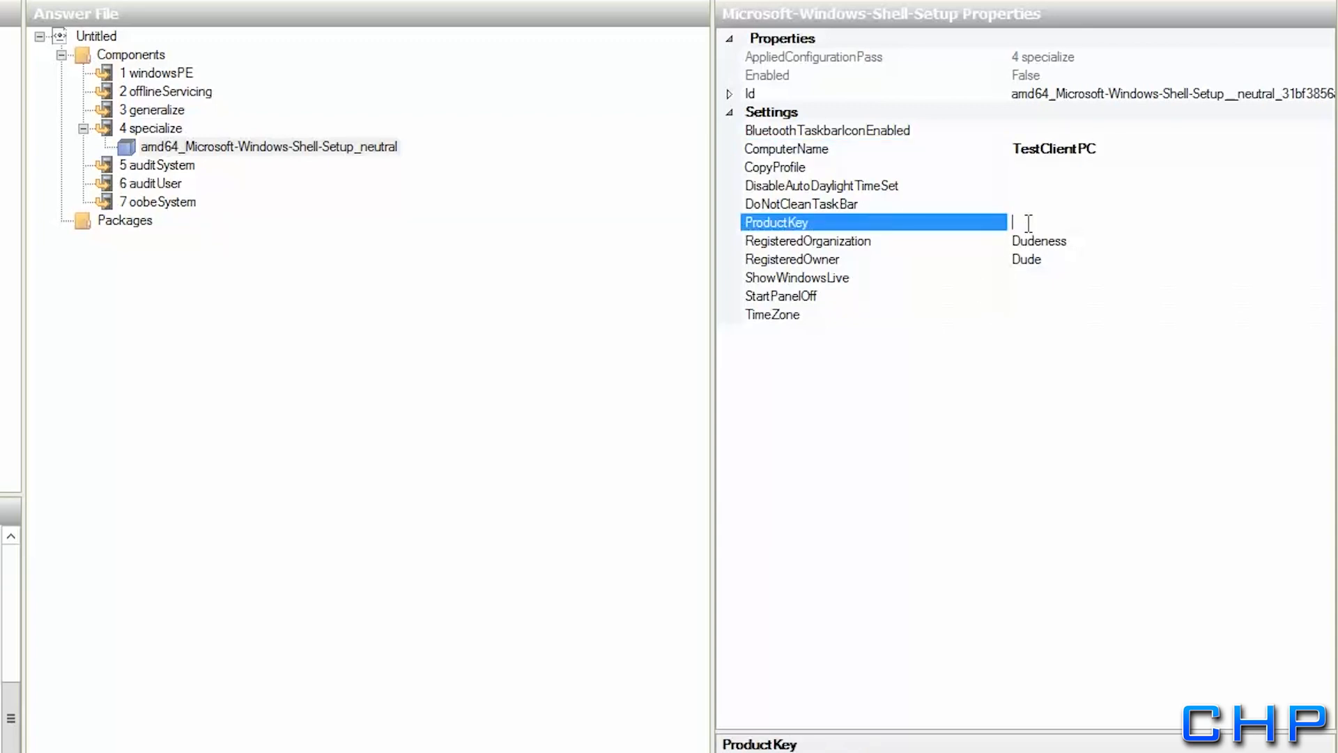
{"action": "type", "text": "FJ82H-XT6CR-J8D7P-XQ2"}
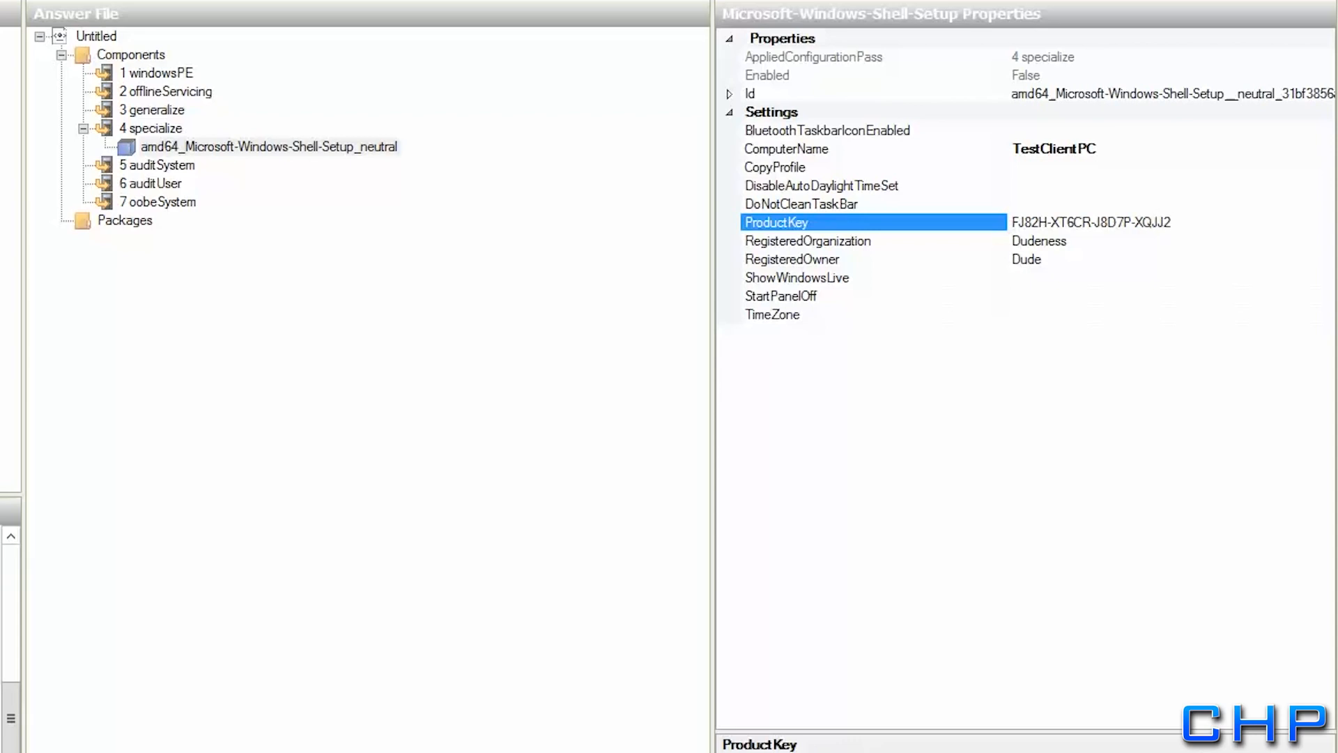
{"action": "type", "text": "-GDP"}
{"action": "key", "text": "BackSpace"}
{"action": "key", "text": "BackSpace"}
{"action": "type", "text": "PDD4"}
Fill in RegisteredOwner, revert StartPanelOff, and set TimeZone to pacific standard time
{"action": "left_click", "coordinate": [1041, 261]}
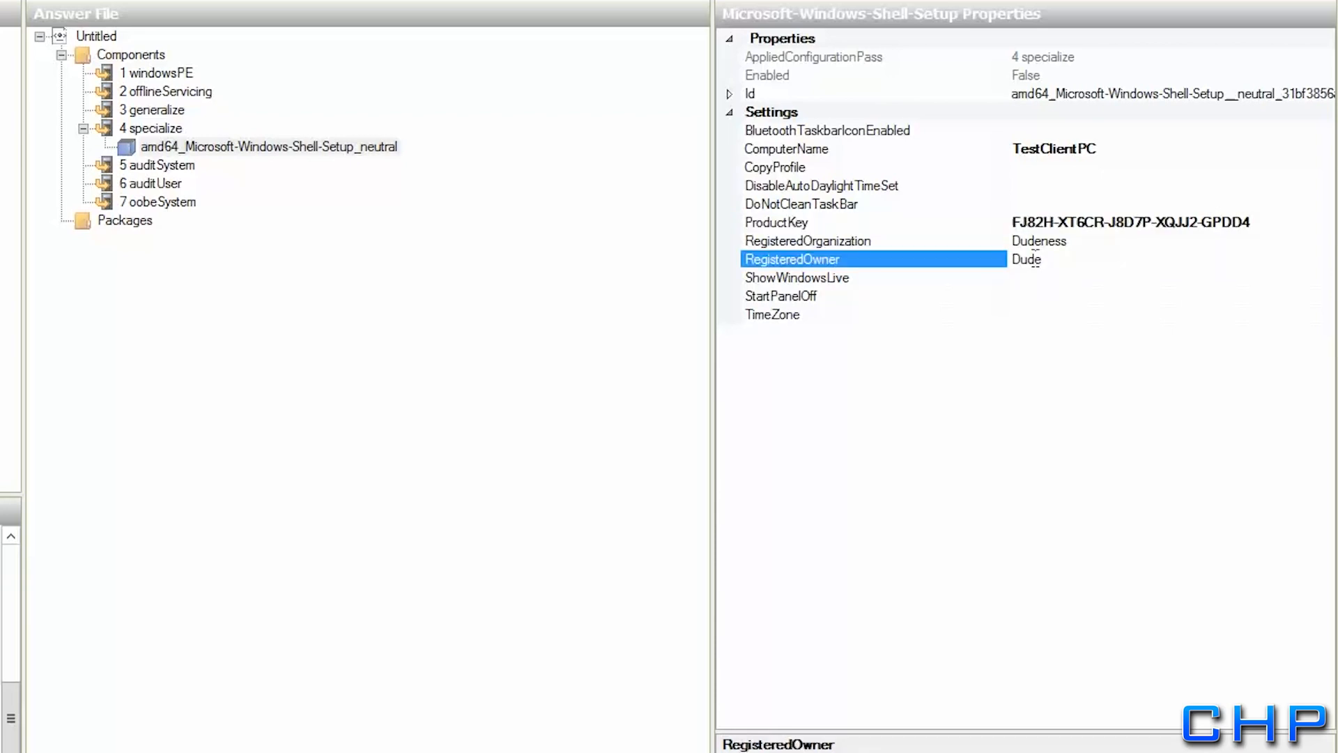
{"action": "left_click", "coordinate": [1028, 295]}
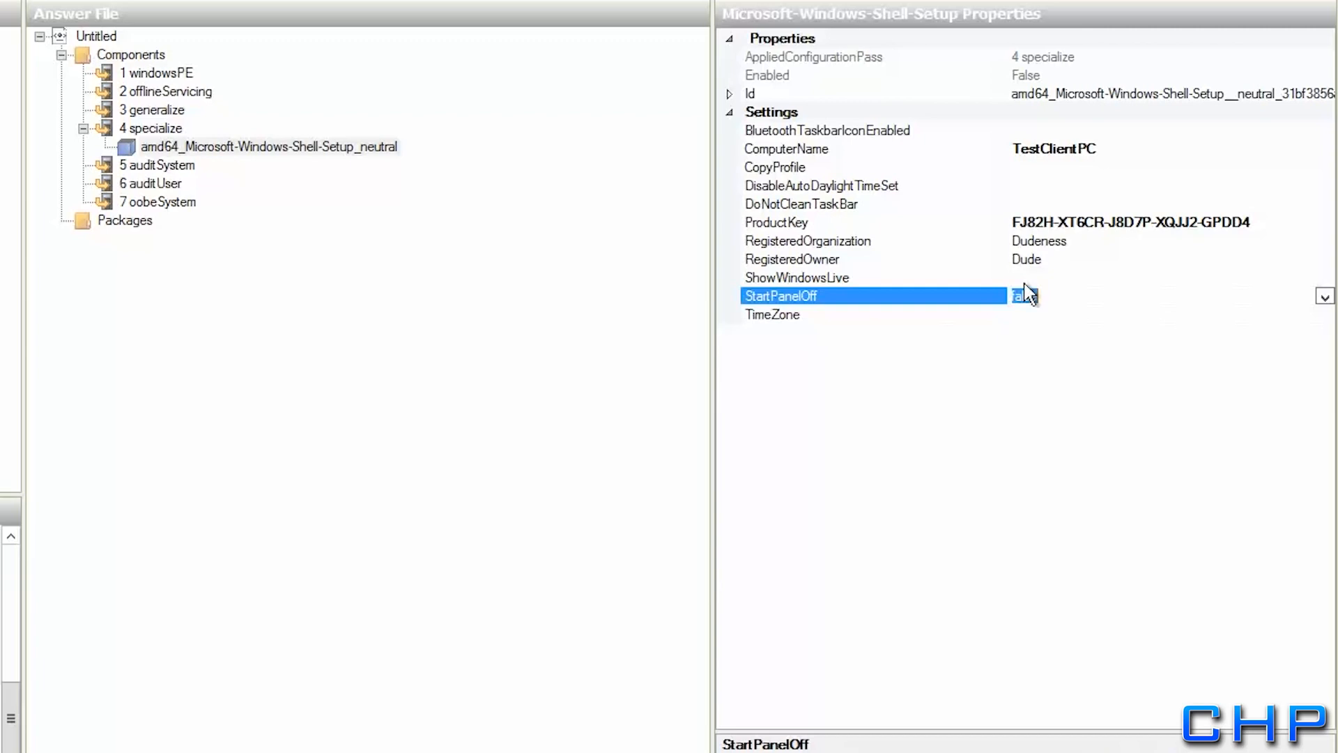
{"action": "left_click", "coordinate": [930, 294]}
{"action": "right_click", "coordinate": [929, 294]}
{"action": "left_click", "coordinate": [968, 309]}
{"action": "left_click", "coordinate": [1037, 312]}
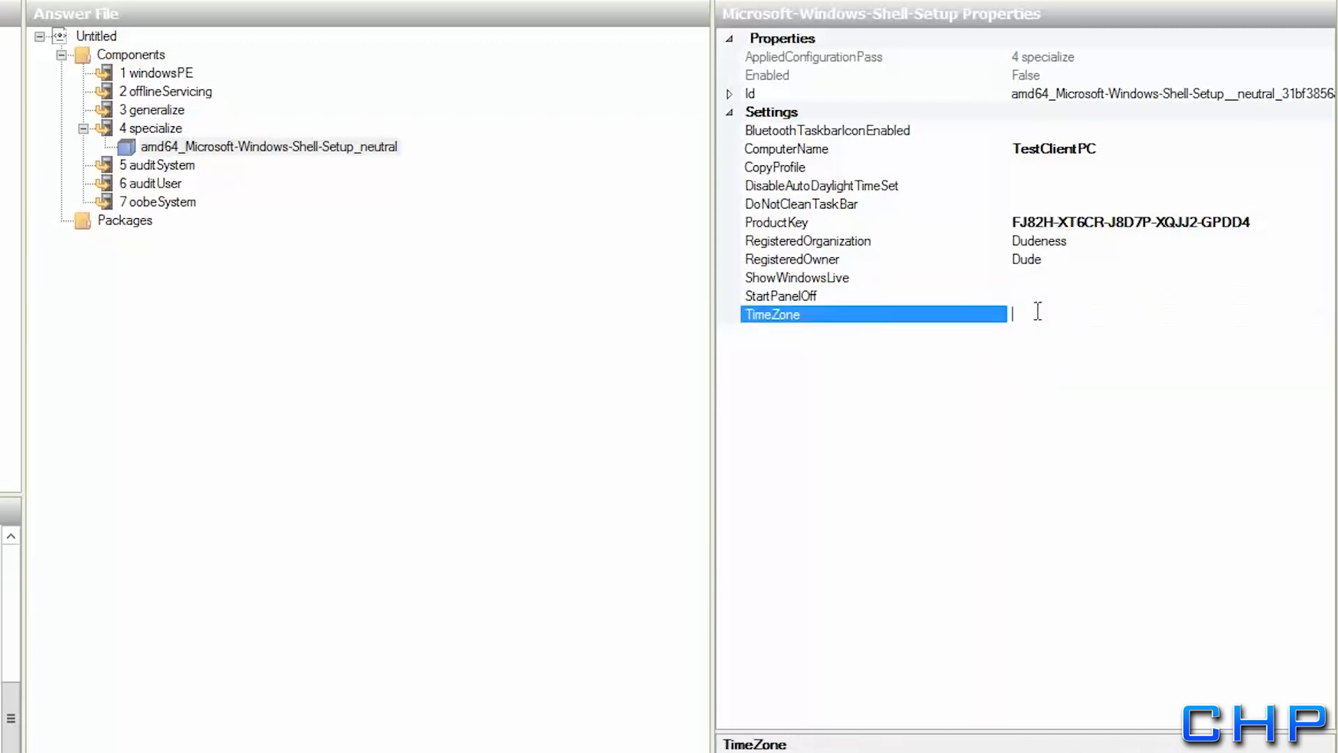
{"action": "type", "text": "pacific standard time"}
{"action": "key", "text": "Return"}
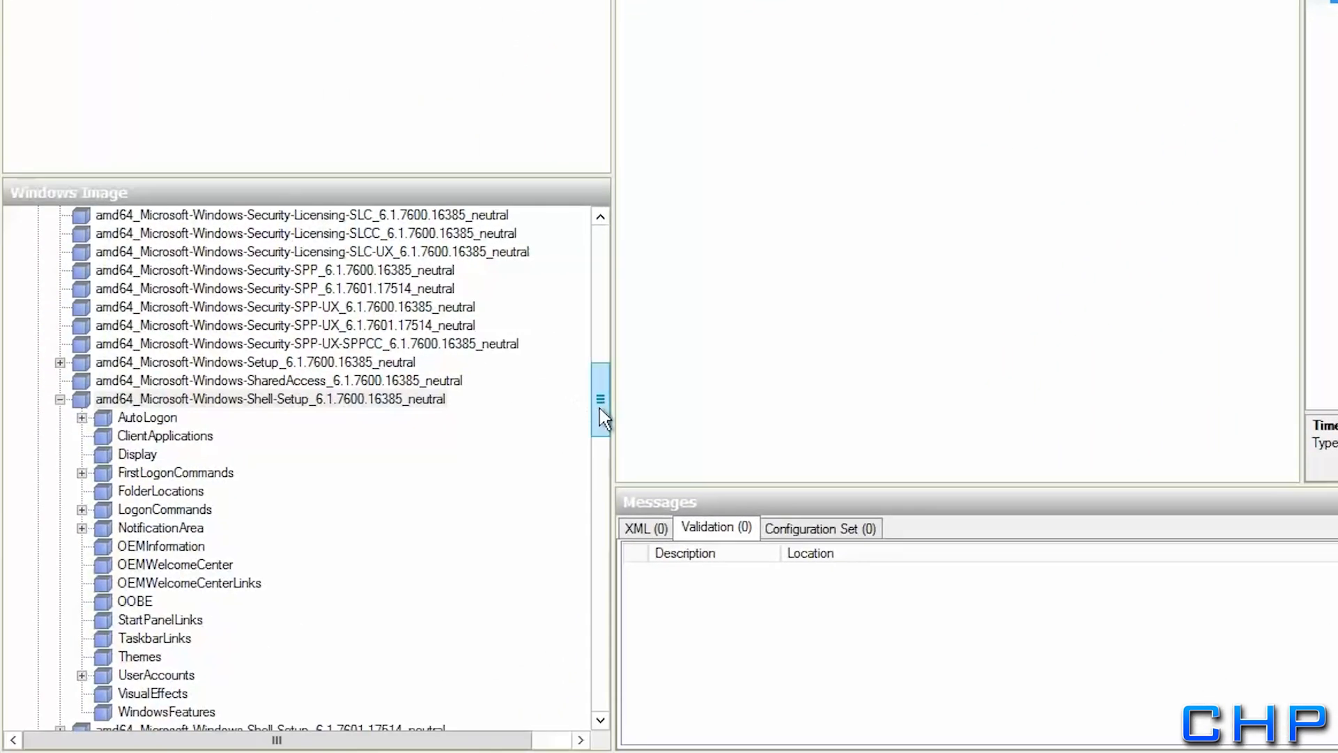
Add amd64_Microsoft-Windows-UnattendedJoin_6.1.7600 from Windows Image to pass 4 specialize
{"action": "left_click_drag", "start_coordinate": [600, 407], "coordinate": [596, 489]}
{"action": "left_click", "coordinate": [70, 583]}
{"action": "left_click", "coordinate": [287, 566]}
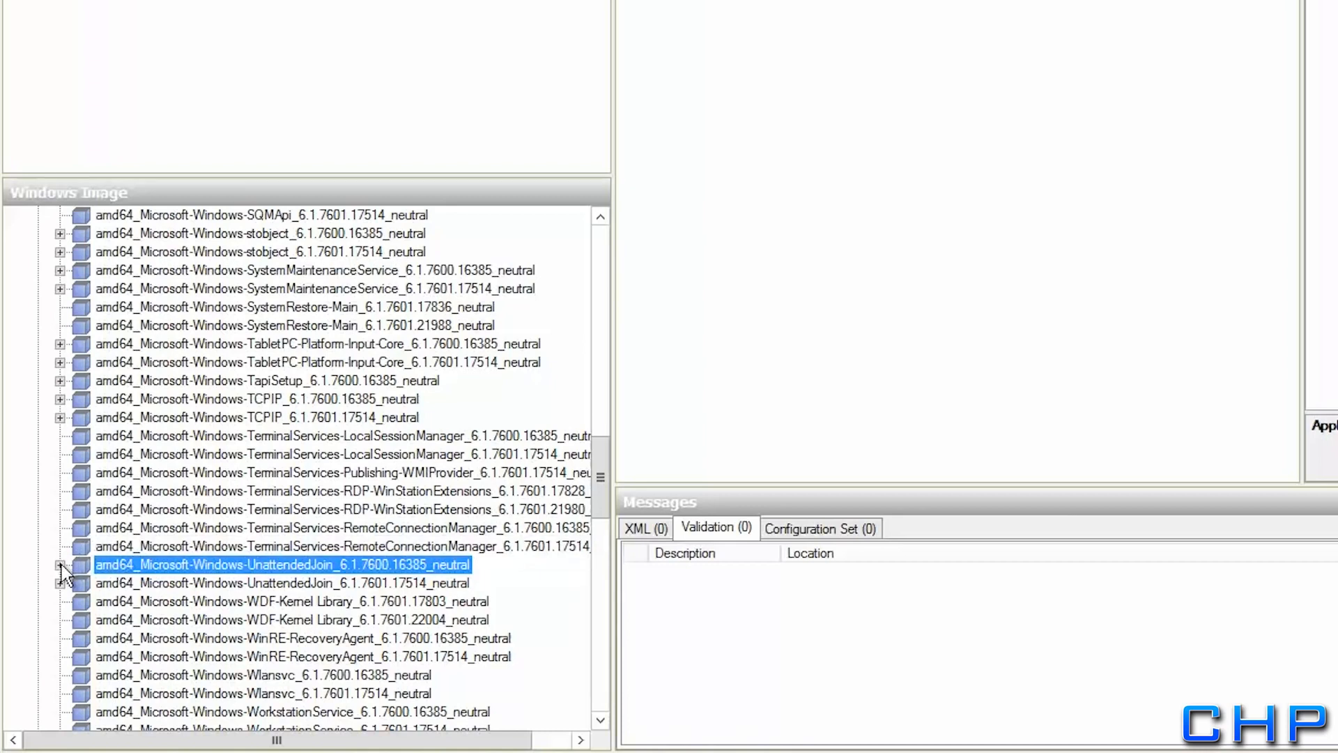
{"action": "left_click", "coordinate": [61, 565]}
{"action": "right_click", "coordinate": [103, 566]}
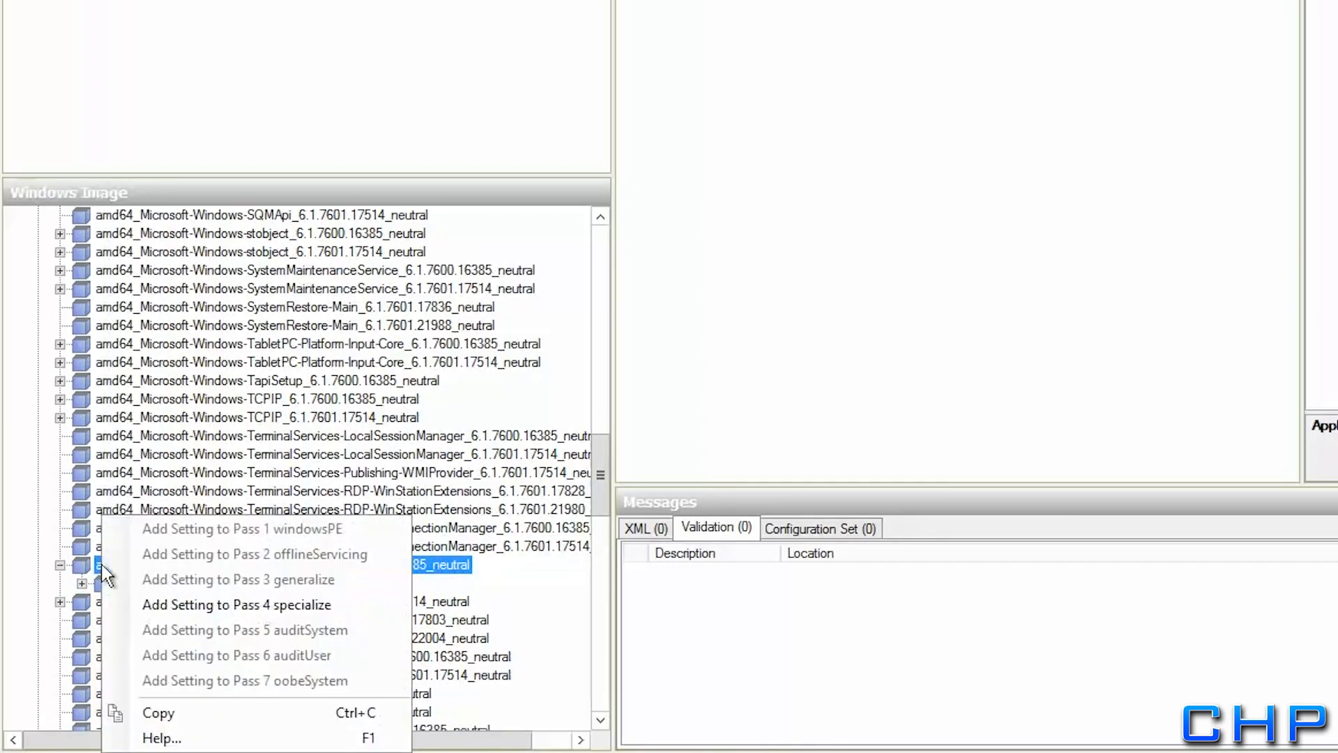
{"action": "left_click", "coordinate": [159, 610]}
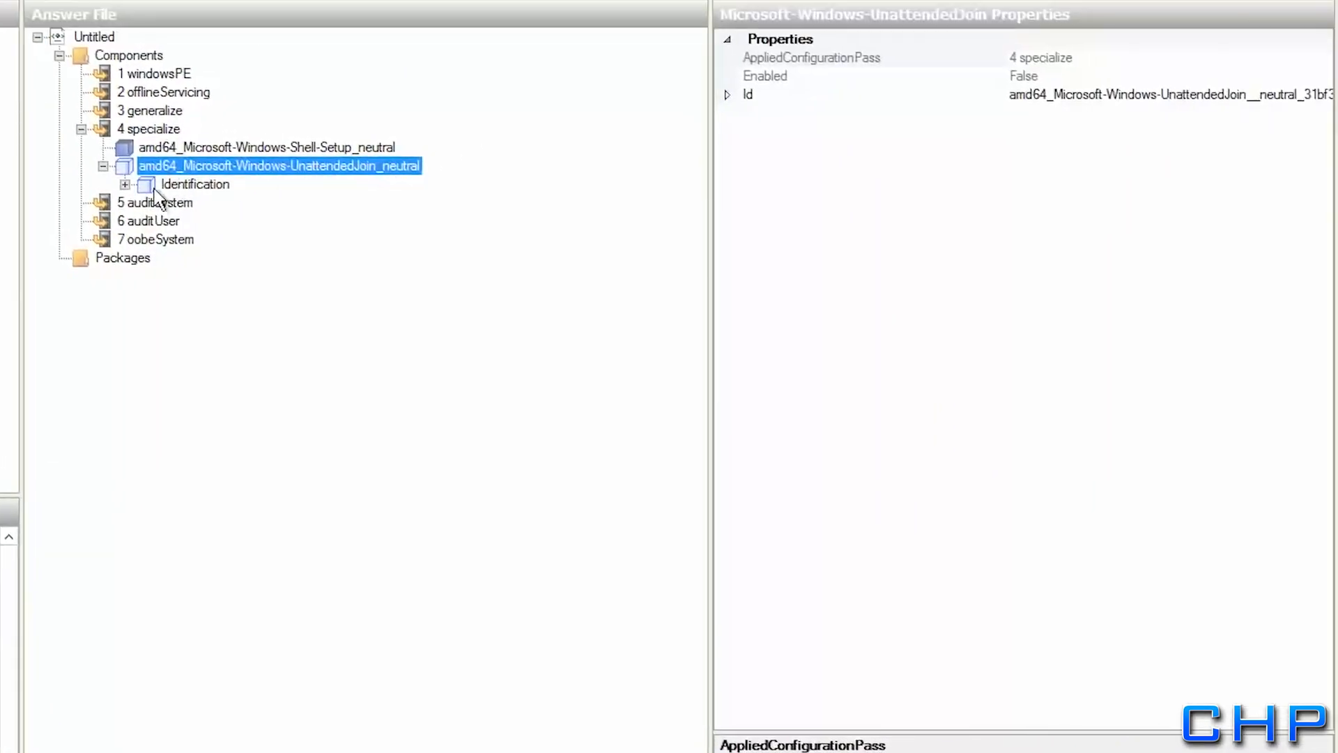
Set Identification JoinDomain to rollingharrier.local and delete the Provisioning setting
{"action": "left_click", "coordinate": [154, 187]}
{"action": "left_click", "coordinate": [125, 185]}
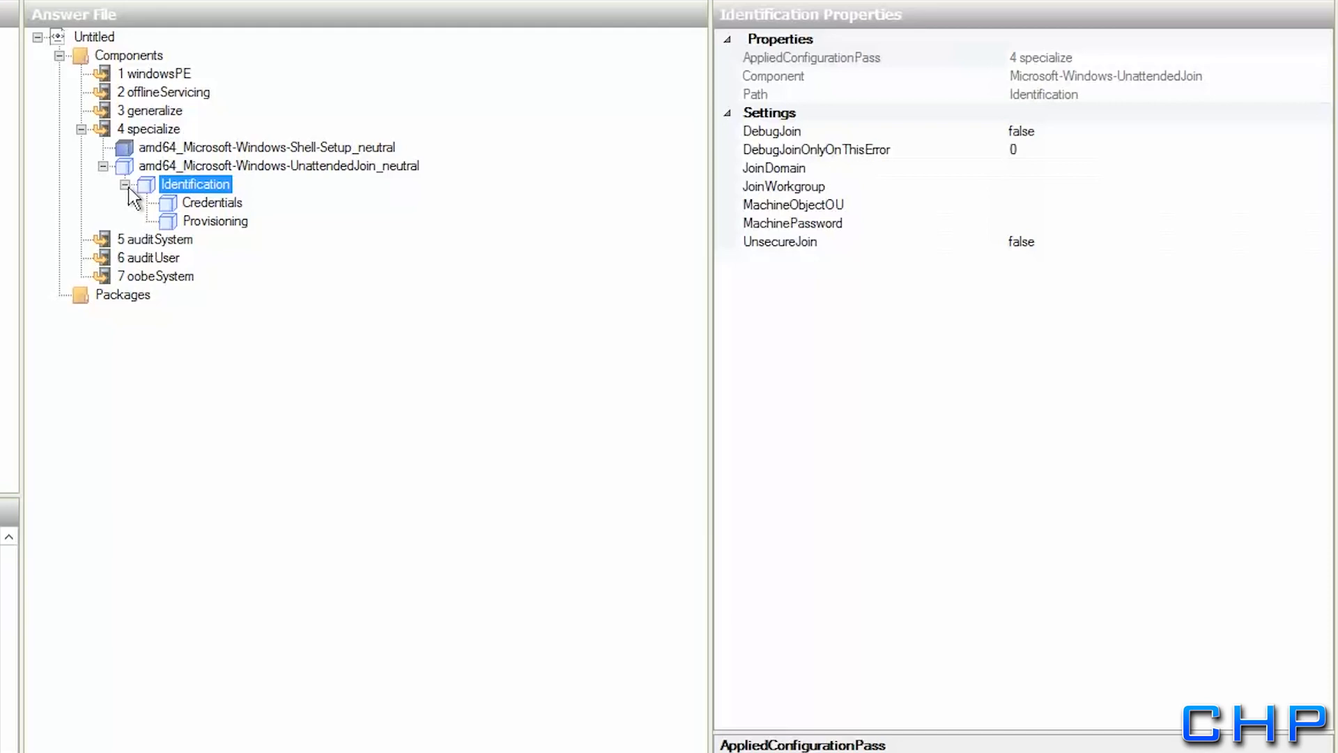
{"action": "left_click", "coordinate": [1024, 170]}
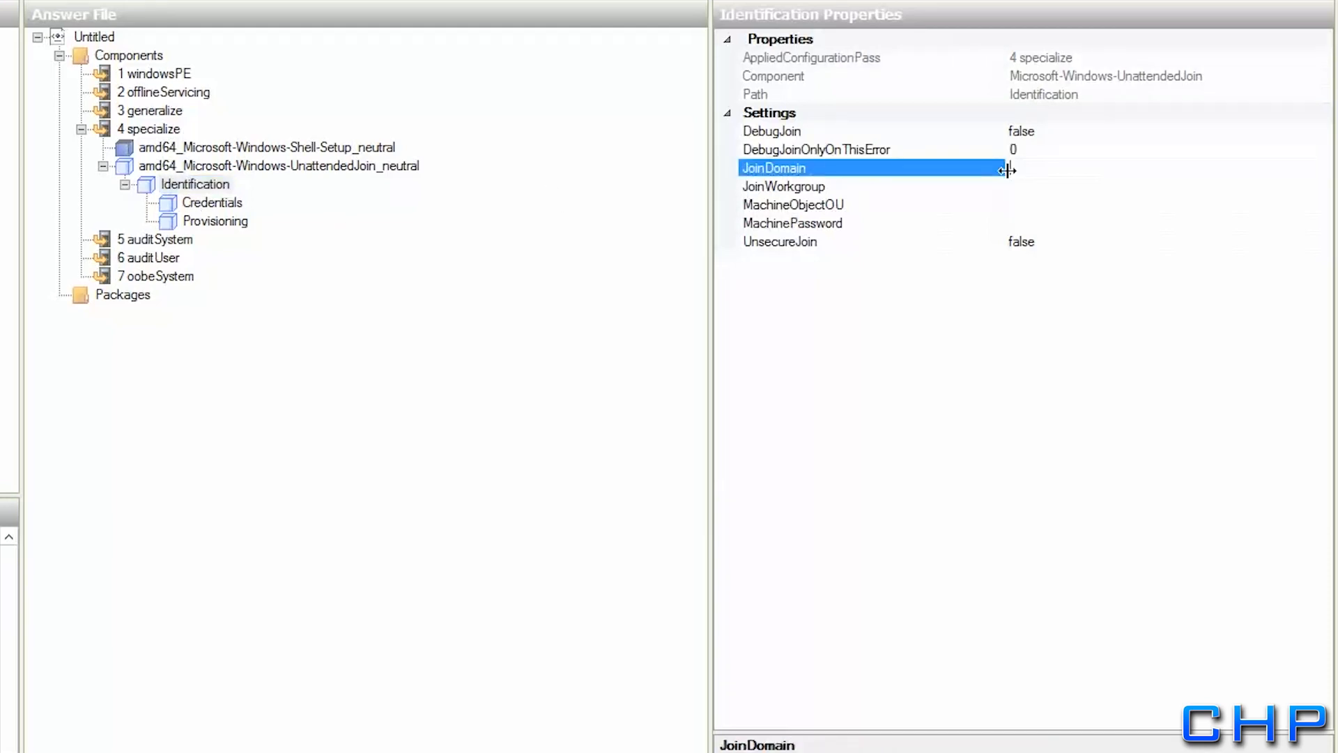
{"action": "type", "text": "rollingharrier.local"}
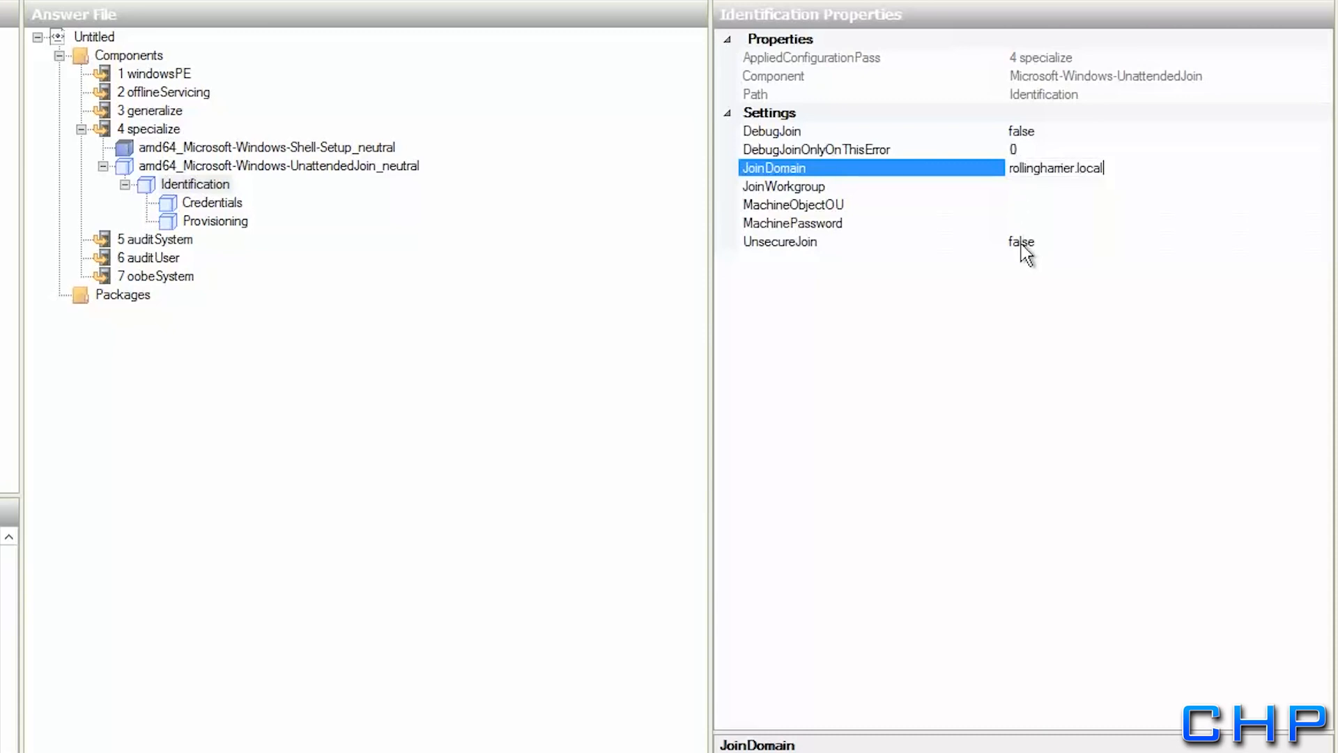
{"action": "left_click", "coordinate": [786, 186]}
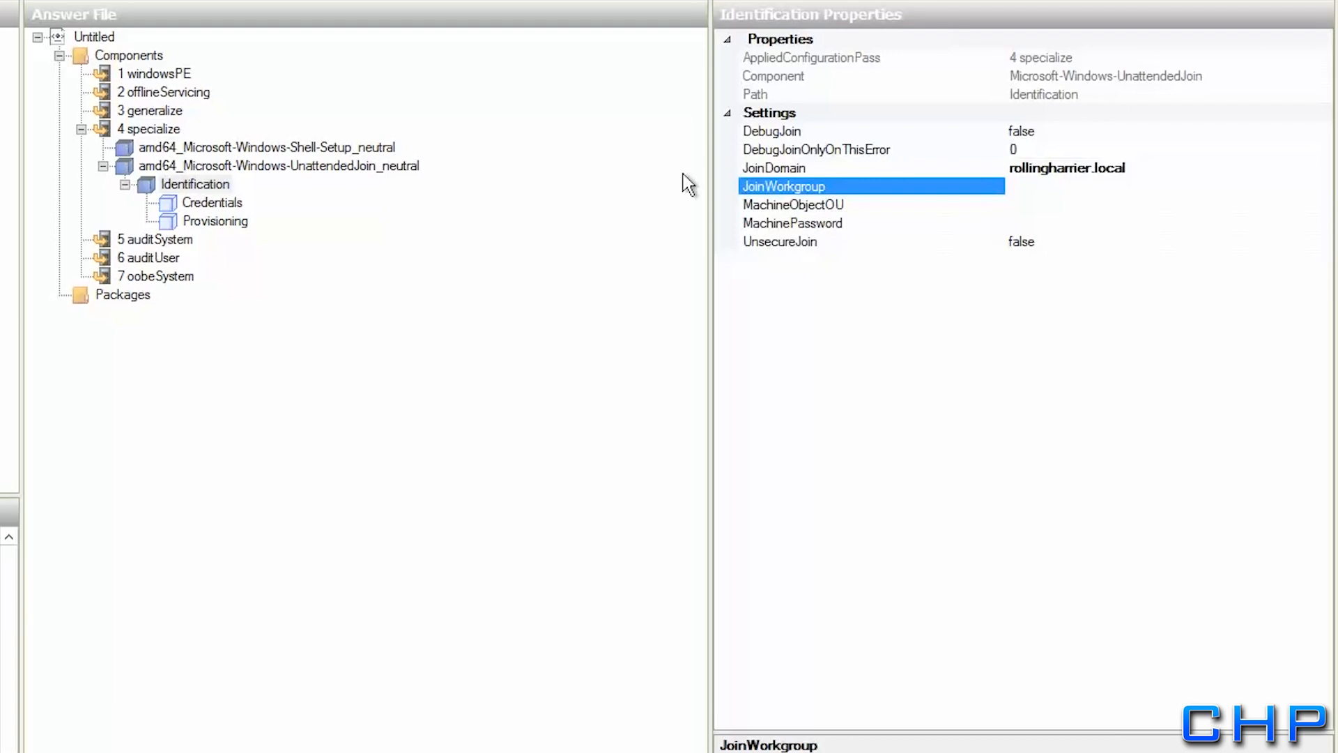
{"action": "left_click", "coordinate": [210, 202]}
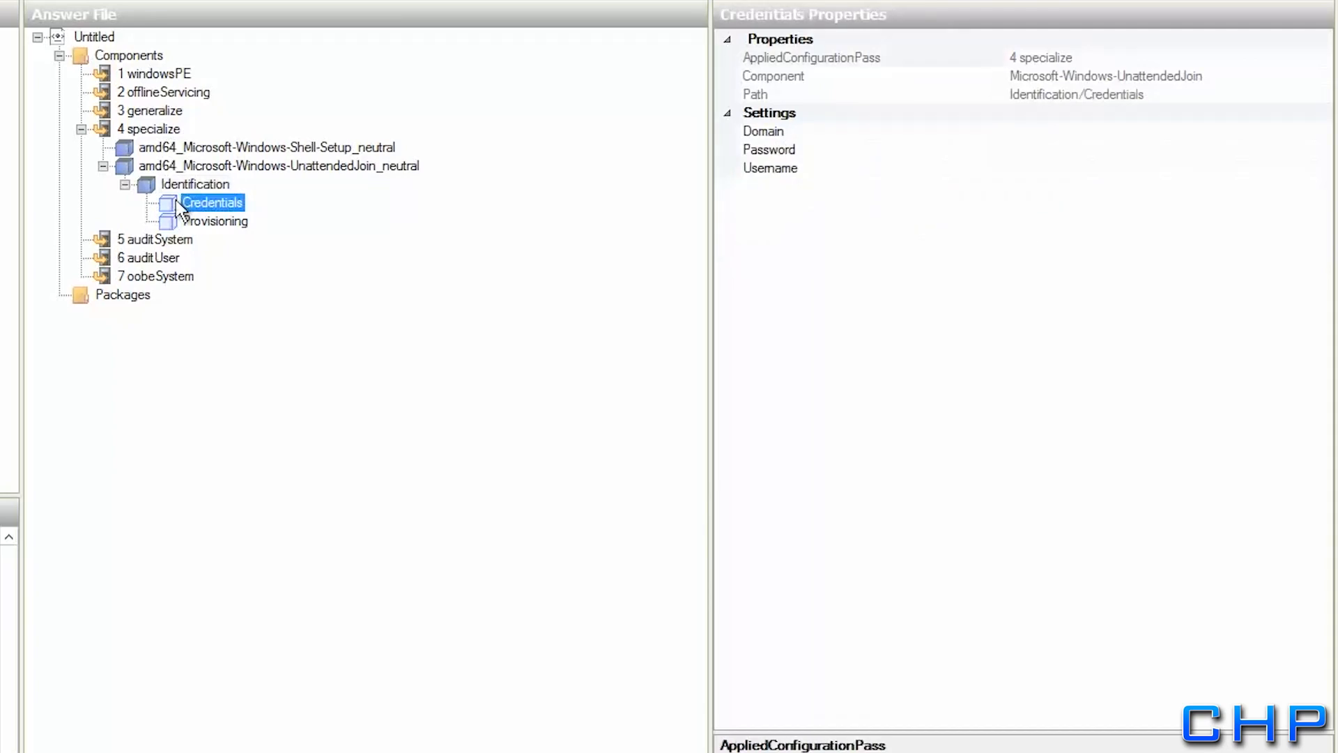
{"action": "right_click", "coordinate": [183, 219]}
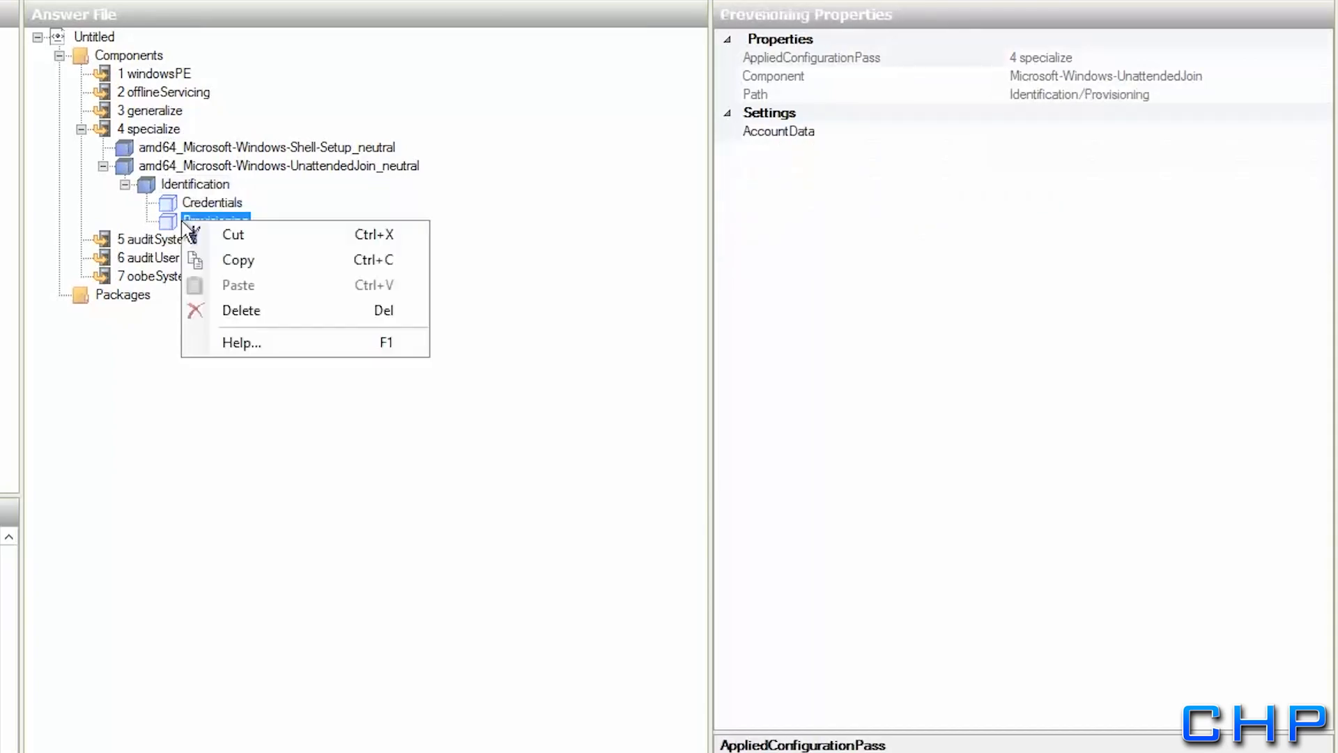
{"action": "left_click", "coordinate": [231, 312]}
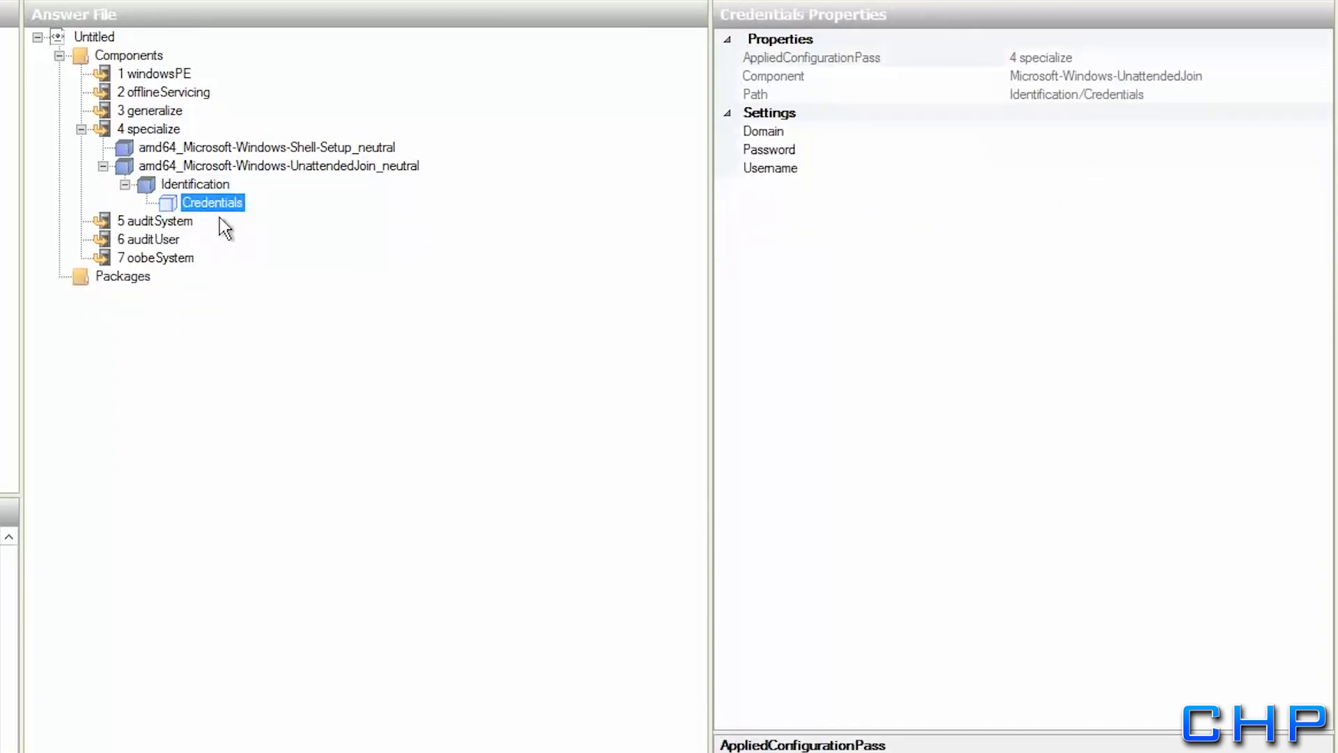
Enter Credentials domain rollingharrier.local, the admin password and the admin username
{"action": "left_click", "coordinate": [1048, 130]}
{"action": "type", "text": "rol"}
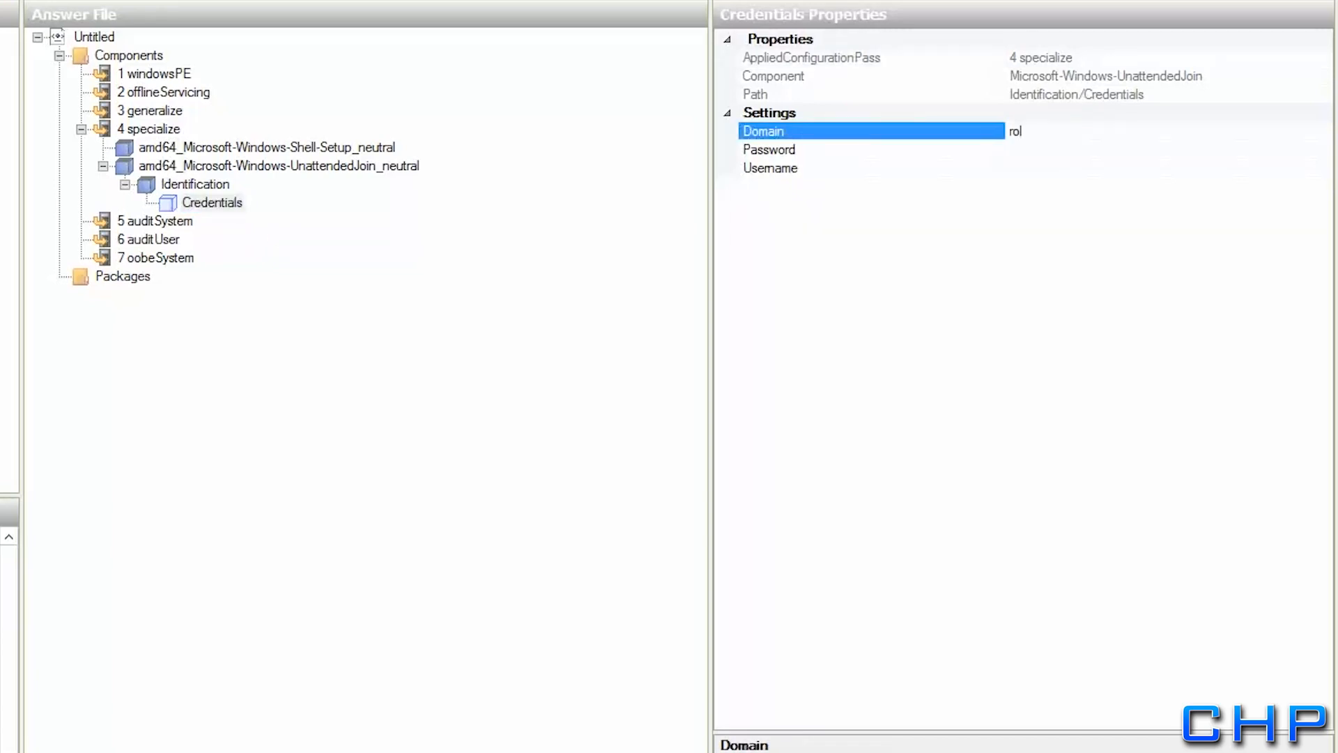
{"action": "type", "text": "lingharrier.local"}
{"action": "left_click", "coordinate": [1057, 151]}
{"action": "type", "text": "P"}
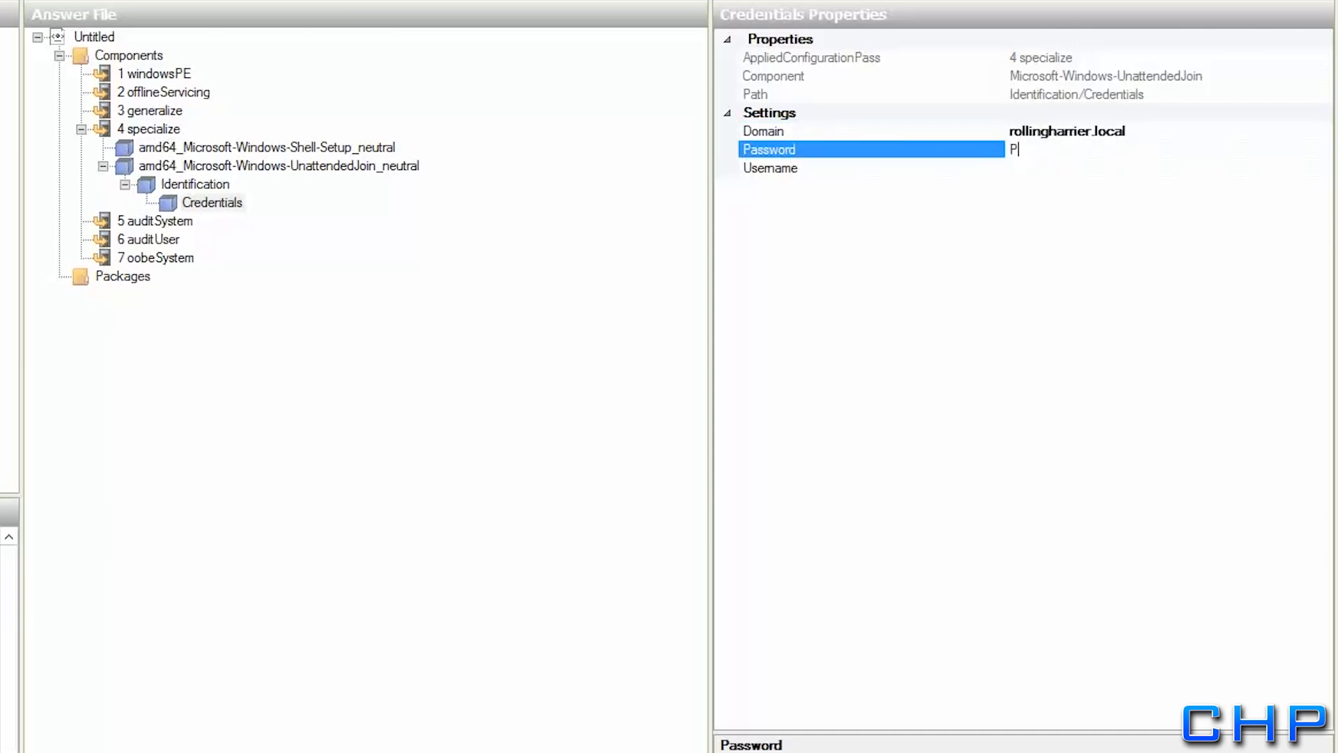
{"action": "type", "text": "a$$w0rd"}
{"action": "left_click", "coordinate": [1022, 169]}
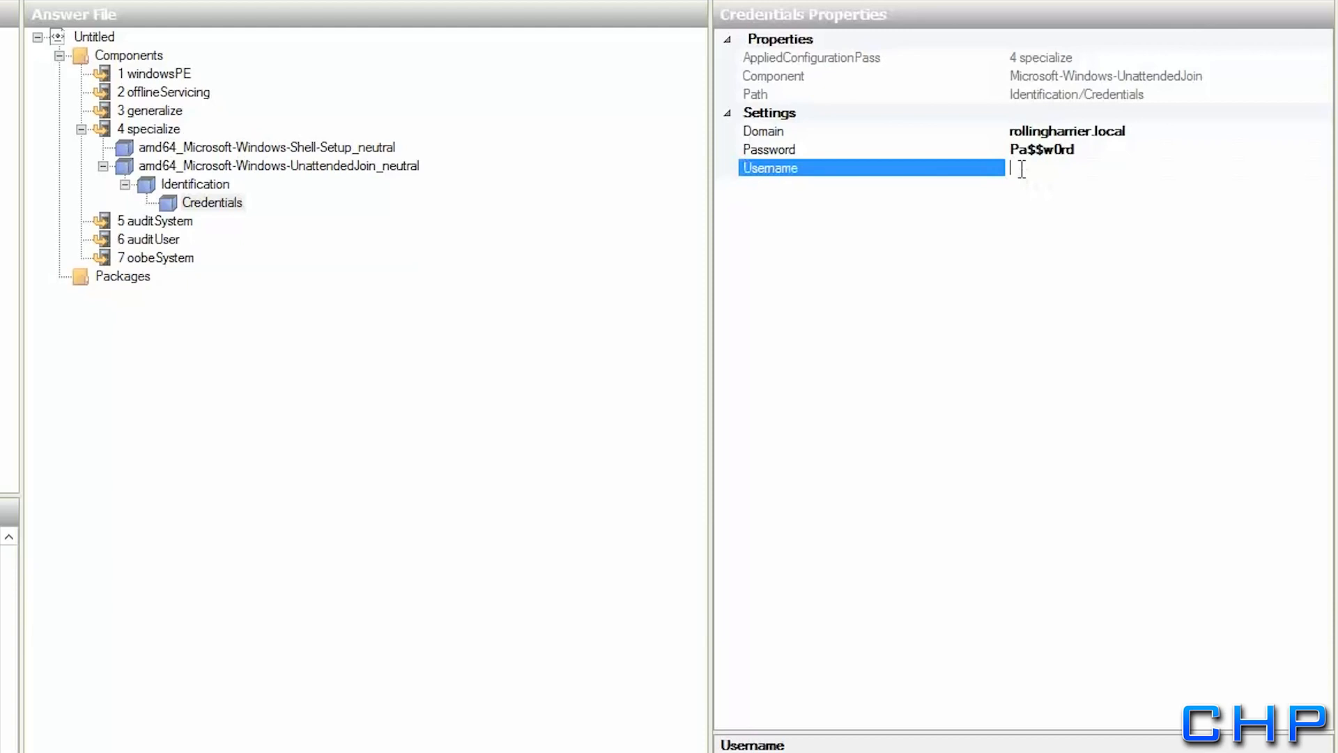
{"action": "type", "text": "Admin1"}
{"action": "key", "text": "Return"}
Add the International-Core 6.1.7600 component to the 7 oobeSystem pass
{"action": "left_click", "coordinate": [150, 186]}
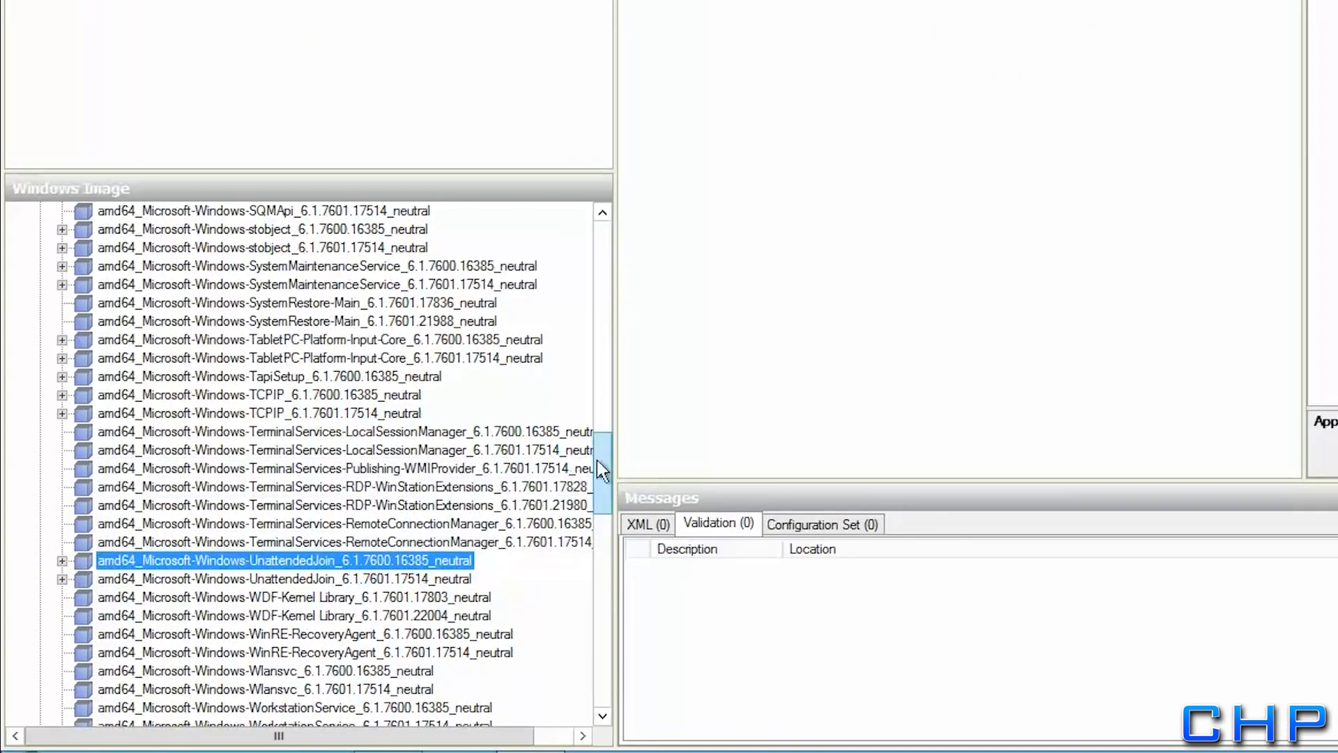
{"action": "left_click_drag", "start_coordinate": [600, 474], "coordinate": [610, 291]}
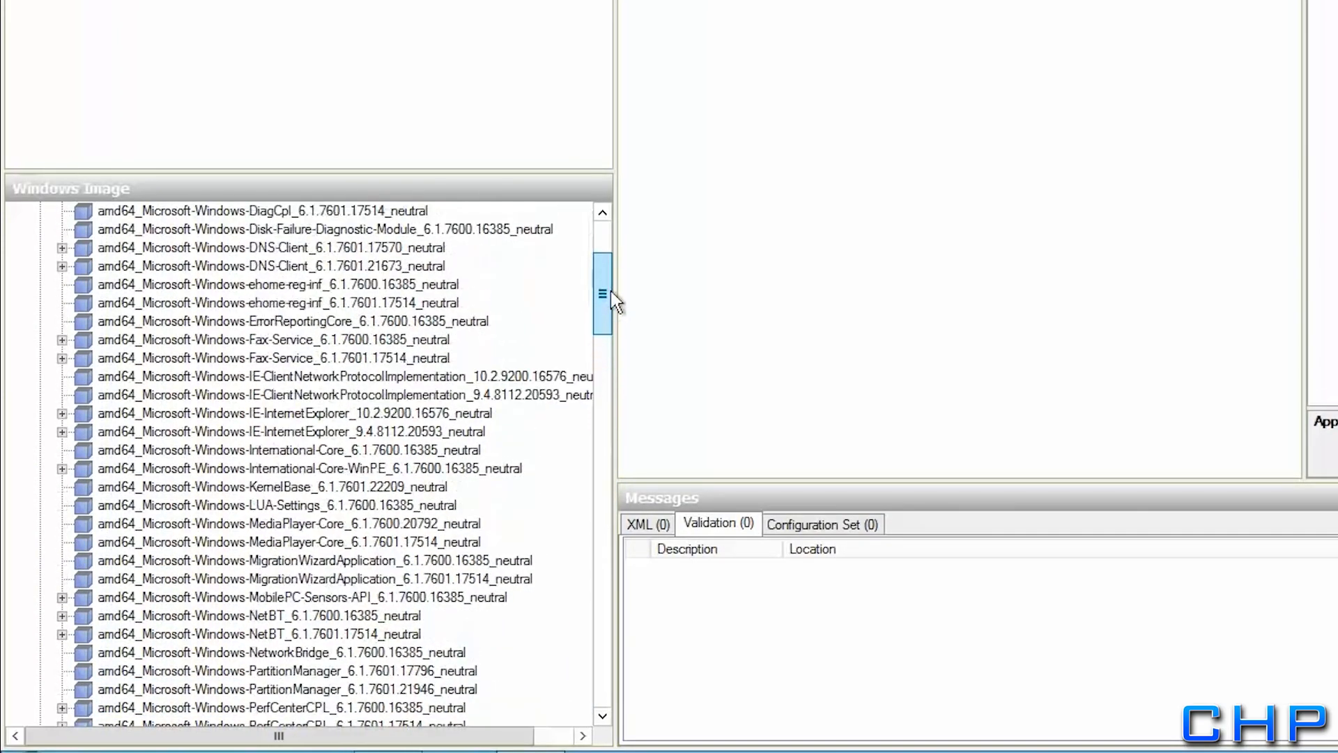
{"action": "left_click", "coordinate": [347, 452]}
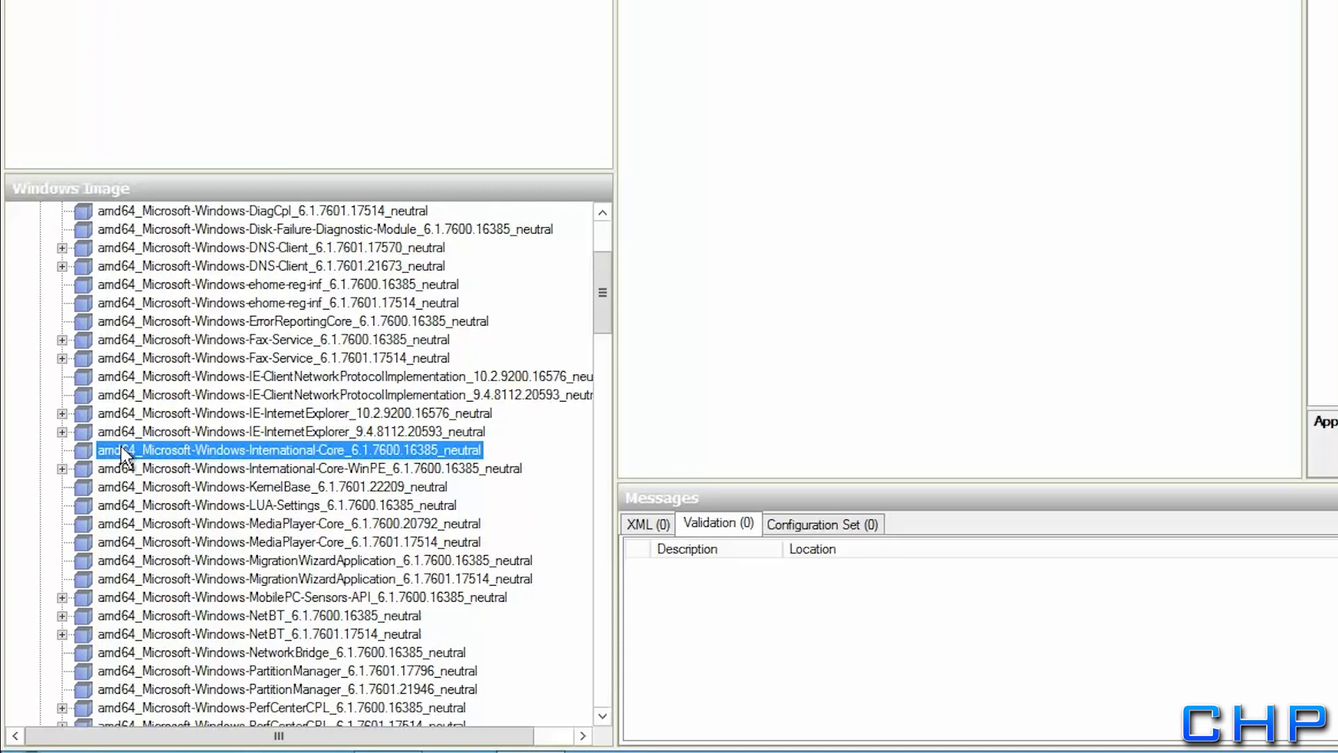
{"action": "right_click", "coordinate": [260, 453]}
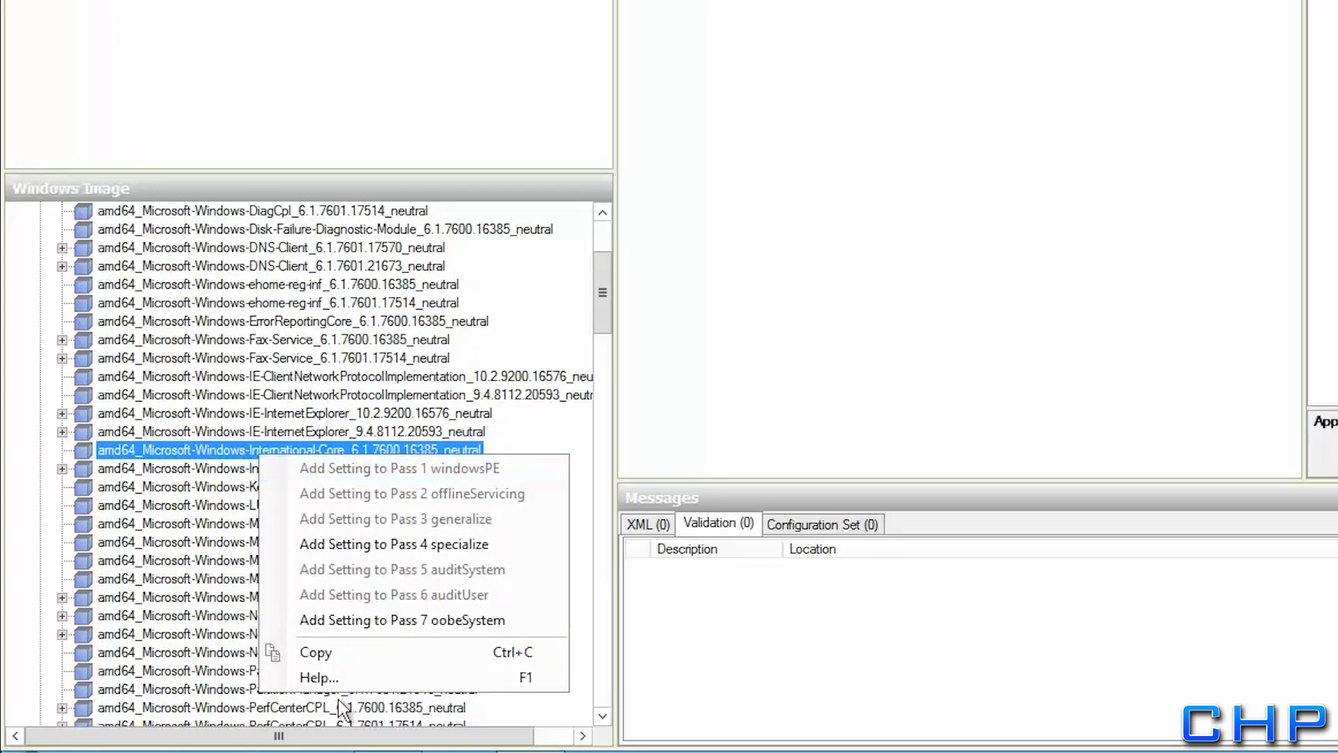
{"action": "left_click", "coordinate": [368, 620]}
{"action": "right_click", "coordinate": [457, 147]}
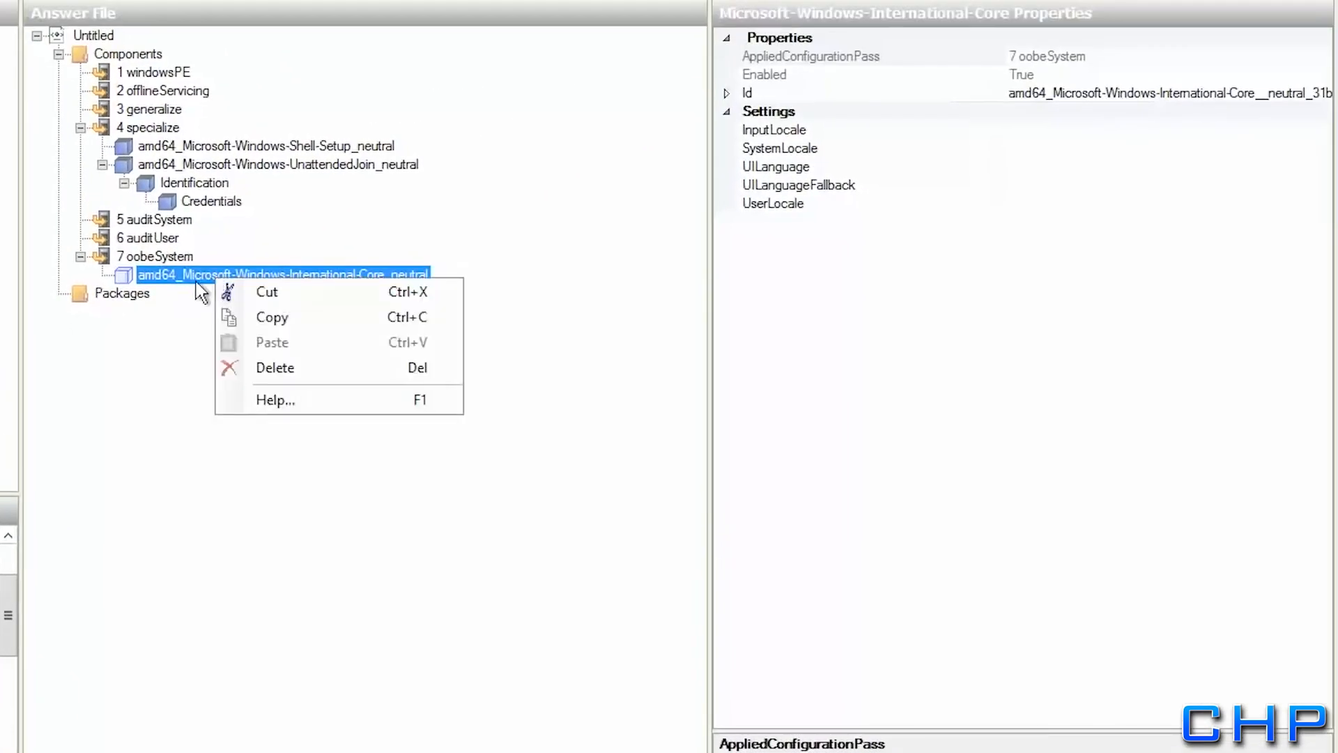
{"action": "left_click", "coordinate": [195, 281]}
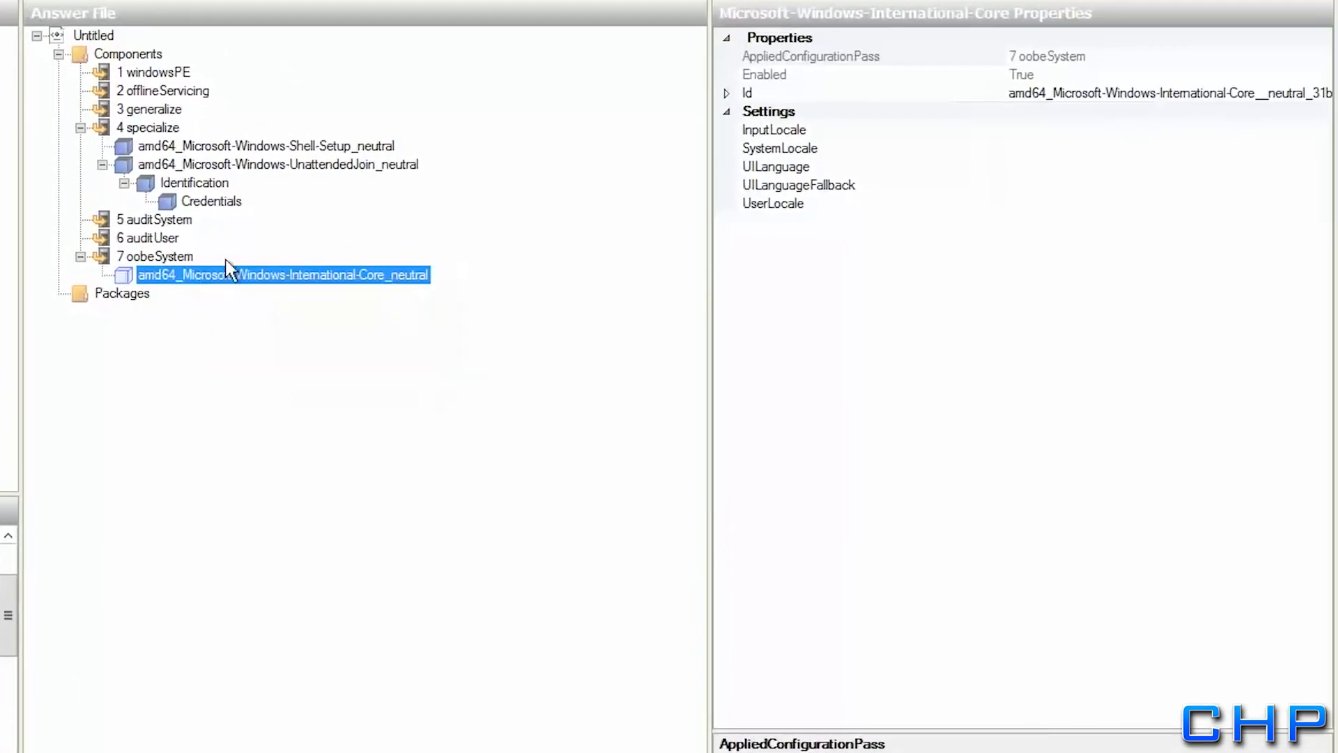
Set International-Core InputLocale, SystemLocale and UILanguage to en-us
{"action": "left_click", "coordinate": [1046, 131]}
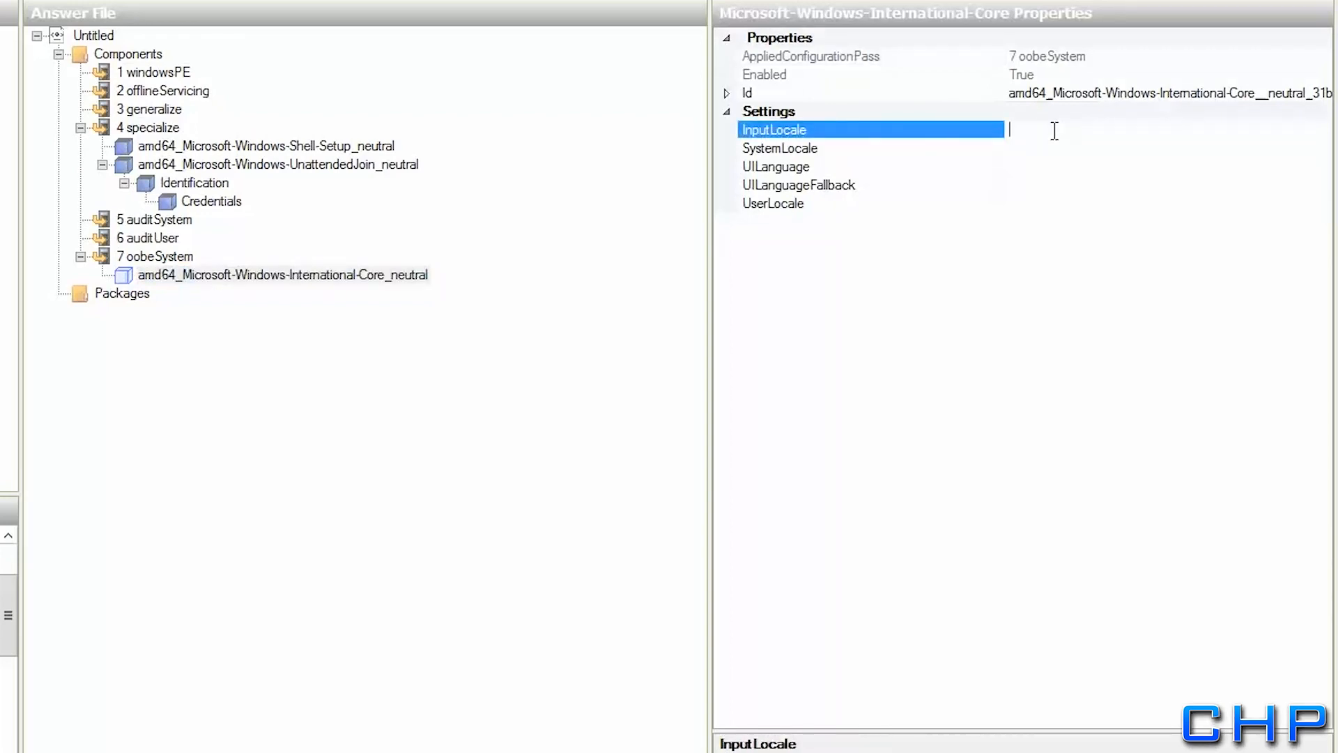
{"action": "type", "text": "en-us"}
{"action": "key", "text": "Return"}
{"action": "left_click", "coordinate": [1033, 152]}
{"action": "type", "text": "en-us"}
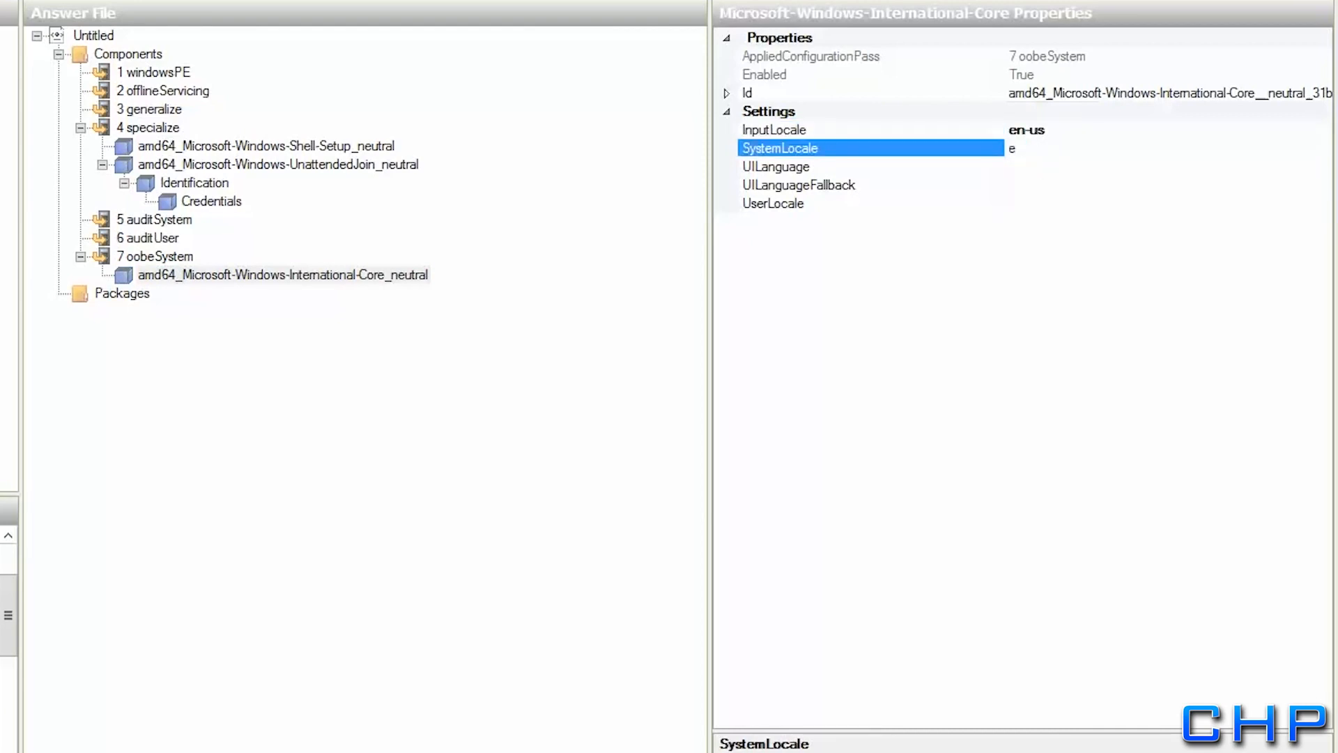
{"action": "key", "text": "Return"}
{"action": "left_click", "coordinate": [1032, 162]}
{"action": "type", "text": "en-us"}
{"action": "key", "text": "Return"}
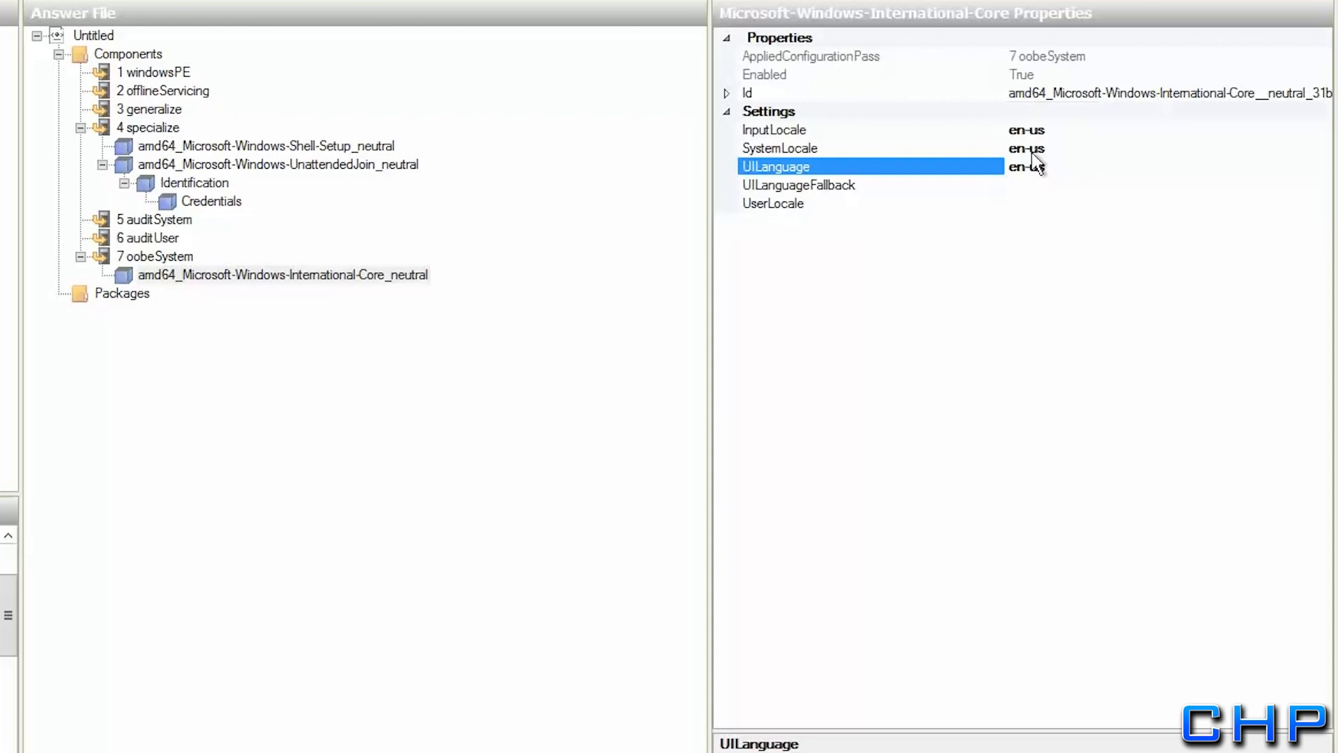
Set UILanguageFallback and UserLocale to en-us as well
{"action": "key", "text": "Down"}
{"action": "type", "text": "en-us"}
{"action": "key", "text": "Return"}
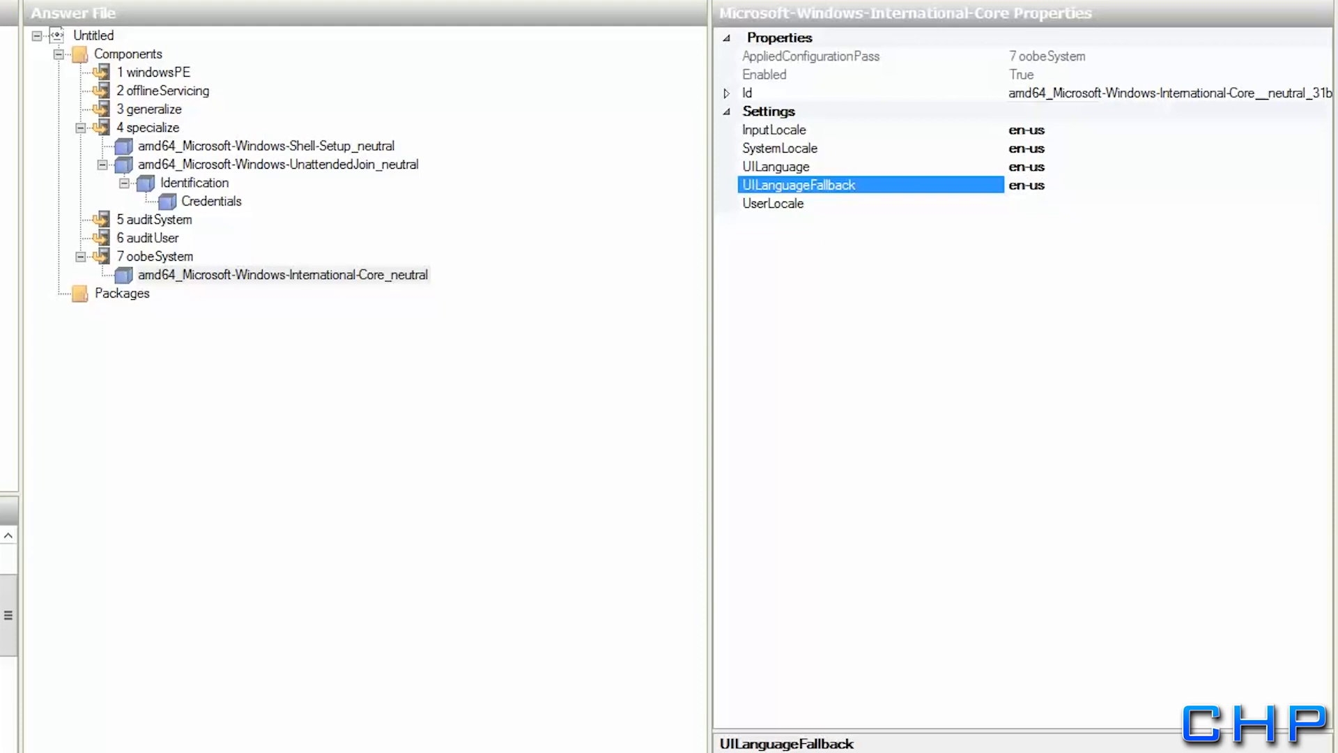
{"action": "key", "text": "Down"}
{"action": "type", "text": "en-us"}
{"action": "key", "text": "Return"}
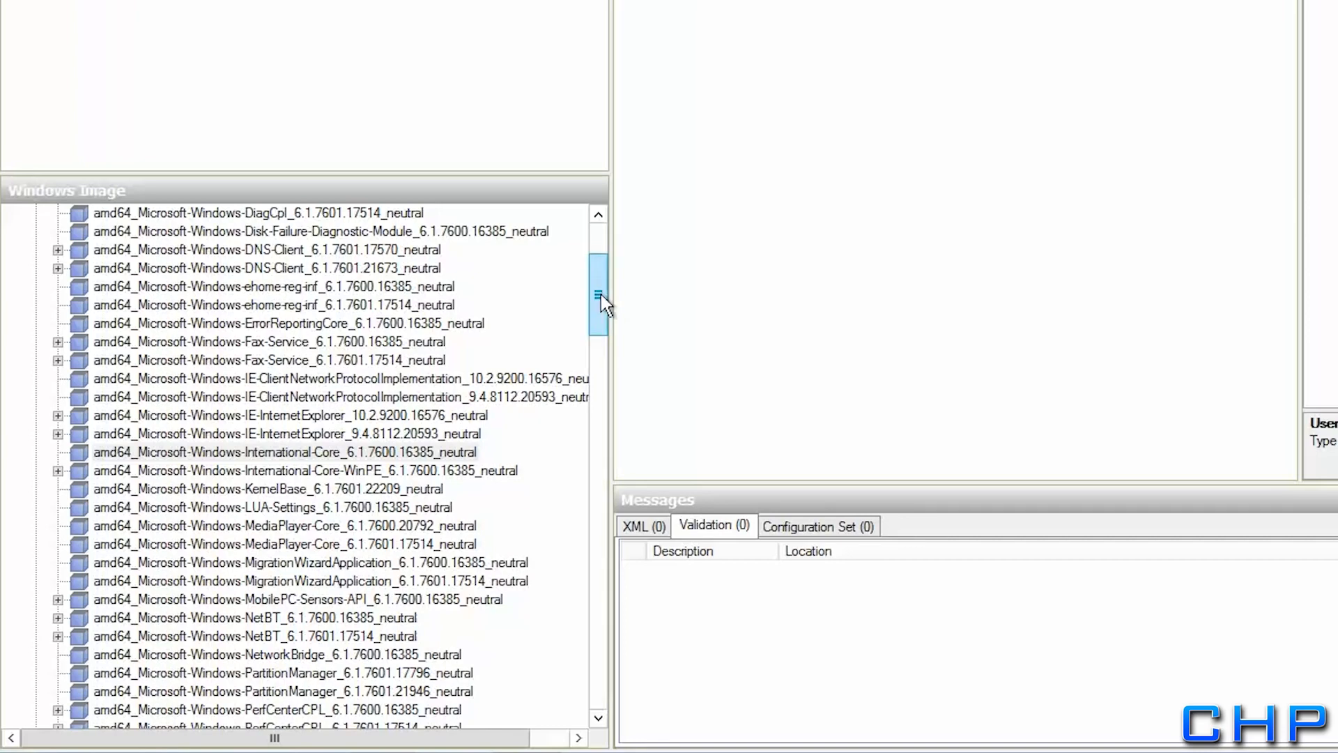
Expand Shell-Setup 6.1.7600 and add its AutoLogon setting to the oobeSystem pass
{"action": "left_click_drag", "start_coordinate": [601, 296], "coordinate": [601, 366]}
{"action": "scroll", "coordinate": [600, 370], "scroll_direction": "down", "scroll_amount": 7}
{"action": "scroll", "coordinate": [600, 369], "scroll_direction": "up", "scroll_amount": 6}
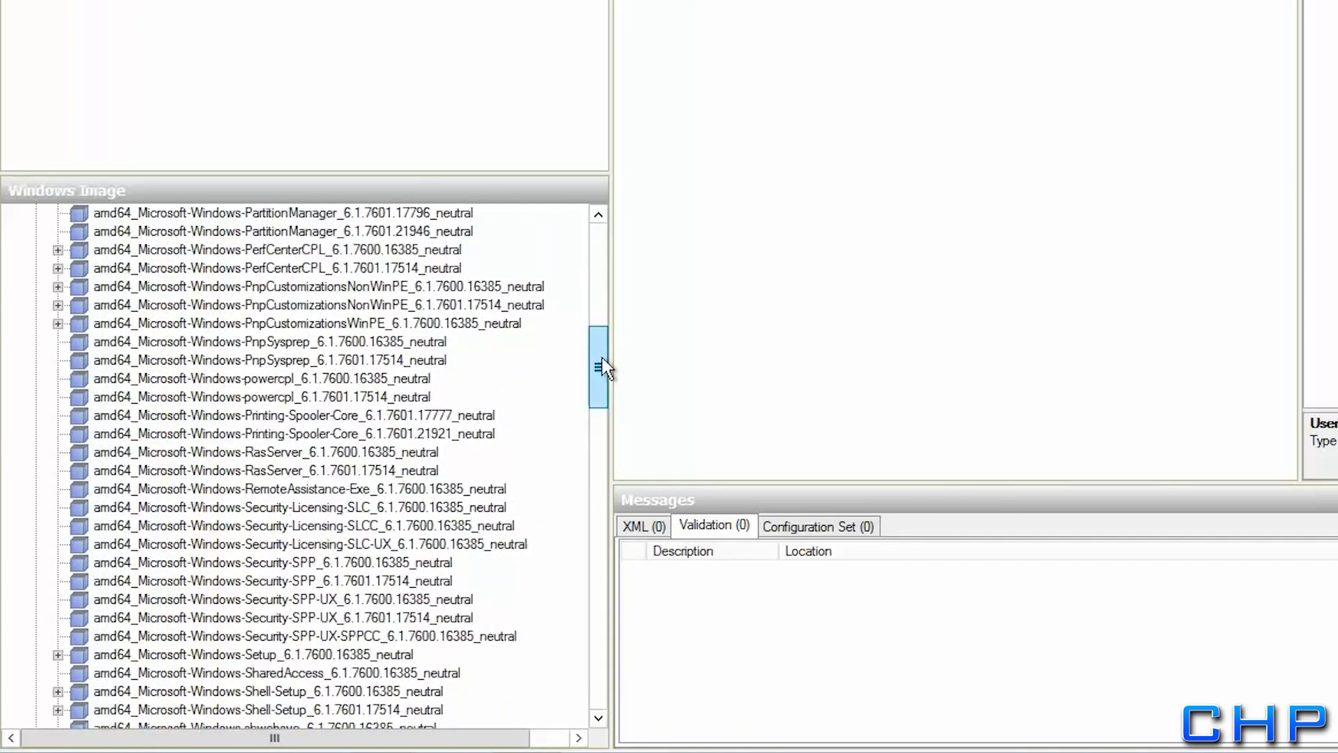
{"action": "left_click_drag", "start_coordinate": [603, 366], "coordinate": [606, 376]}
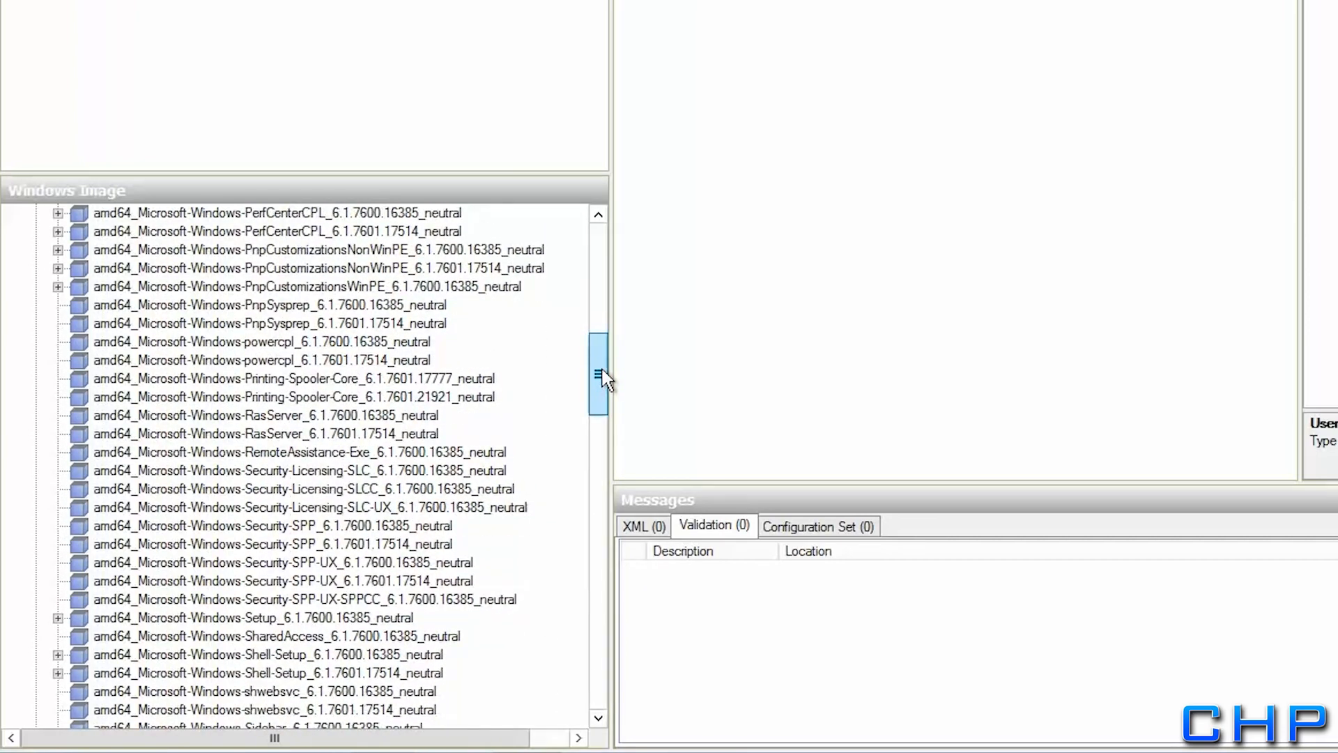
{"action": "left_click", "coordinate": [325, 658]}
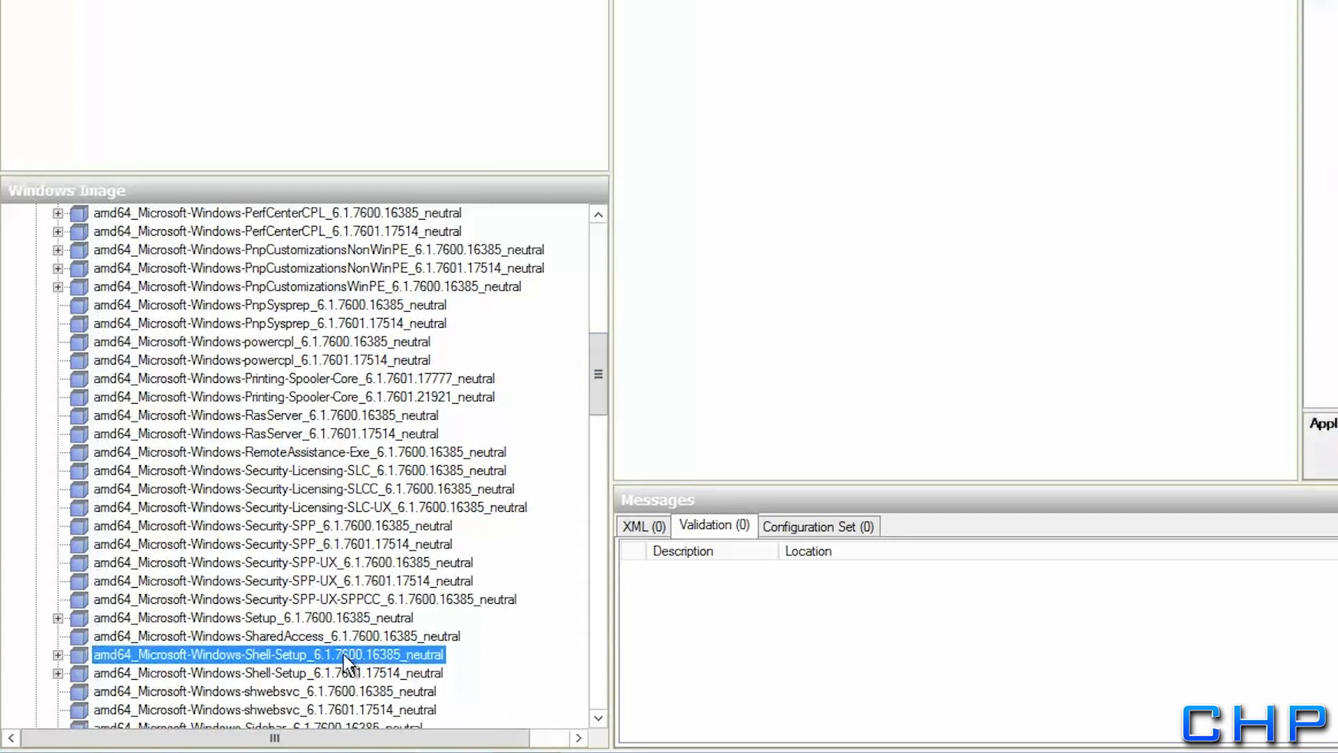
{"action": "left_click", "coordinate": [58, 655]}
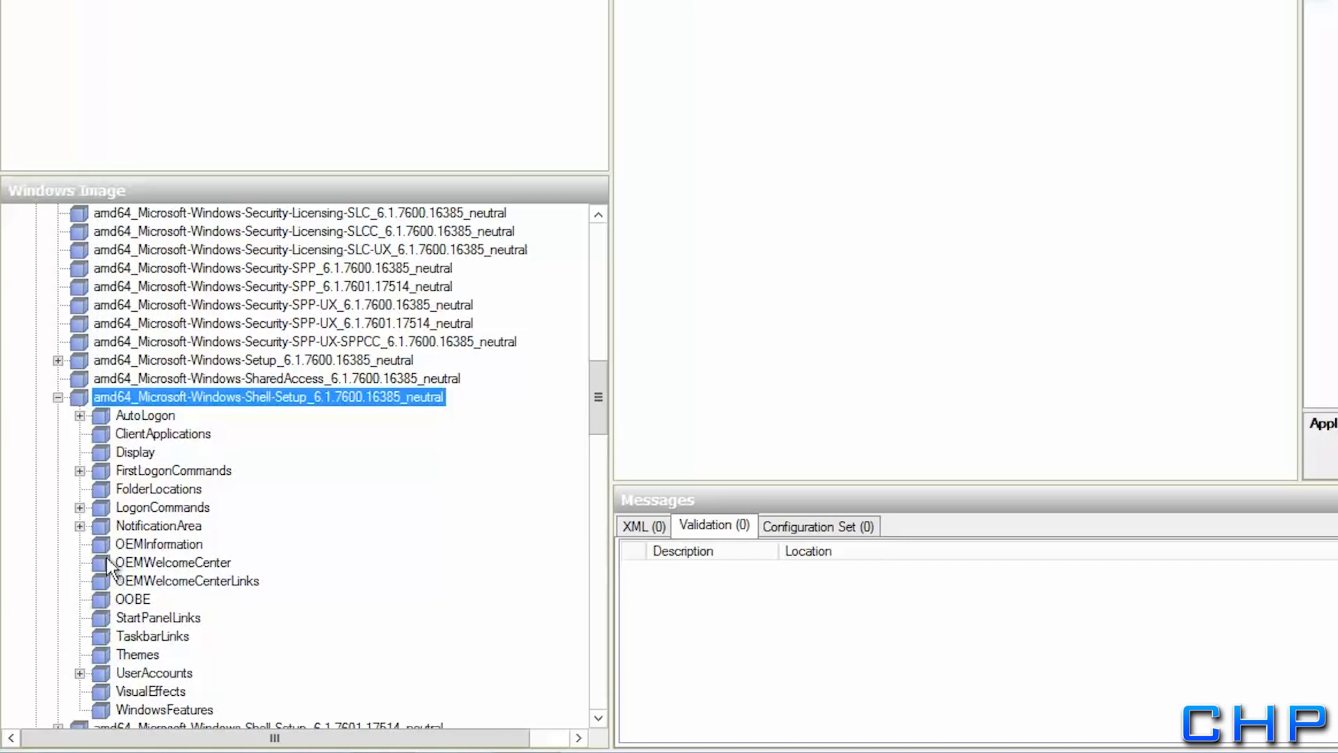
{"action": "left_click", "coordinate": [142, 418]}
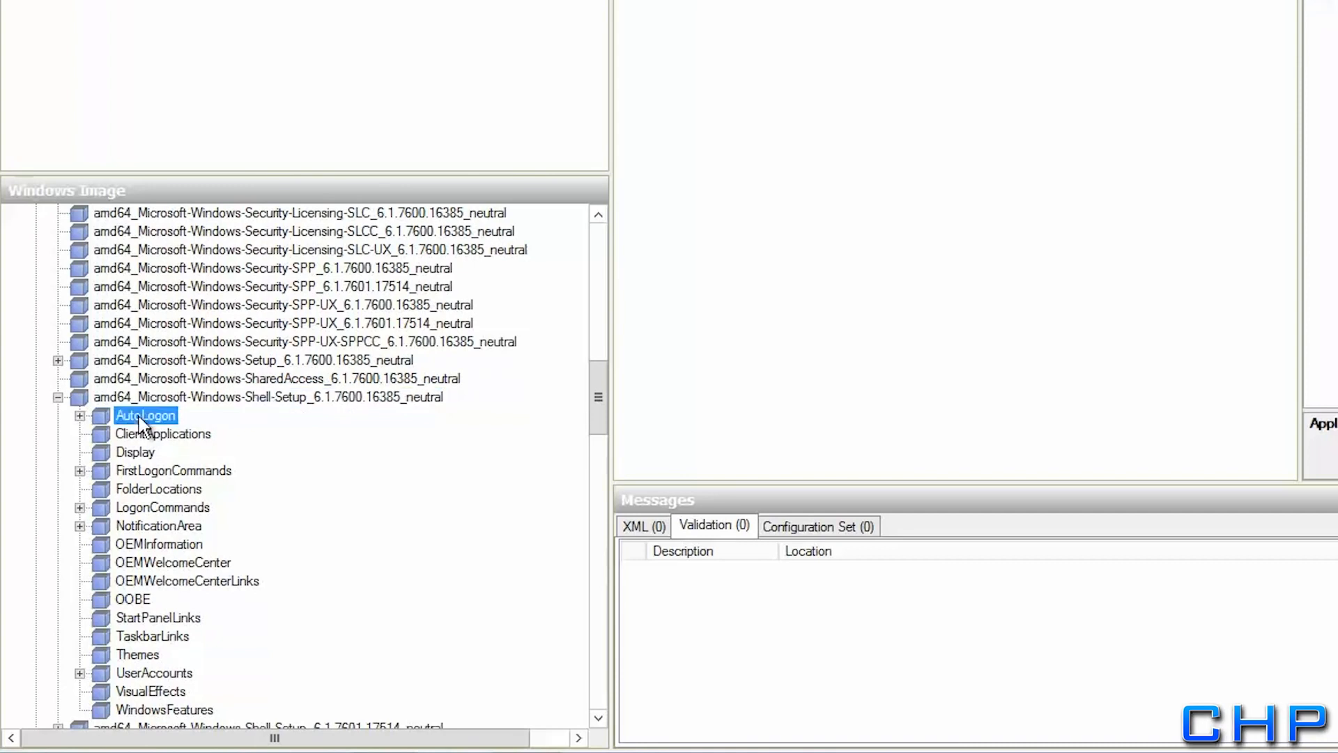
{"action": "right_click", "coordinate": [141, 417]}
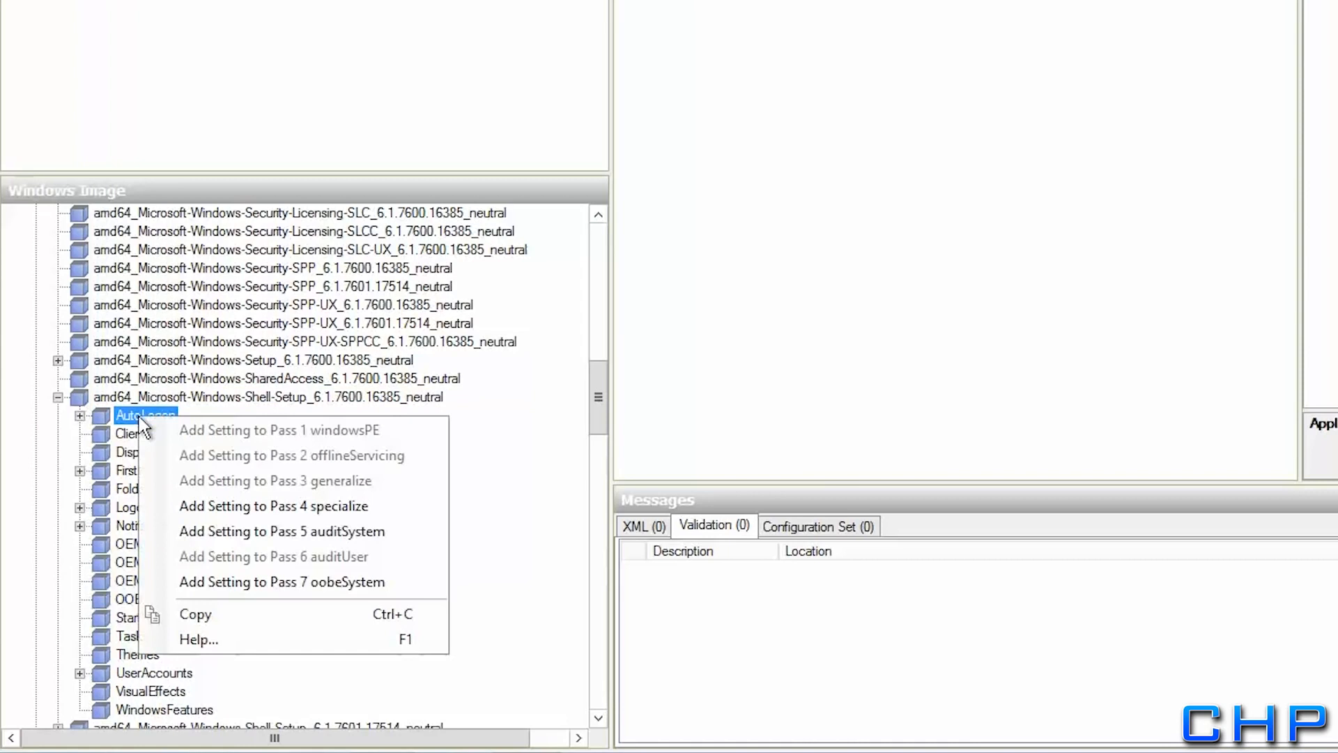
{"action": "left_click", "coordinate": [251, 582]}
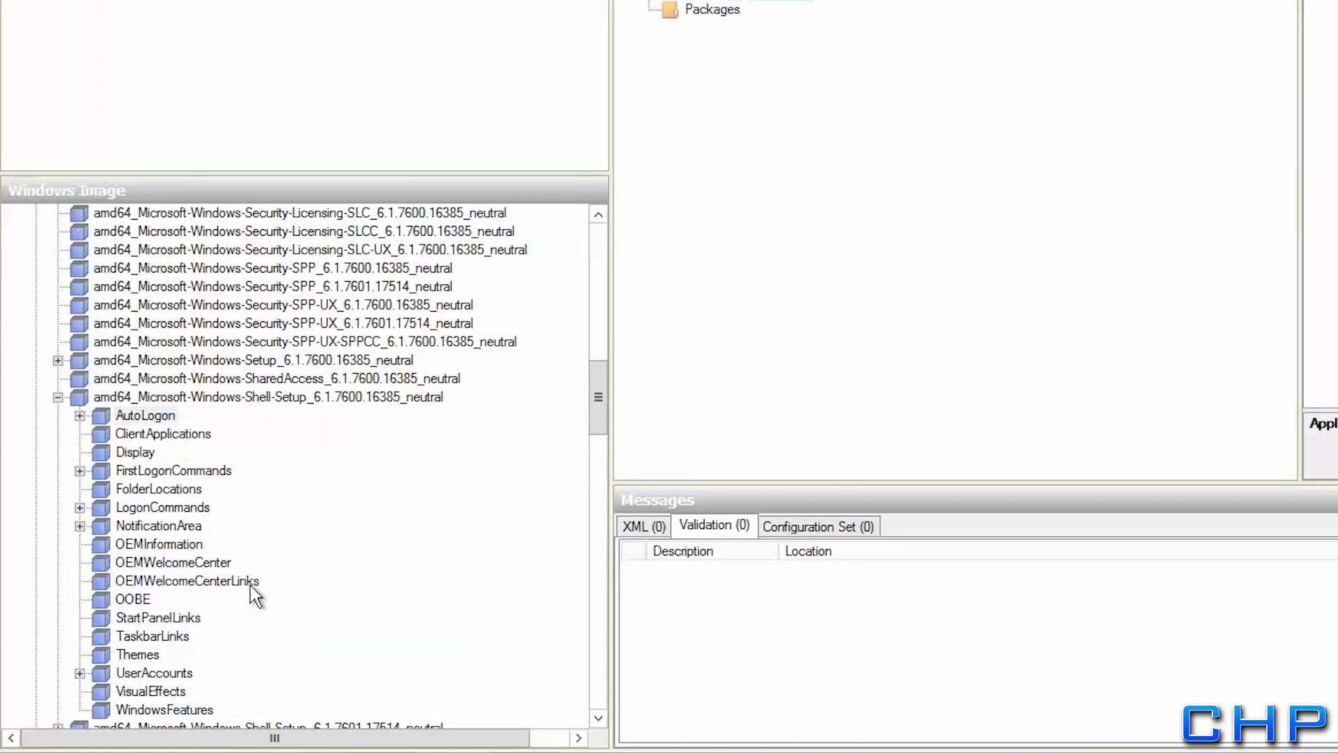
Add the OOBE and UserAccounts settings to the oobeSystem pass too
{"action": "right_click", "coordinate": [146, 600]}
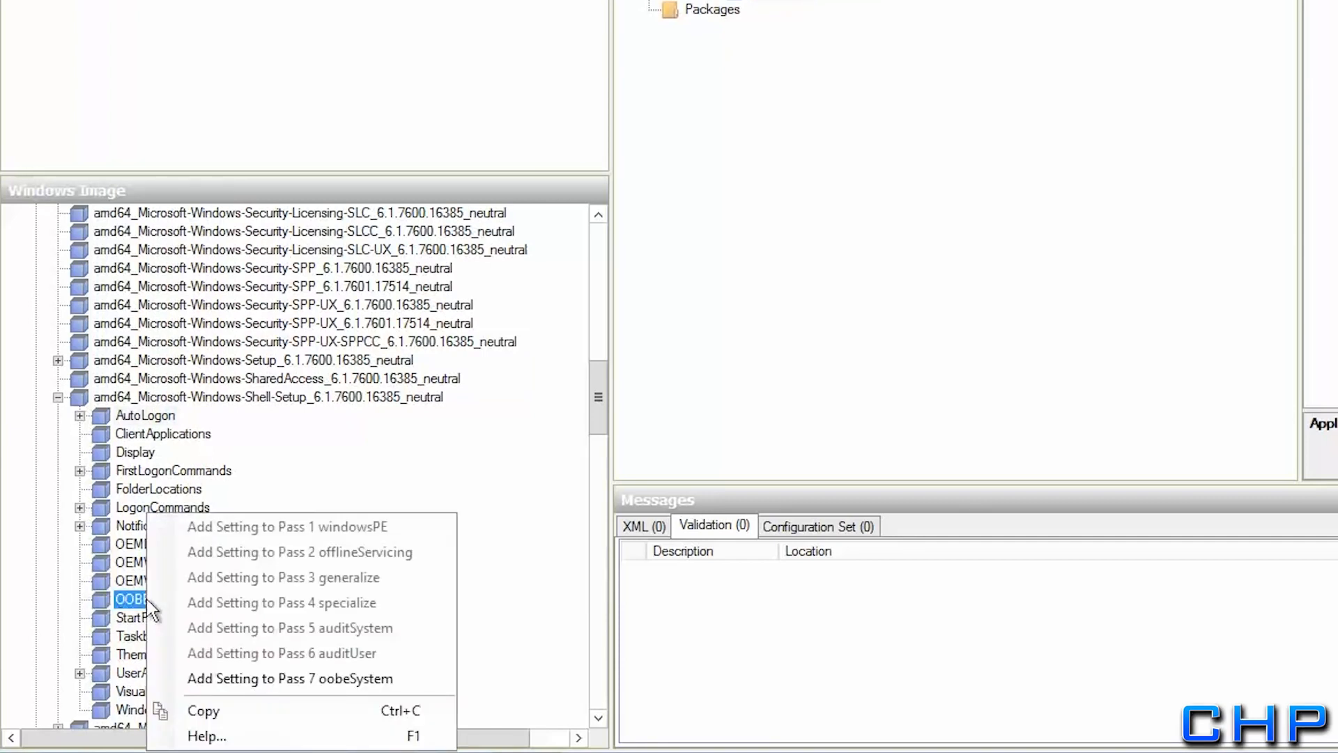
{"action": "left_click", "coordinate": [216, 673]}
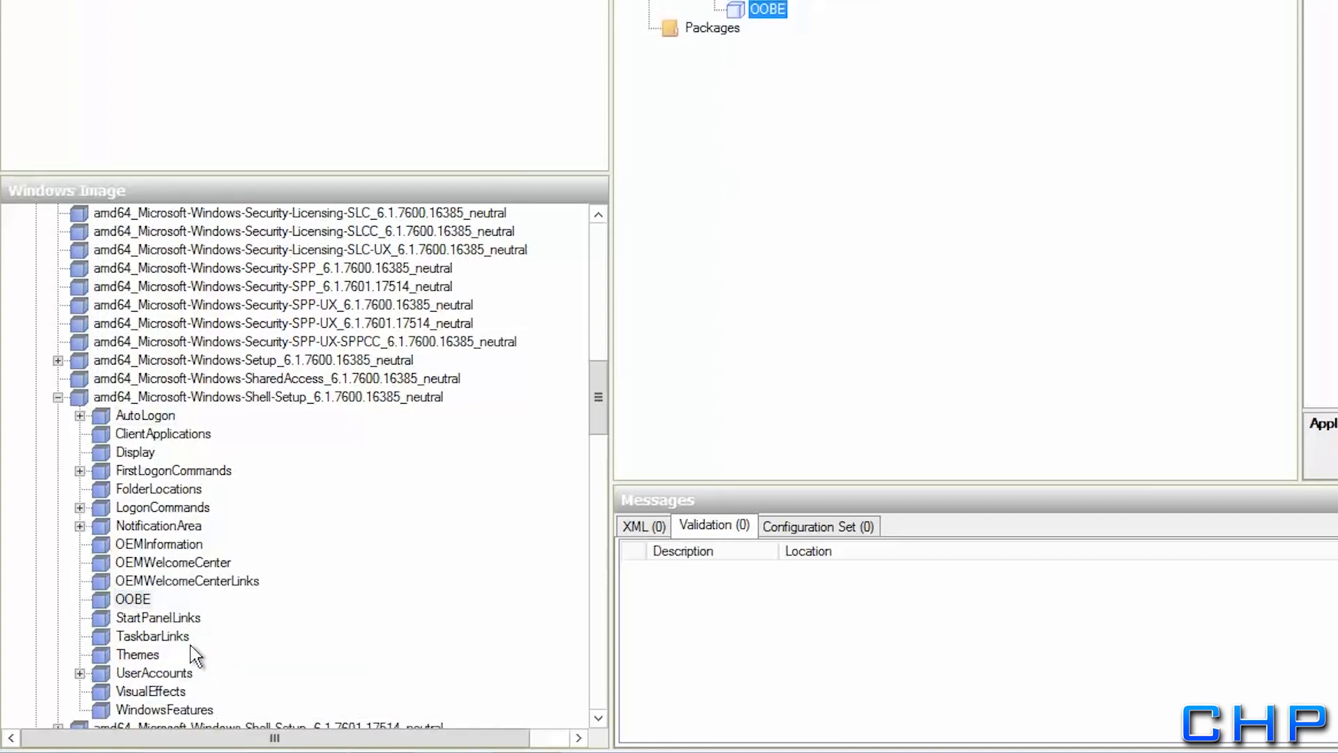
{"action": "double_click", "coordinate": [90, 671]}
{"action": "right_click", "coordinate": [99, 672]}
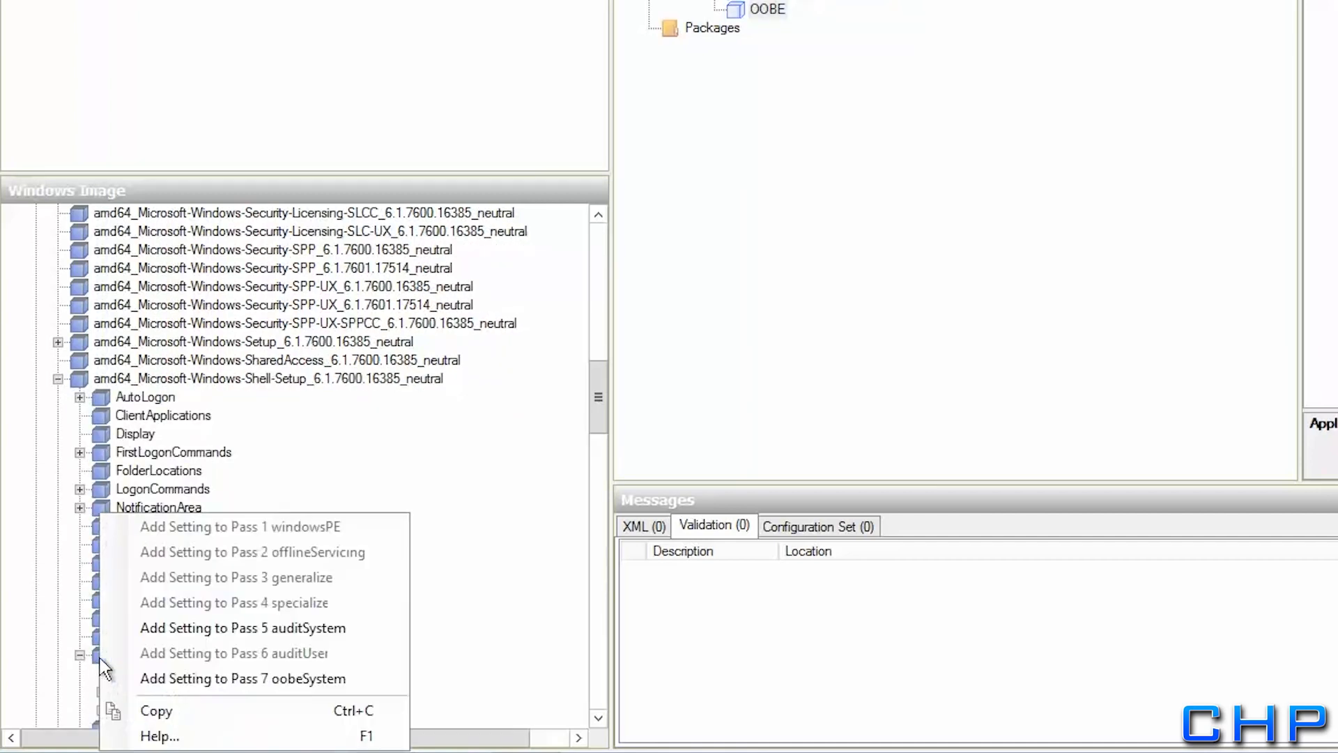
{"action": "left_click", "coordinate": [144, 678]}
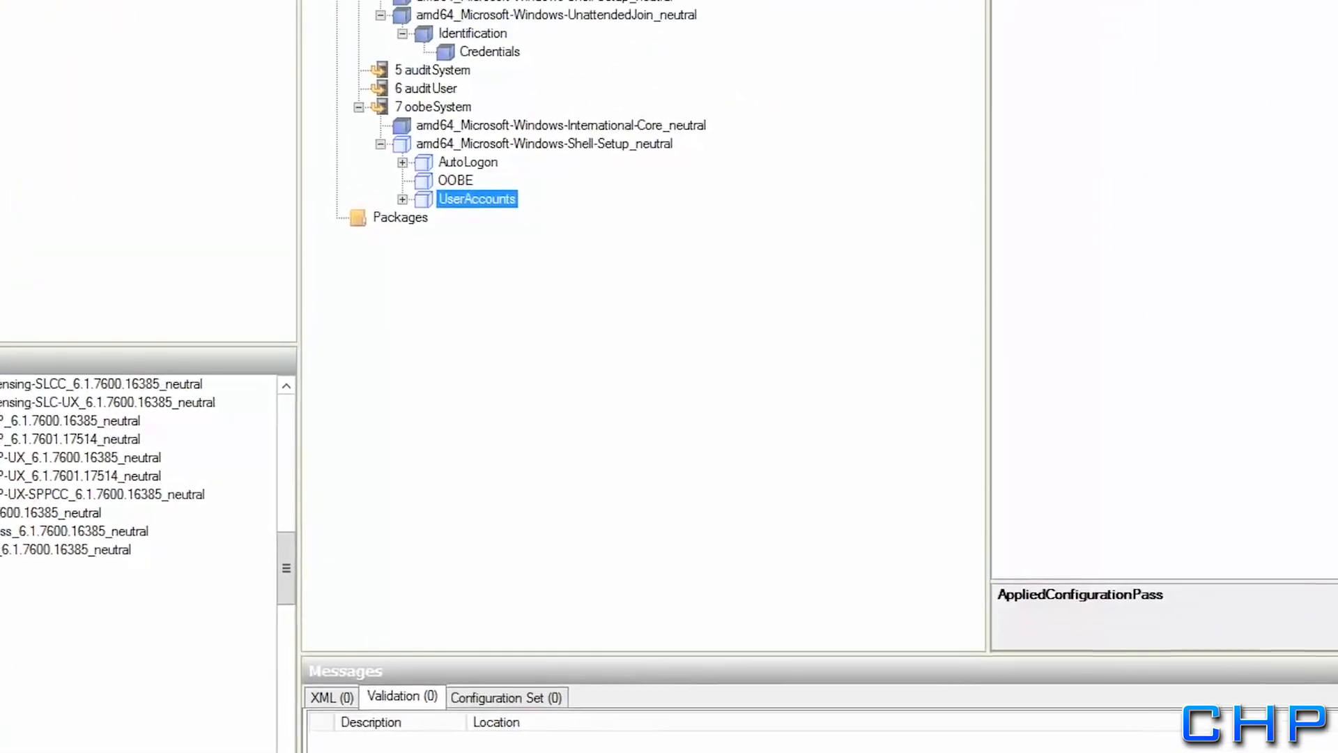
Set the oobeSystem Shell-Setup TimeZone to pacific standard time, then select AutoLogon
{"action": "left_click", "coordinate": [148, 311]}
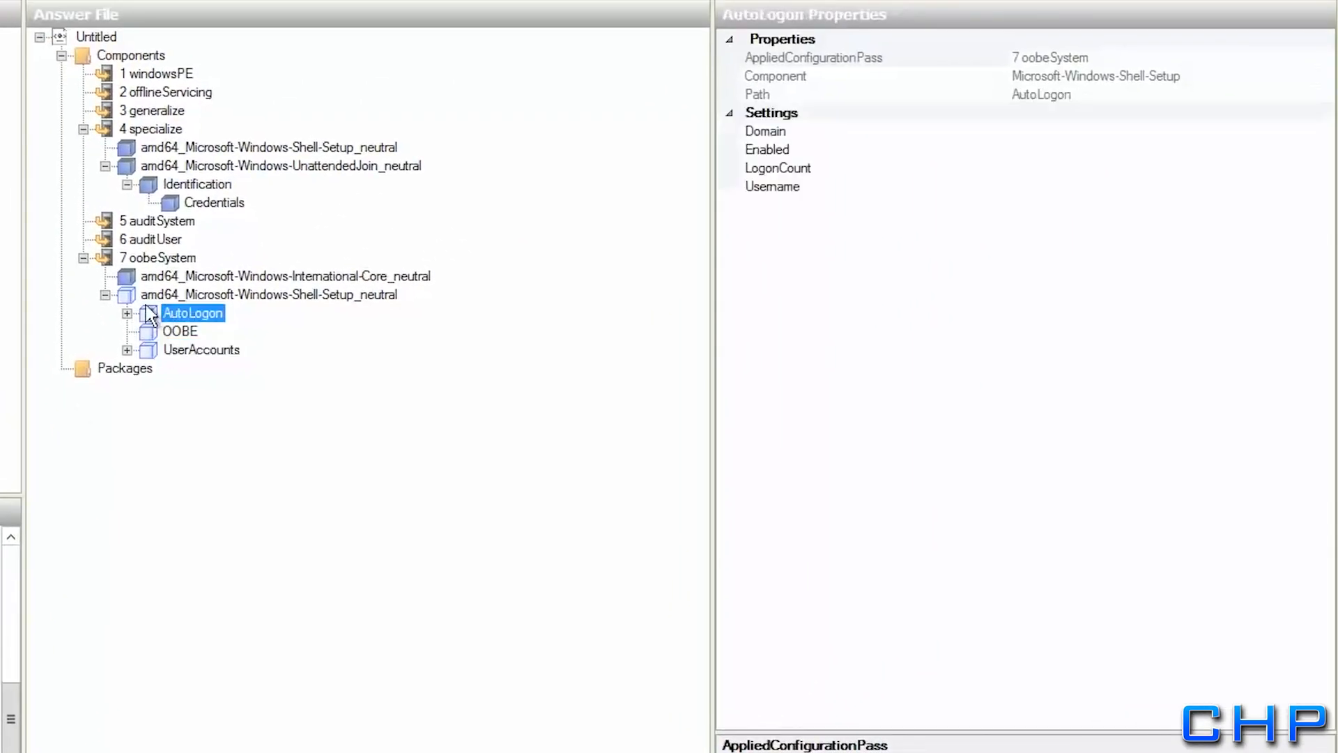
{"action": "left_click", "coordinate": [148, 297]}
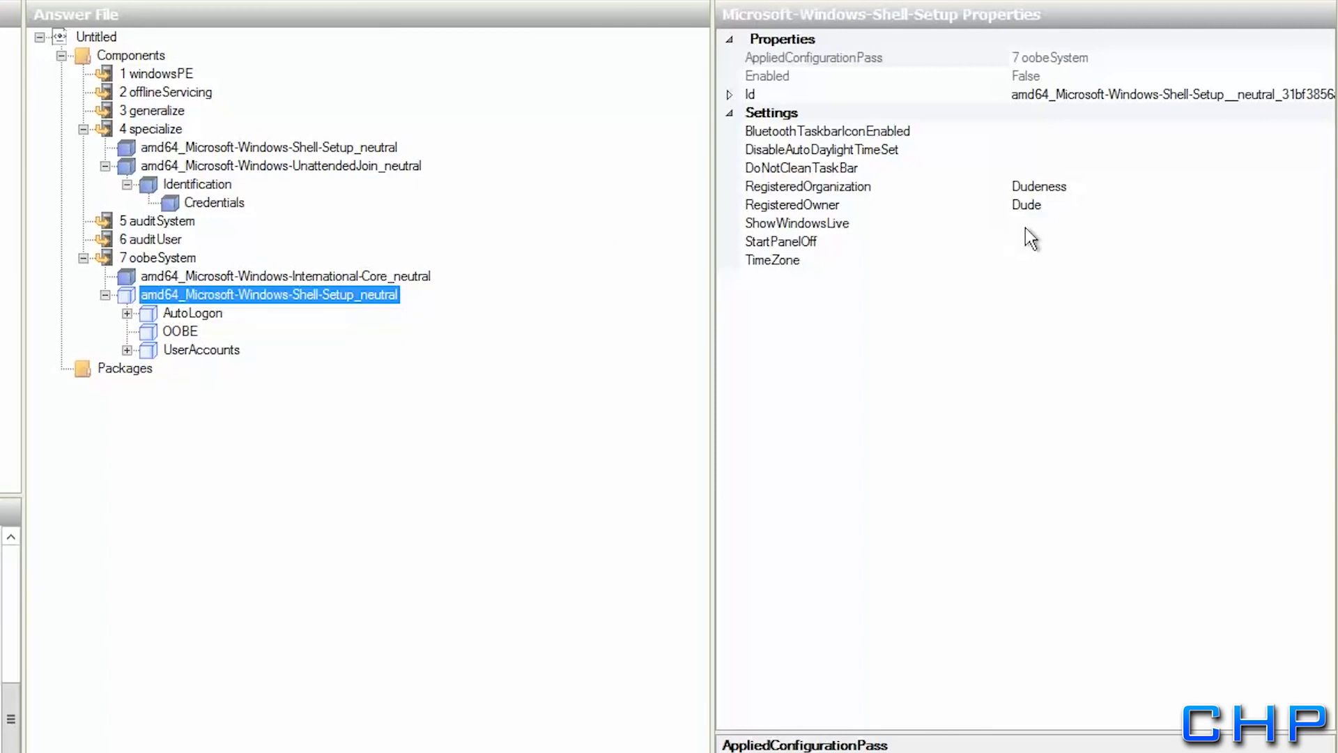
{"action": "left_click", "coordinate": [1059, 259]}
{"action": "type", "text": "paci"}
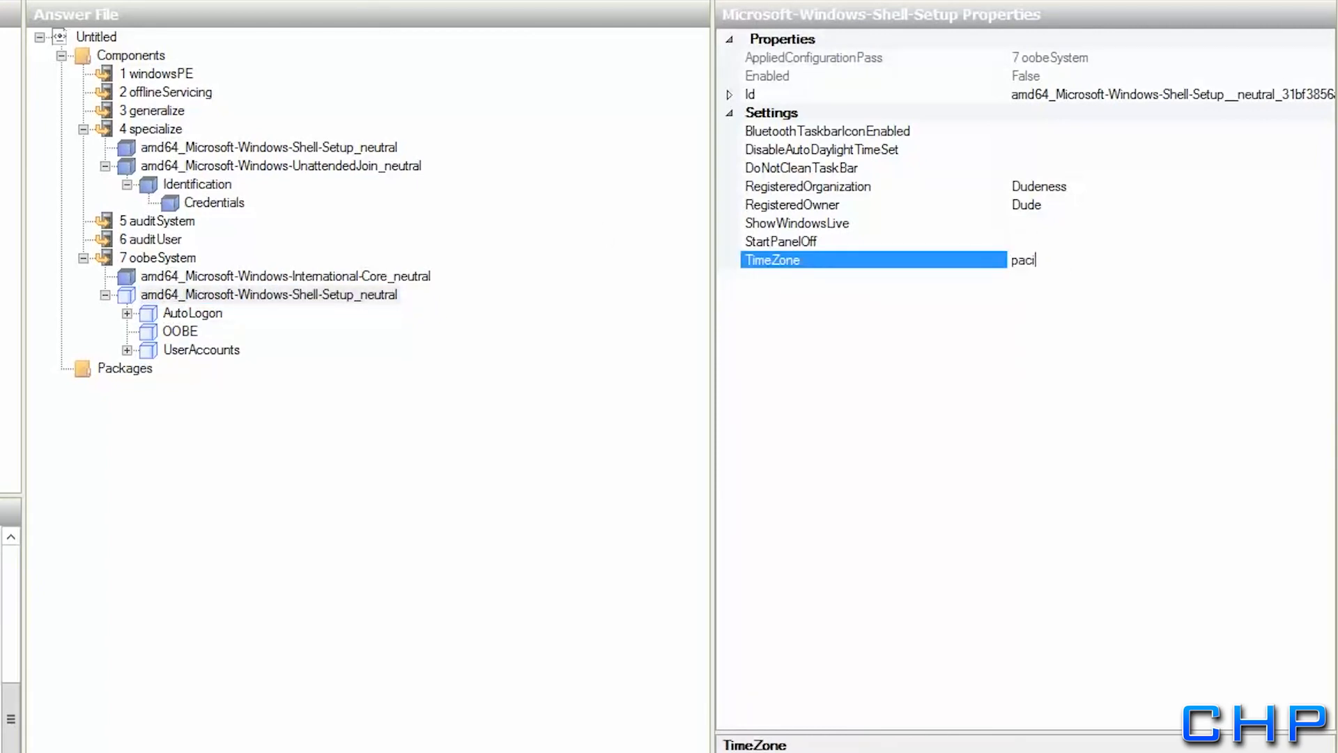
{"action": "type", "text": "fic standard time"}
{"action": "key", "text": "Return"}
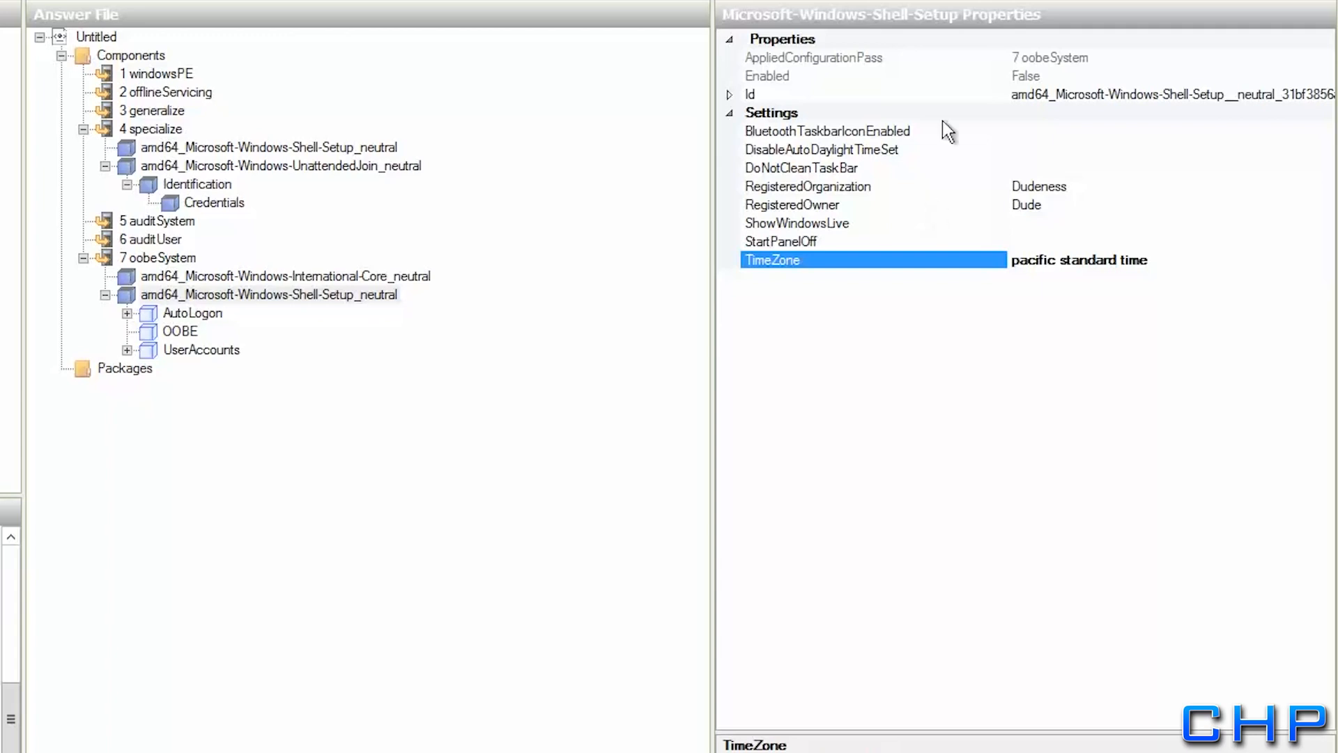
{"action": "left_click", "coordinate": [193, 313]}
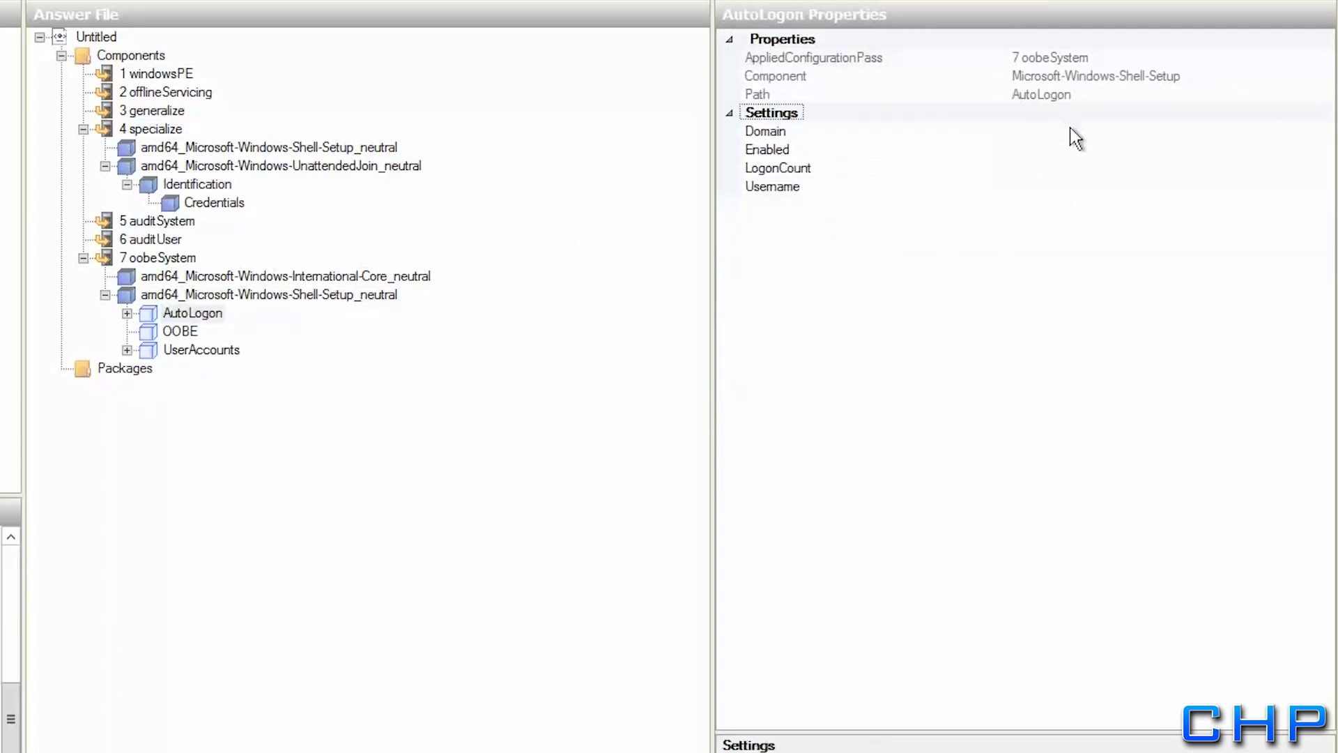
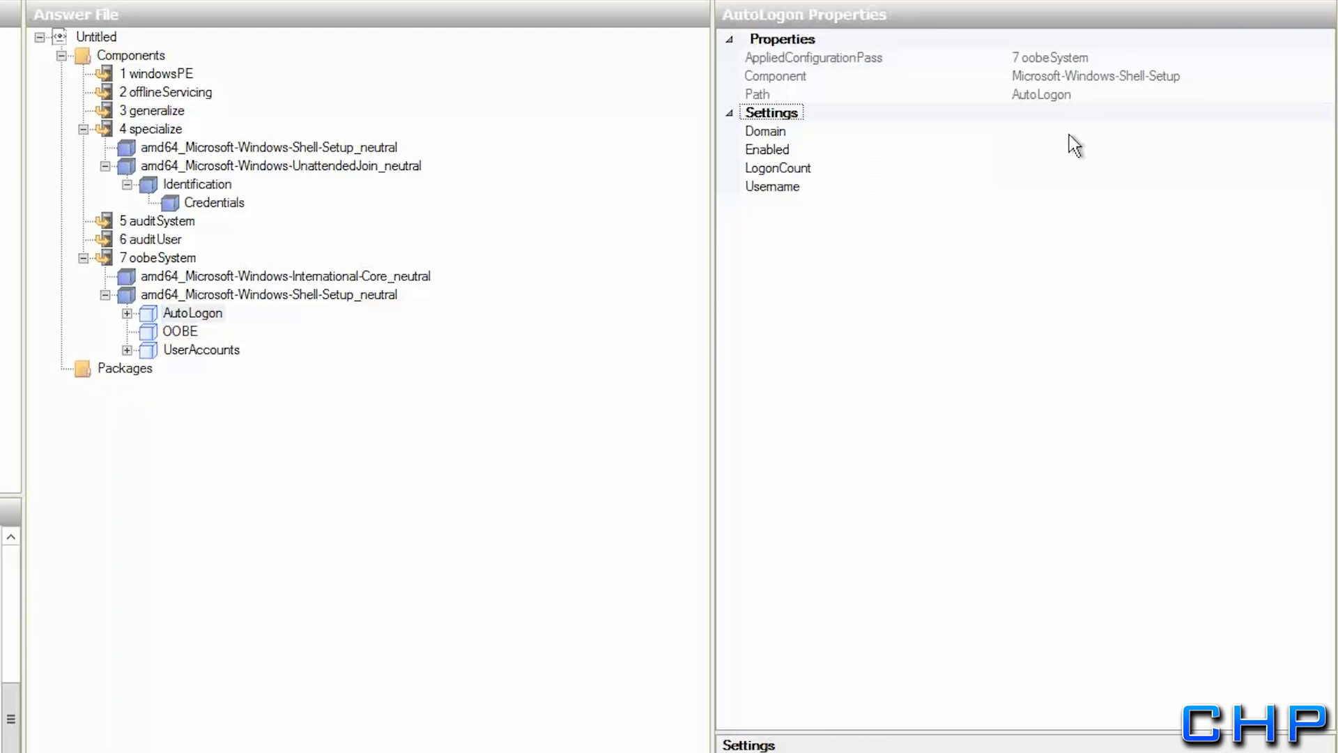
Set AutoLogon Domain to rollingharrier.local, Enabled to true, LogonCount to 5, and enter the username
{"action": "left_click", "coordinate": [1069, 135]}
{"action": "type", "text": "rollingharrier.local"}
{"action": "key", "text": "Return"}
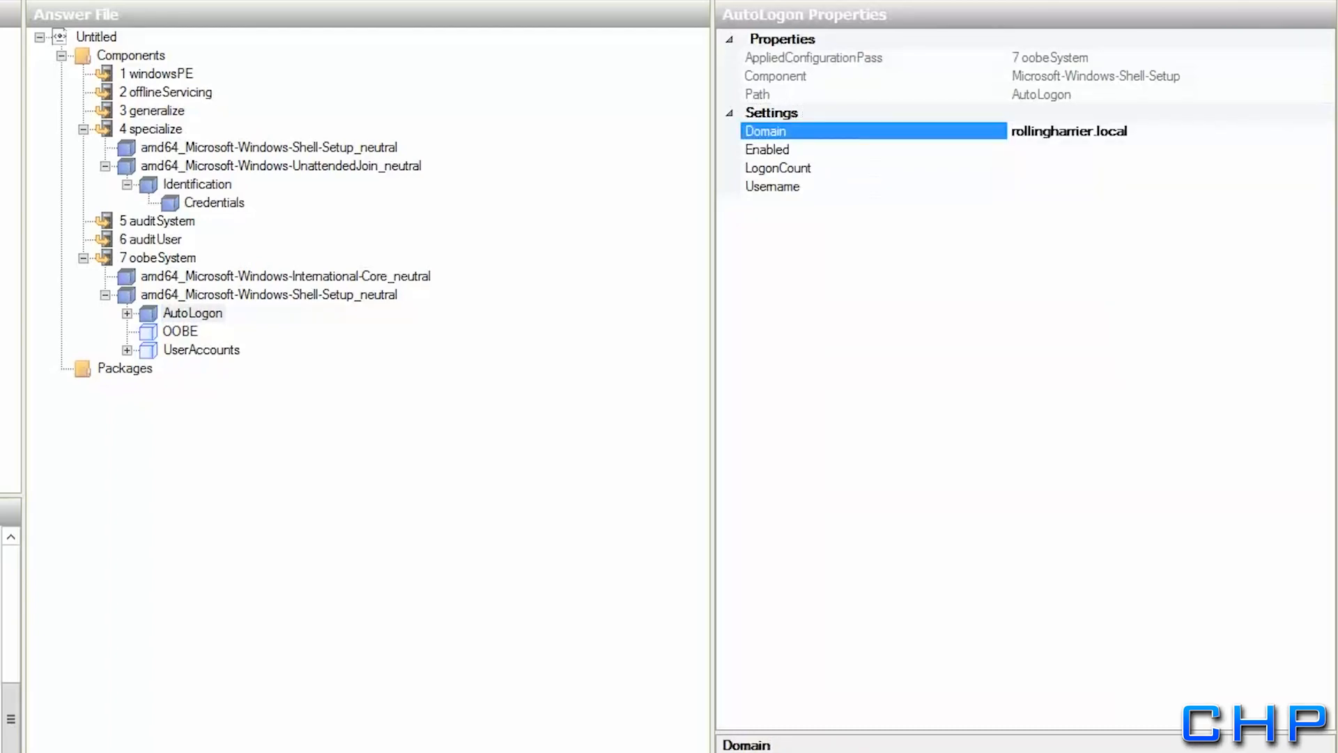
{"action": "left_click", "coordinate": [1073, 154]}
{"action": "left_click", "coordinate": [1323, 149]}
{"action": "left_click", "coordinate": [1054, 170]}
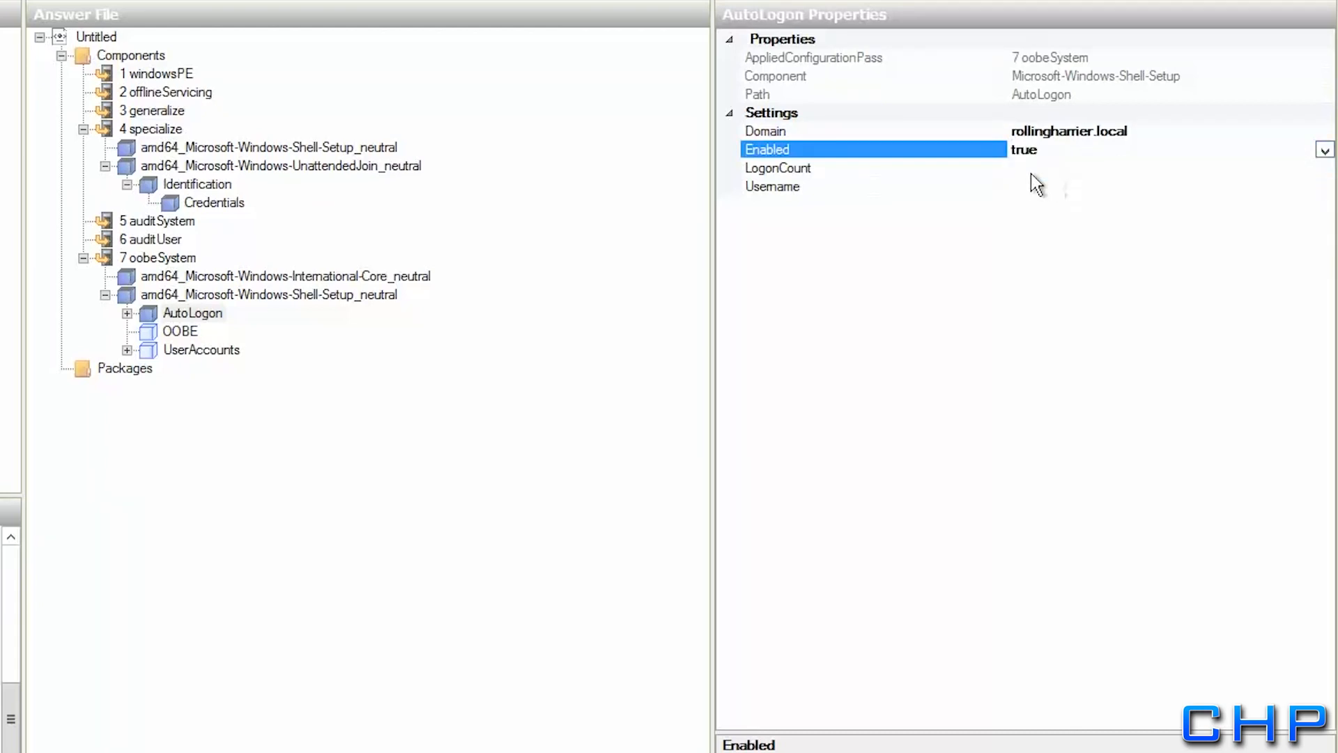
{"action": "left_click", "coordinate": [1033, 170]}
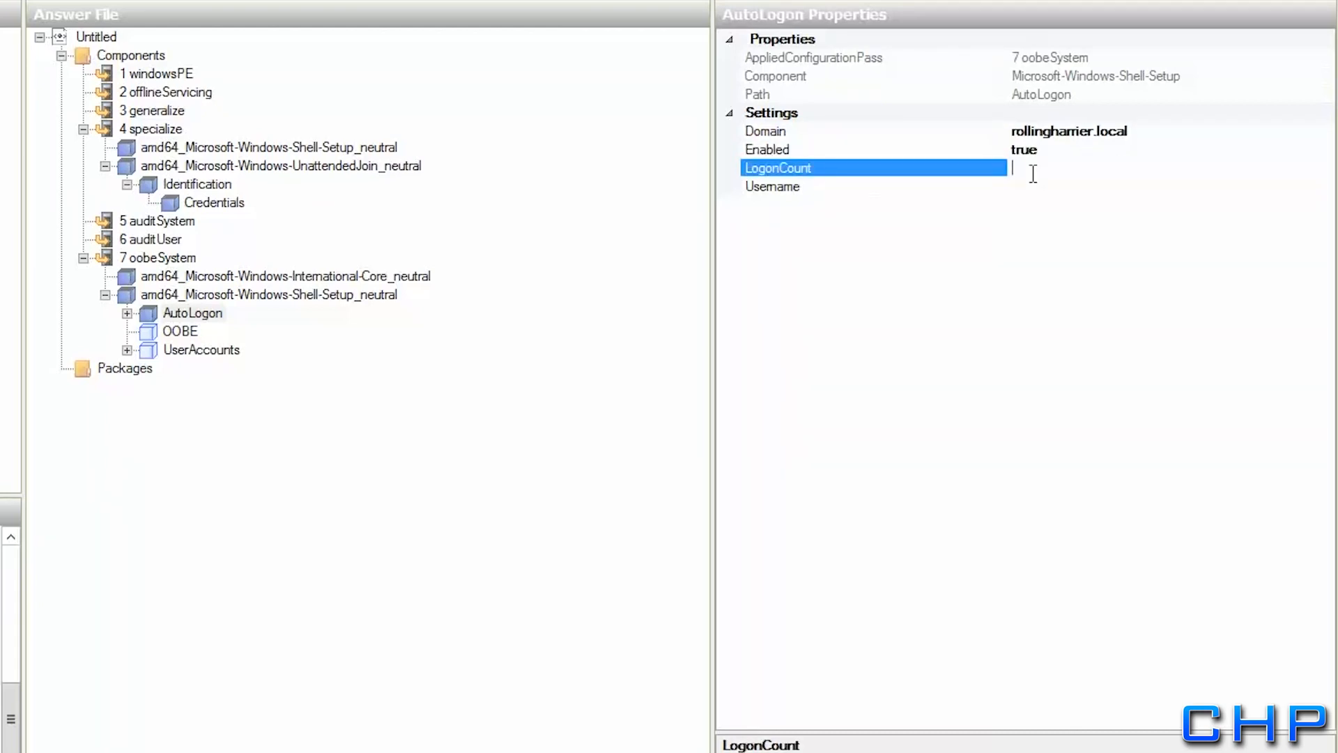
{"action": "type", "text": "5"}
{"action": "left_click", "coordinate": [1038, 188]}
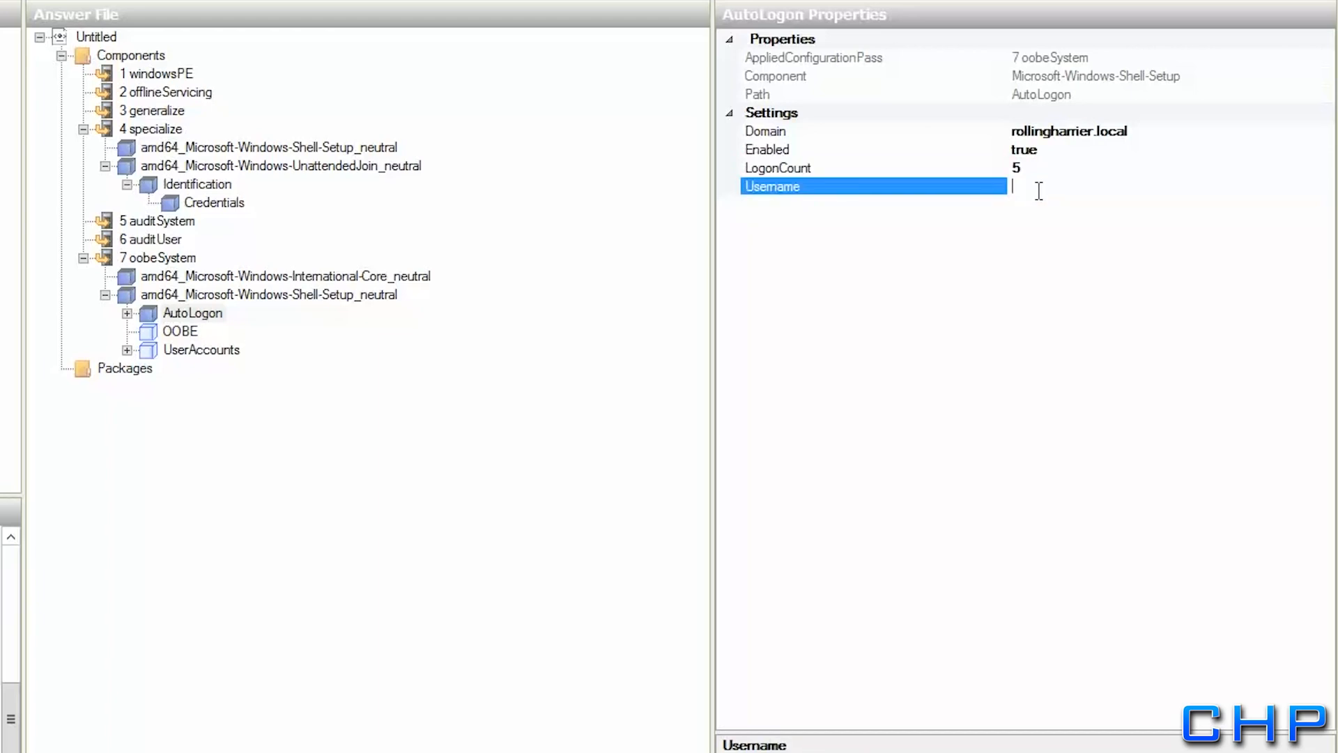
{"action": "type", "text": "Dude"}
{"action": "key", "text": "Return"}
Enter the account password as the AutoLogon Password value
{"action": "left_click", "coordinate": [150, 313]}
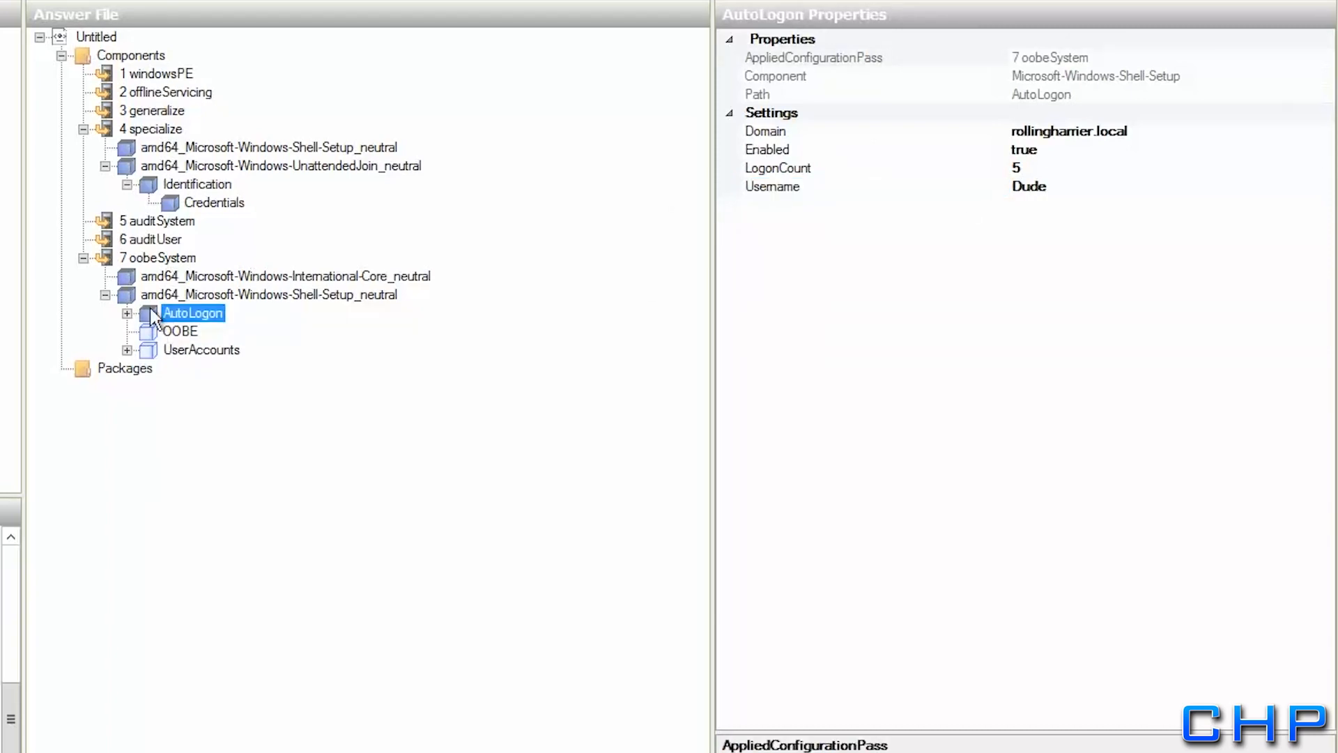
{"action": "left_click", "coordinate": [126, 313]}
{"action": "left_click", "coordinate": [184, 333]}
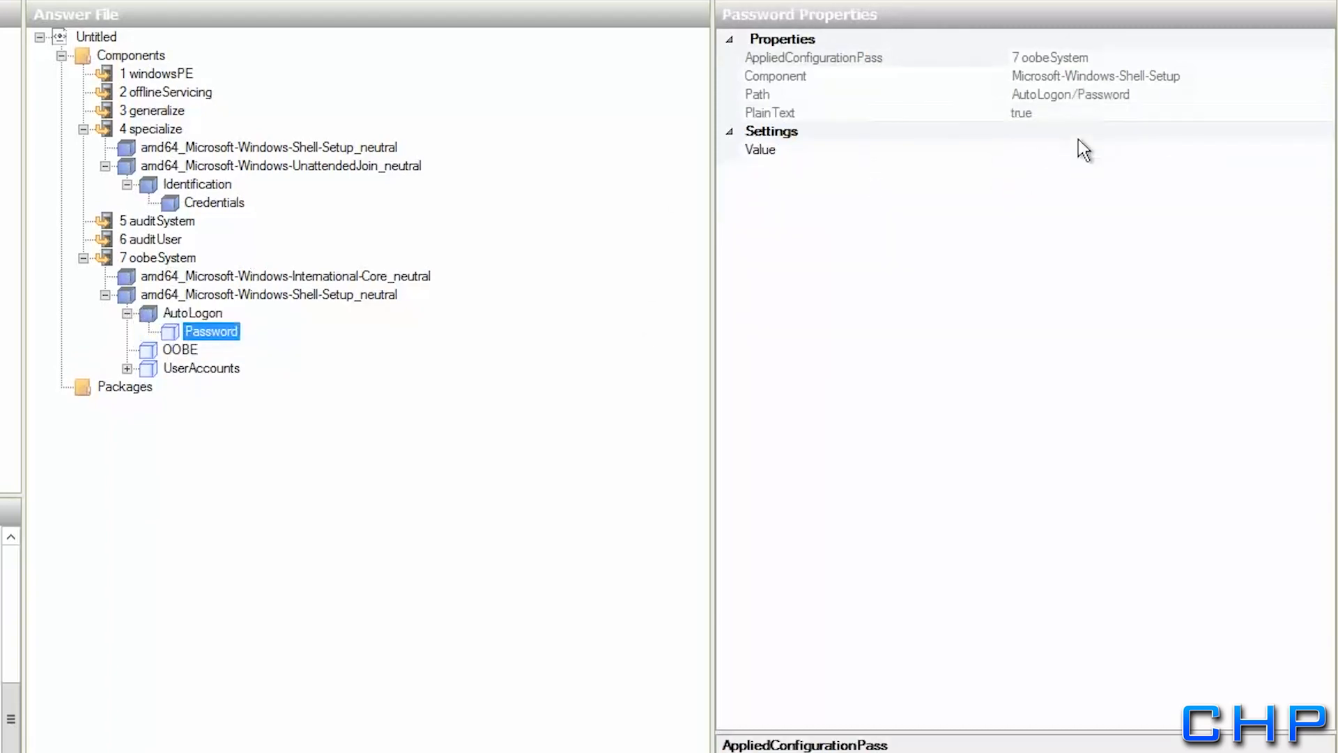
{"action": "left_click", "coordinate": [1062, 150]}
{"action": "type", "text": "P"}
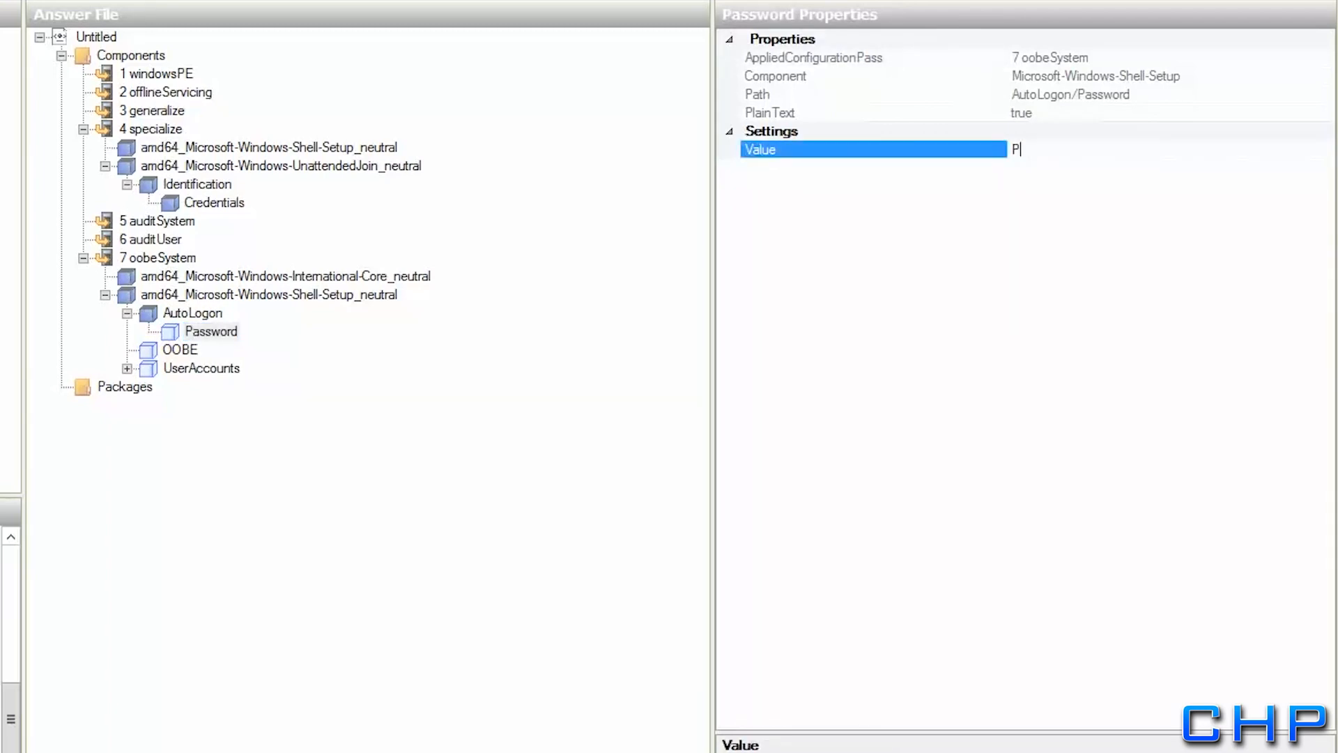
{"action": "type", "text": "a$$w0rd"}
{"action": "key", "text": "Return"}
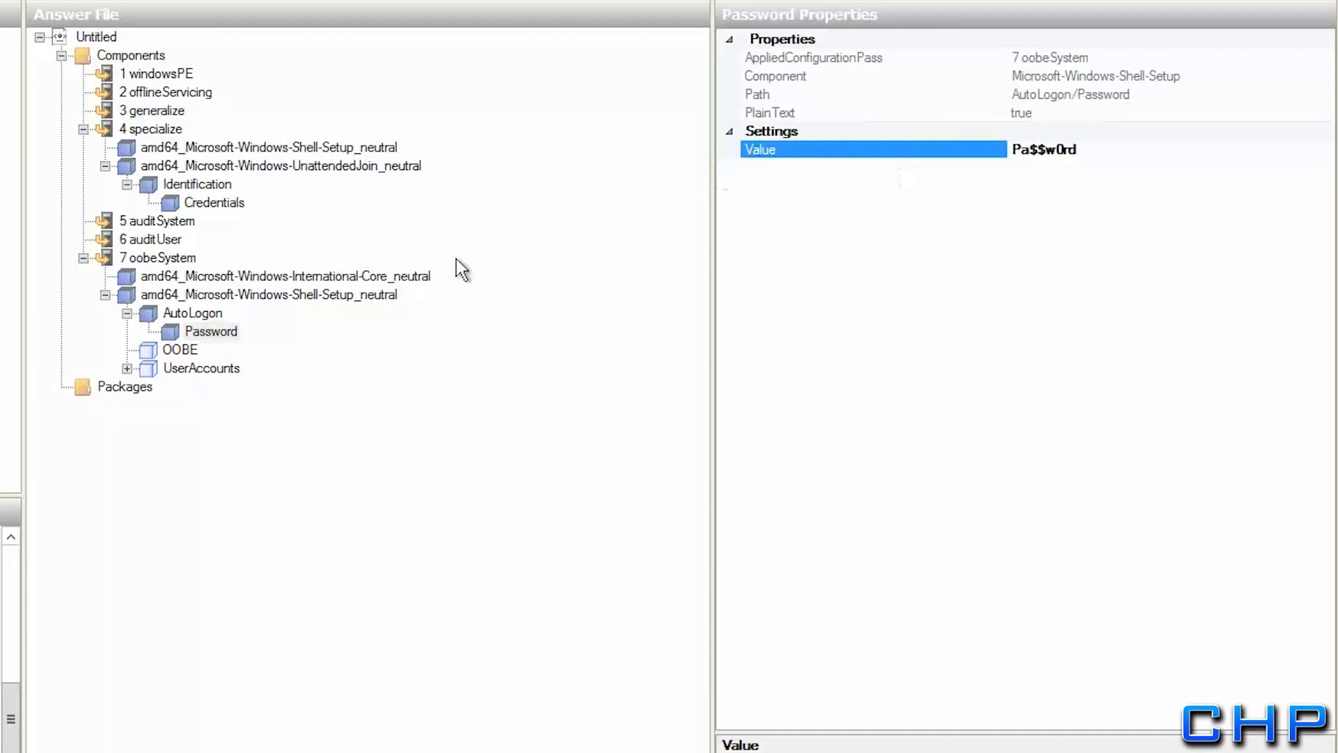
{"action": "left_click", "coordinate": [153, 350]}
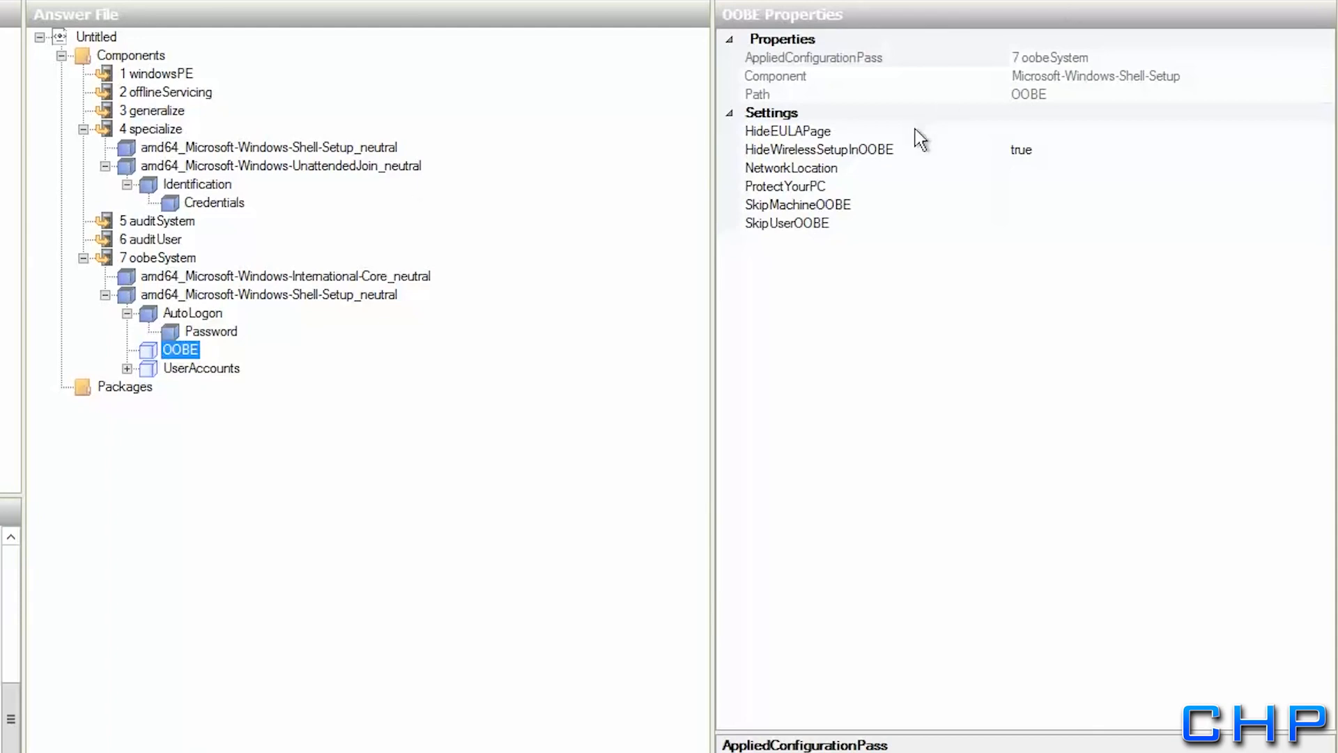
Set OOBE HideEULAPage to true, NetworkLocation to Work and ProtectYourPC to 1
{"action": "left_click", "coordinate": [1018, 133]}
{"action": "left_click", "coordinate": [1320, 131]}
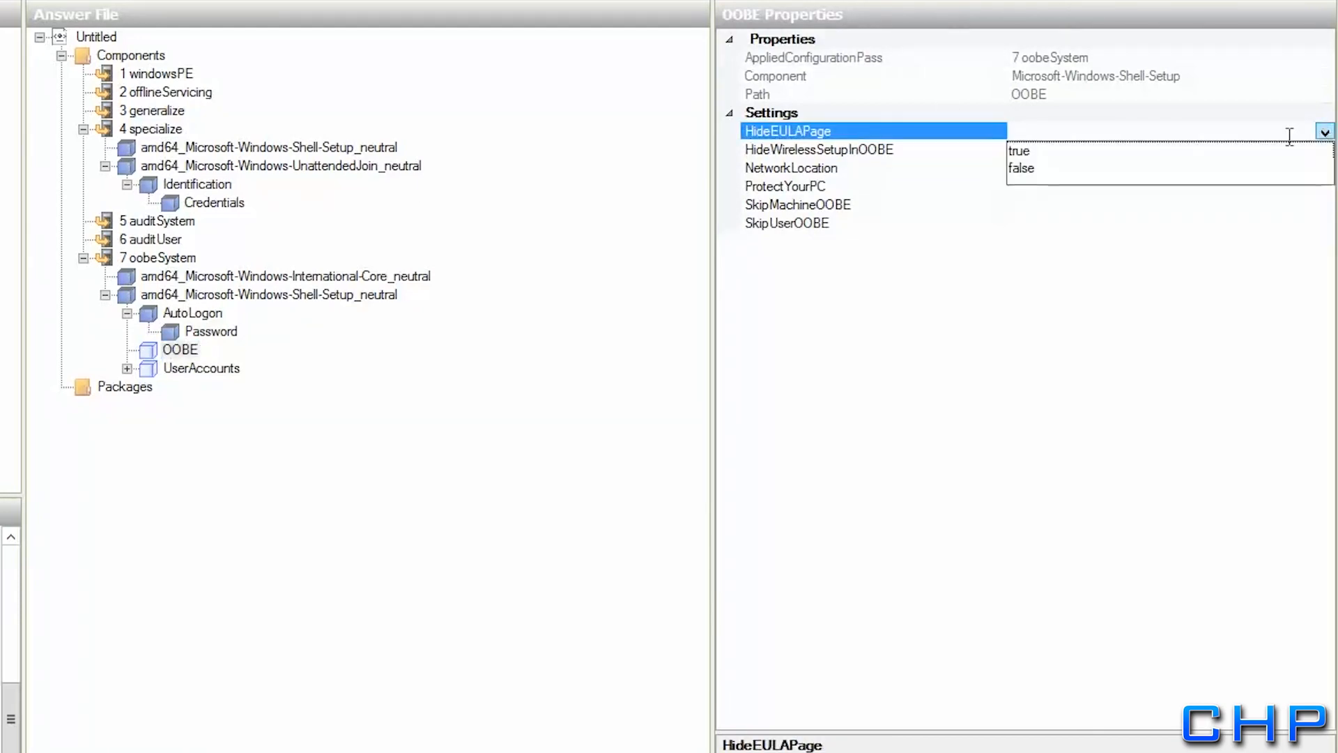
{"action": "left_click", "coordinate": [1017, 150]}
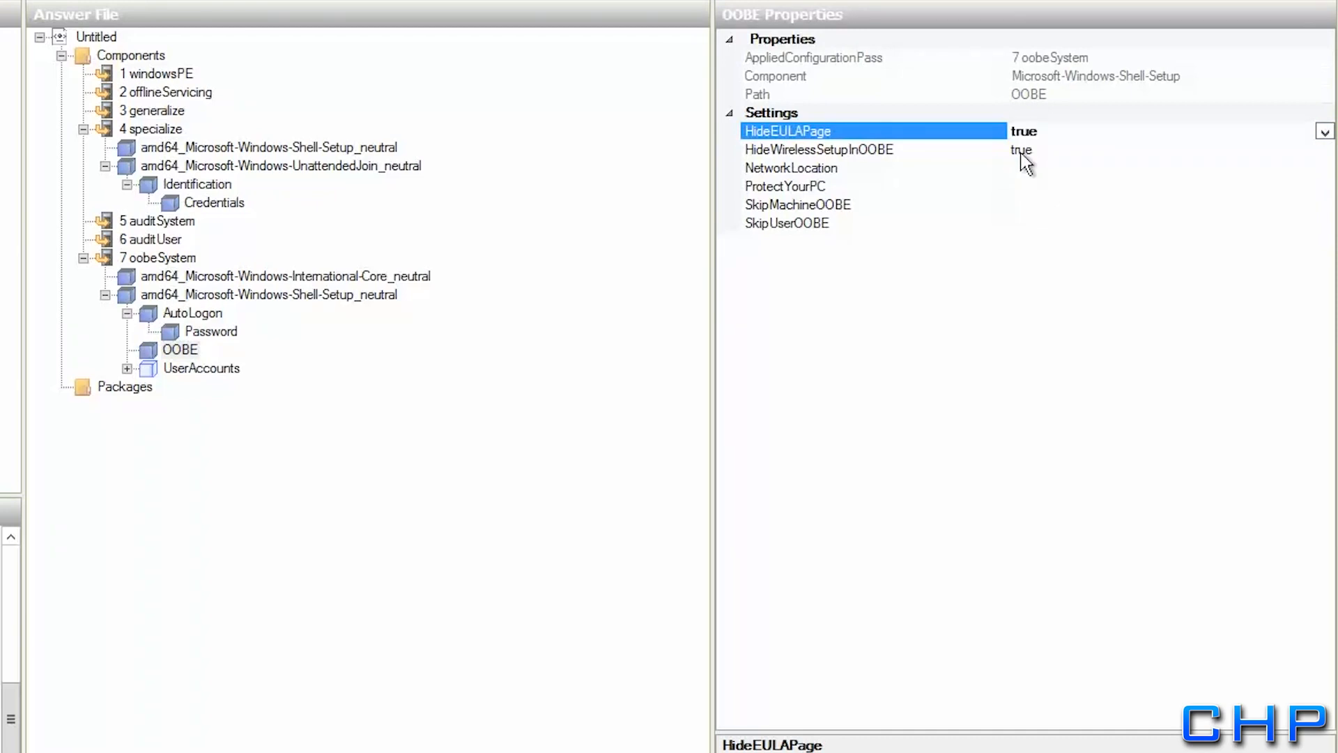
{"action": "left_click", "coordinate": [1021, 168]}
{"action": "left_click", "coordinate": [1324, 169]}
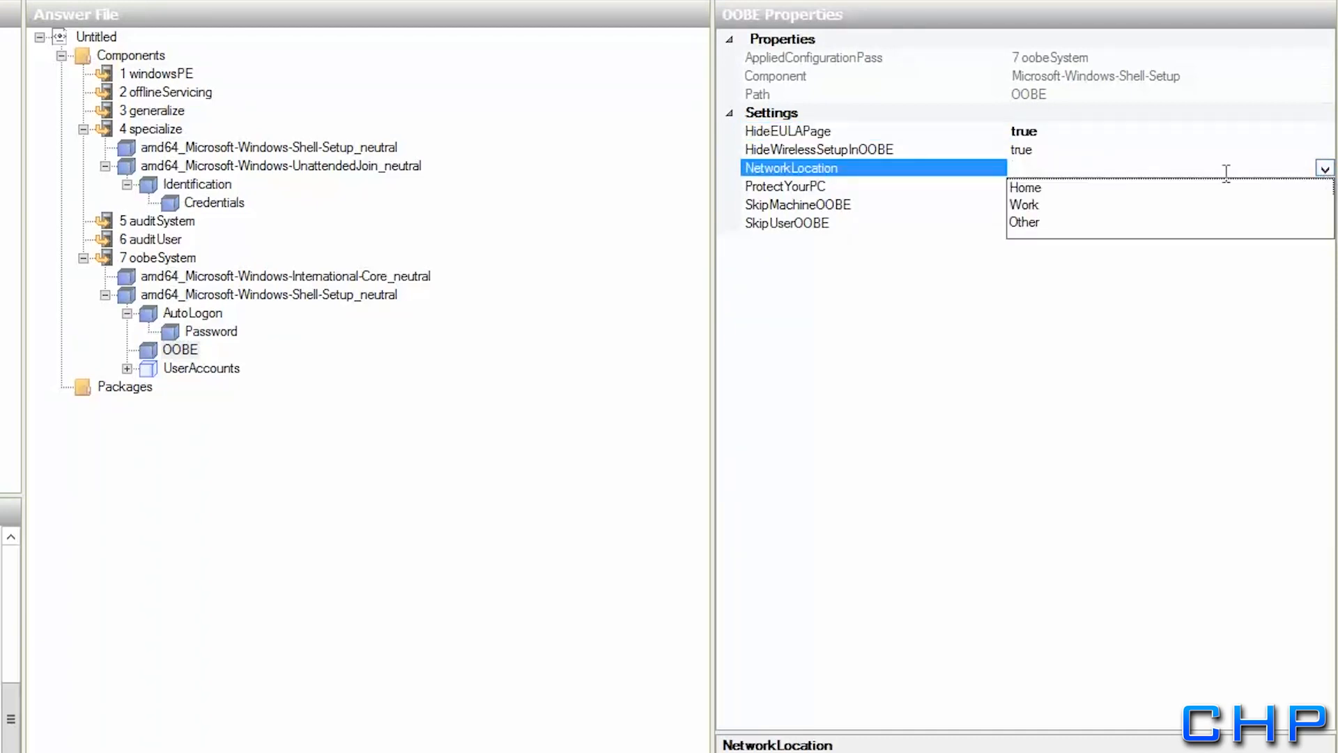
{"action": "left_click", "coordinate": [1026, 205]}
{"action": "left_click", "coordinate": [1194, 186]}
{"action": "type", "text": "1"}
{"action": "left_click", "coordinate": [1129, 204]}
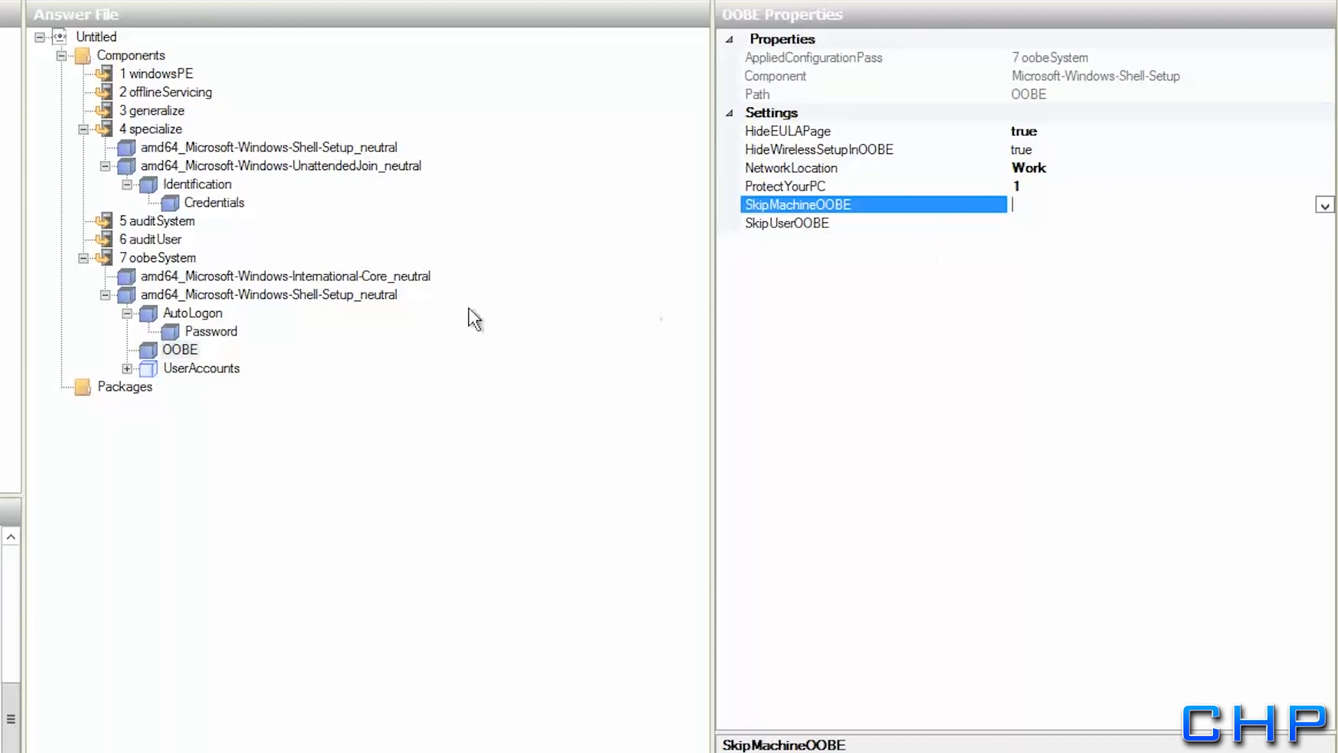
{"action": "left_click", "coordinate": [173, 367]}
{"action": "left_click", "coordinate": [178, 352]}
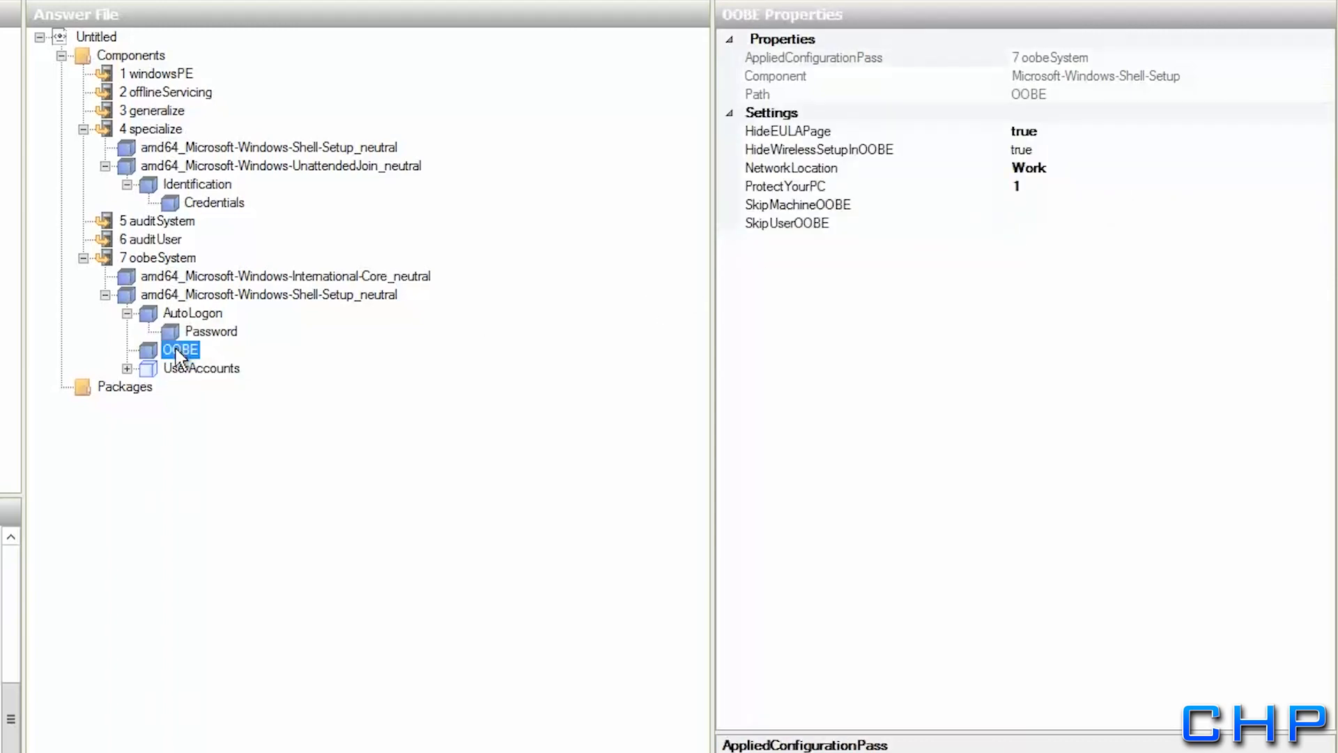
{"action": "left_click", "coordinate": [177, 370]}
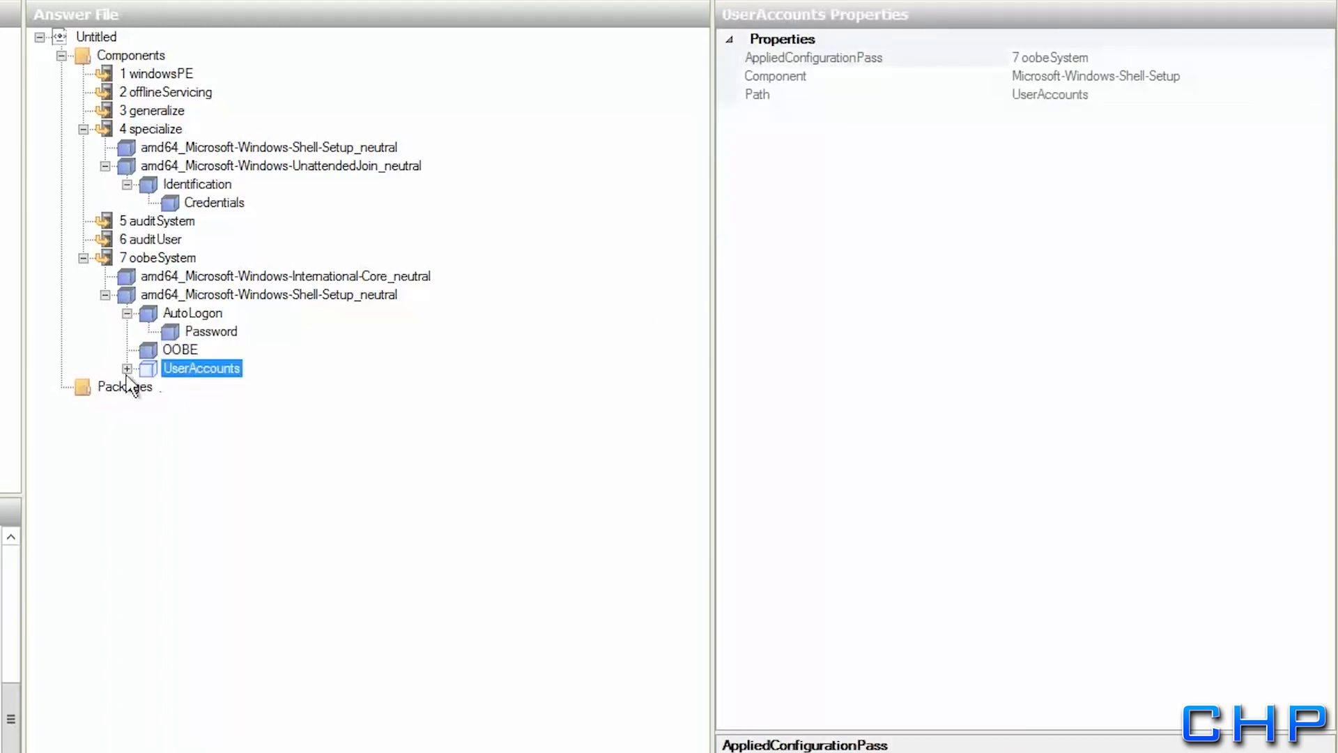
Enter the administrator password as the UserAccounts AdministratorPassword value
{"action": "left_click", "coordinate": [126, 369]}
{"action": "left_click", "coordinate": [183, 386]}
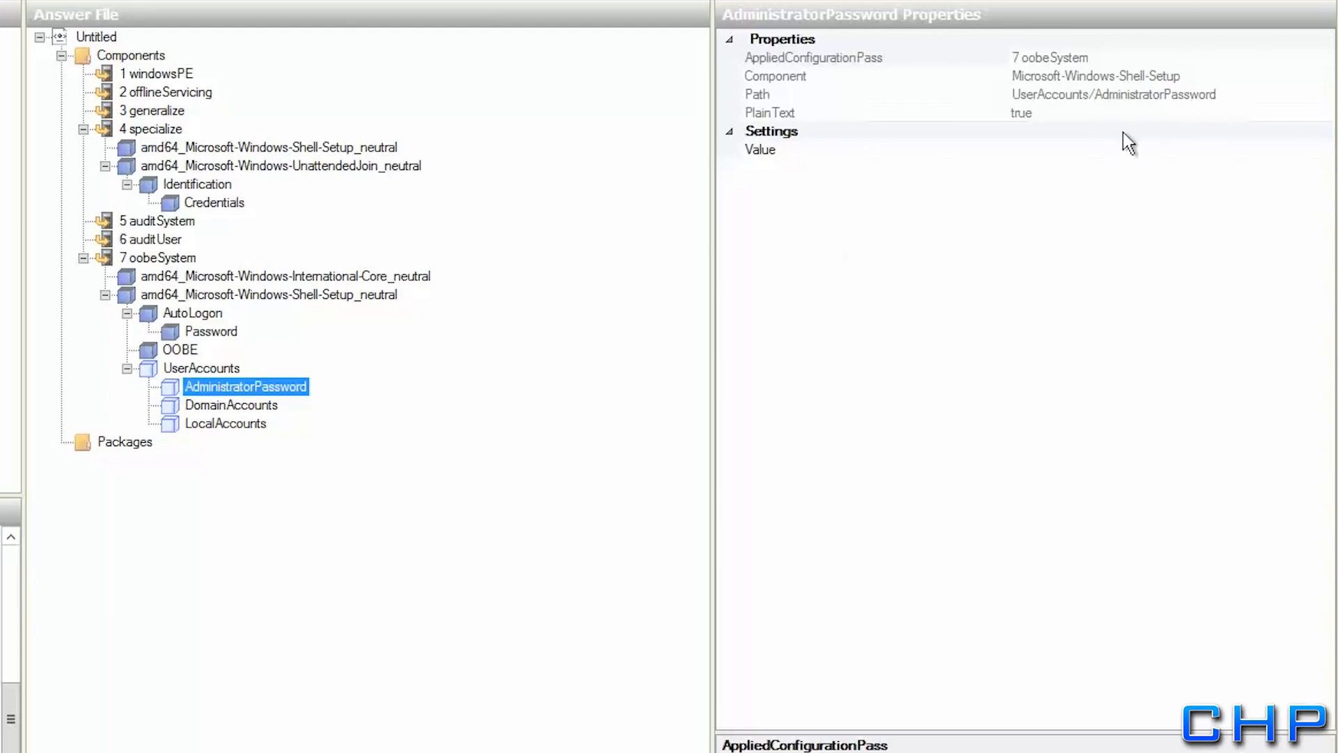
{"action": "left_click", "coordinate": [1123, 149]}
{"action": "type", "text": "Pa"}
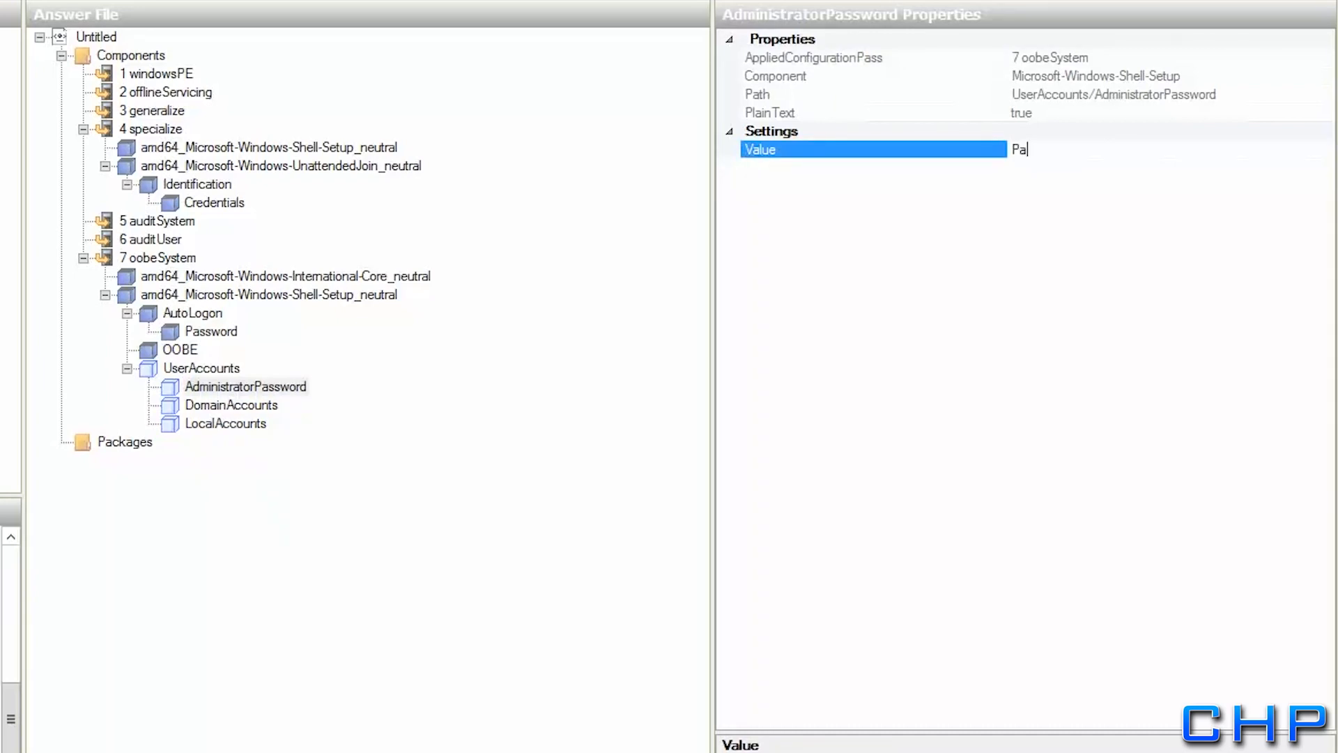
{"action": "type", "text": "$$w0rd"}
{"action": "key", "text": "Return"}
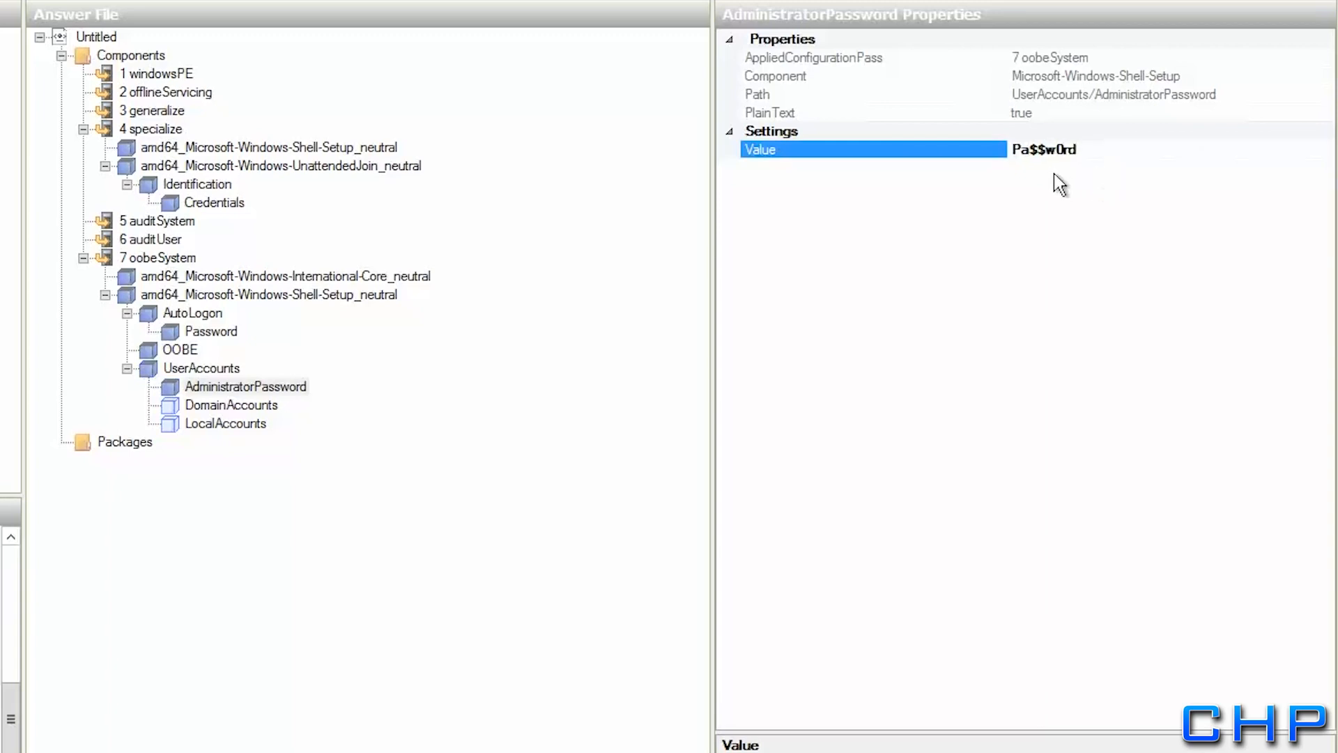
{"action": "left_click", "coordinate": [207, 407]}
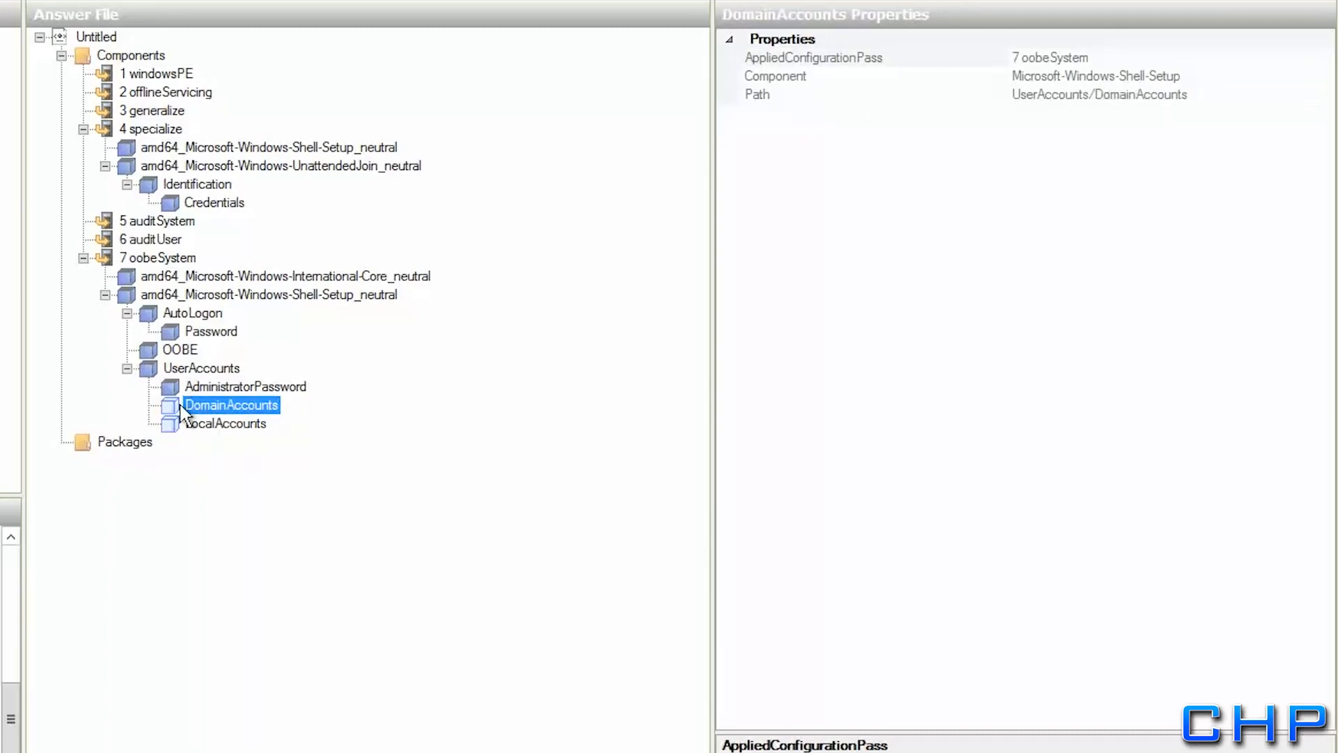
Add a domain account list under DomainAccounts for the rollingharrier.local domain
{"action": "right_click", "coordinate": [180, 412]}
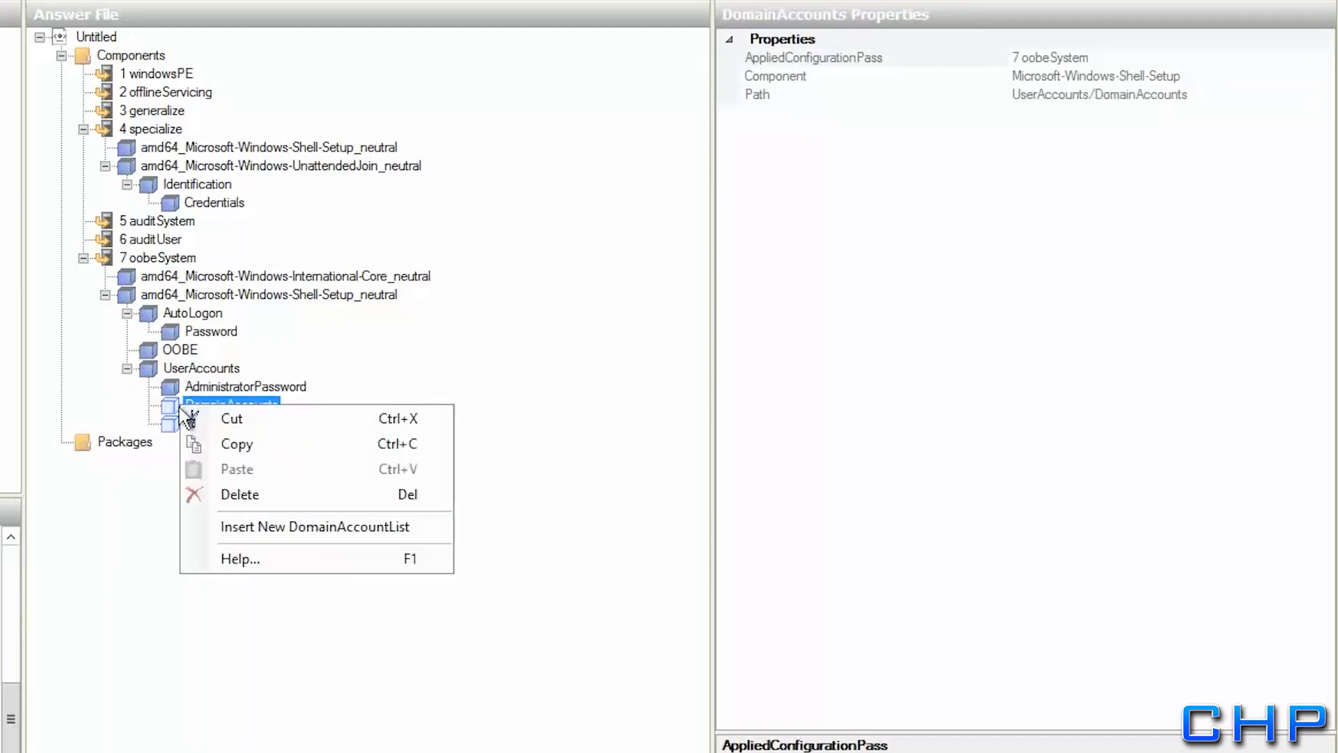
{"action": "left_click", "coordinate": [252, 528]}
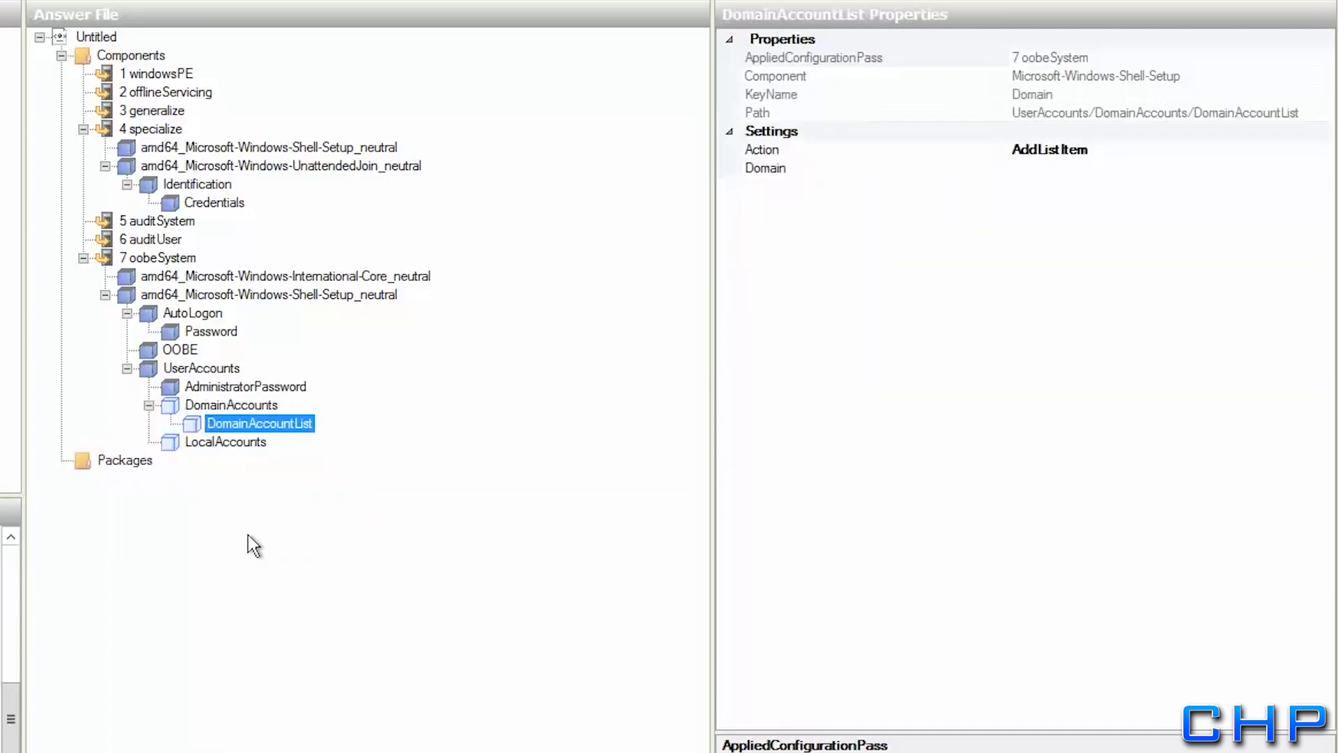
{"action": "left_click", "coordinate": [1082, 168]}
{"action": "type", "text": "roll"}
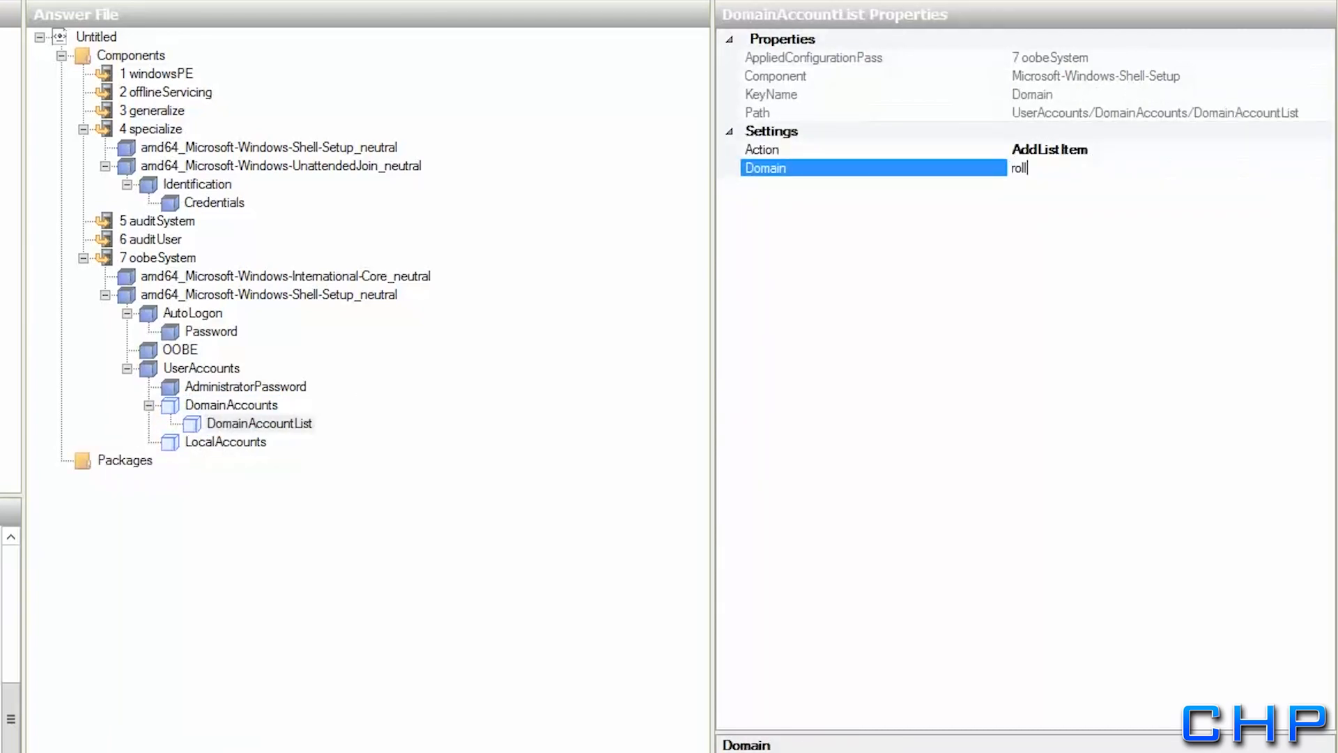
{"action": "type", "text": "ingharmer.local"}
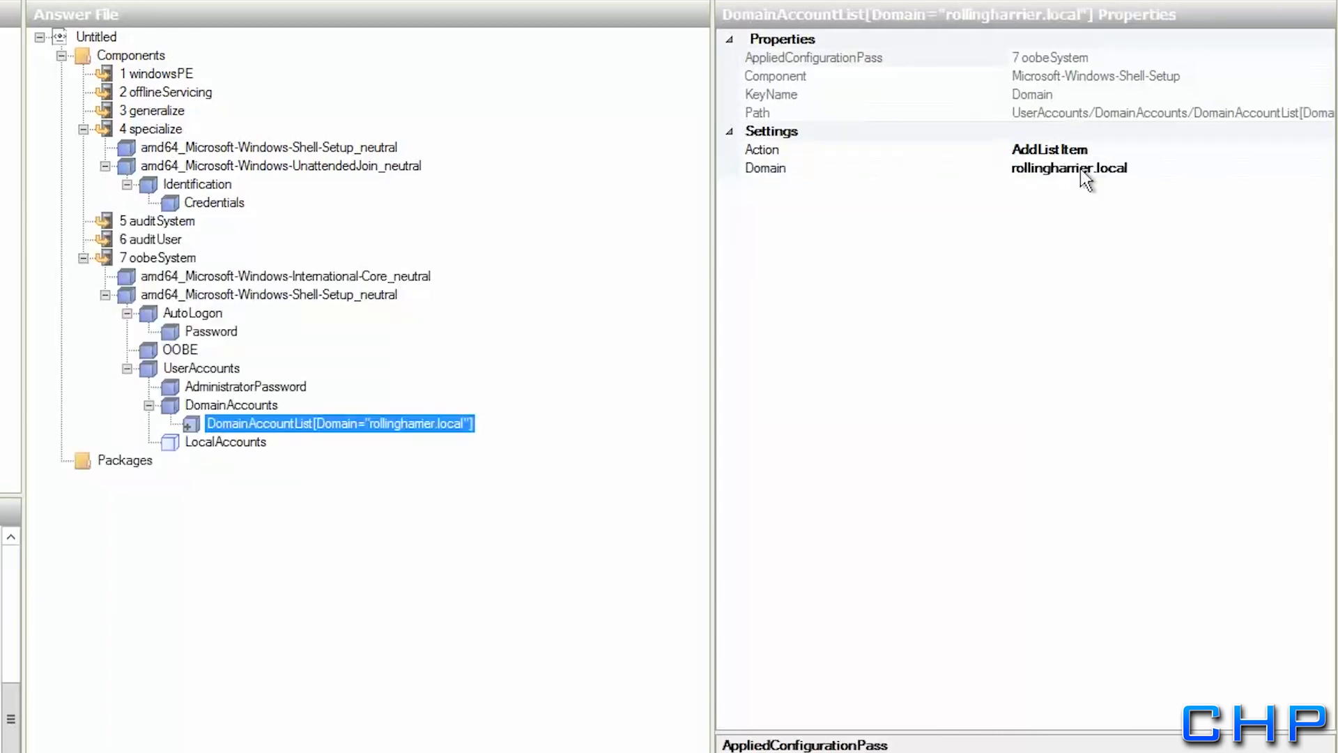
Add a Domain Users account to the list and enter its username
{"action": "right_click", "coordinate": [230, 423]}
{"action": "left_click", "coordinate": [289, 537]}
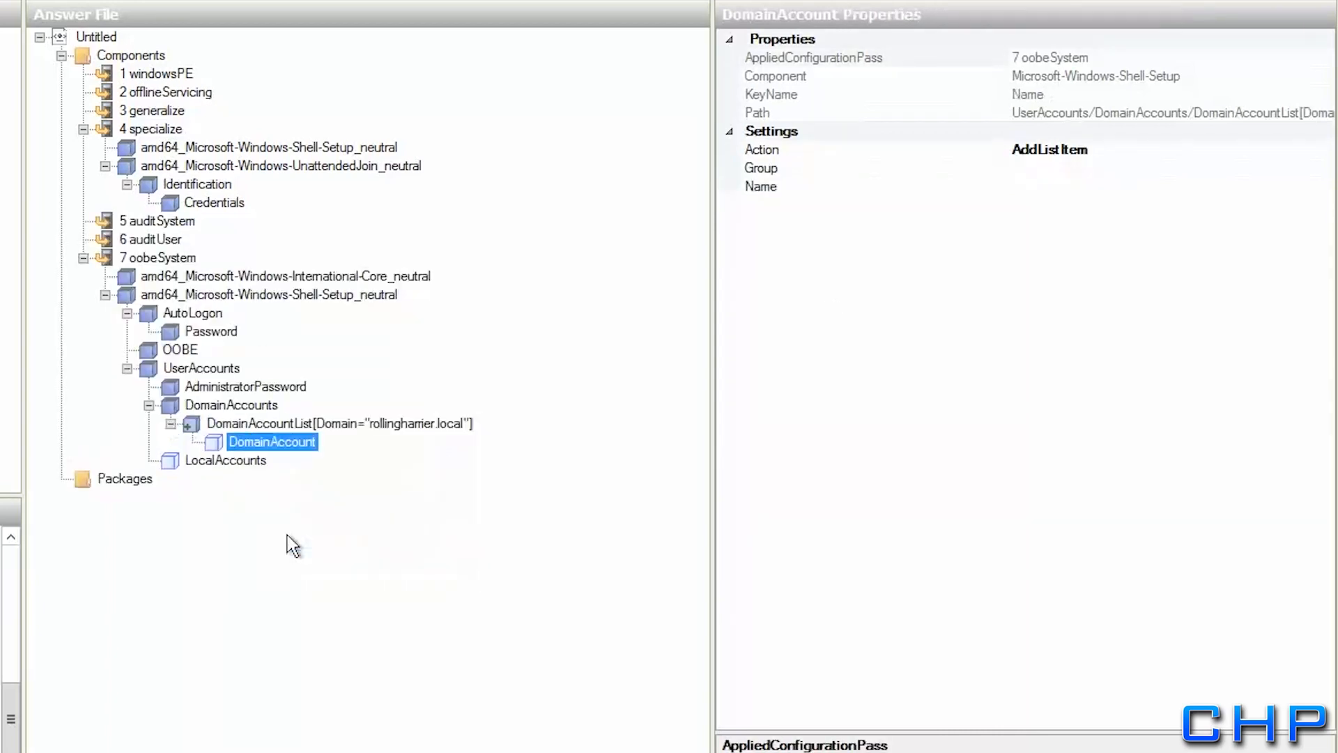
{"action": "left_click", "coordinate": [1066, 169]}
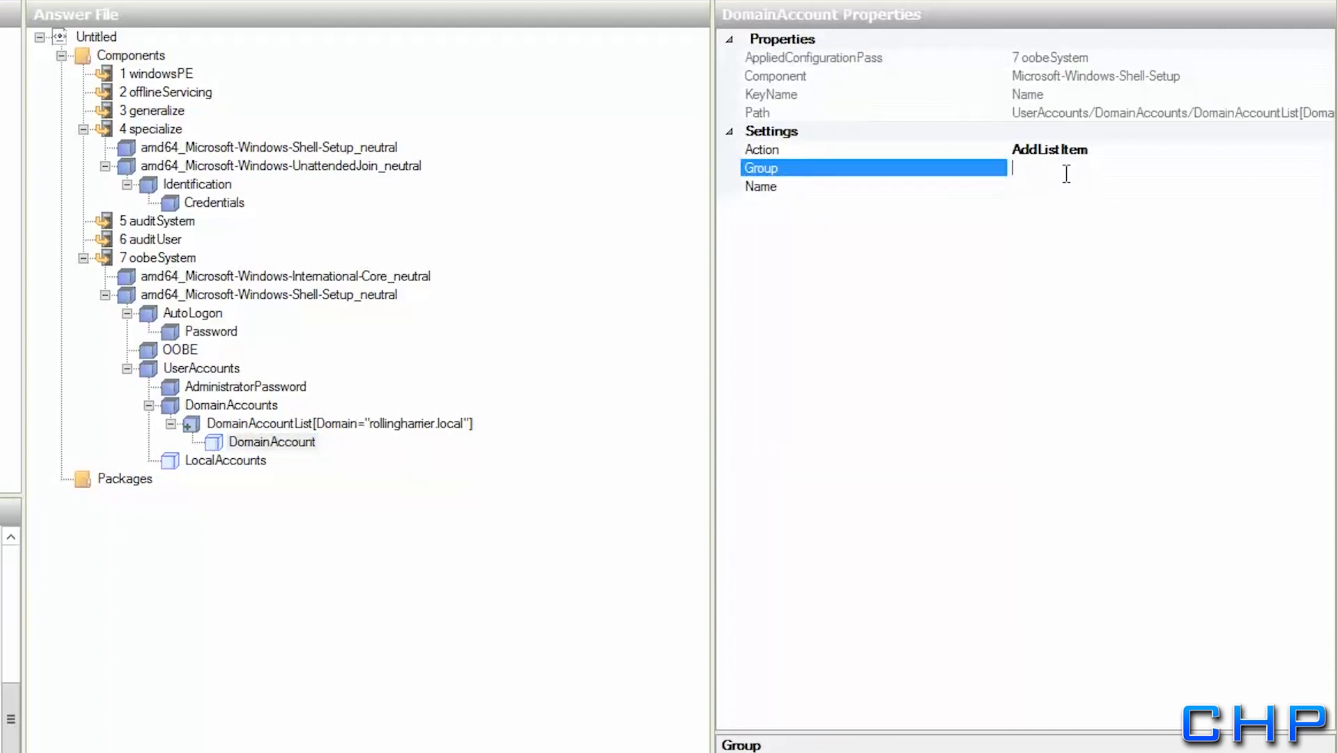
{"action": "type", "text": "Domain Users"}
{"action": "left_click", "coordinate": [1039, 186]}
{"action": "type", "text": "Dude"}
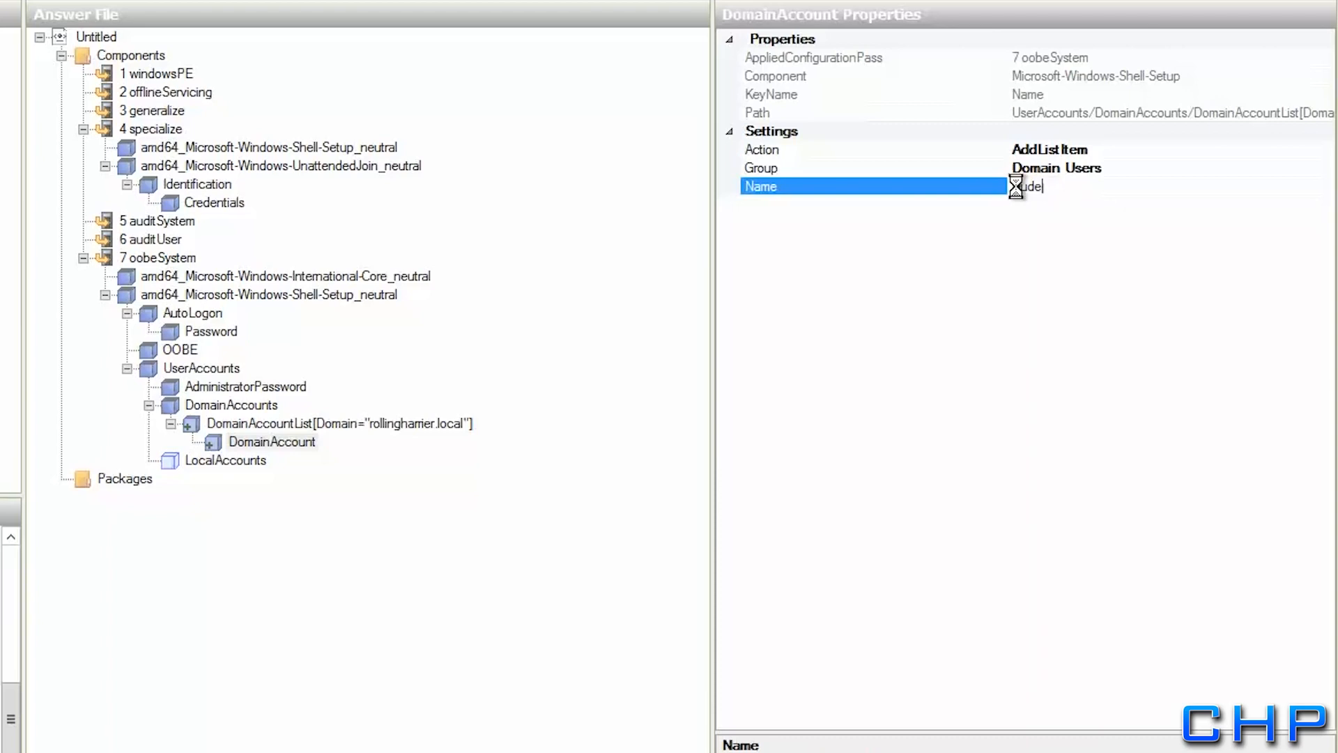
{"action": "key", "text": "Return"}
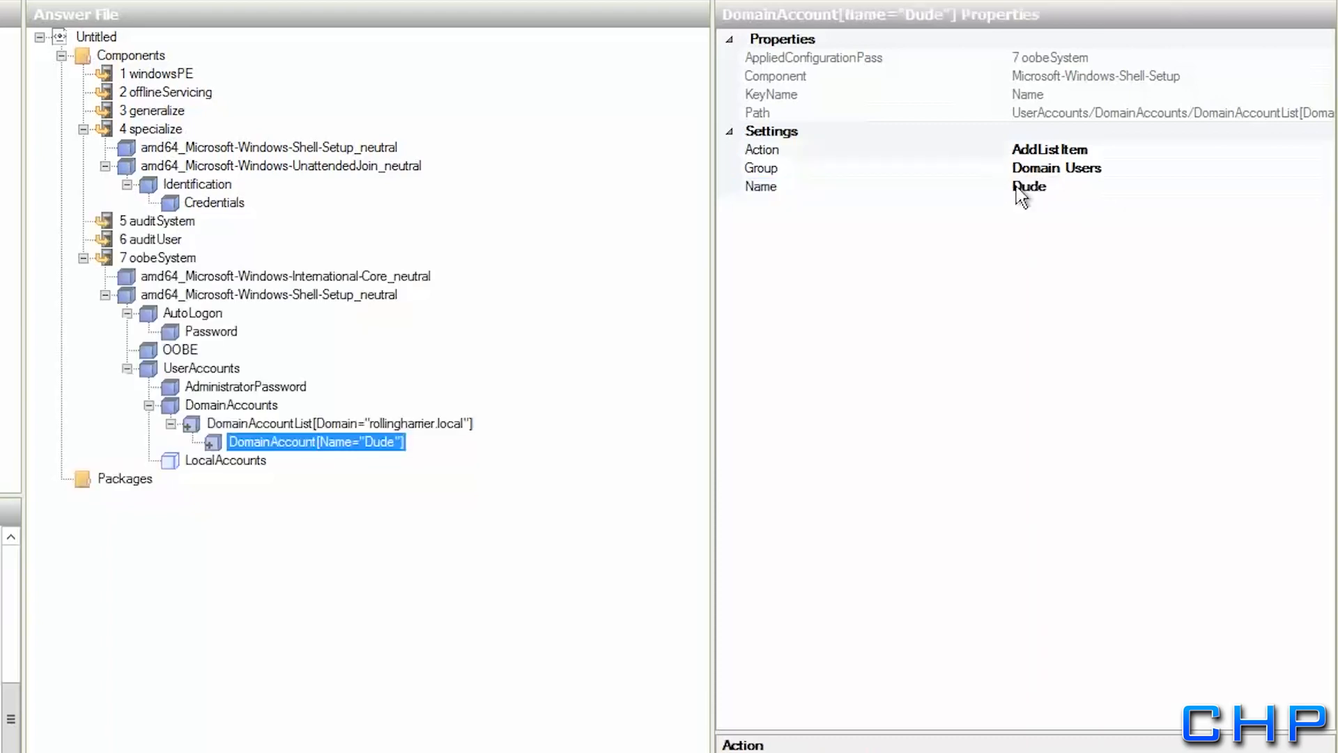
{"action": "left_click", "coordinate": [195, 461]}
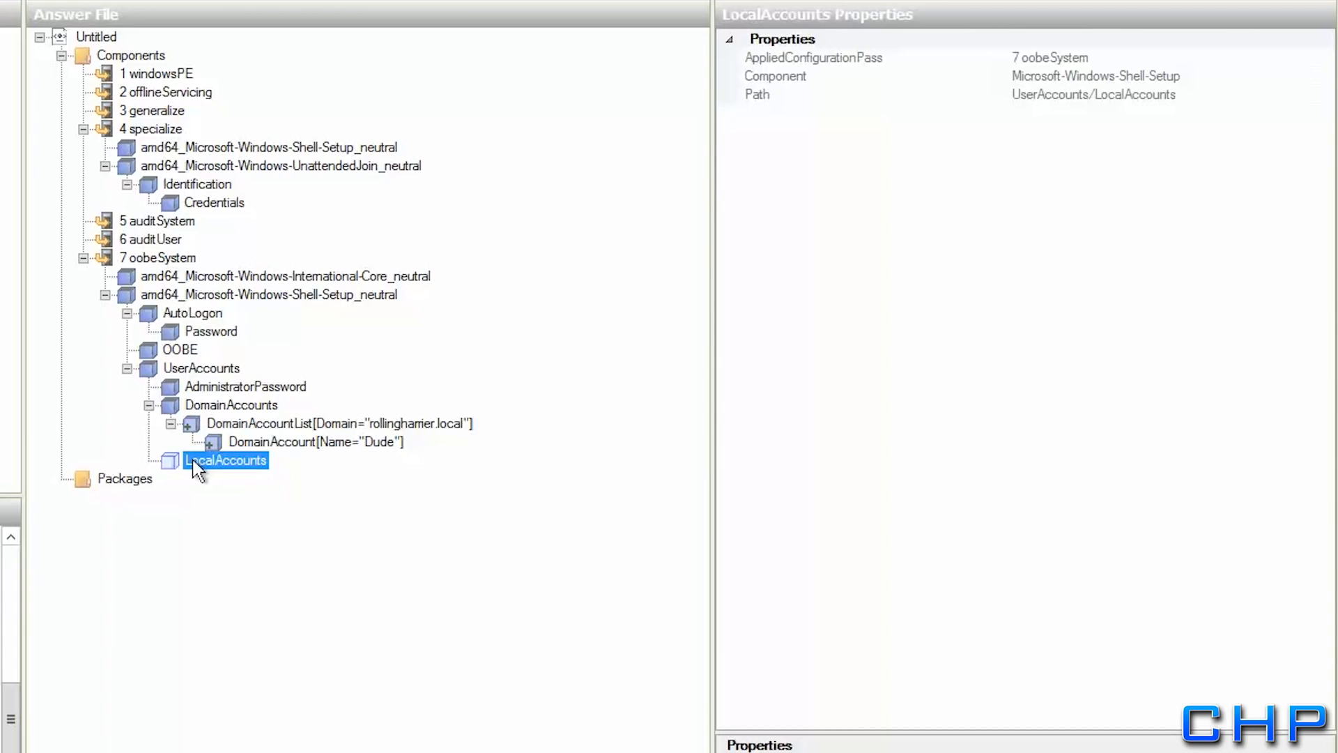
Insert a new local account with the description 'Built-in Account'
{"action": "right_click", "coordinate": [196, 468]}
{"action": "left_click", "coordinate": [269, 583]}
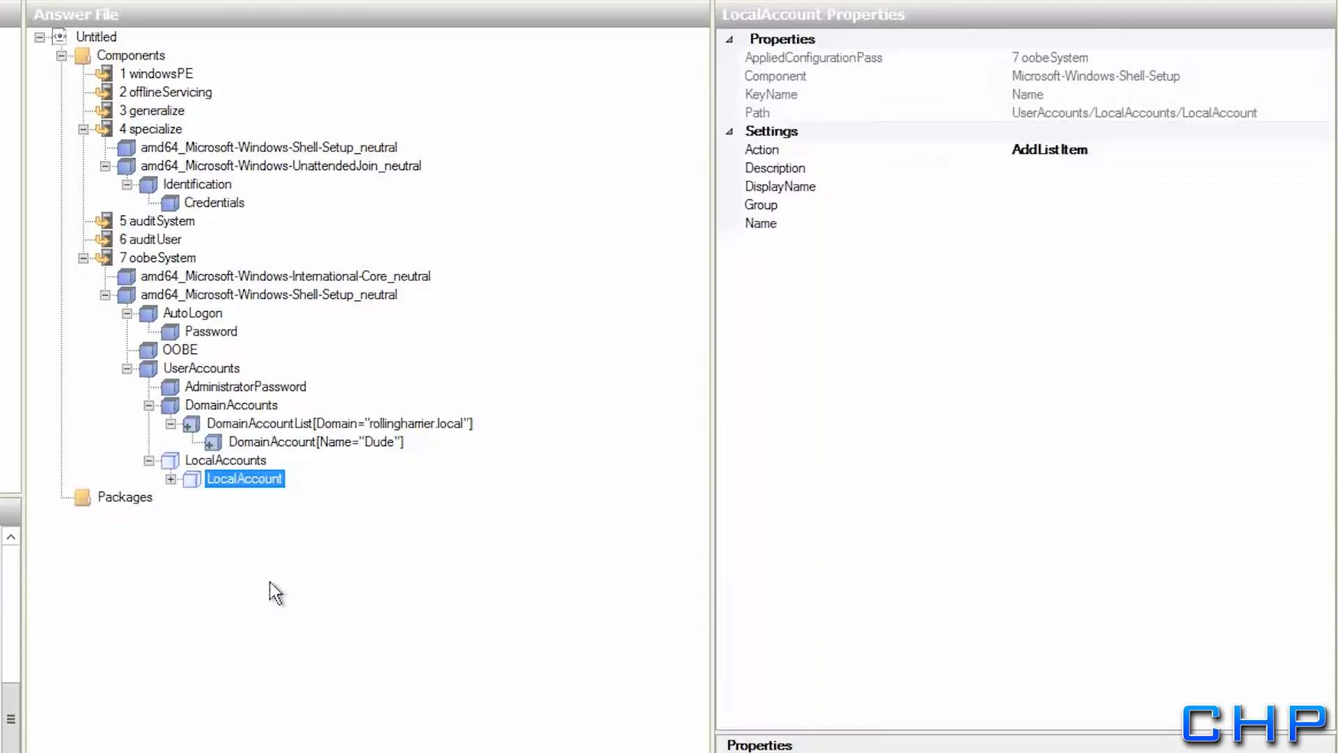
{"action": "left_click", "coordinate": [170, 479]}
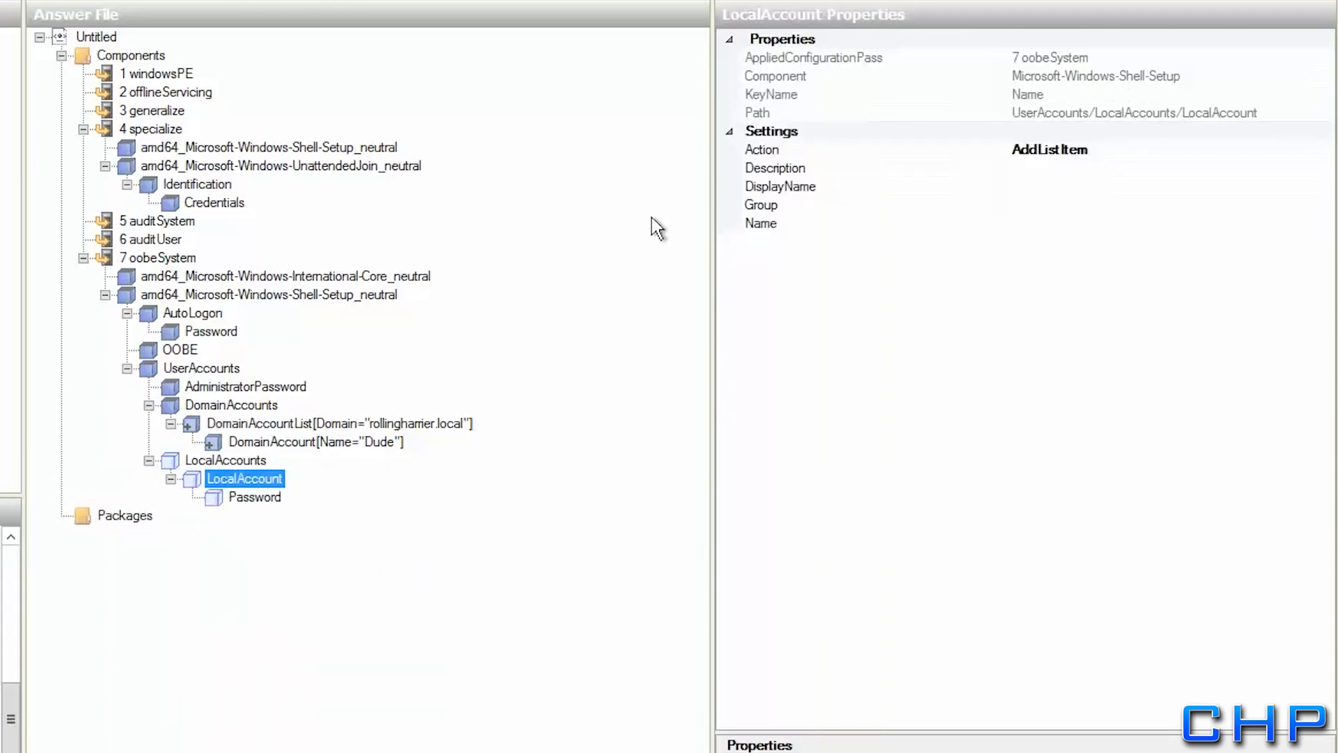
{"action": "left_click", "coordinate": [1032, 170]}
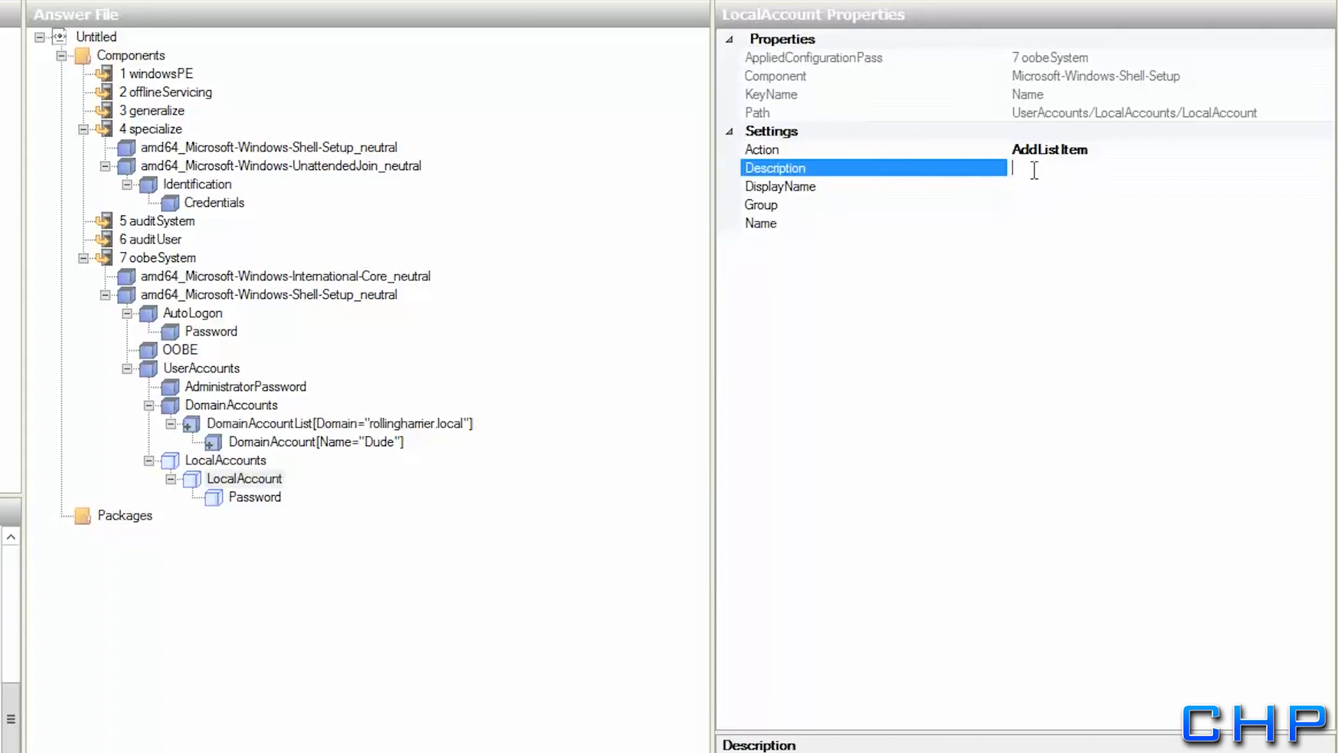
{"action": "type", "text": "Built-in Account"}
{"action": "key", "text": "Return"}
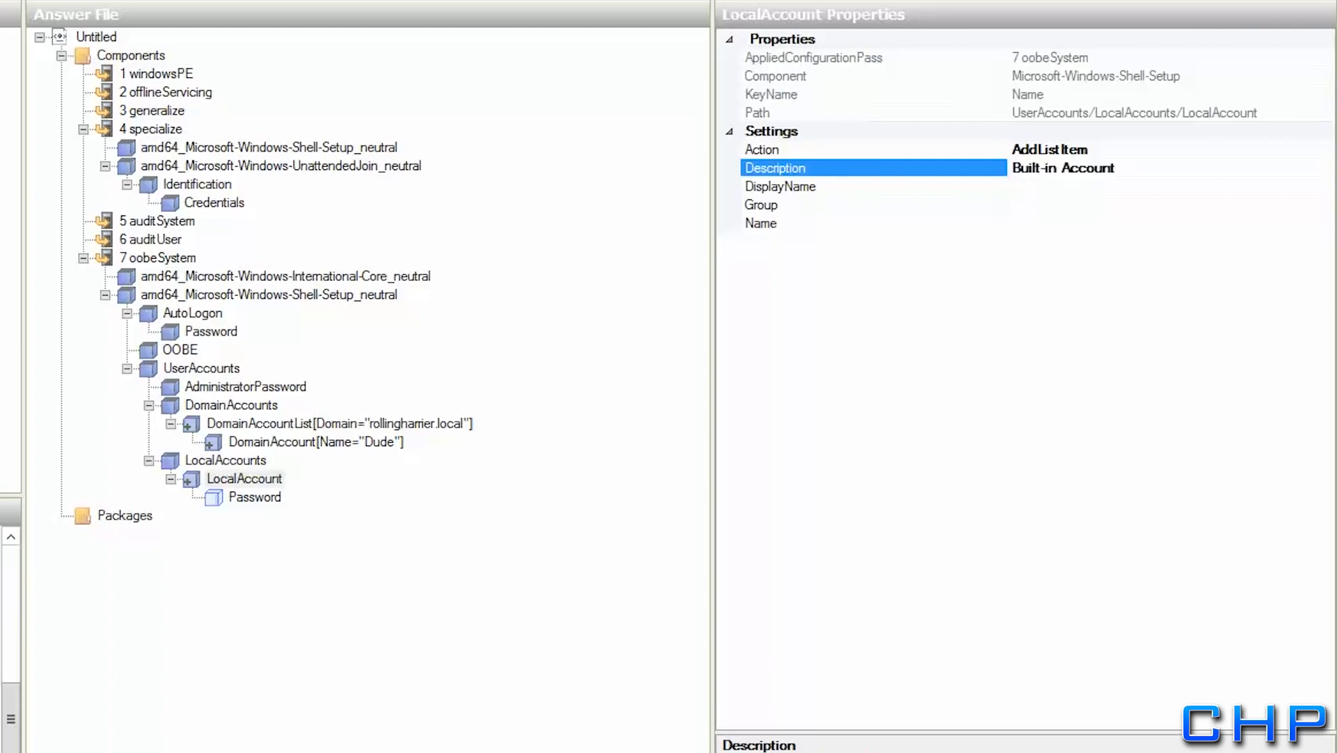
Set the local account's display name and name to 'Client 1', group Administrators
{"action": "left_click", "coordinate": [1072, 190]}
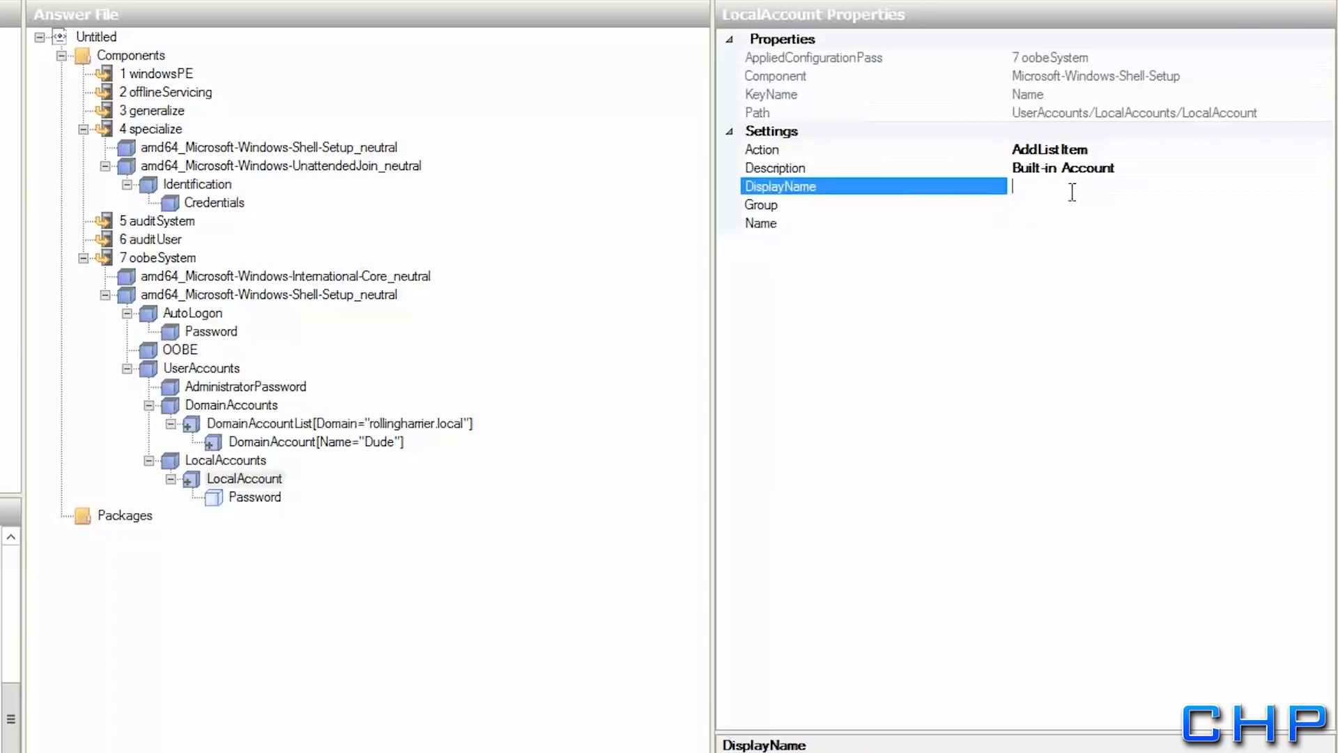
{"action": "type", "text": "Client 1"}
{"action": "key", "text": "Return"}
{"action": "key", "text": "Down"}
{"action": "type", "text": "Administrators"}
{"action": "key", "text": "Return"}
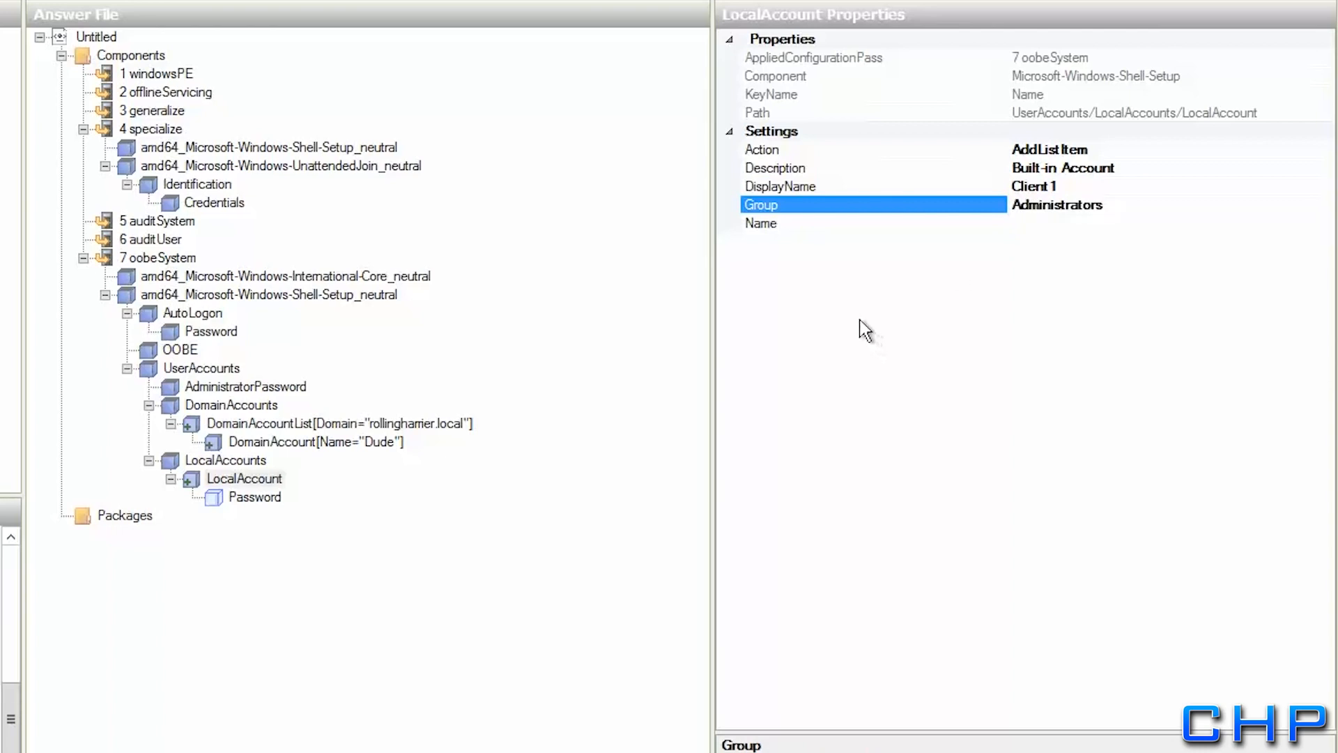
{"action": "key", "text": "Down"}
{"action": "type", "text": "Client 1"}
{"action": "key", "text": "Return"}
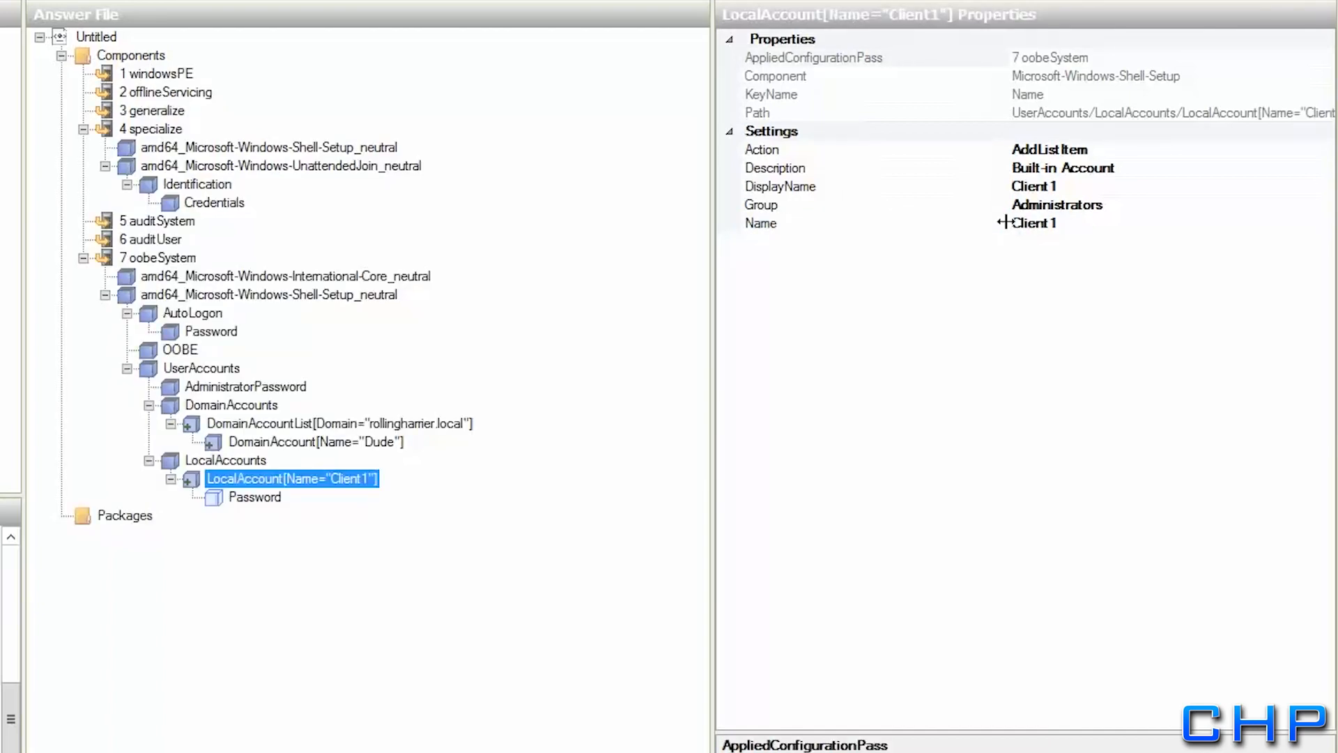
Enter the account password as the local account's Password value
{"action": "left_click", "coordinate": [263, 498]}
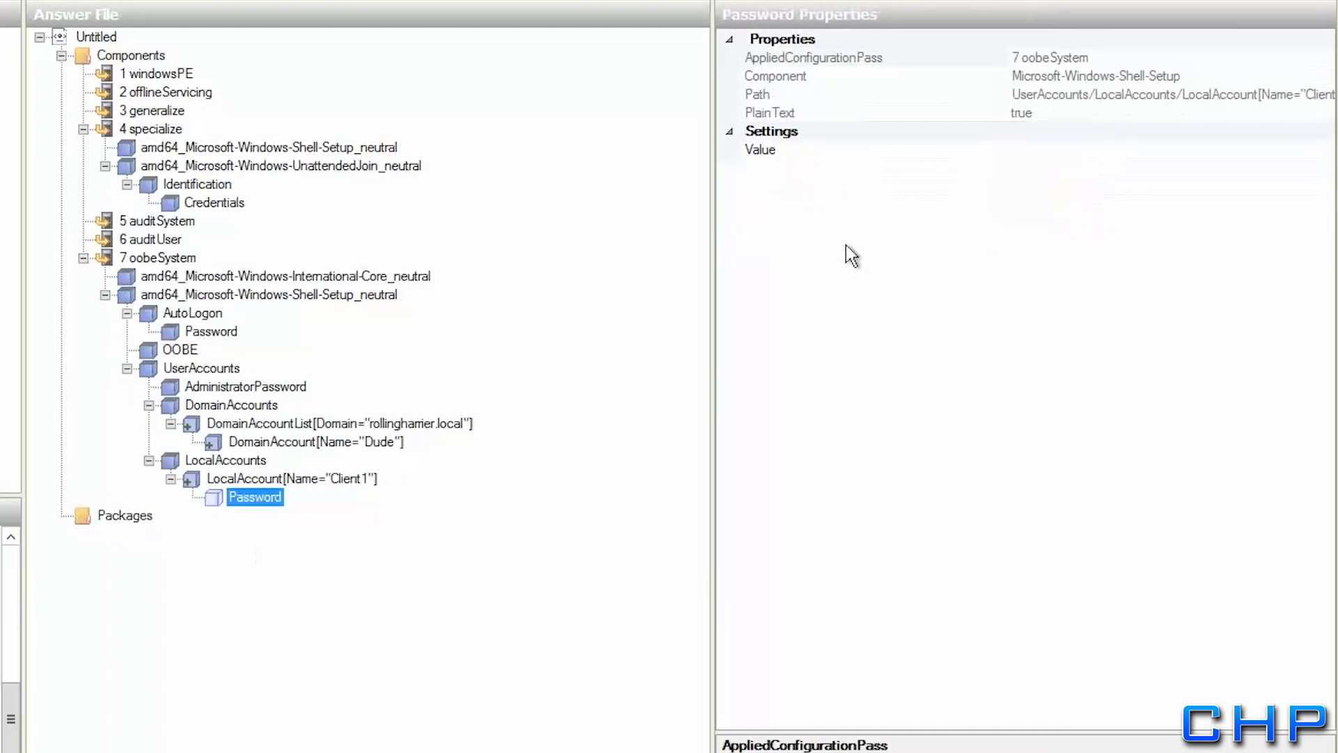
{"action": "left_click", "coordinate": [1091, 149]}
{"action": "type", "text": "Pa"}
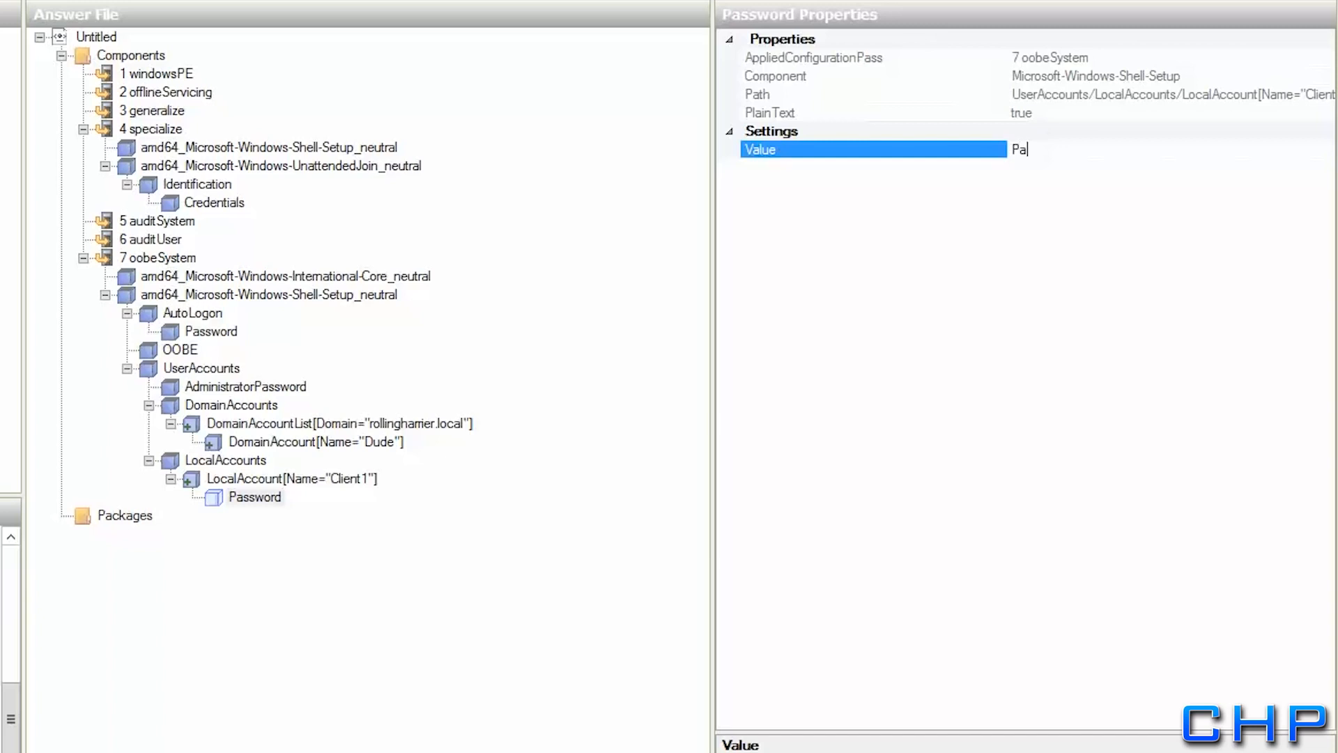
{"action": "type", "text": "$$w0rd"}
{"action": "key", "text": "Return"}
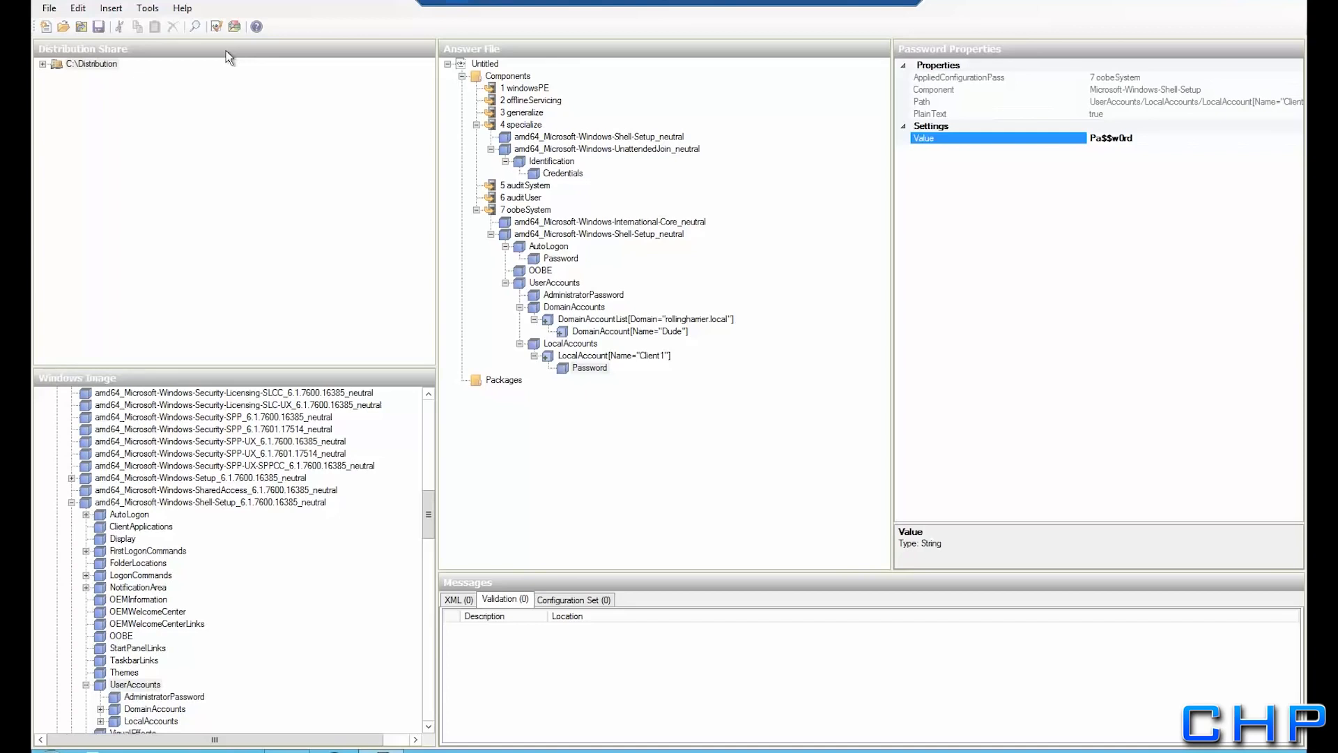
Validate the answer file and save it as OOBEUnattend in the WdsClientUnattend folder
{"action": "left_click", "coordinate": [140, 10]}
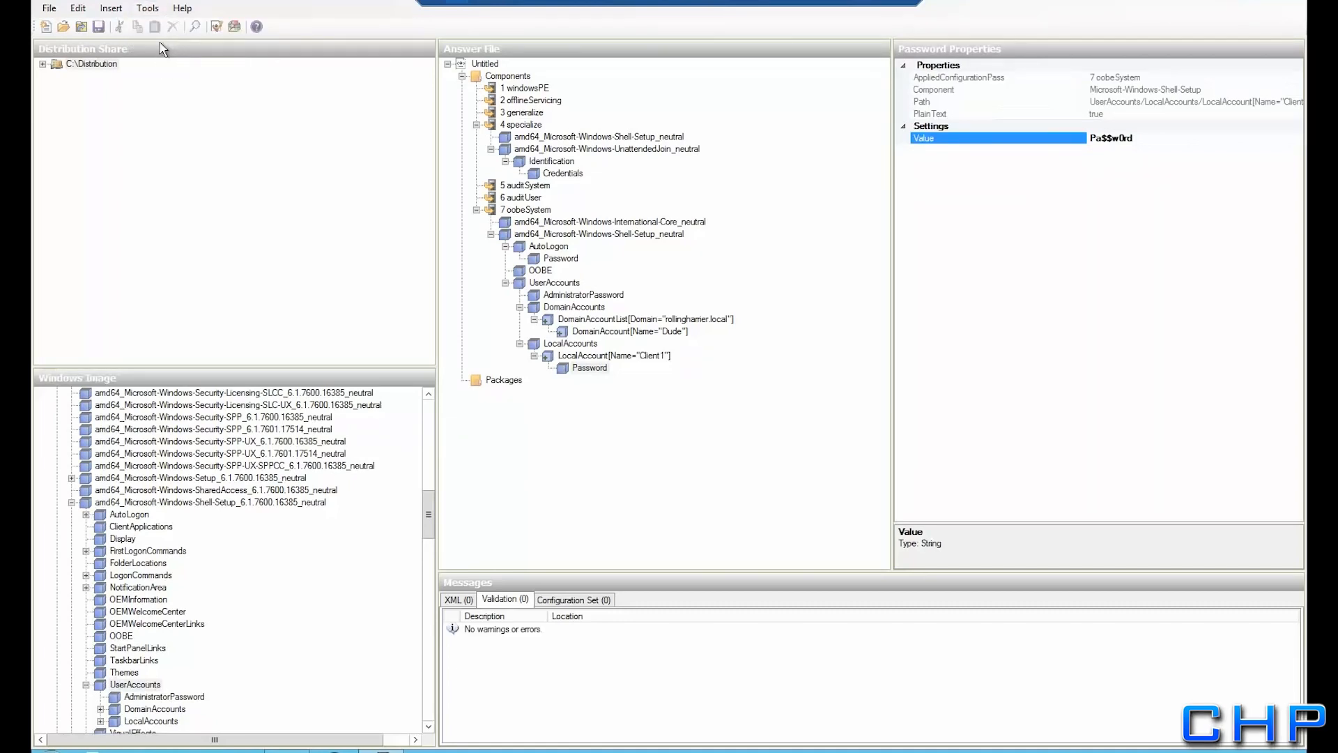
{"action": "left_click", "coordinate": [49, 8]}
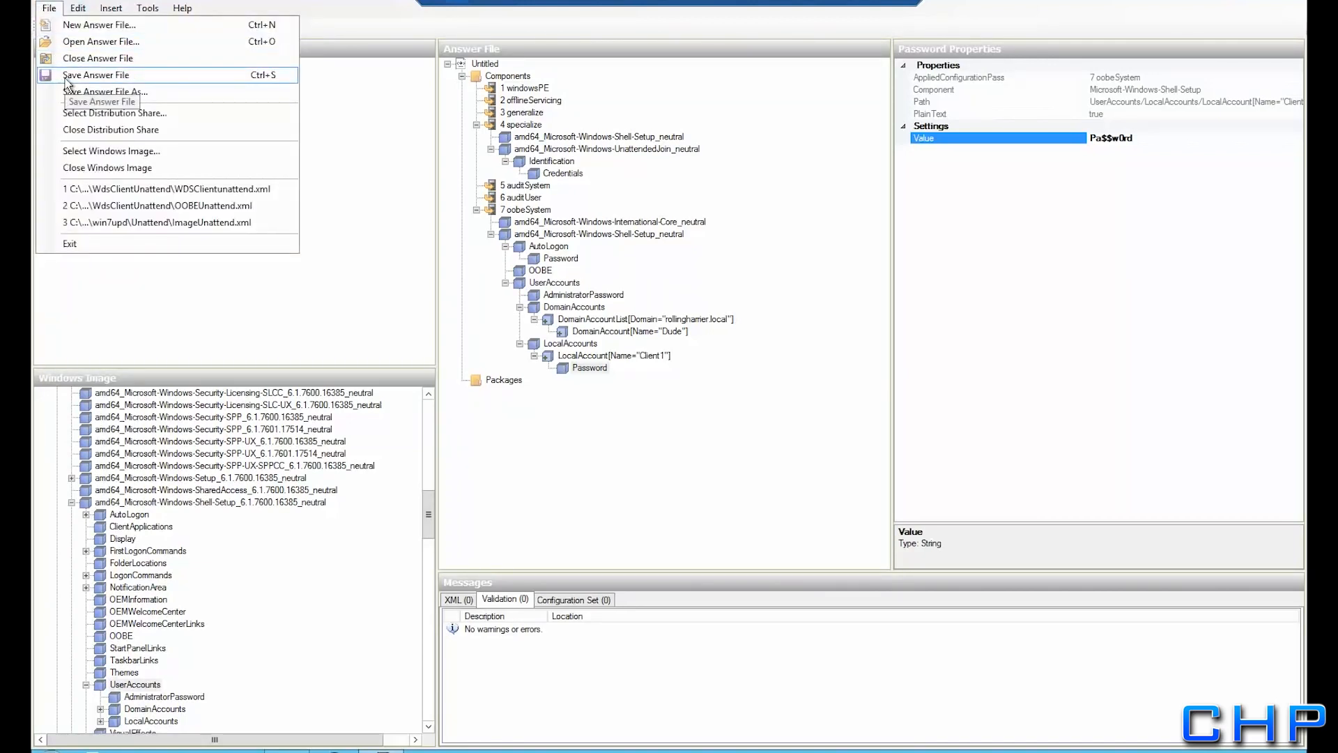
{"action": "left_click", "coordinate": [67, 75]}
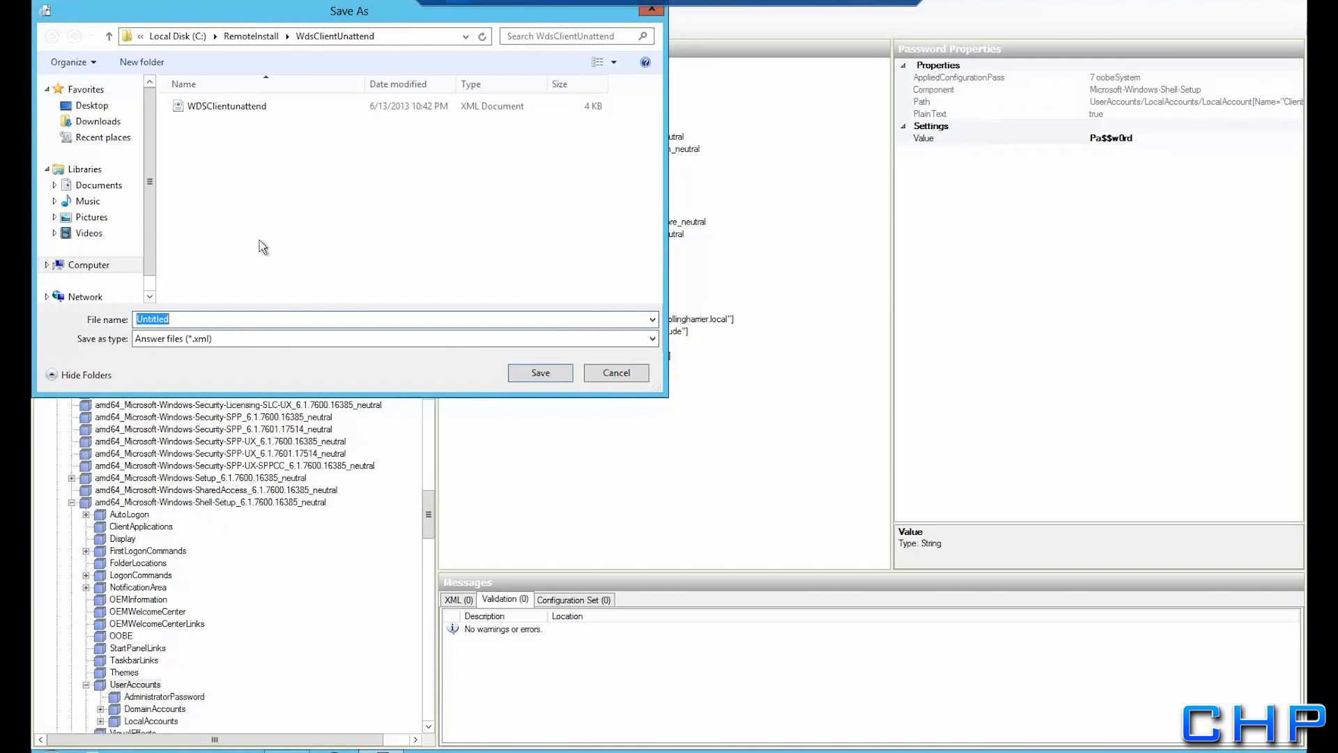
{"action": "type", "text": "OOBEUnattend"}
{"action": "left_click", "coordinate": [543, 379]}
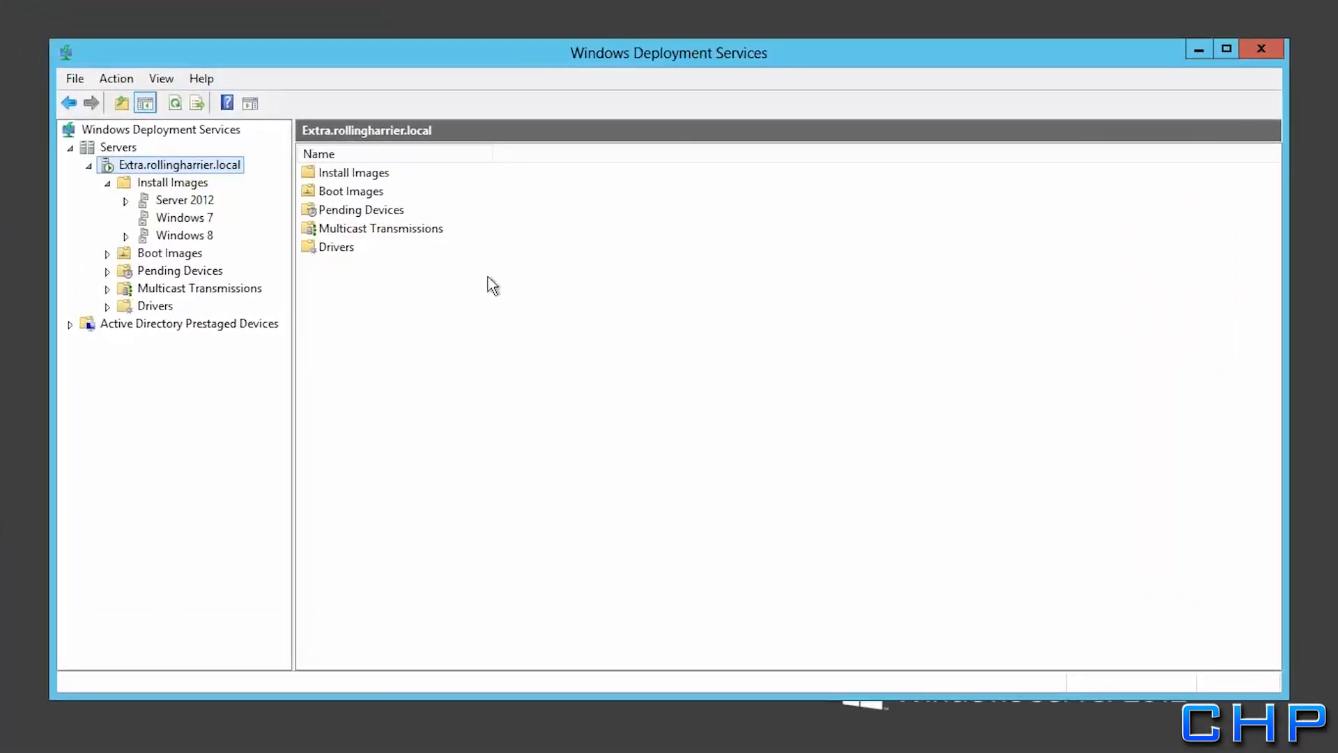
In Win7Updated's image properties, allow the image to install in unattended mode
{"action": "left_click", "coordinate": [154, 213]}
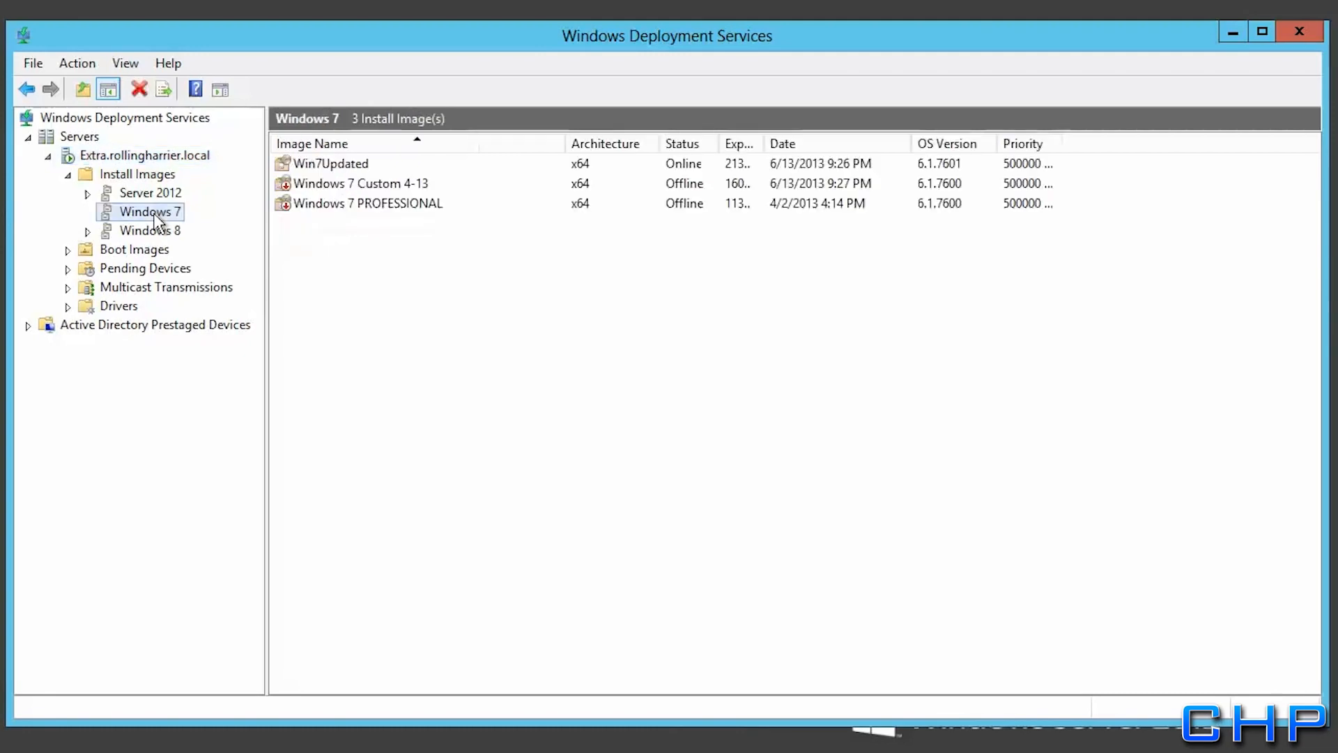
{"action": "left_click", "coordinate": [303, 163]}
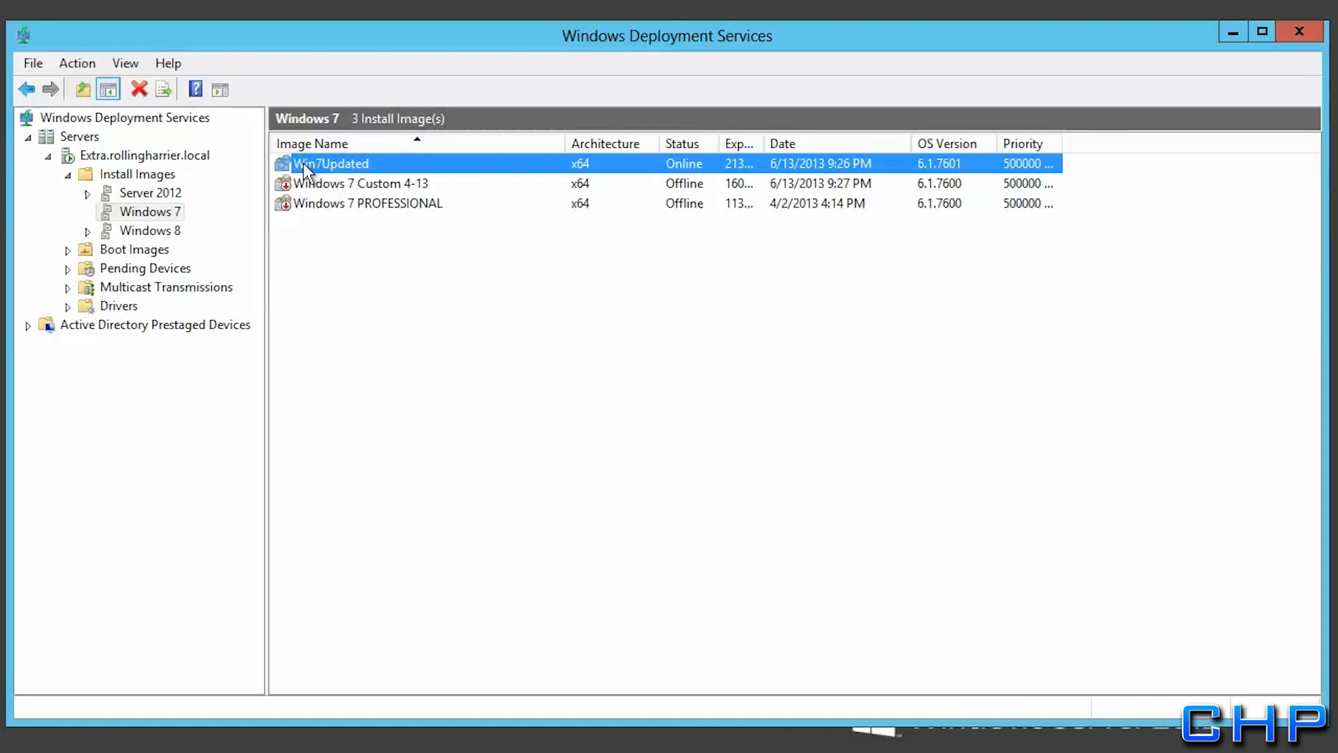
{"action": "right_click", "coordinate": [303, 163]}
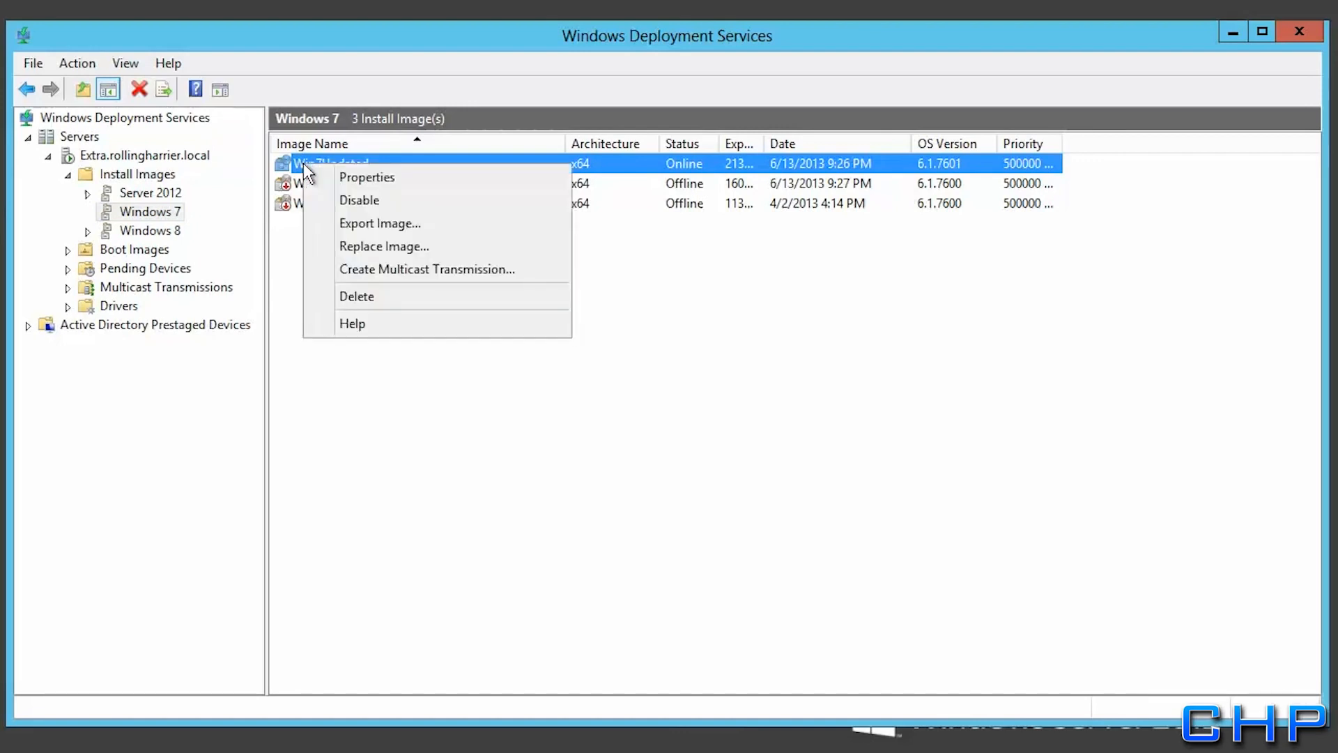
{"action": "left_click", "coordinate": [327, 174]}
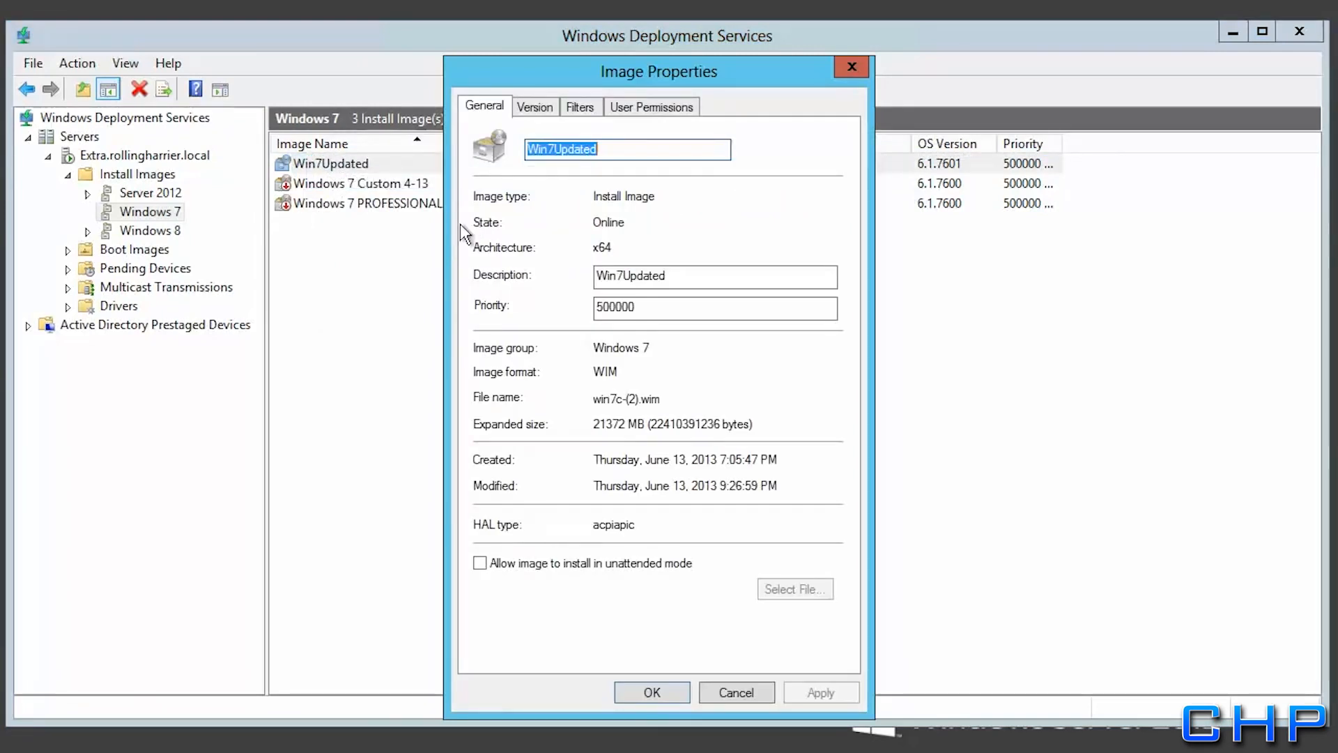
{"action": "left_click", "coordinate": [483, 566]}
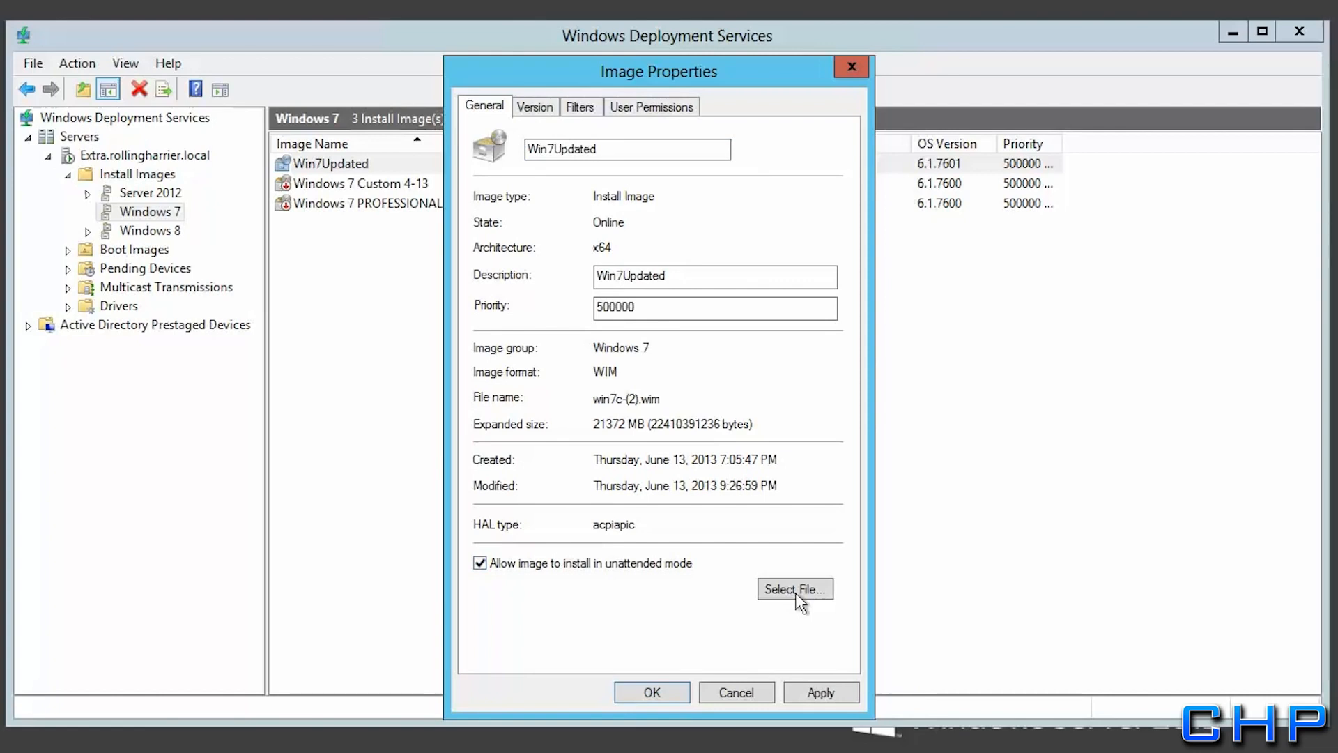
Choose RemoteInstall\WdsClientUnattend\OOBEUnattend.xml as the image's unattend file
{"action": "left_click", "coordinate": [795, 591]}
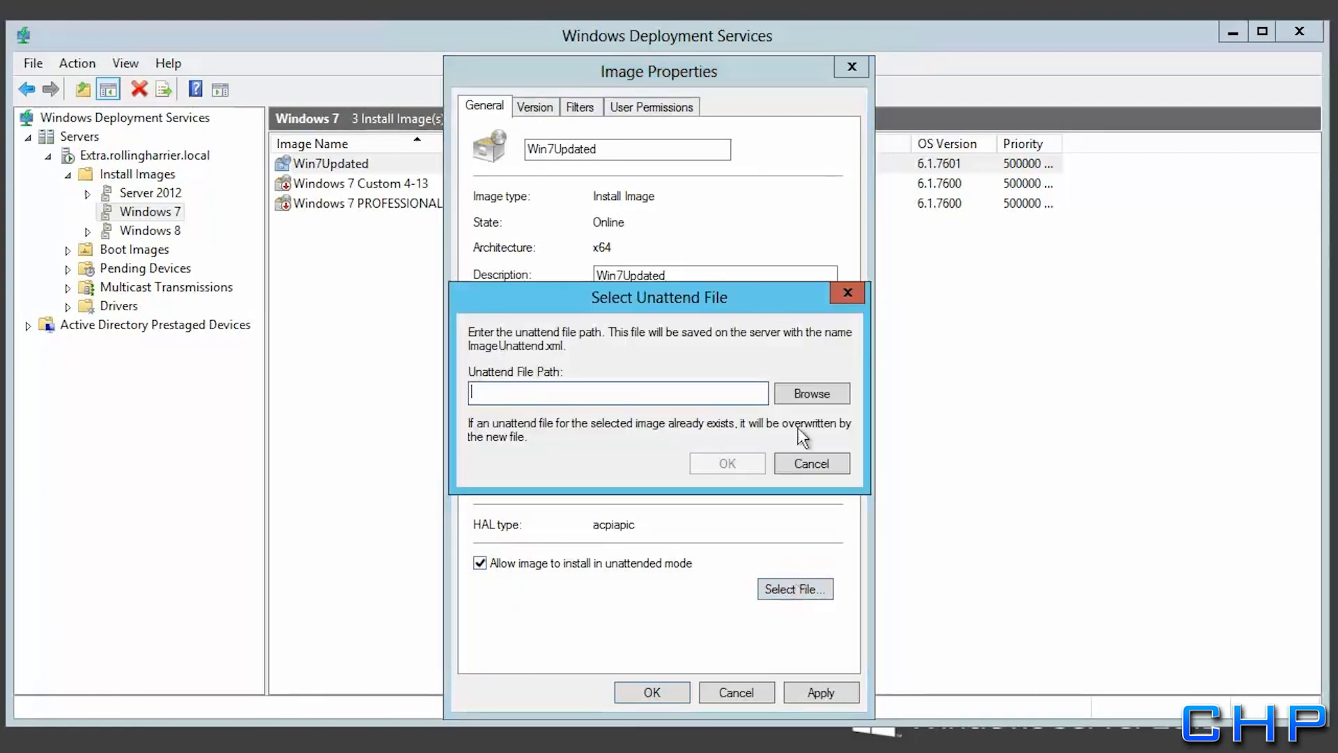
{"action": "left_click", "coordinate": [814, 391]}
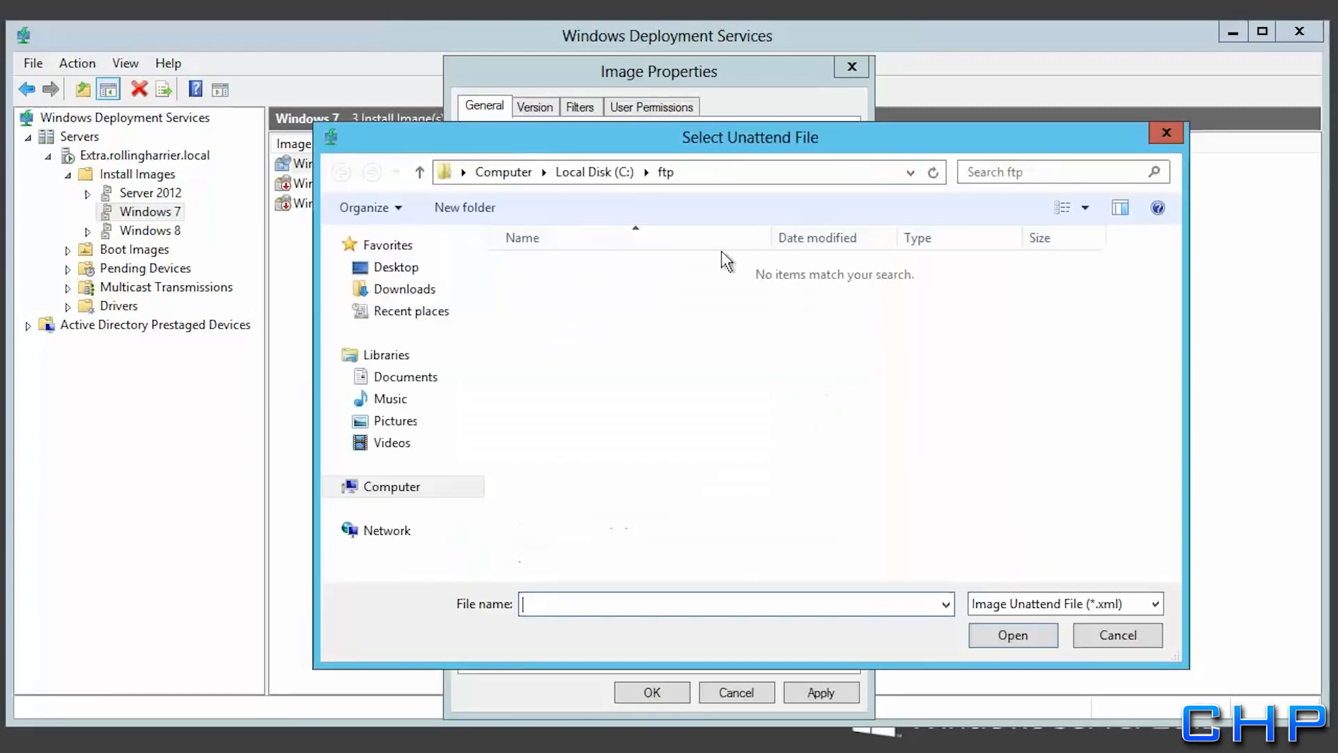
{"action": "left_click", "coordinate": [578, 173]}
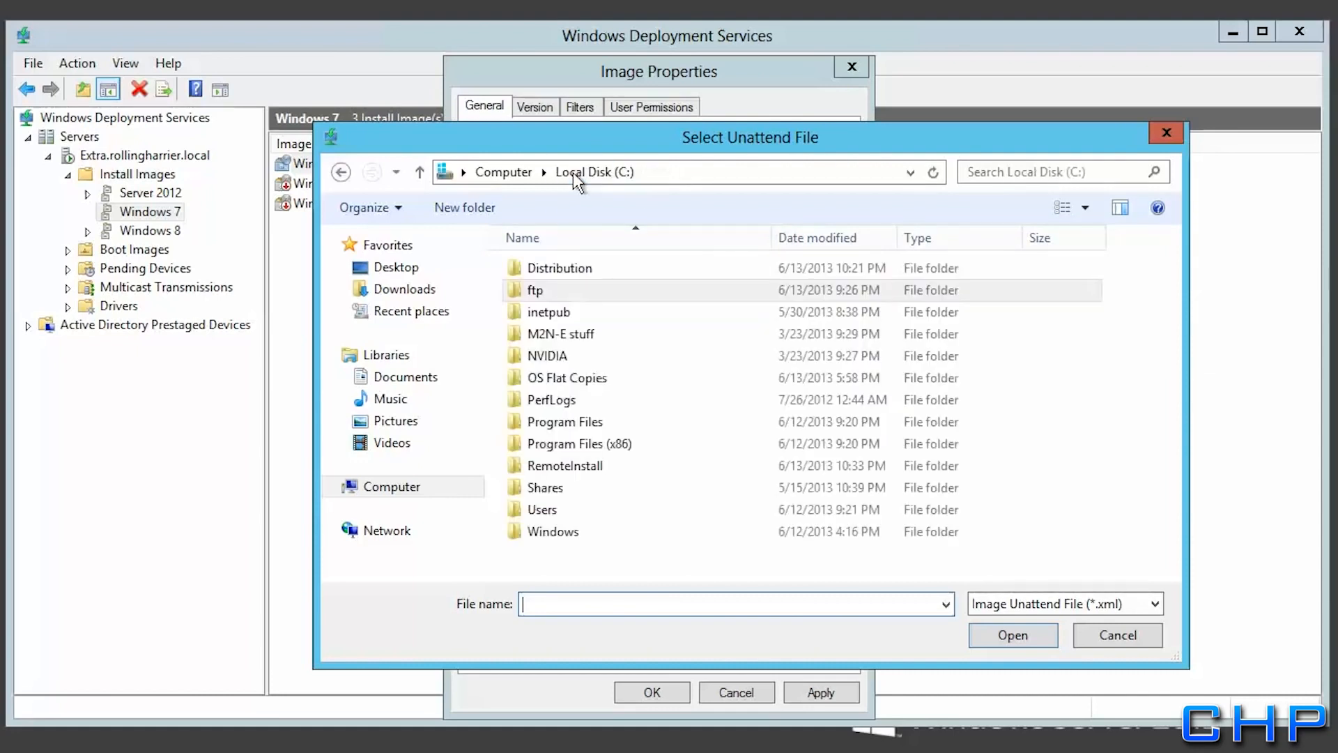
{"action": "double_click", "coordinate": [538, 471]}
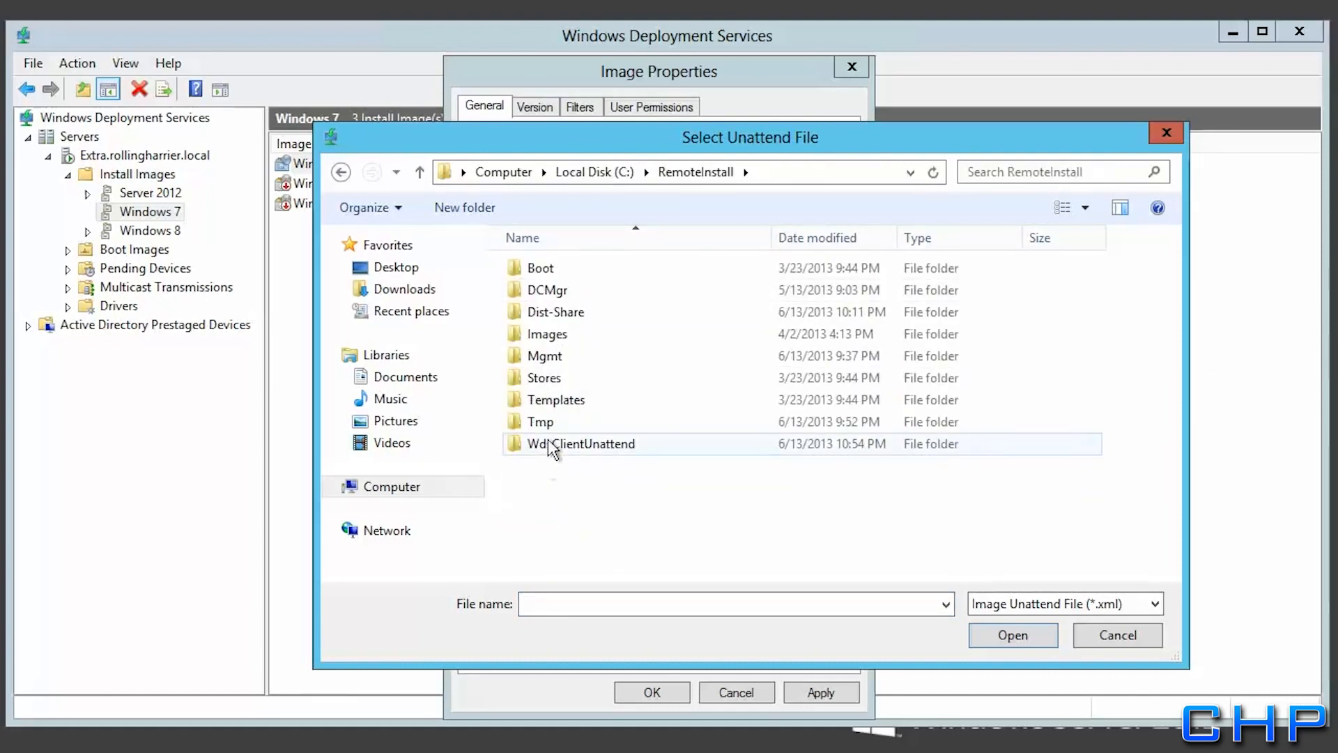
{"action": "left_click", "coordinate": [548, 442]}
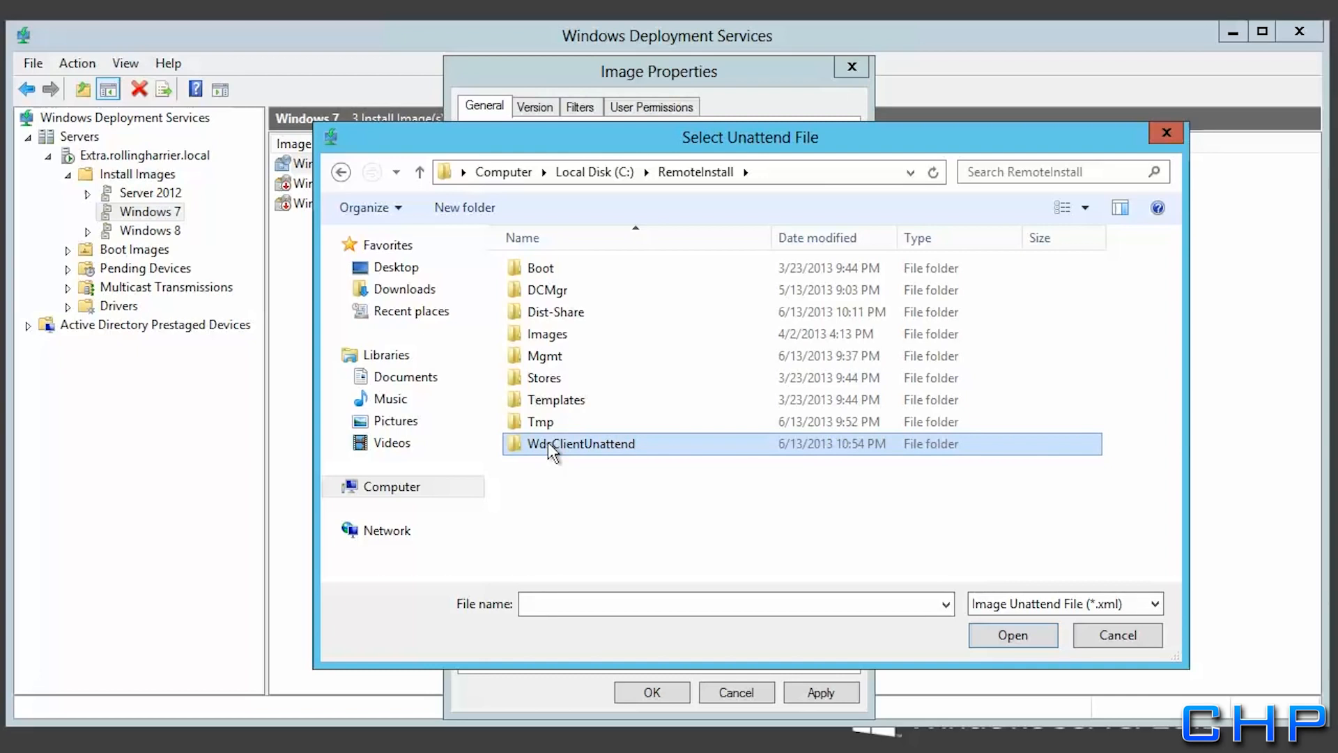
{"action": "double_click", "coordinate": [547, 442]}
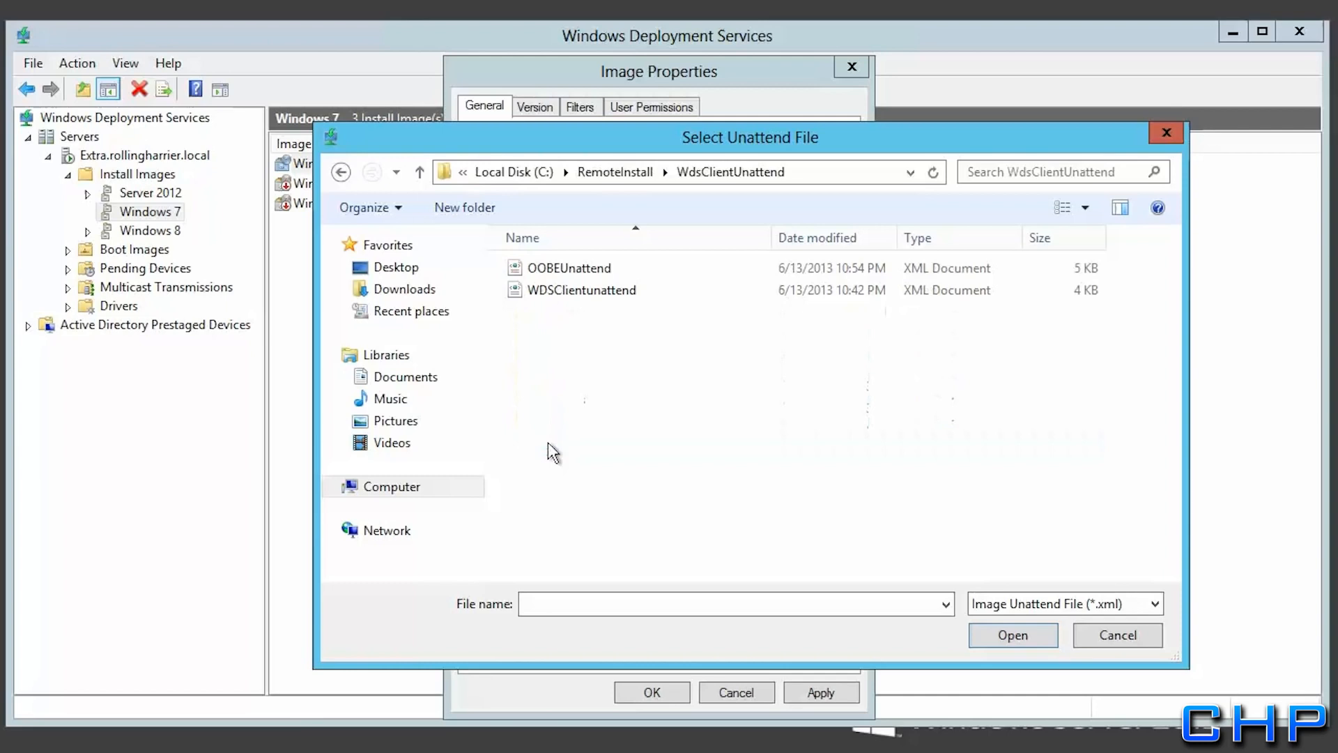
{"action": "left_click", "coordinate": [572, 267]}
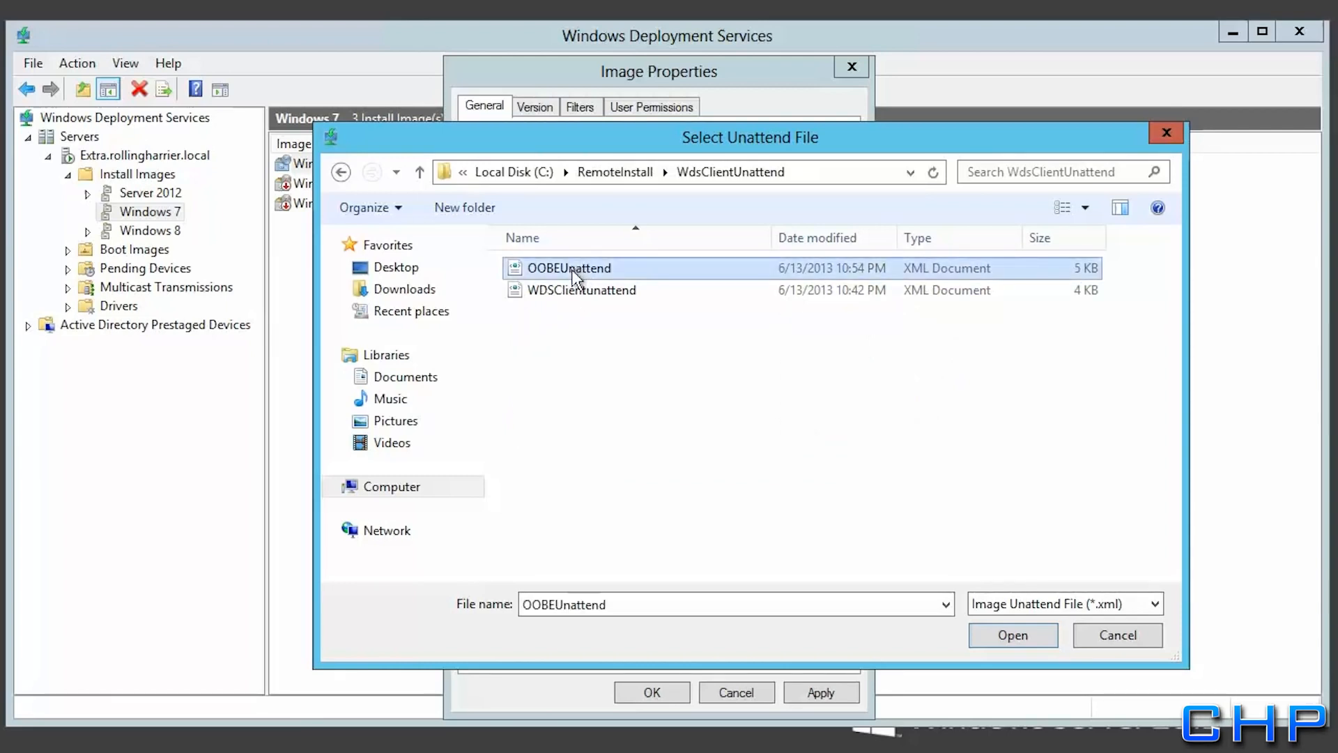
{"action": "left_click", "coordinate": [1011, 630]}
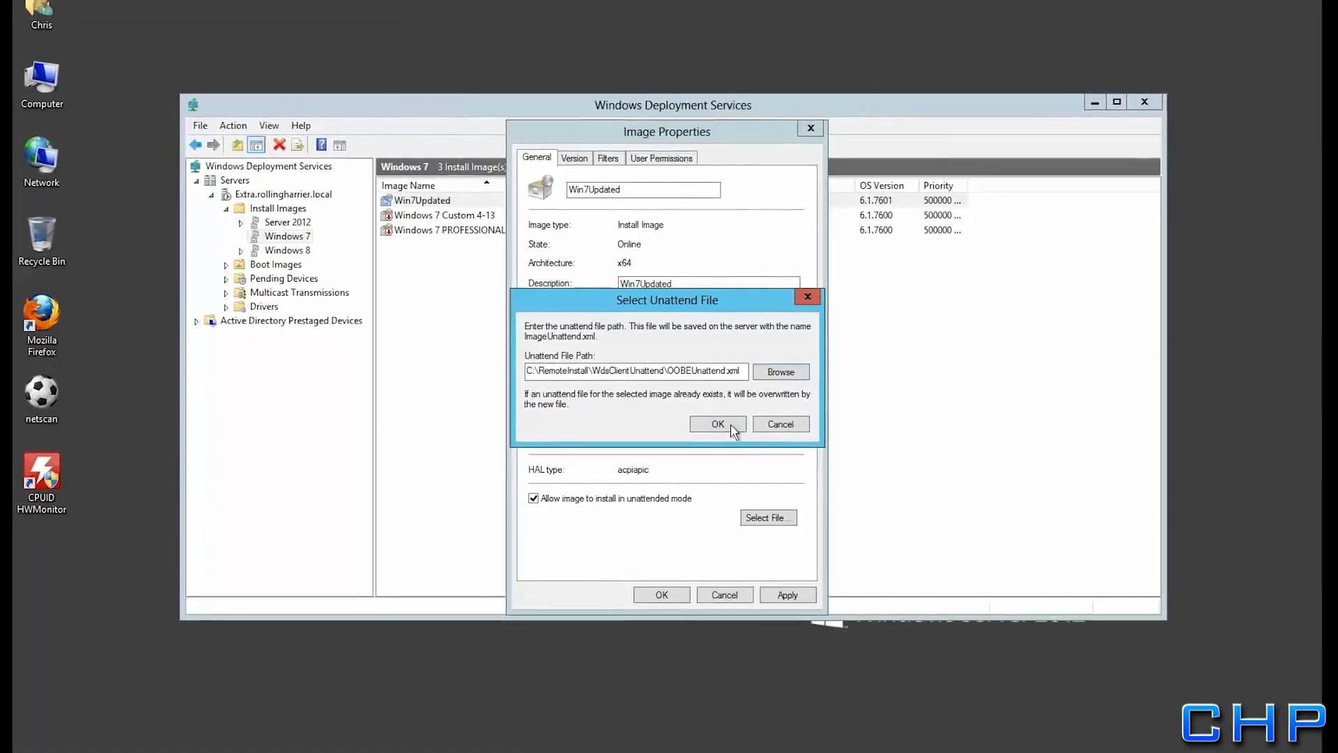
{"action": "left_click", "coordinate": [739, 464]}
Apply the image properties and close the Windows Deployment Services console
{"action": "left_click", "coordinate": [786, 592]}
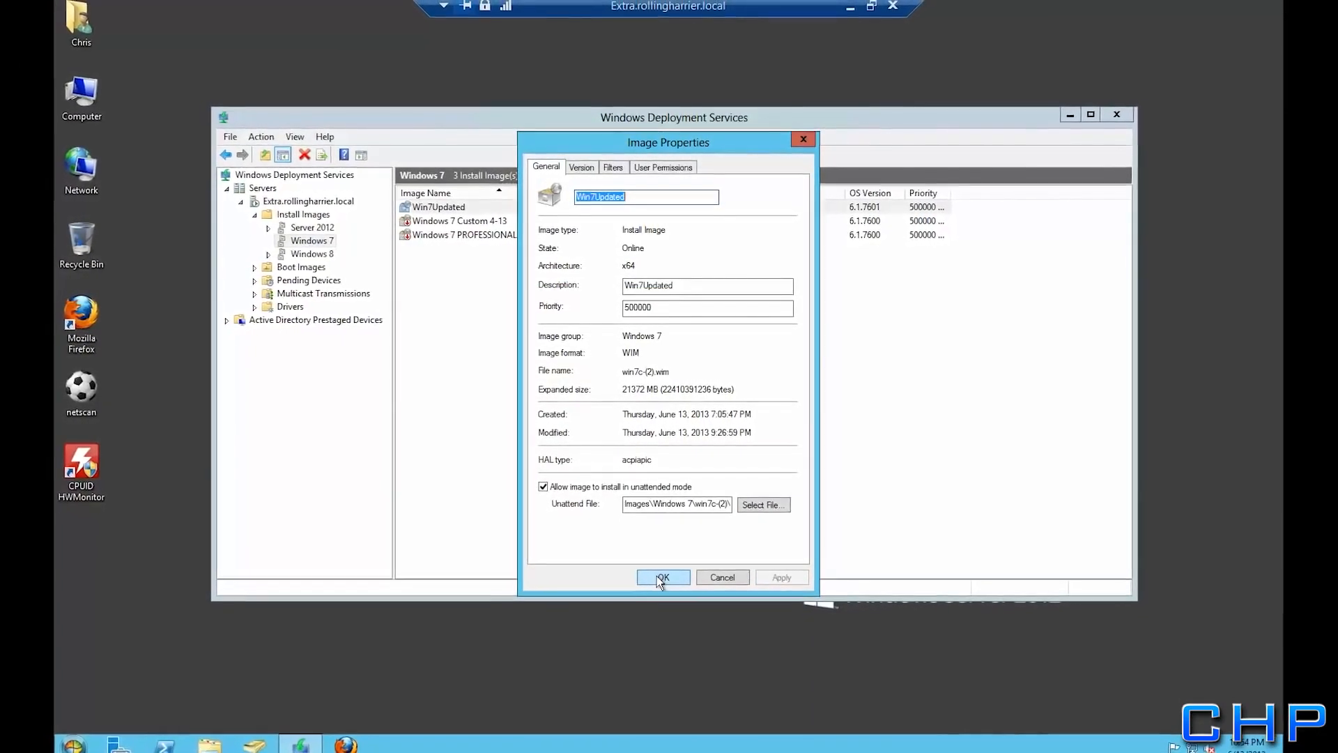
{"action": "left_click", "coordinate": [659, 576]}
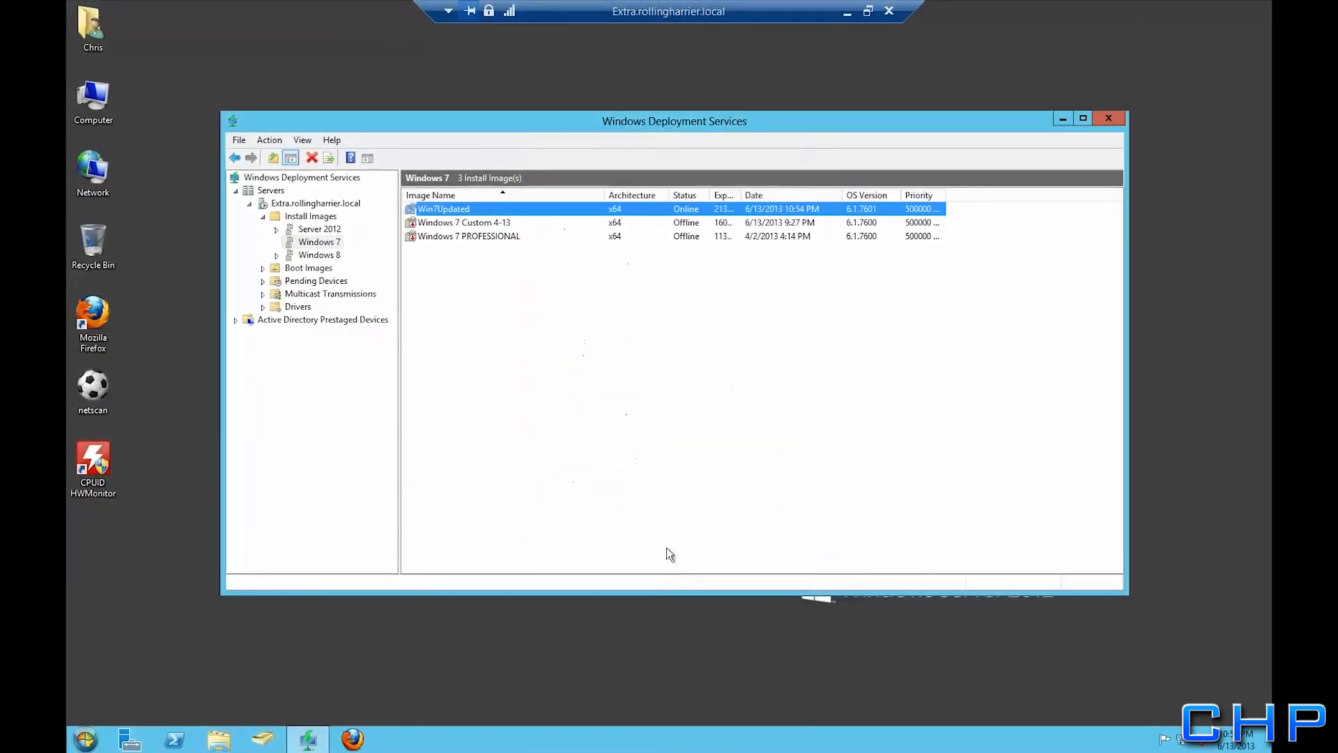
{"action": "left_click", "coordinate": [1108, 118]}
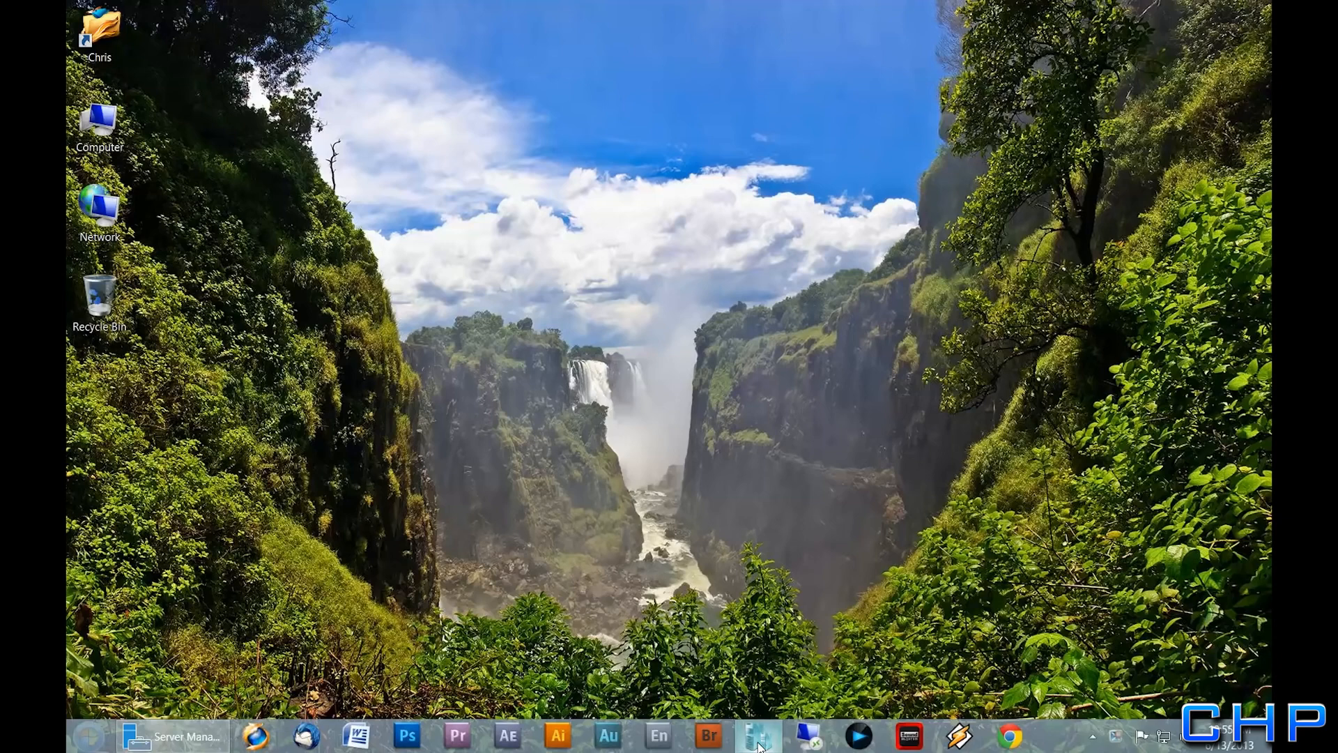
Start a new virtual machine on SLICK named Win7Test with 16384 MB dynamic memory
{"action": "left_click", "coordinate": [760, 748]}
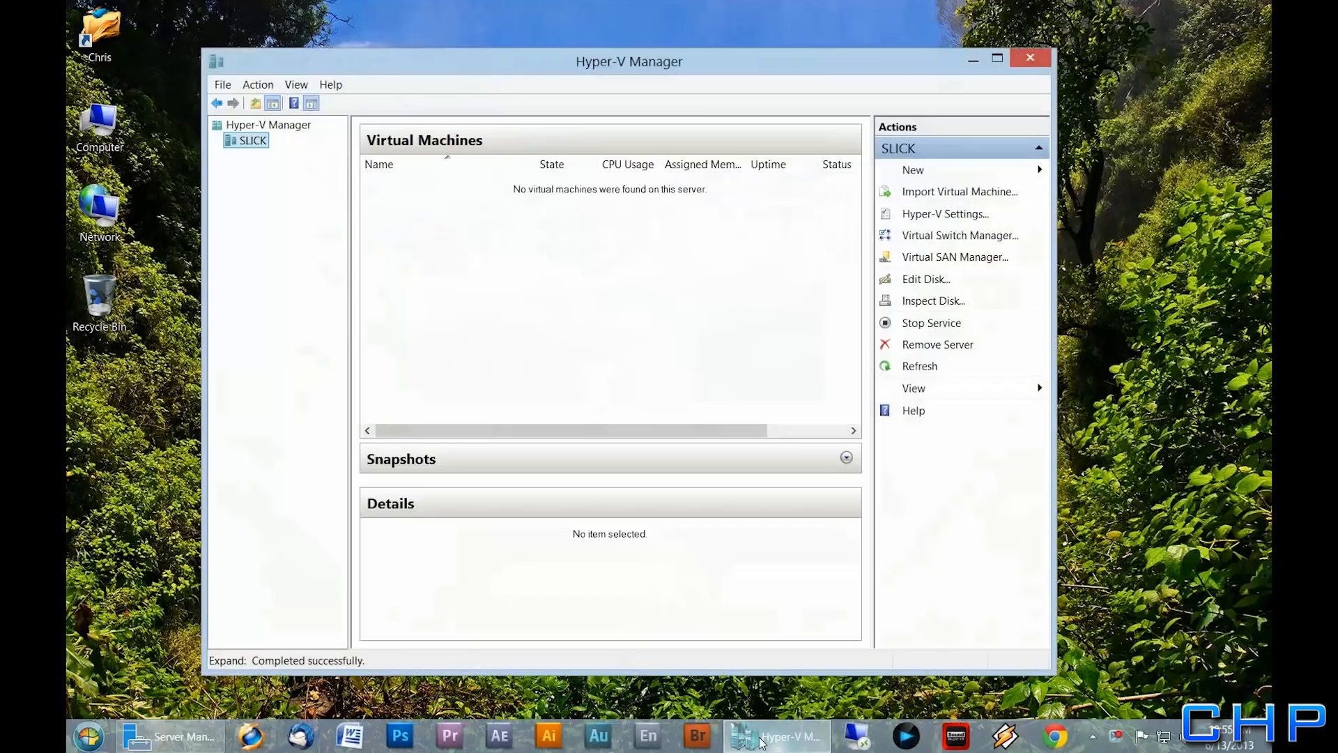
{"action": "right_click", "coordinate": [248, 142]}
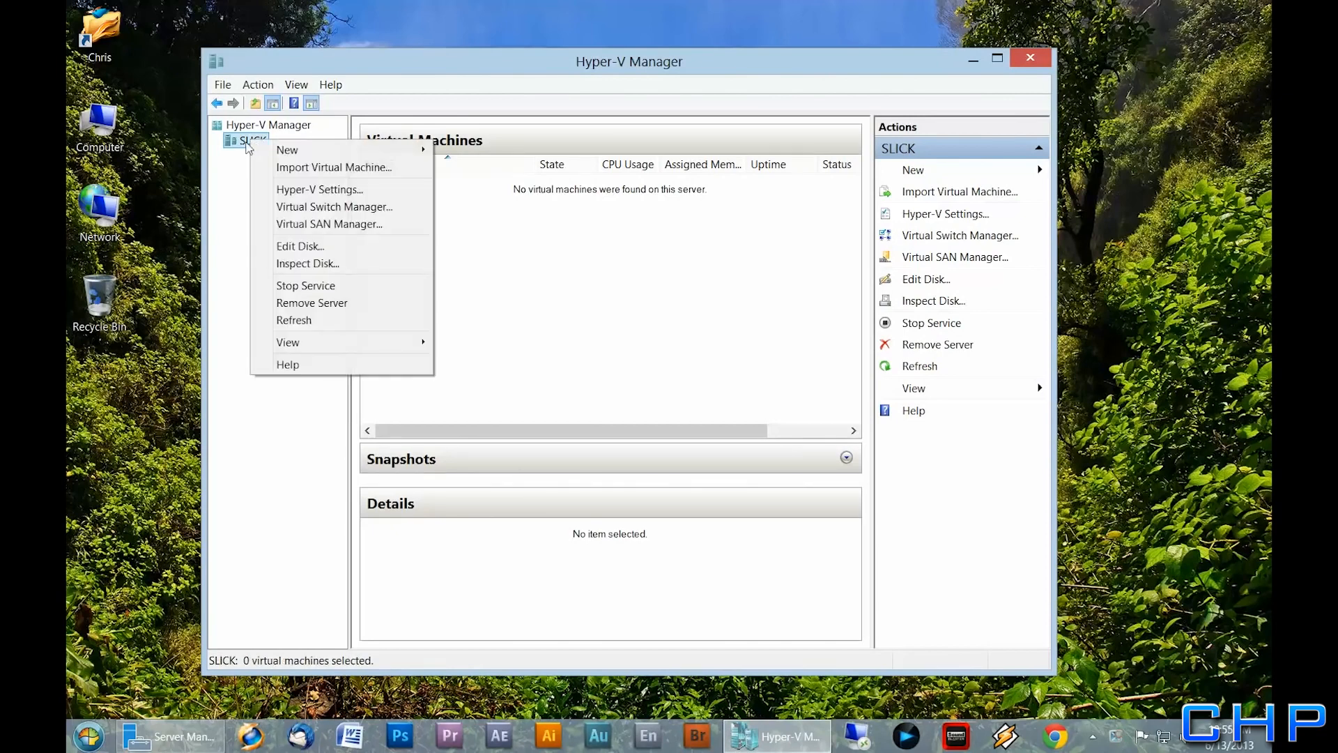
{"action": "mouse_move", "coordinate": [287, 150]}
{"action": "left_click", "coordinate": [481, 150]}
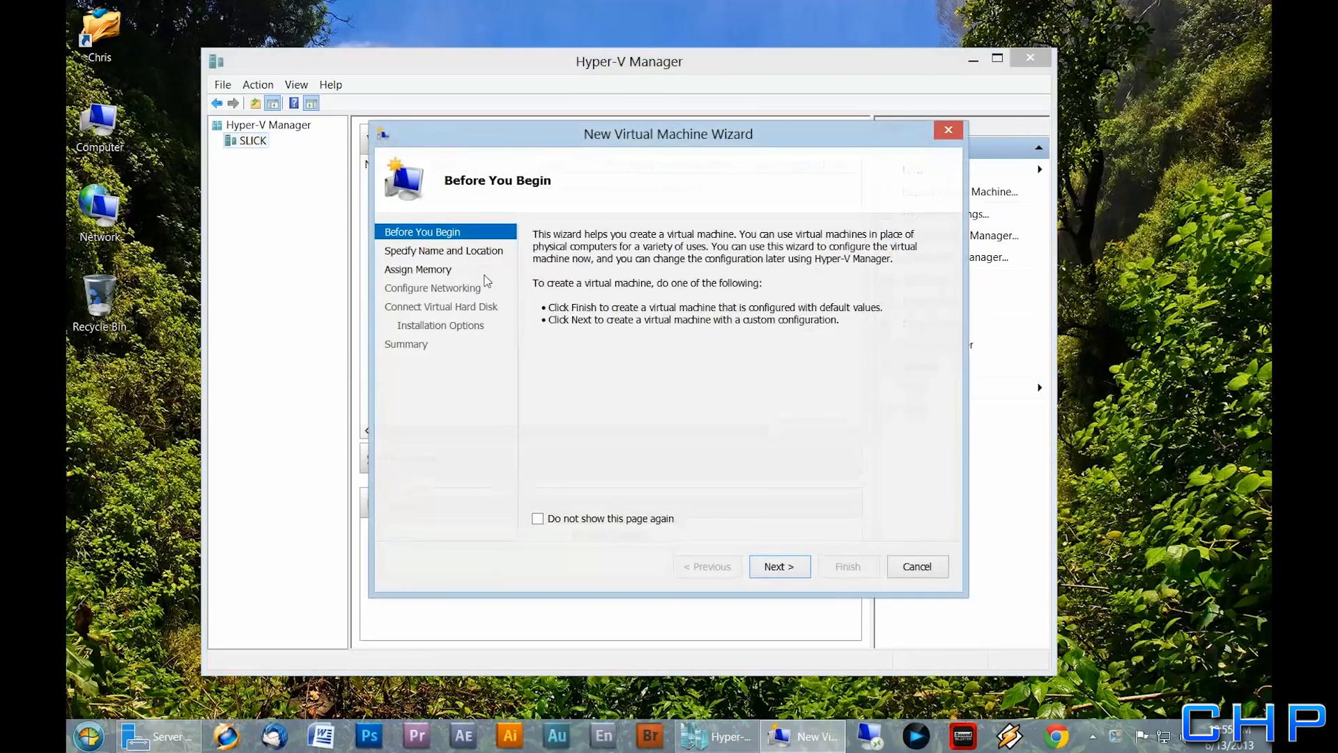
{"action": "left_click", "coordinate": [778, 566]}
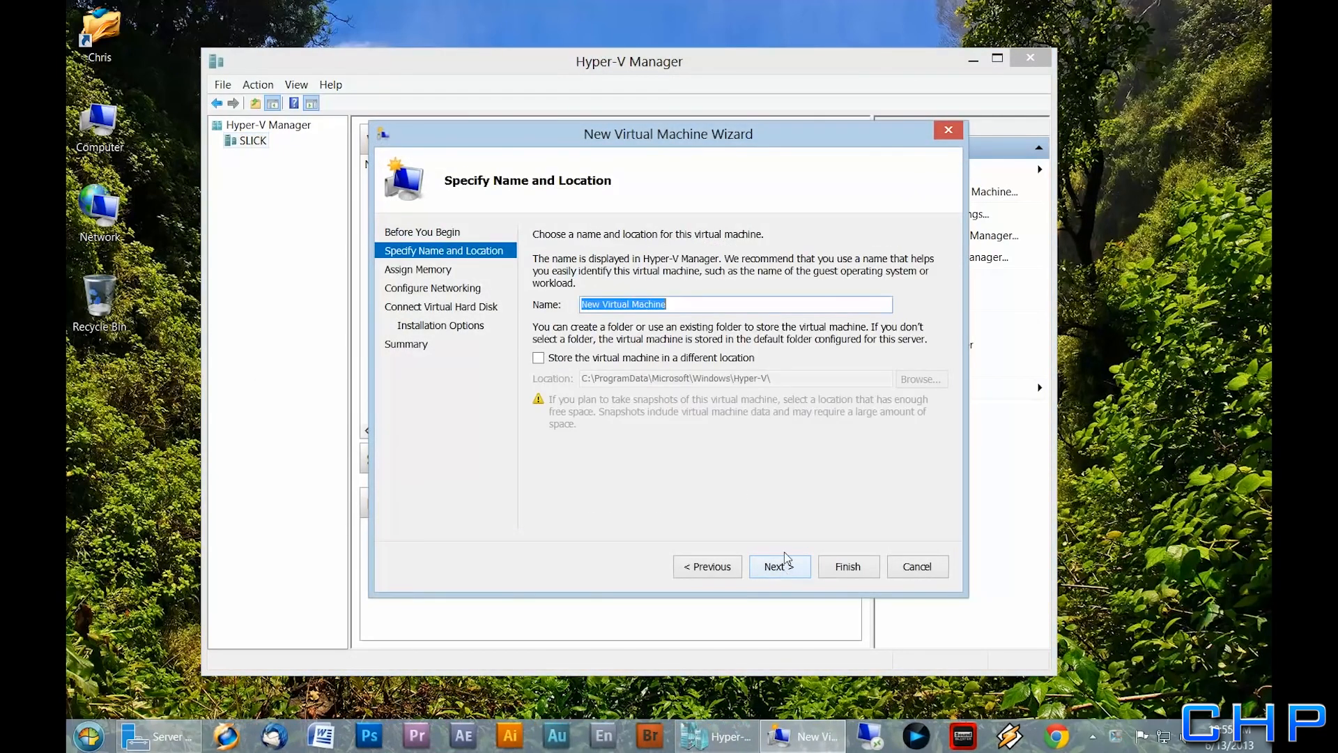
{"action": "type", "text": "Win7Test"}
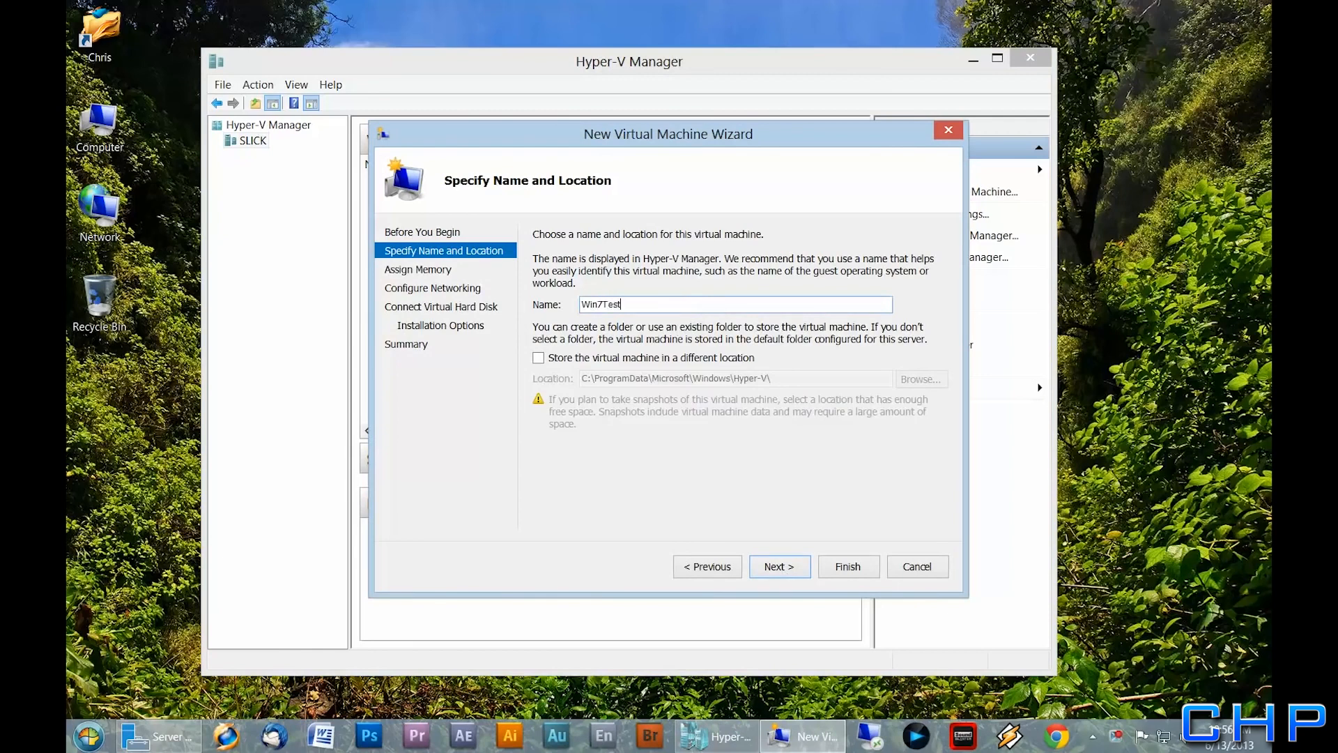
{"action": "left_click", "coordinate": [792, 570]}
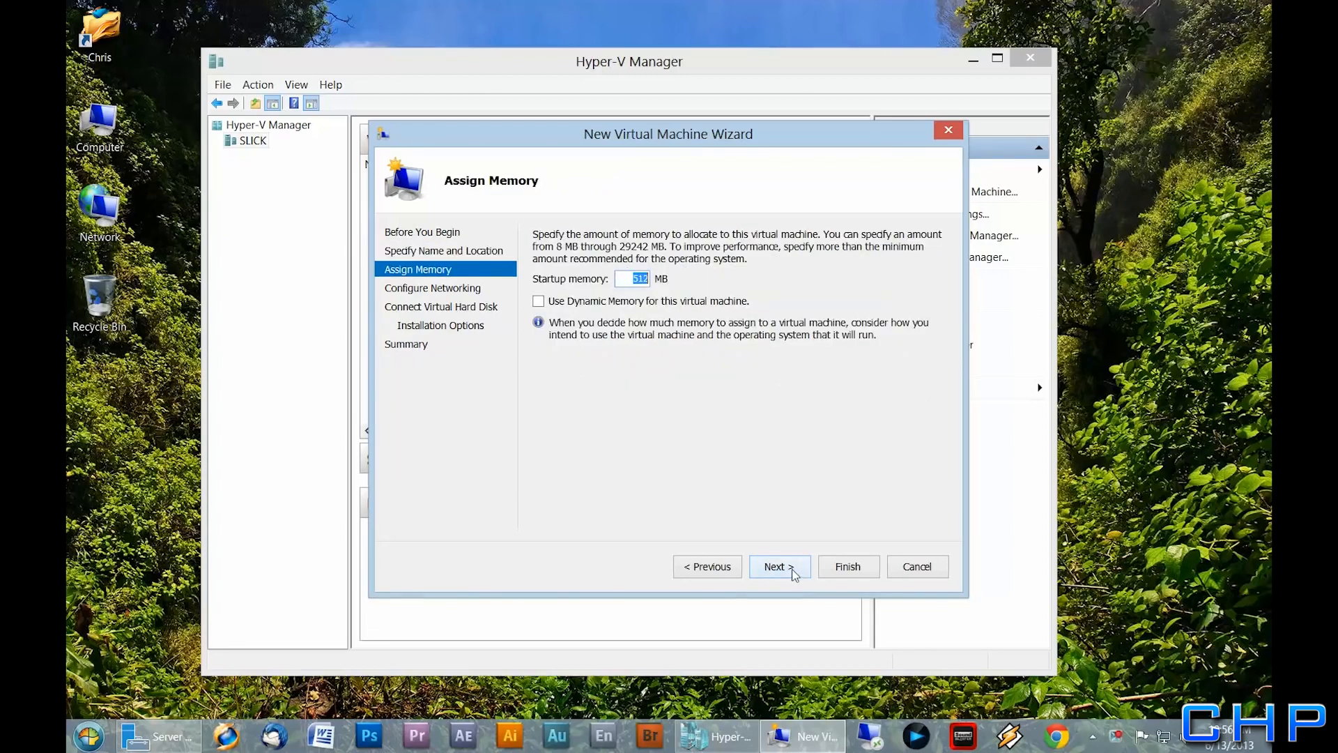
{"action": "left_click", "coordinate": [540, 303]}
{"action": "left_click_drag", "start_coordinate": [630, 279], "coordinate": [706, 281]}
{"action": "type", "text": "16384"}
Connect it to Switch 1, set disk size 5, choose network-based installation, and finish
{"action": "left_click", "coordinate": [785, 566]}
{"action": "left_click", "coordinate": [682, 266]}
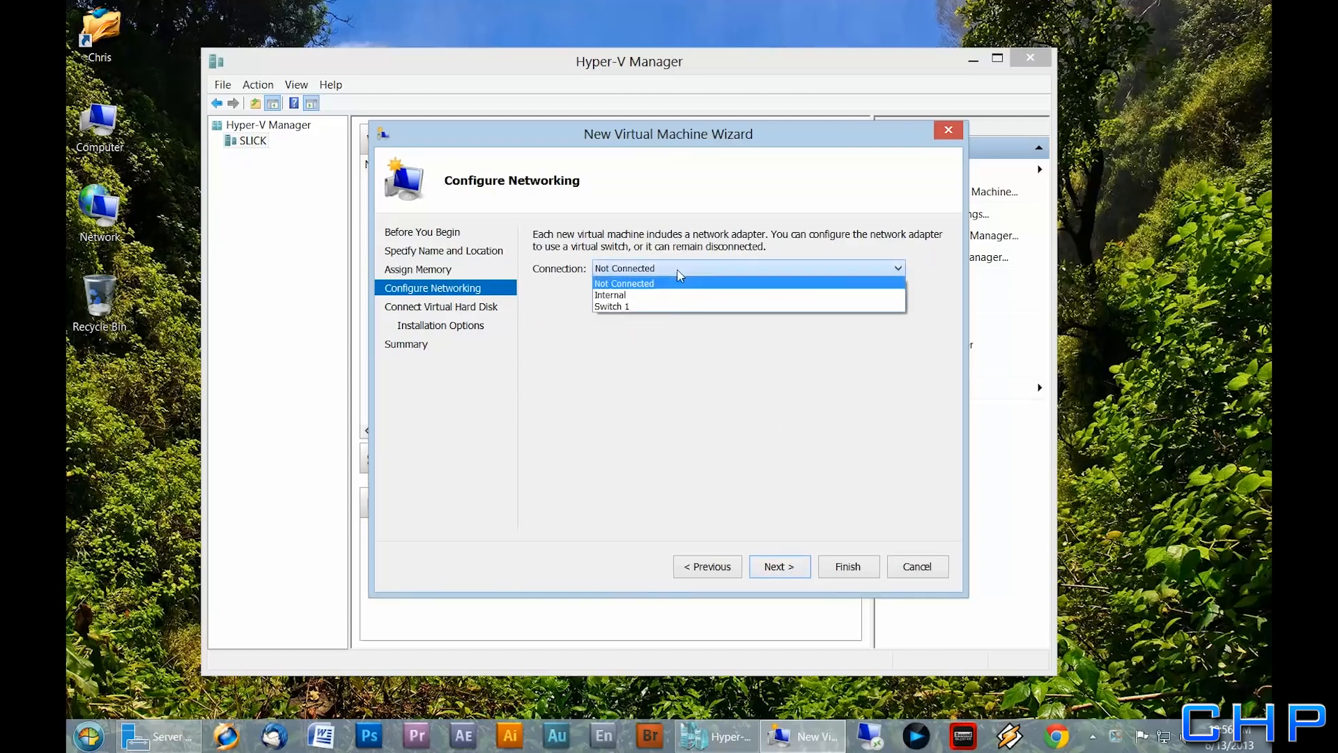
{"action": "left_click", "coordinate": [662, 303]}
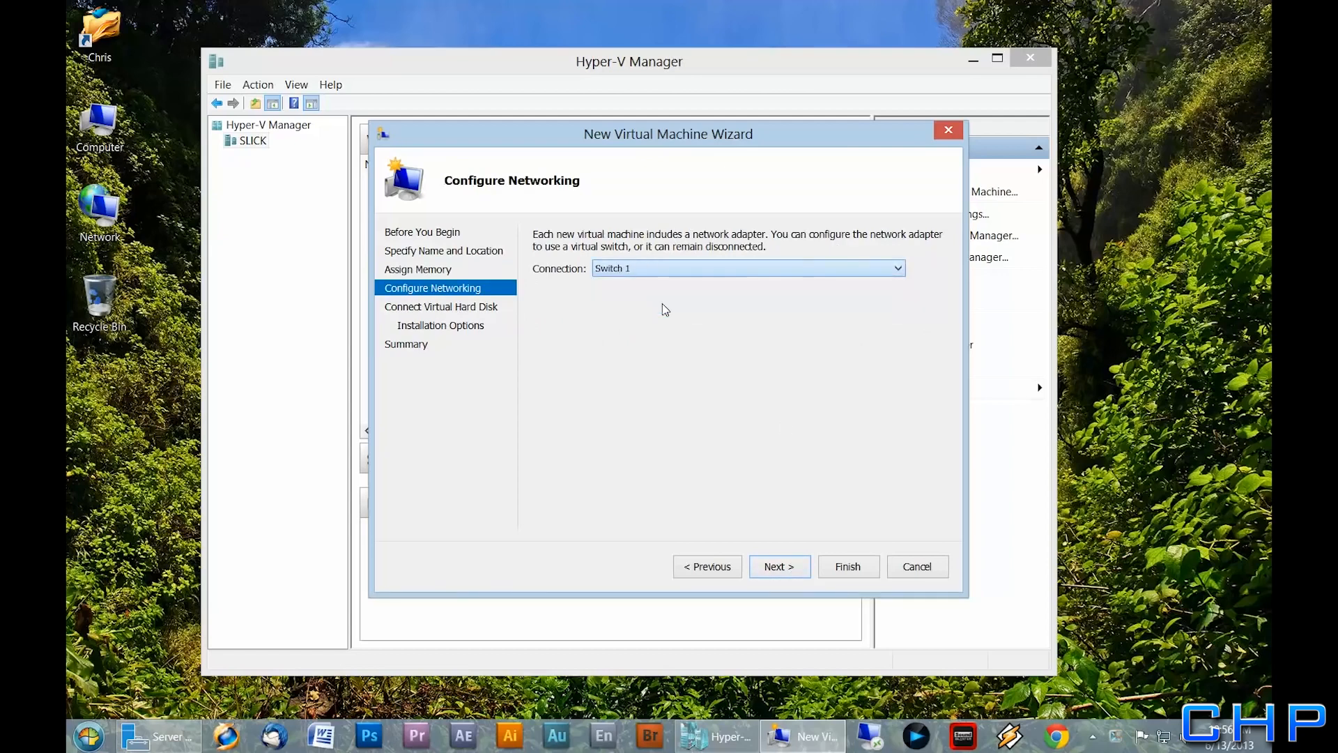
{"action": "left_click", "coordinate": [775, 568]}
{"action": "left_click_drag", "start_coordinate": [621, 368], "coordinate": [652, 372]}
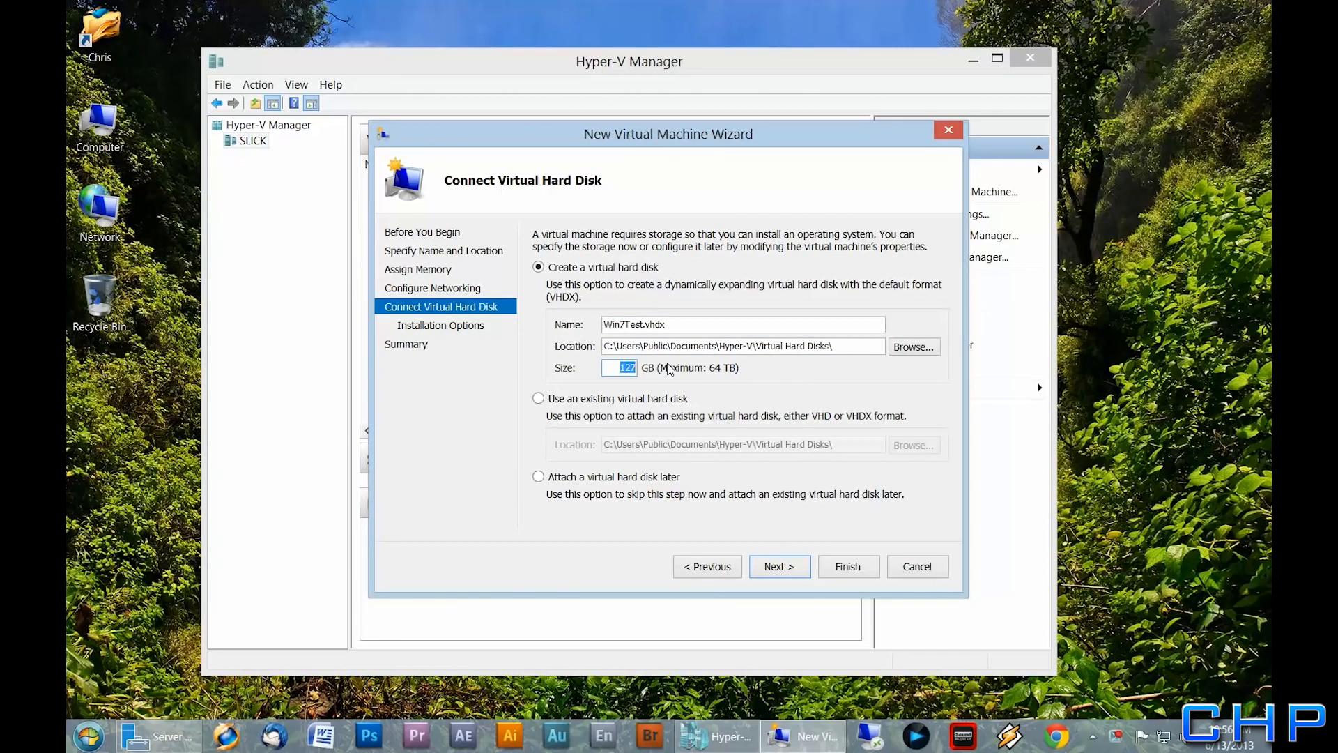
{"action": "type", "text": "50"}
{"action": "left_click", "coordinate": [774, 567]}
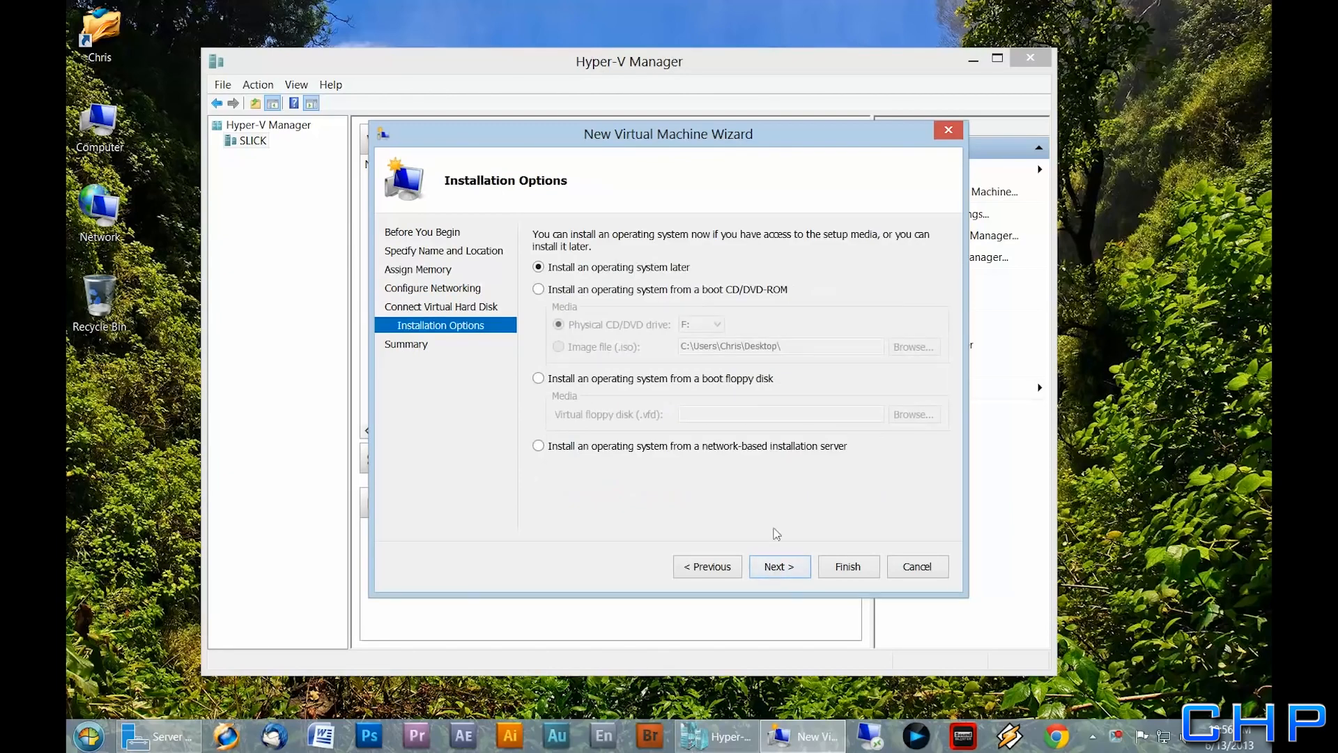
{"action": "left_click", "coordinate": [617, 447]}
{"action": "left_click", "coordinate": [781, 566]}
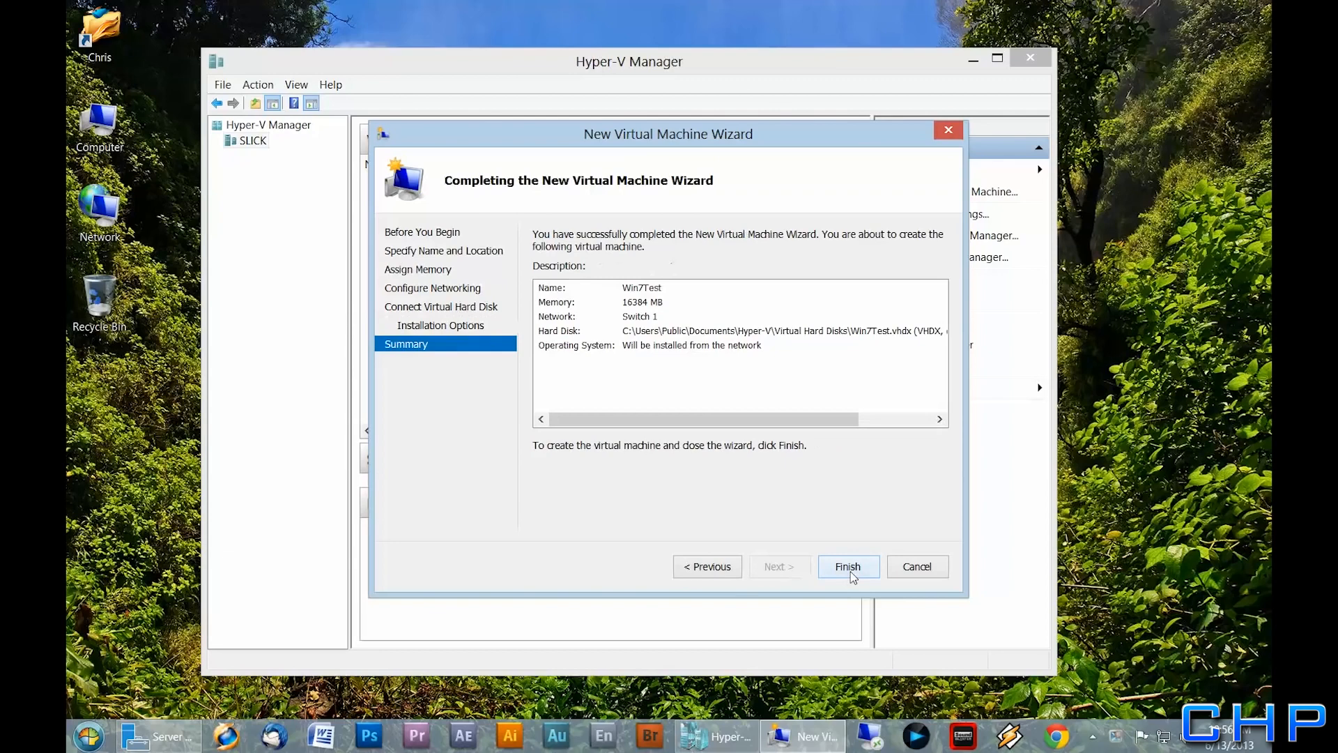
{"action": "left_click", "coordinate": [850, 573]}
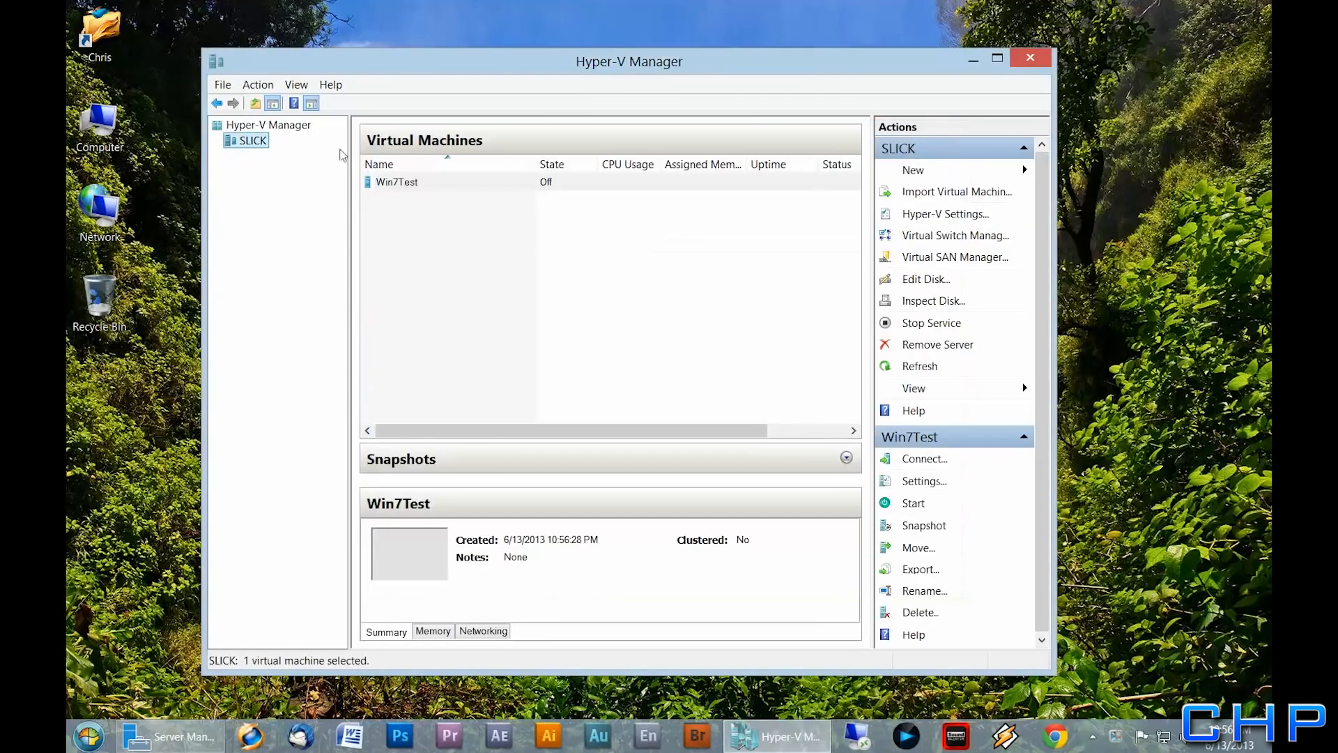
{"action": "left_click", "coordinate": [394, 184]}
Open Win7Test's settings and raise its virtual processor count to 4
{"action": "right_click", "coordinate": [396, 185]}
{"action": "left_click", "coordinate": [405, 214]}
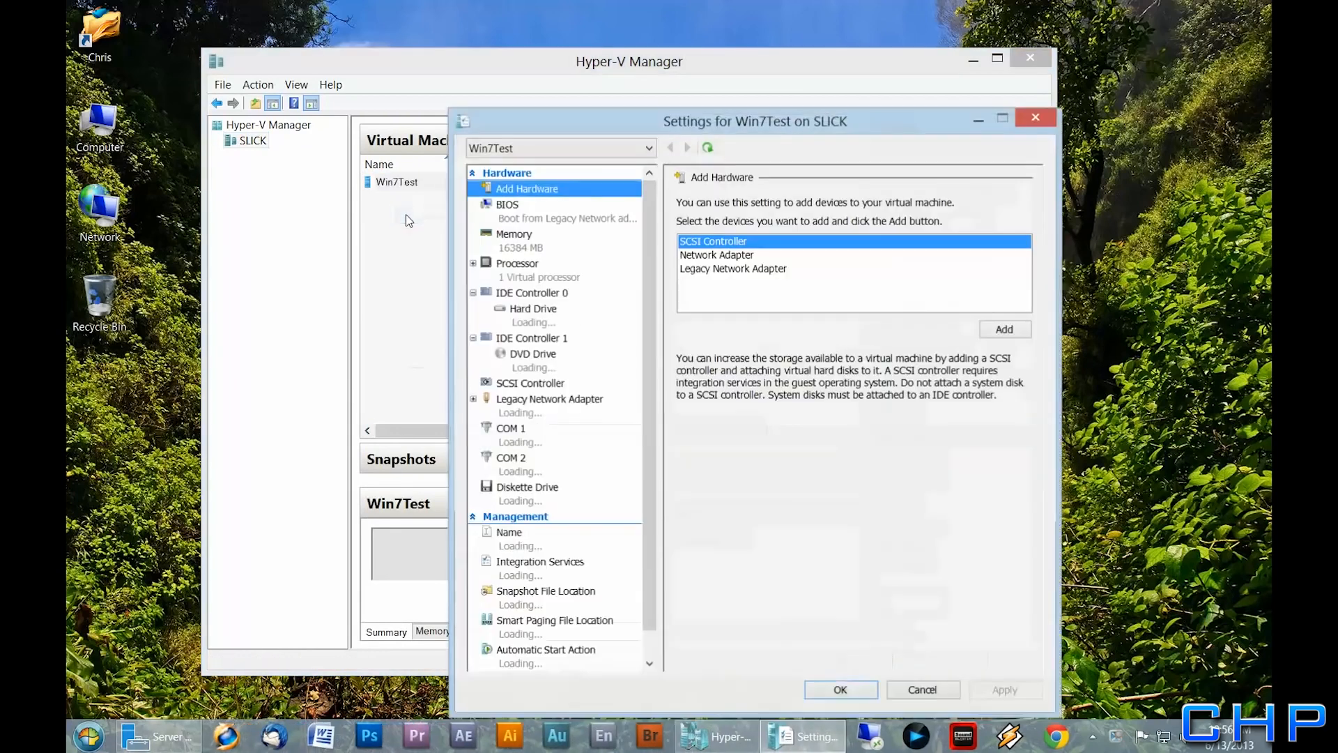
{"action": "left_click_drag", "start_coordinate": [592, 133], "coordinate": [537, 90]}
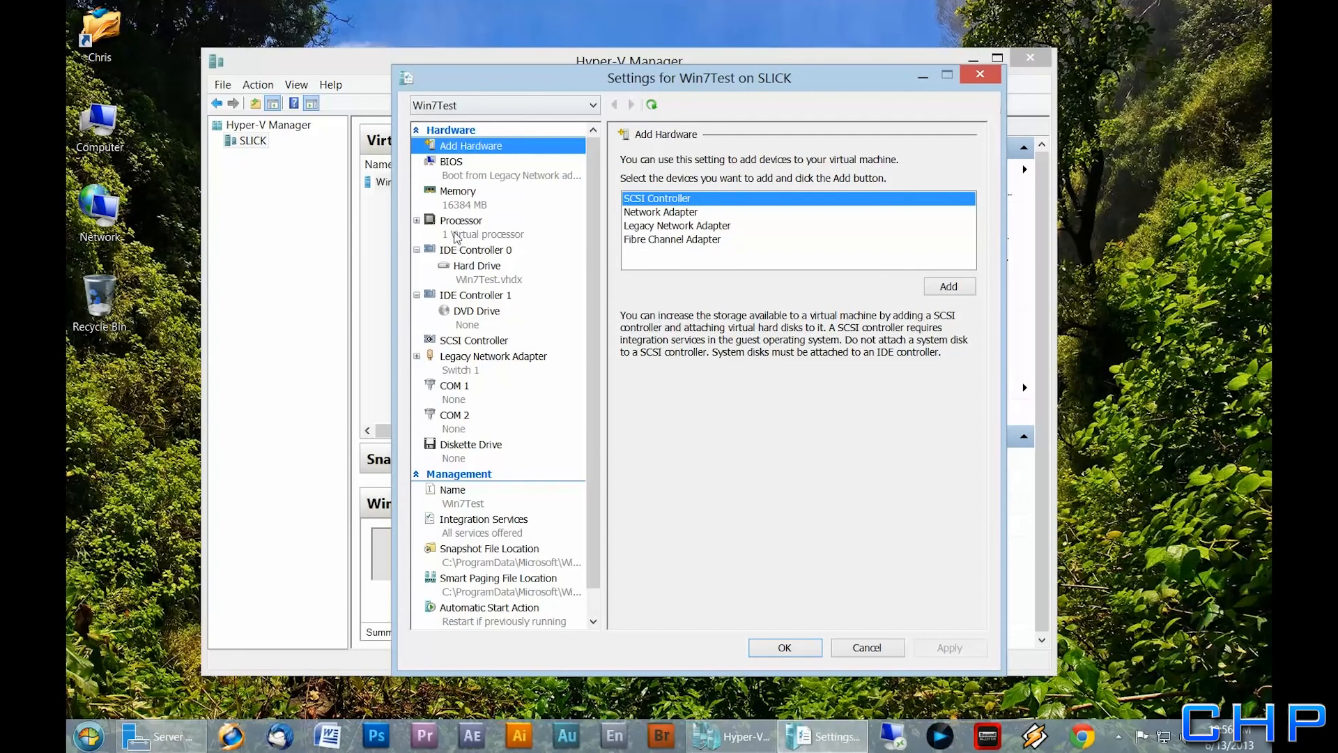
{"action": "left_click", "coordinate": [456, 235]}
{"action": "left_click", "coordinate": [828, 201]}
{"action": "left_click", "coordinate": [828, 201]}
{"action": "left_click", "coordinate": [828, 202]}
{"action": "left_click", "coordinate": [949, 648]}
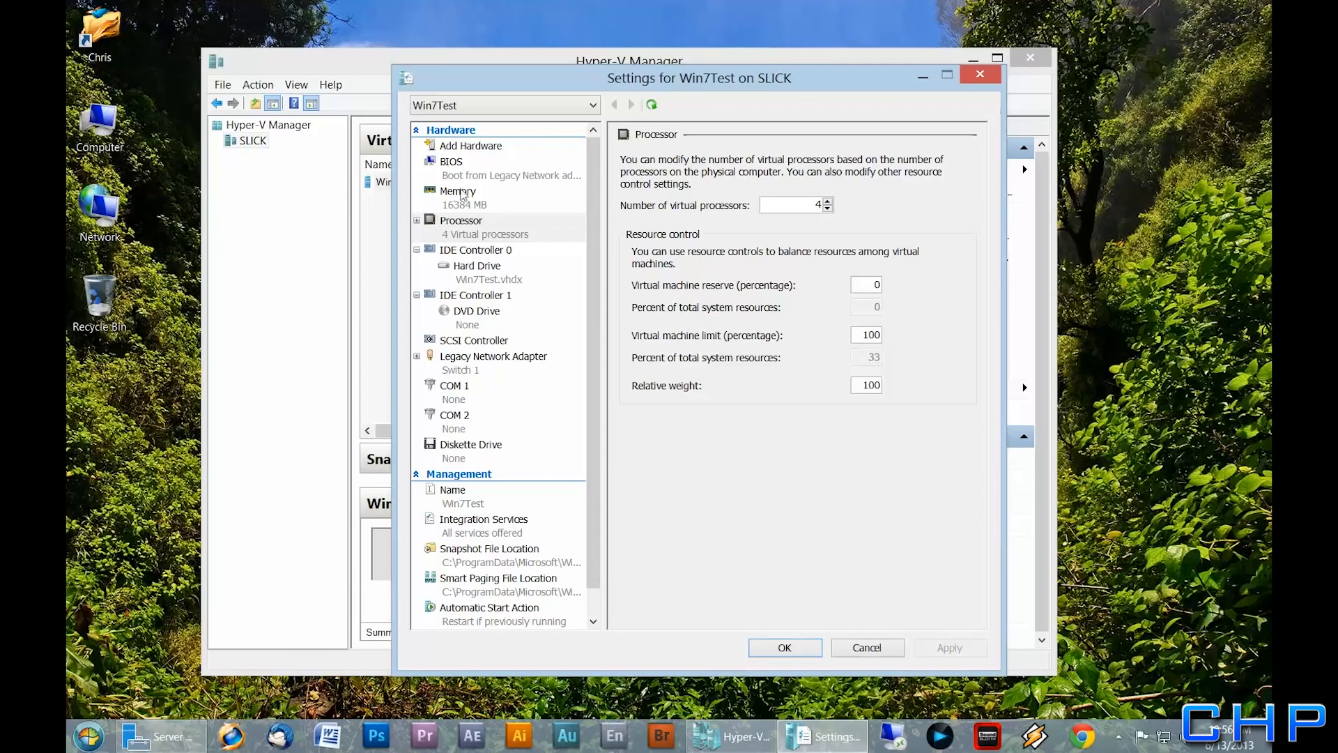
Move IDE to the top of the BIOS startup order and apply it
{"action": "left_click", "coordinate": [466, 176]}
{"action": "left_click", "coordinate": [651, 287]}
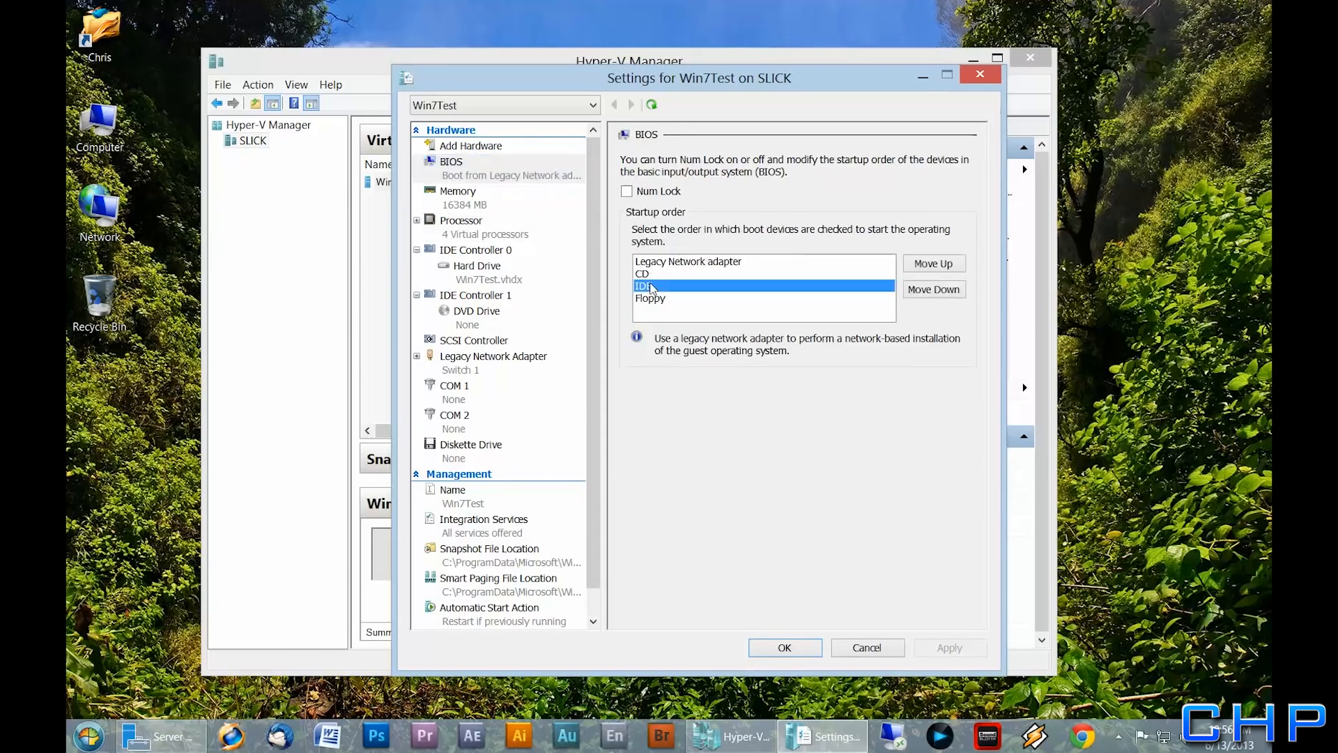
{"action": "left_click", "coordinate": [948, 265]}
{"action": "left_click", "coordinate": [948, 265]}
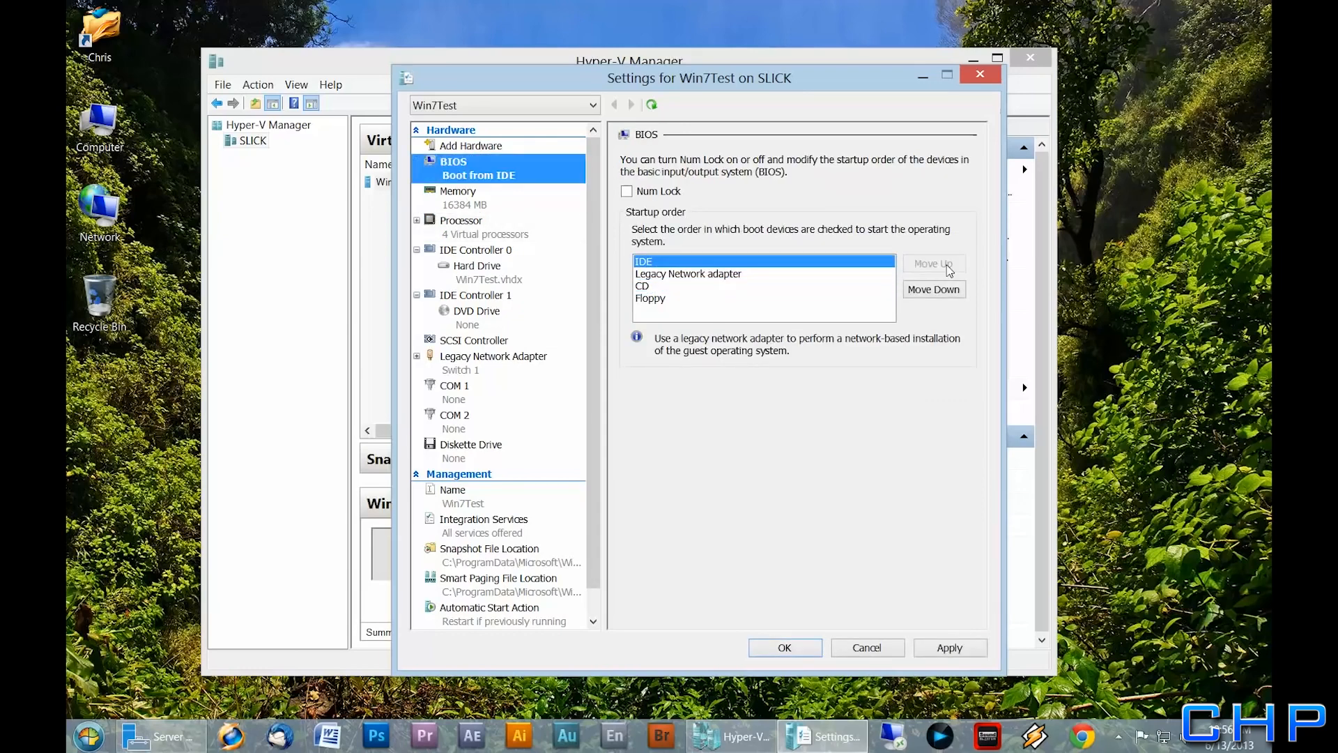
{"action": "left_click", "coordinate": [968, 659]}
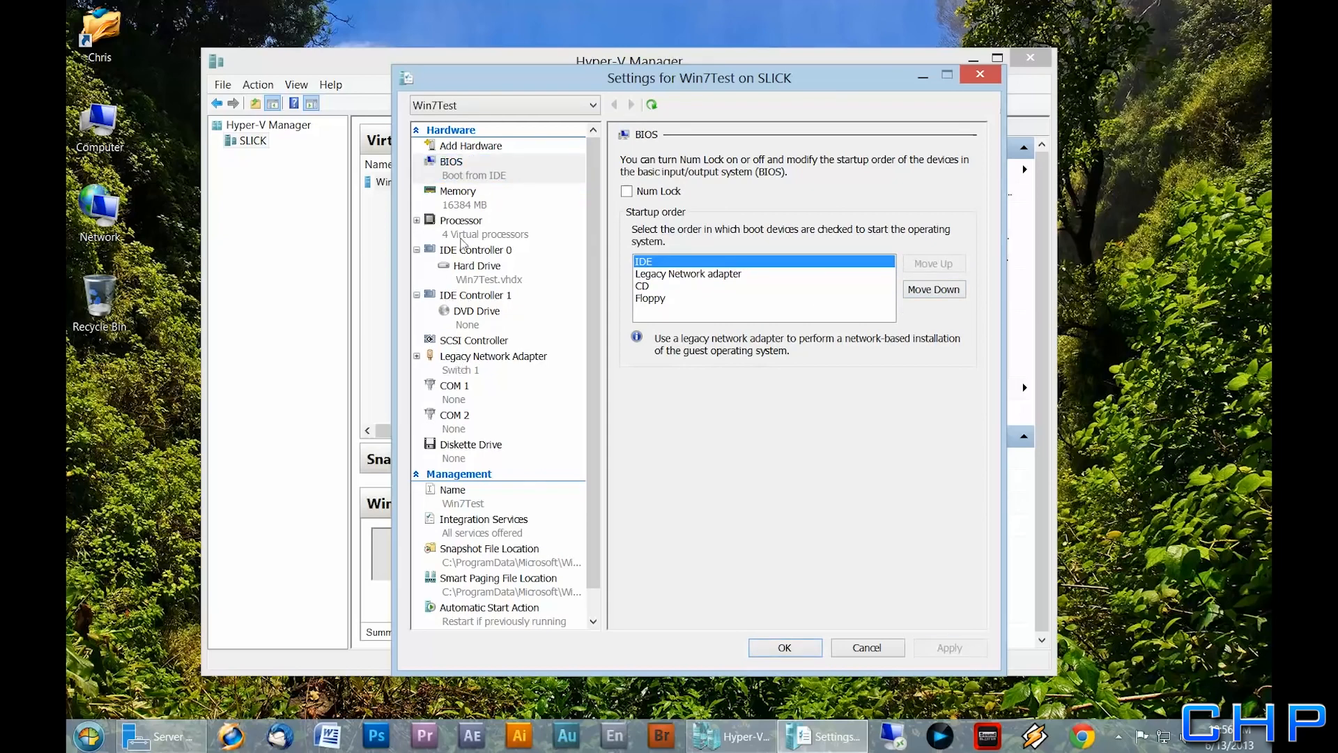
Set maximum RAM to 16384 MB, apply it, and close the settings with OK
{"action": "left_click", "coordinate": [459, 207]}
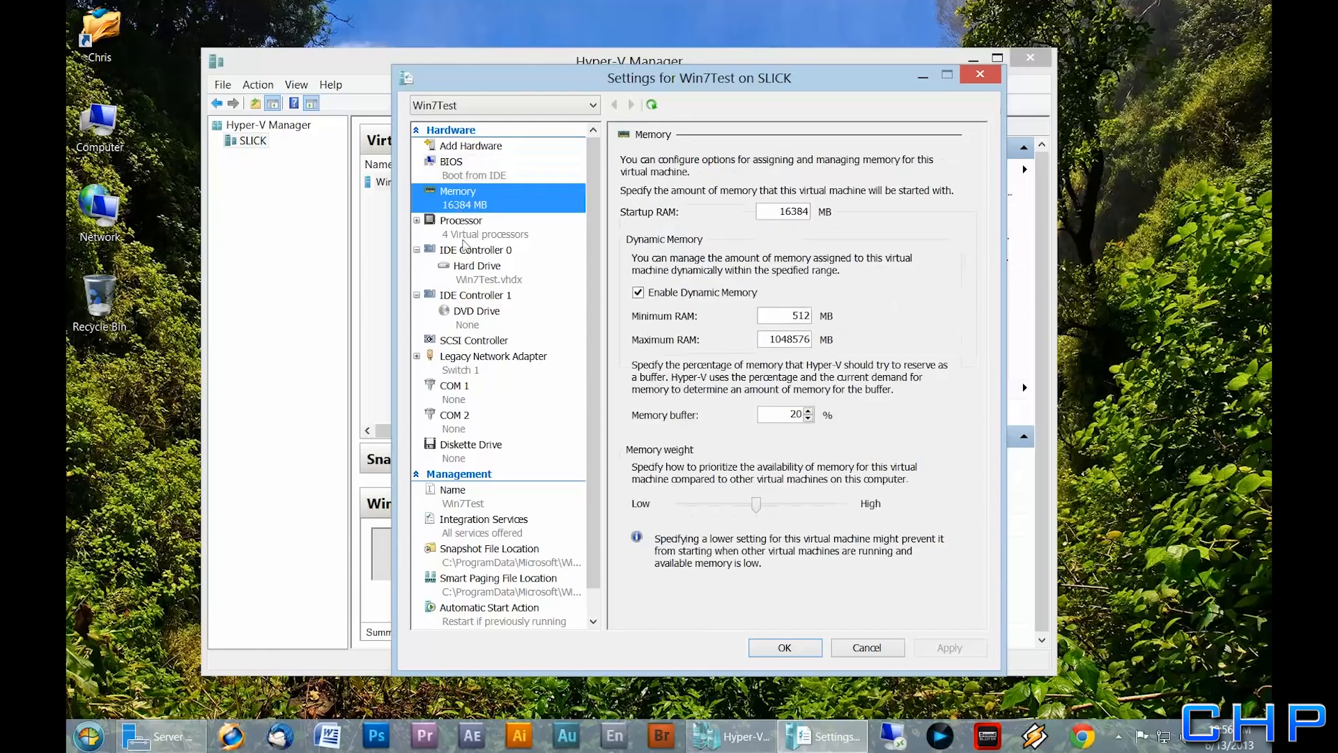
{"action": "left_click_drag", "start_coordinate": [765, 340], "coordinate": [819, 341]}
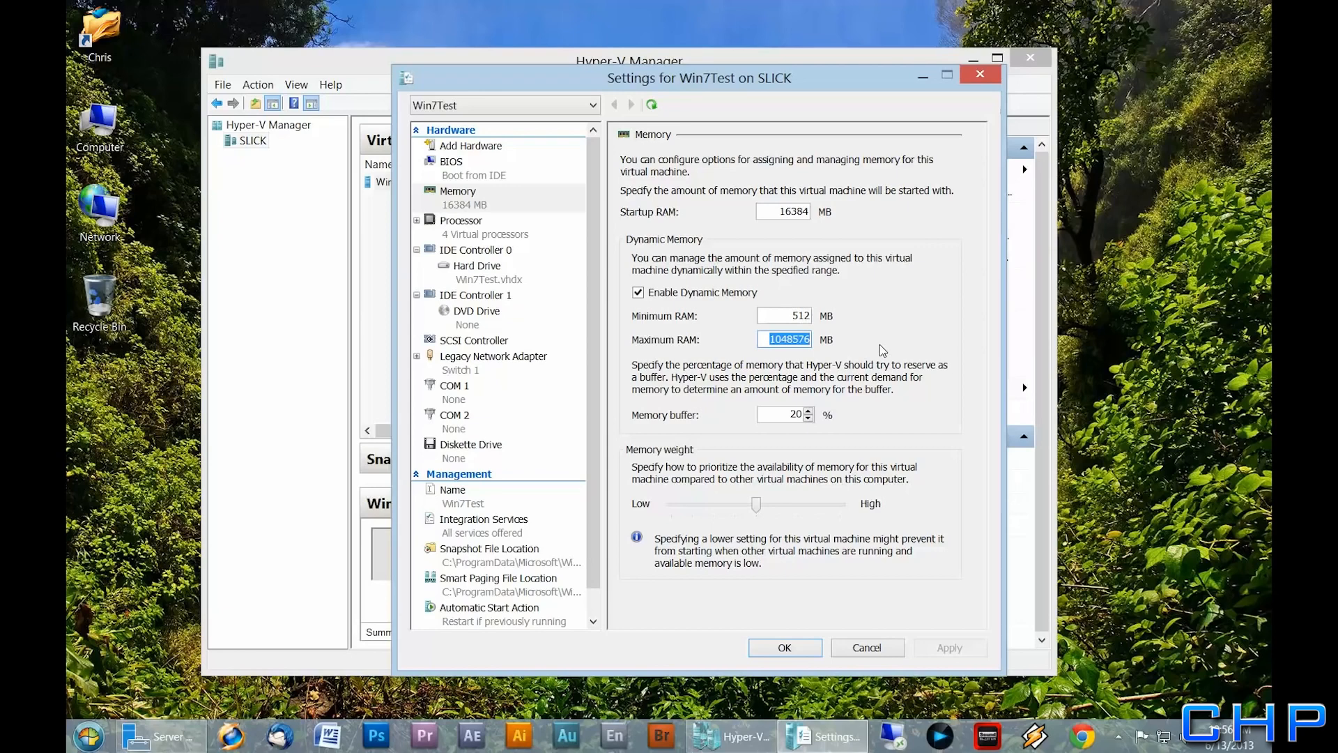
{"action": "type", "text": "16384"}
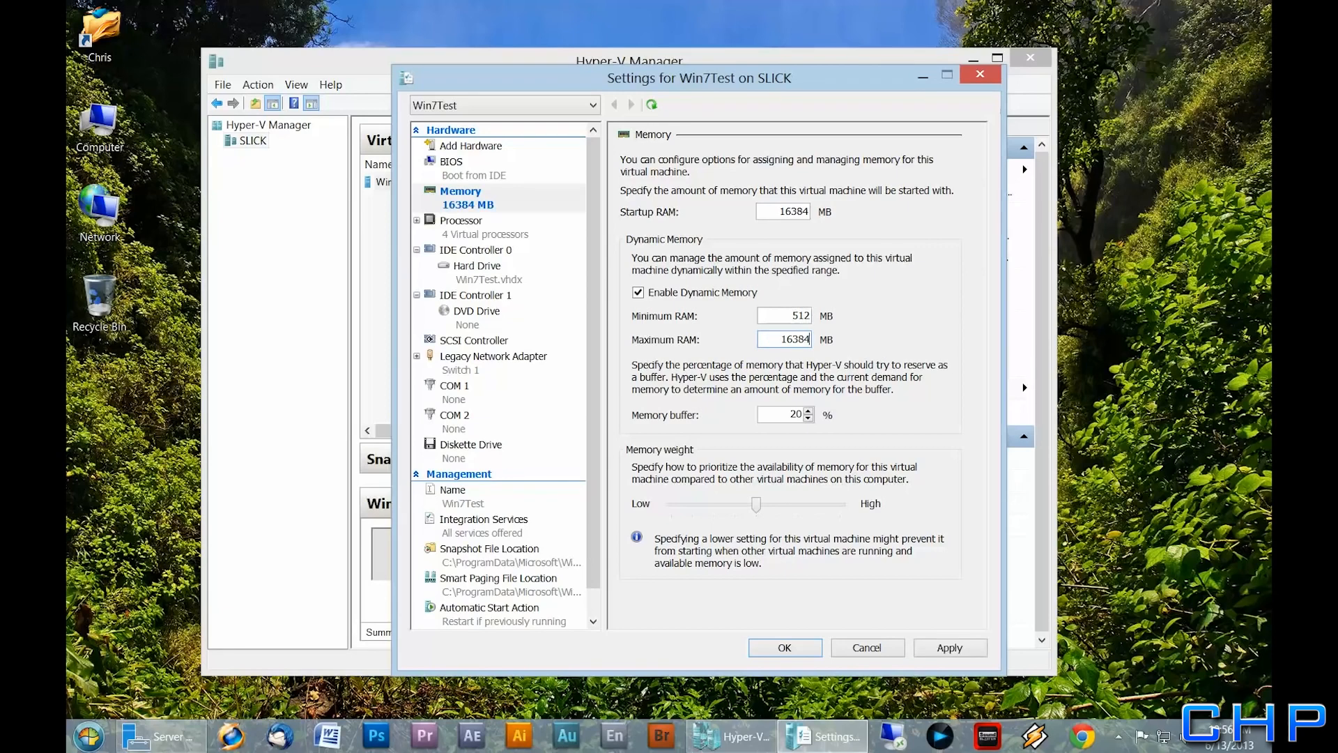
{"action": "left_click", "coordinate": [972, 647]}
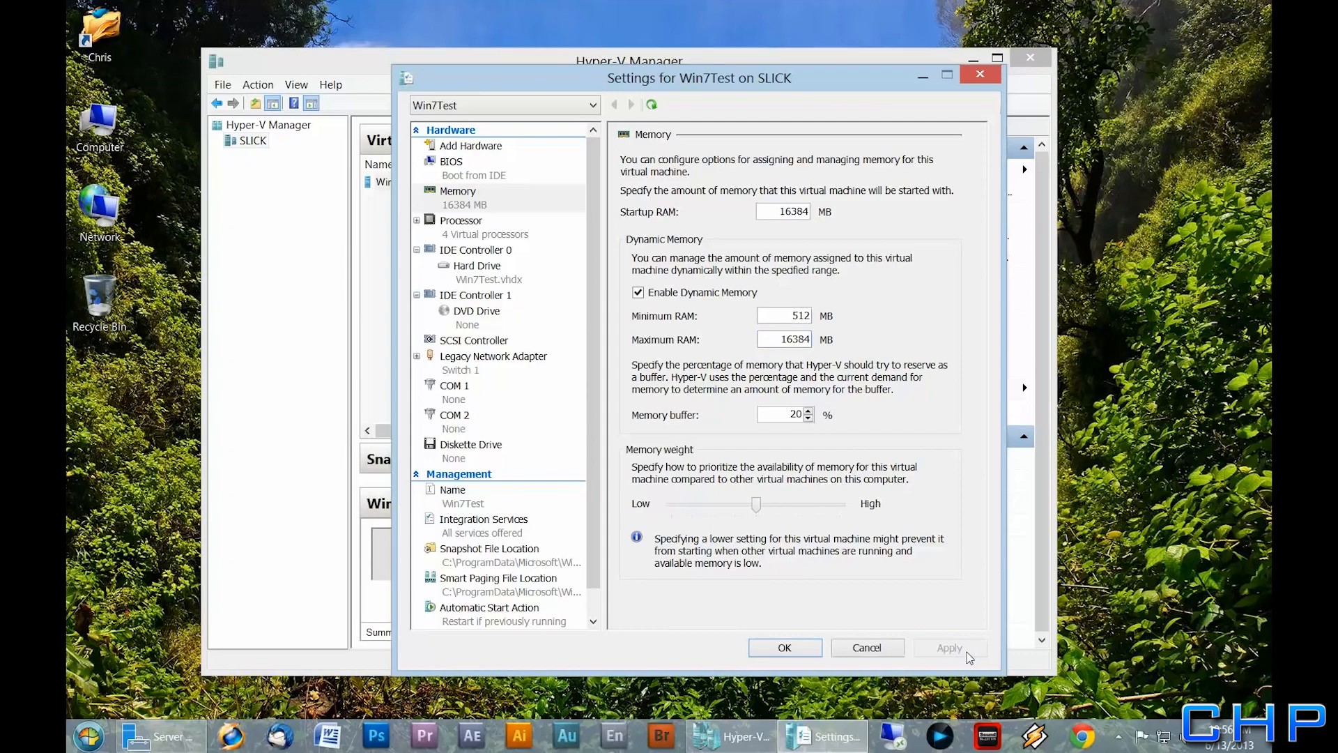
{"action": "left_click", "coordinate": [801, 651]}
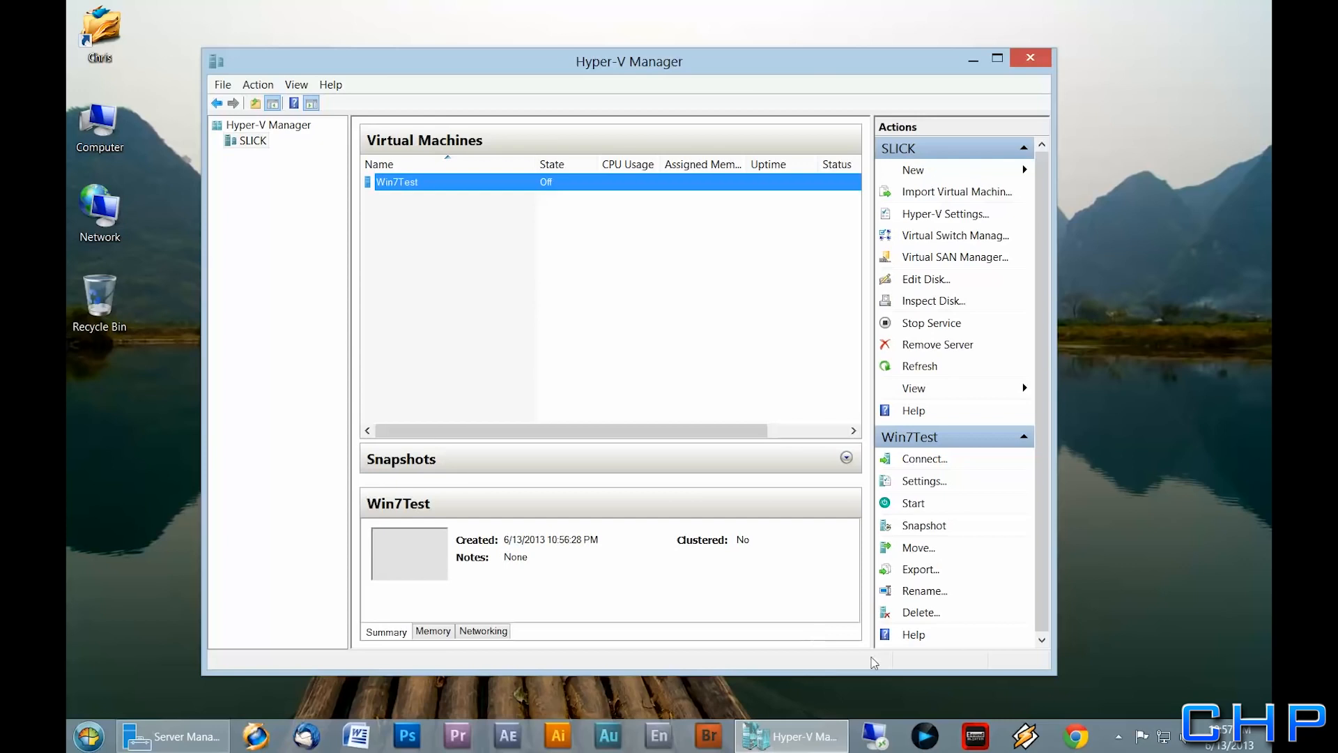
Power on Win7Test, let WDS deployment reach the Windows 7 desktop, and open Start
{"action": "right_click", "coordinate": [372, 187]}
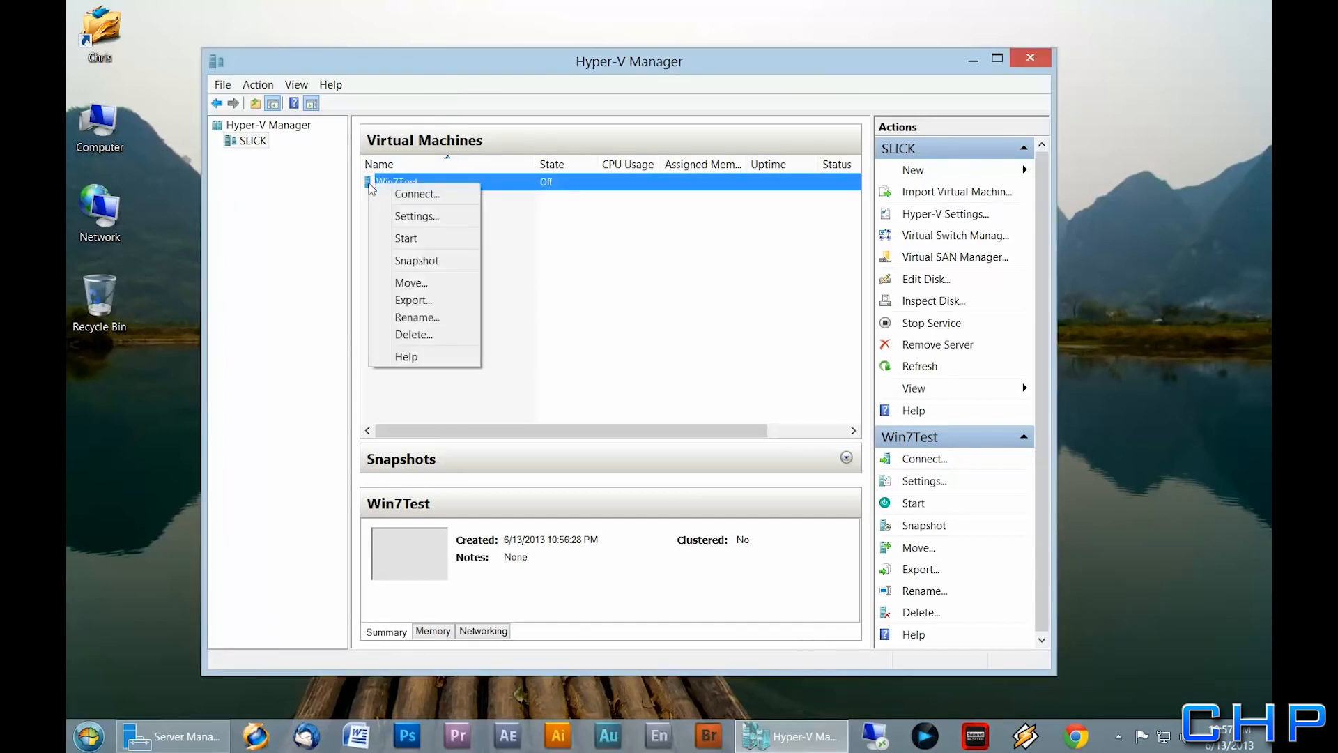
{"action": "left_click", "coordinate": [399, 238]}
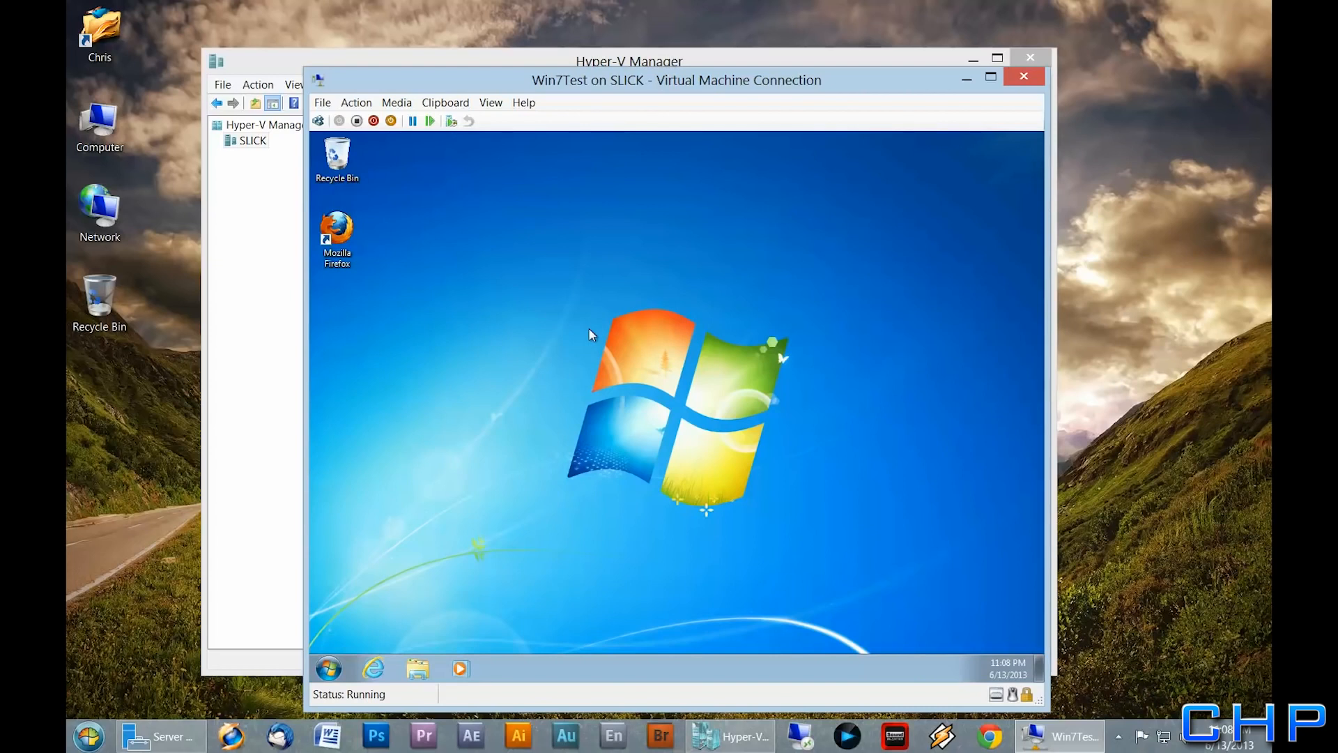
{"action": "left_click", "coordinate": [338, 671]}
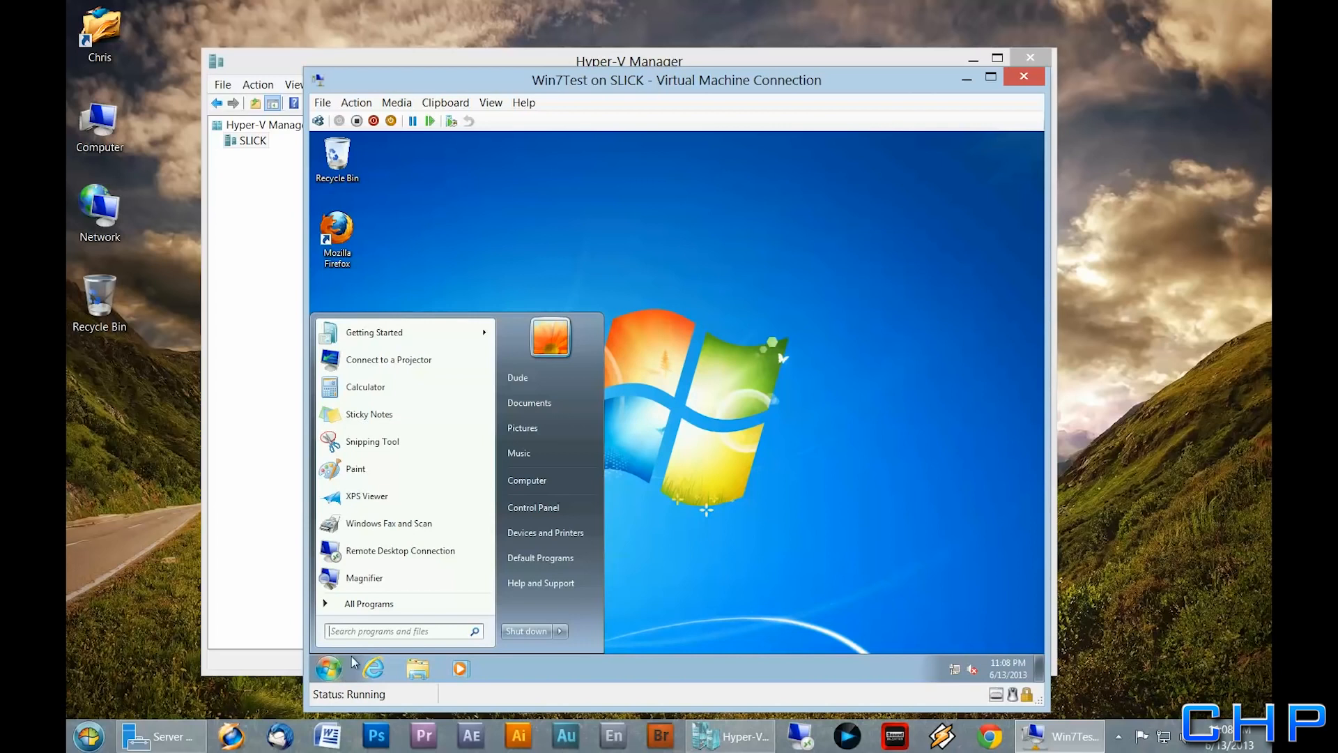
Open Computer Properties in the guest to check name TESTCLIENTPC and domain rollingharrier.local
{"action": "right_click", "coordinate": [536, 481]}
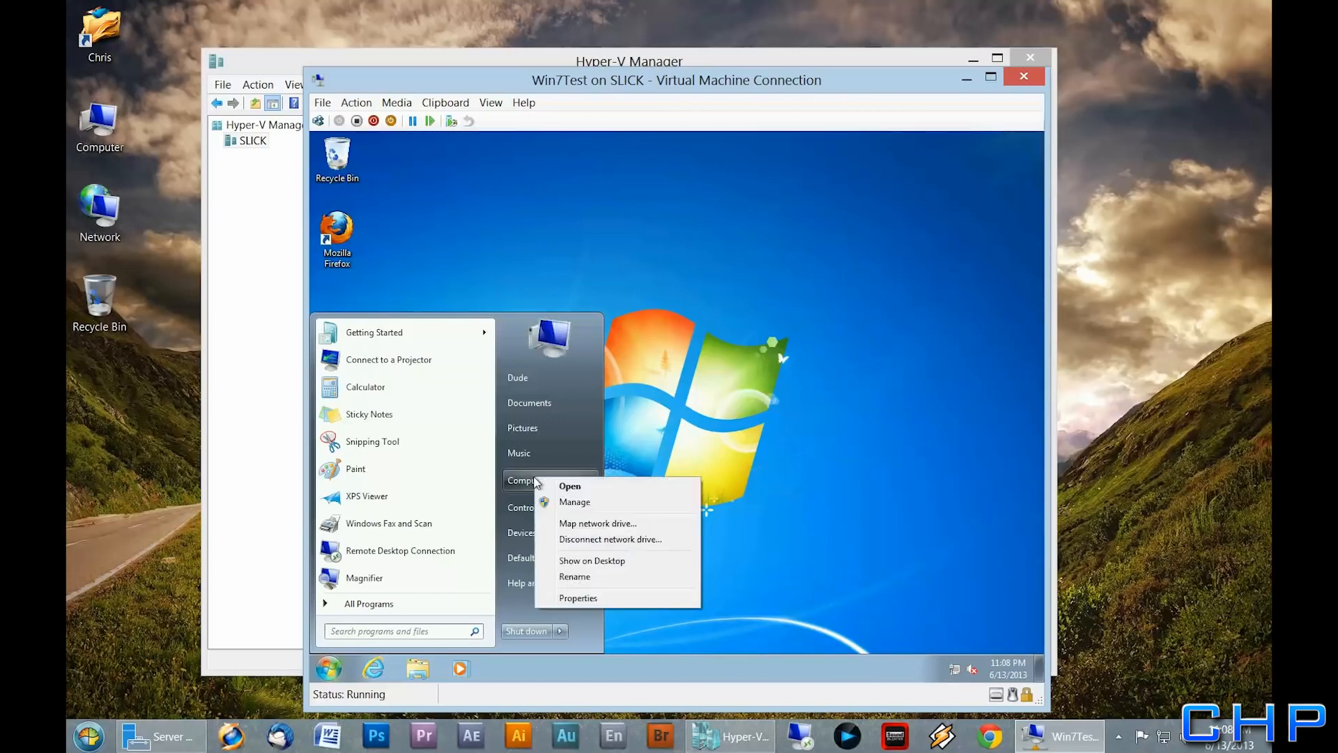
{"action": "left_click", "coordinate": [573, 599]}
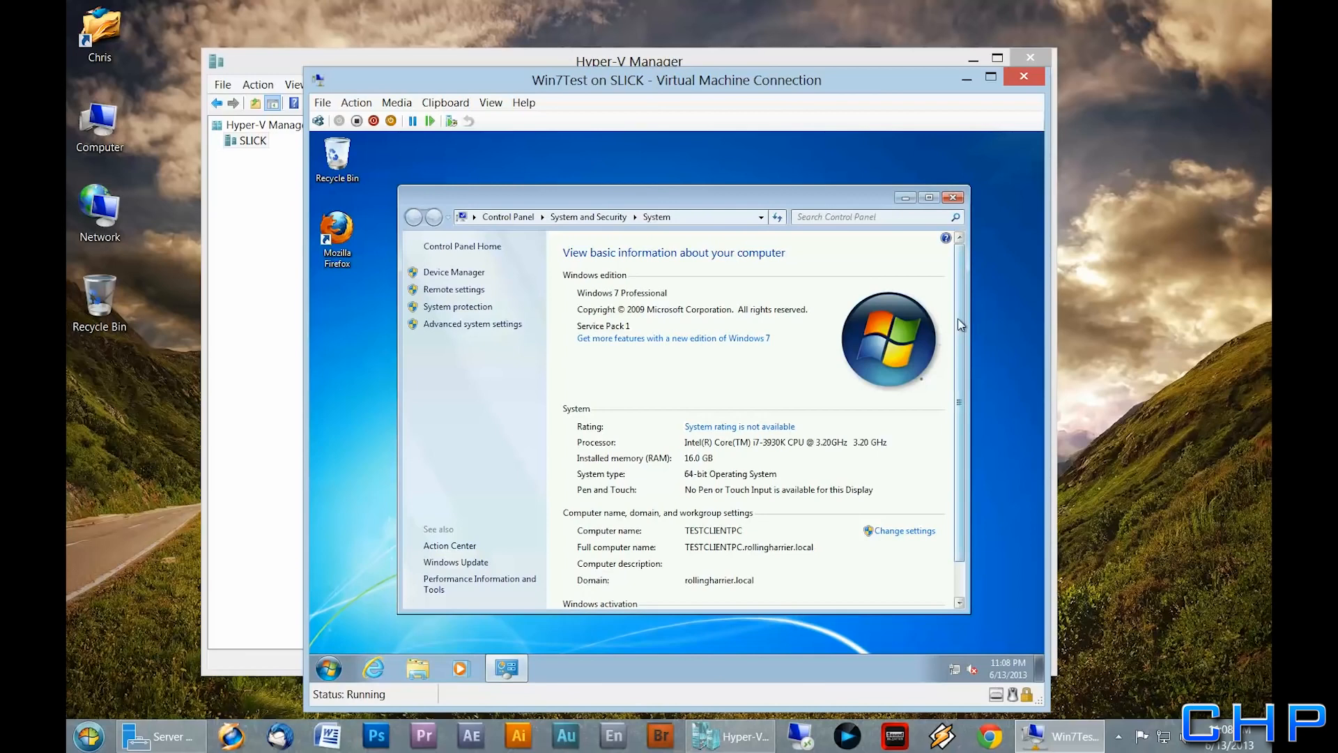
{"action": "scroll", "coordinate": [964, 322], "scroll_direction": "down", "scroll_amount": 2}
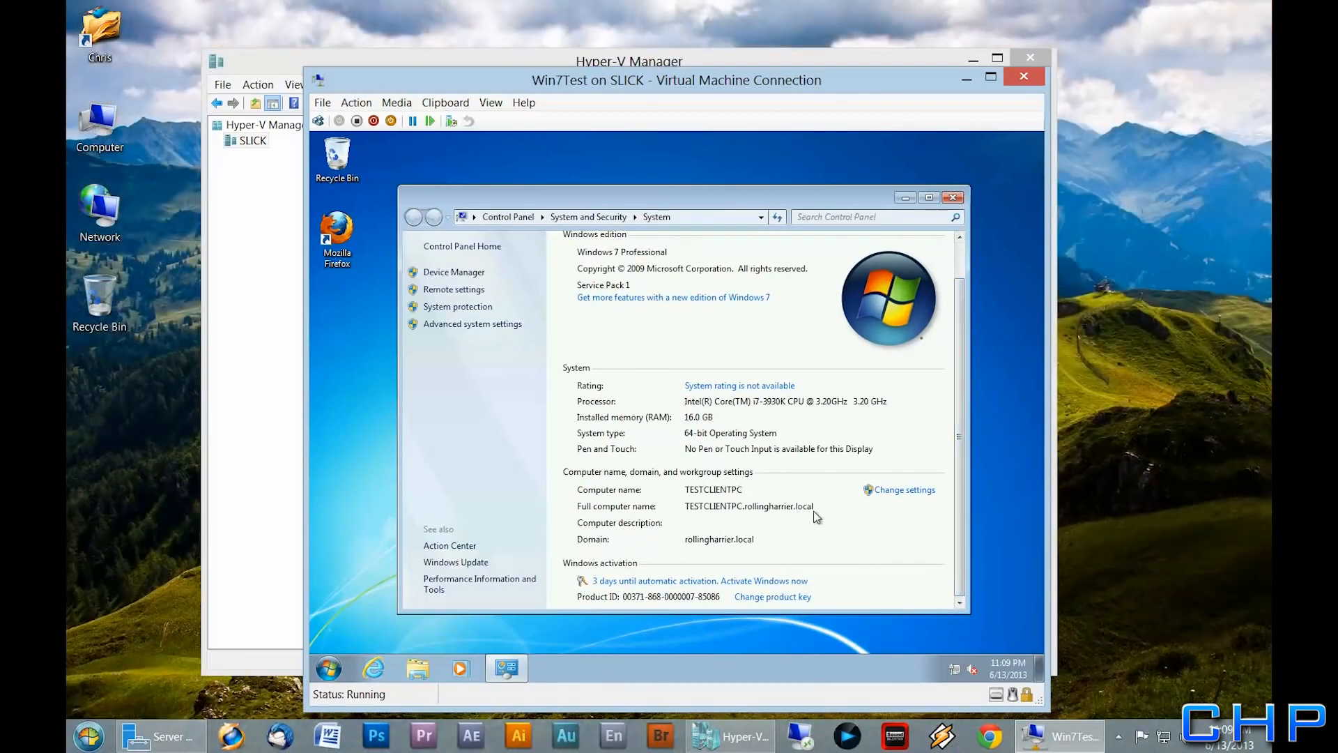
Close System, run Firefox skipping import and default-browser prompts, then close both tabs
{"action": "left_click", "coordinate": [953, 197]}
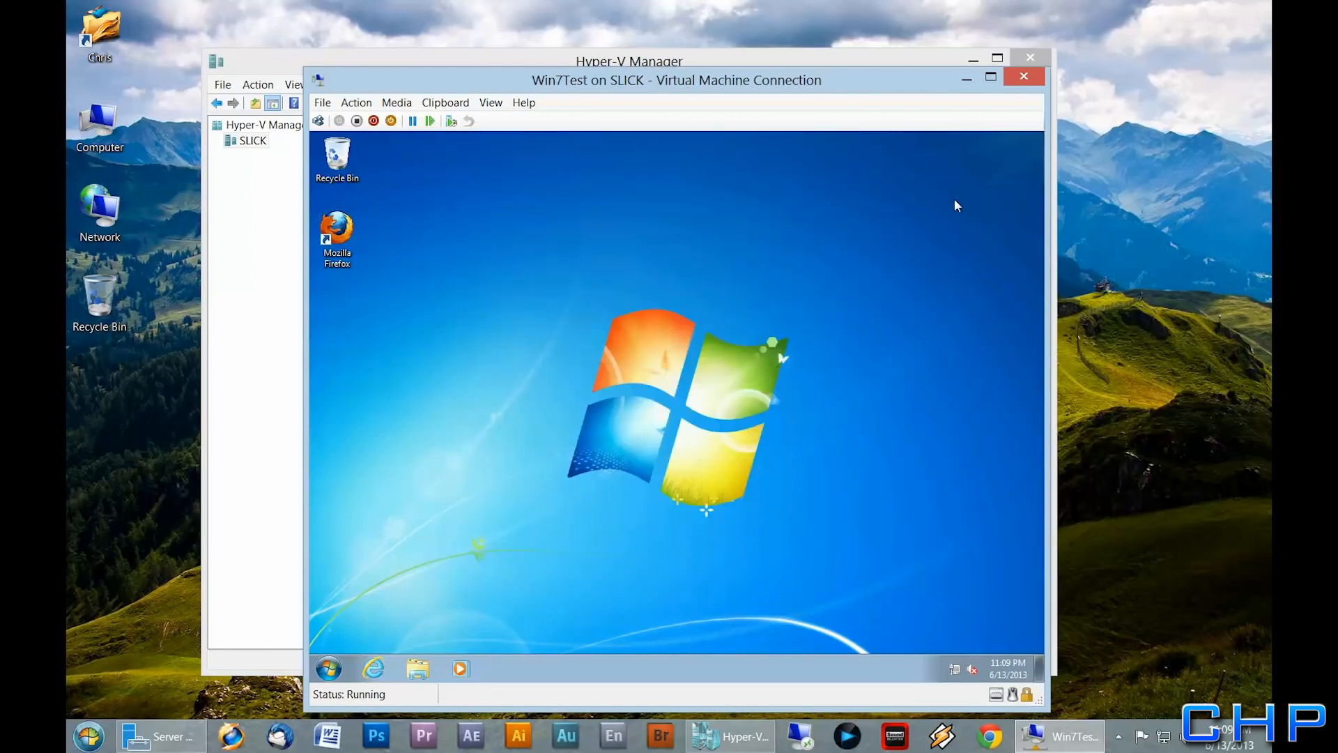
{"action": "double_click", "coordinate": [336, 230]}
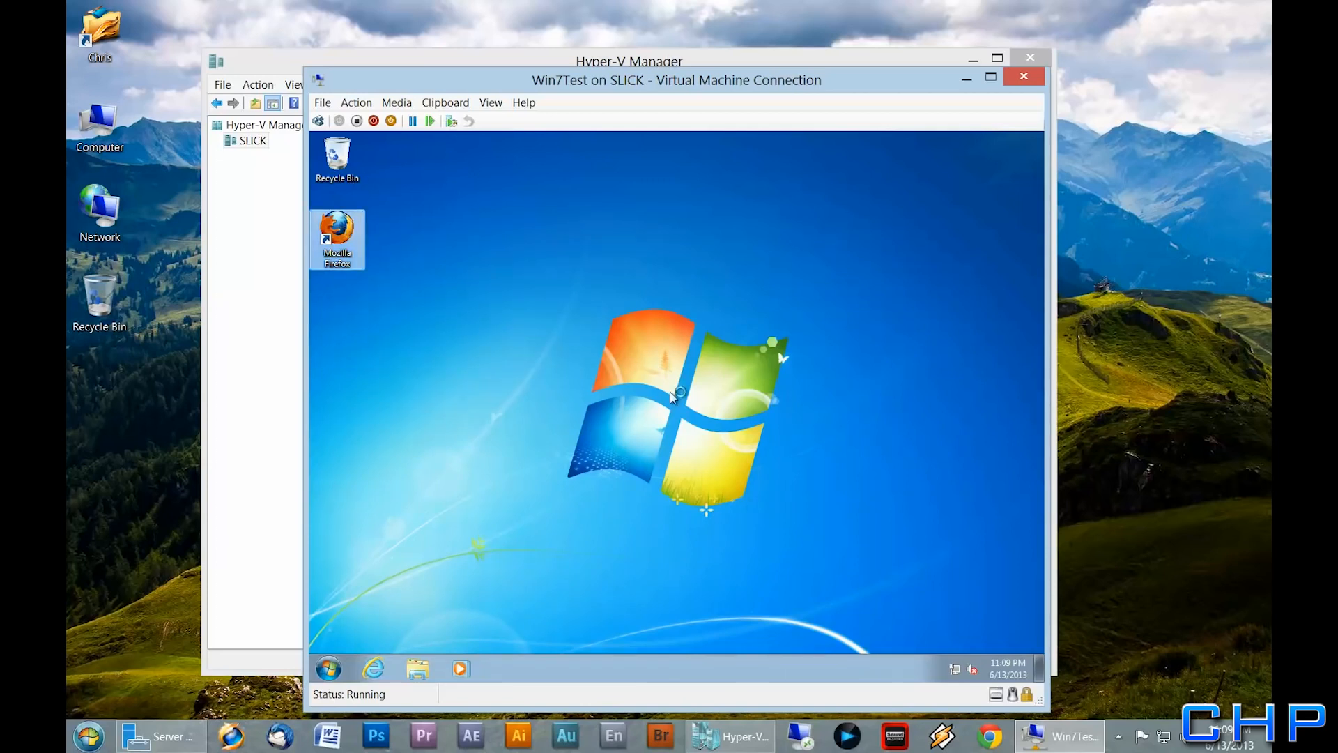
{"action": "left_click", "coordinate": [596, 361]}
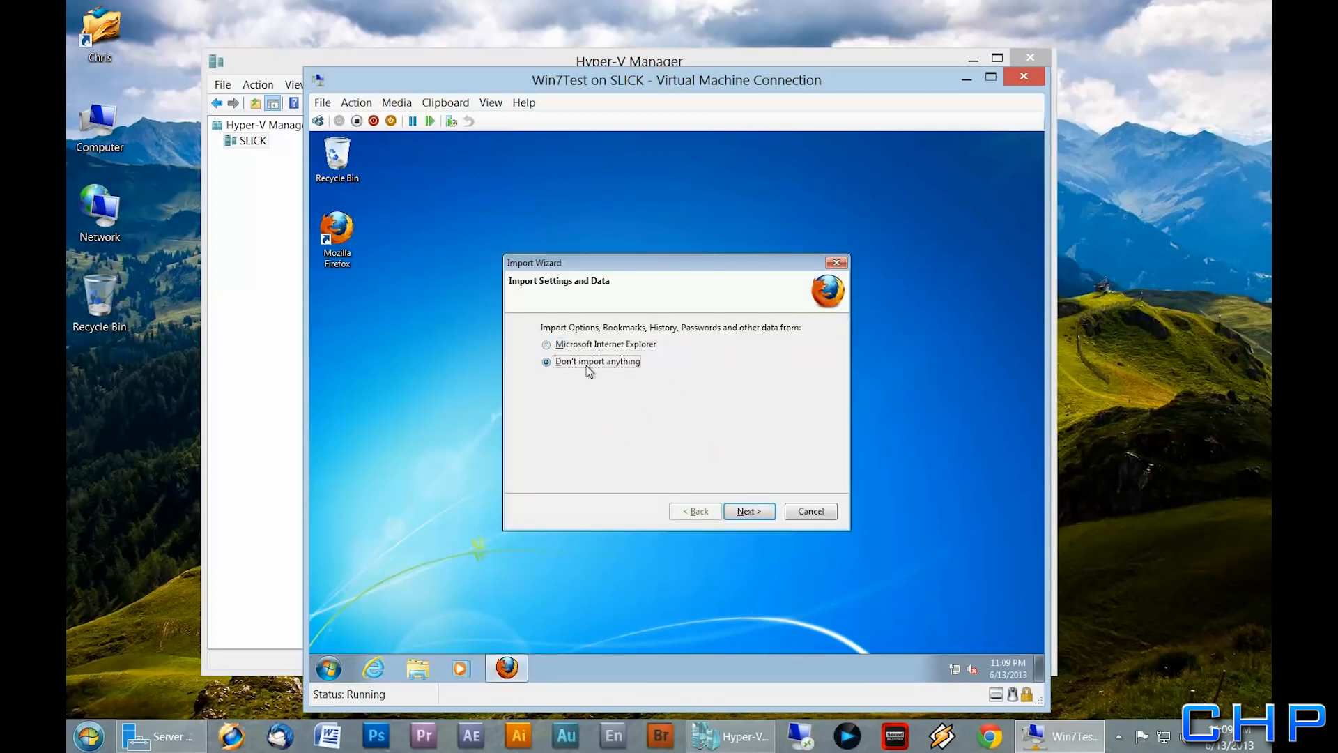
{"action": "left_click", "coordinate": [748, 512]}
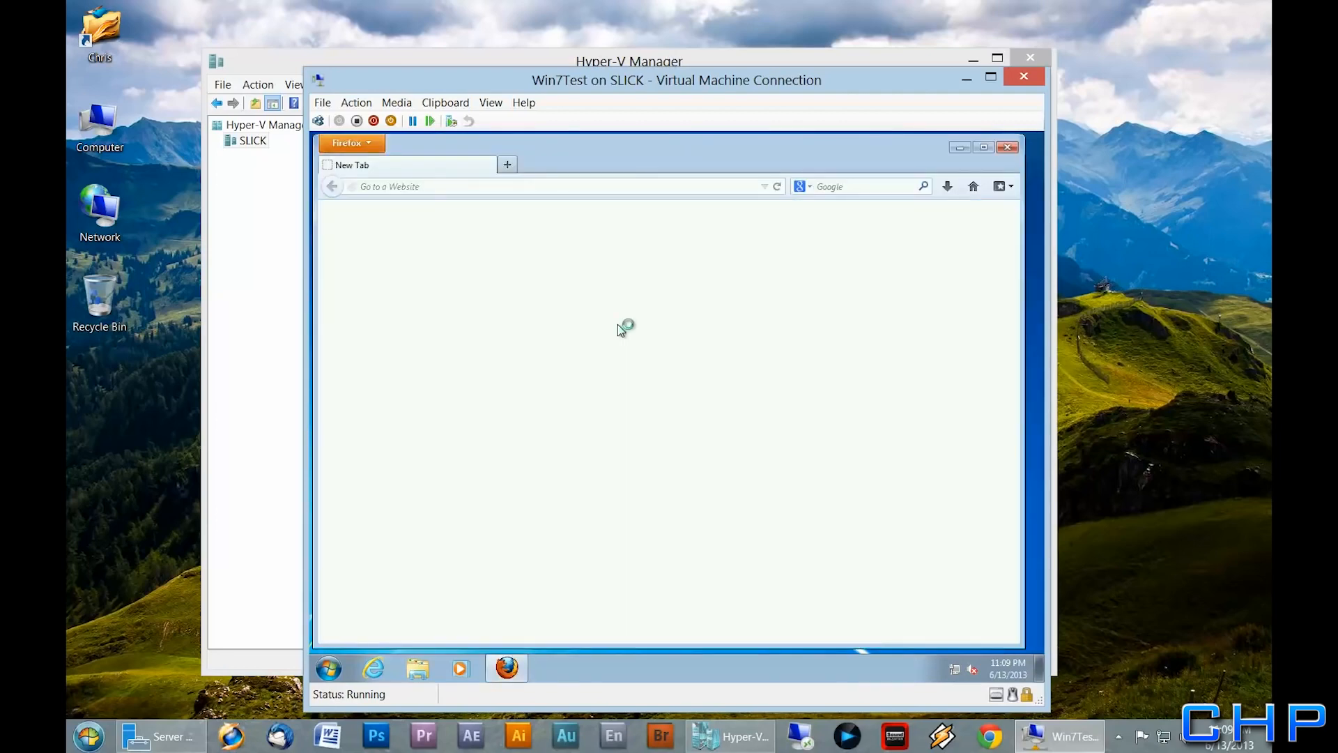
{"action": "left_click", "coordinate": [681, 424]}
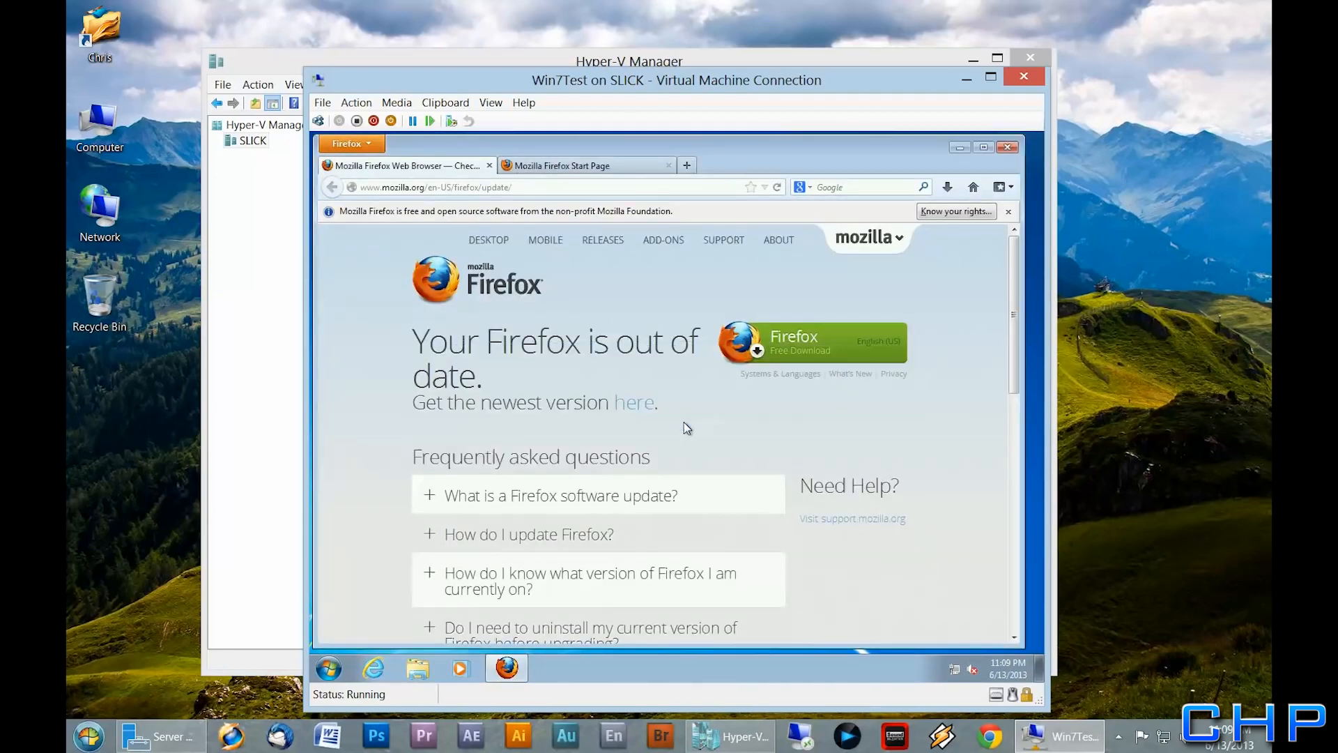
{"action": "left_click", "coordinate": [1007, 148]}
{"action": "left_click", "coordinate": [640, 424]}
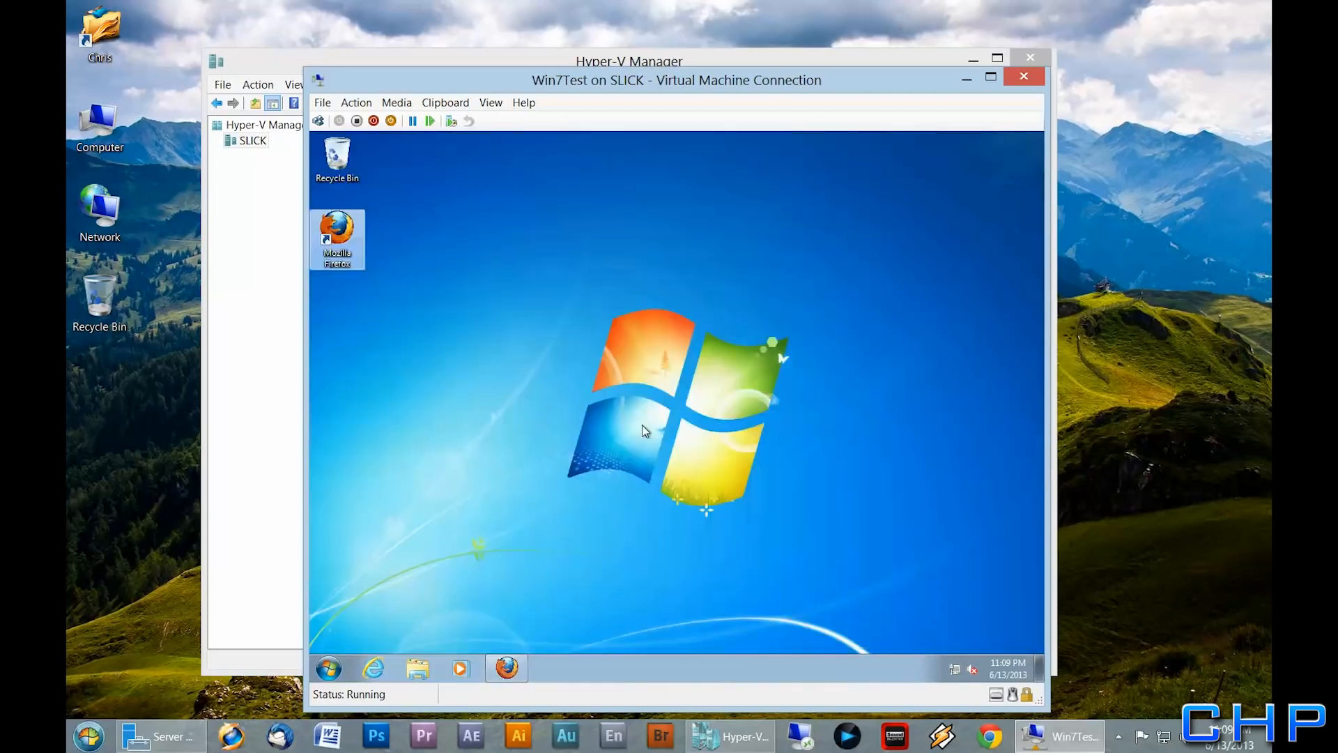
Shut down the Windows 7 guest and close the connection window and Hyper-V Manager
{"action": "left_click", "coordinate": [329, 668]}
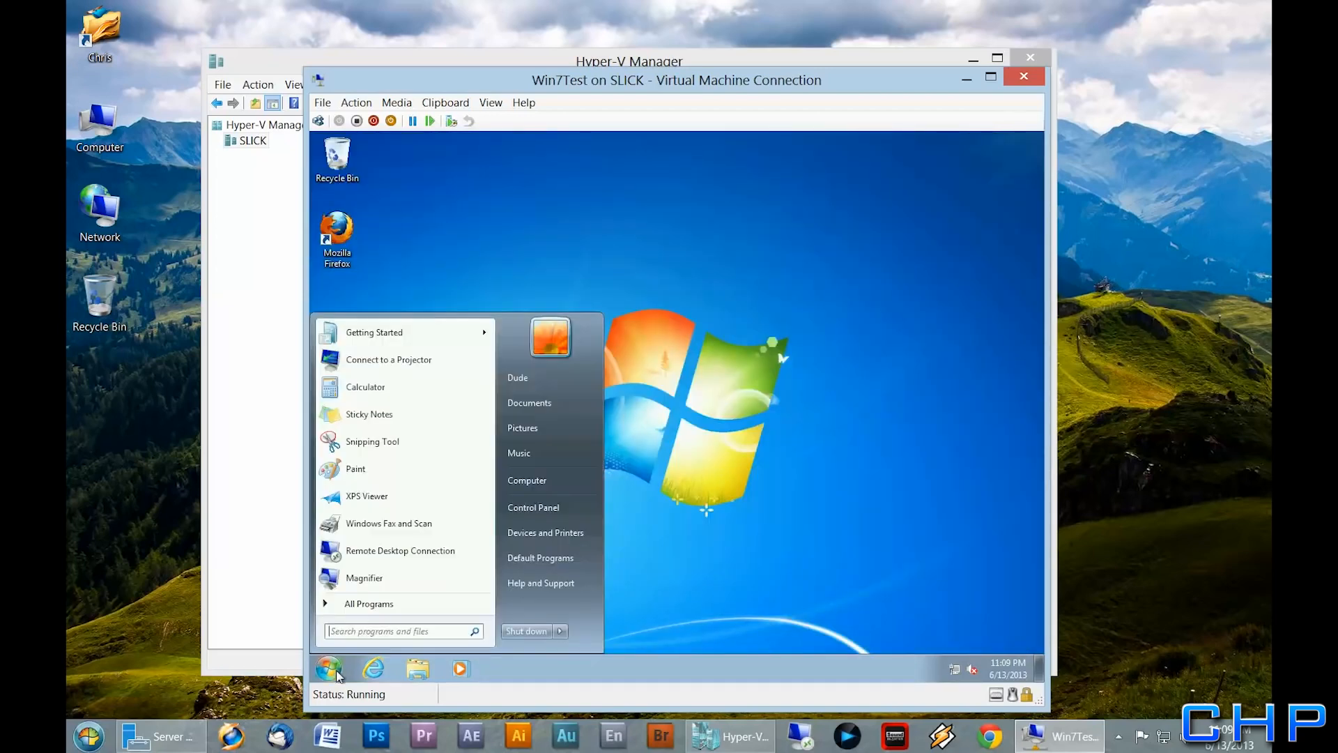
{"action": "left_click", "coordinate": [531, 630]}
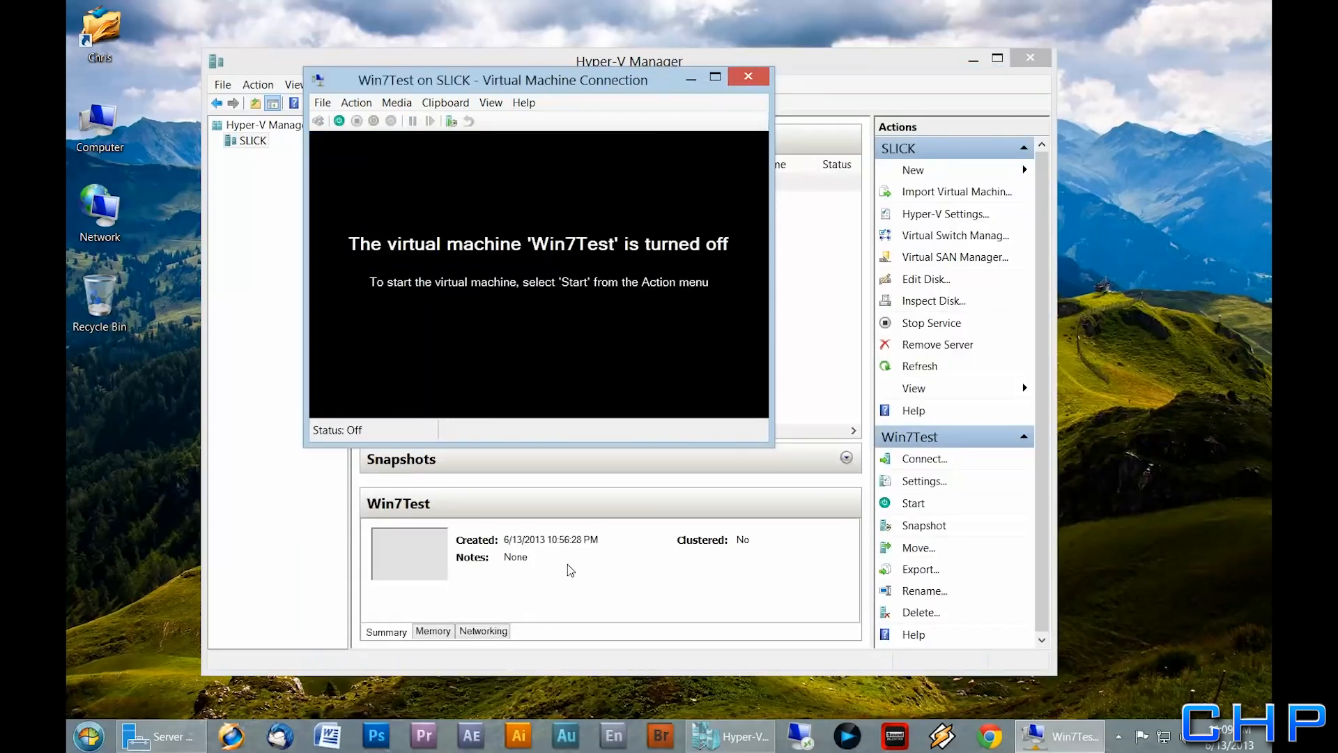
{"action": "left_click", "coordinate": [757, 83]}
{"action": "left_click", "coordinate": [1035, 59]}
Start a Remote Desktop session to the EXTRA server from Server Manager
{"action": "left_click", "coordinate": [173, 736]}
{"action": "right_click", "coordinate": [561, 209]}
{"action": "left_click", "coordinate": [615, 175]}
{"action": "key", "text": "Return"}
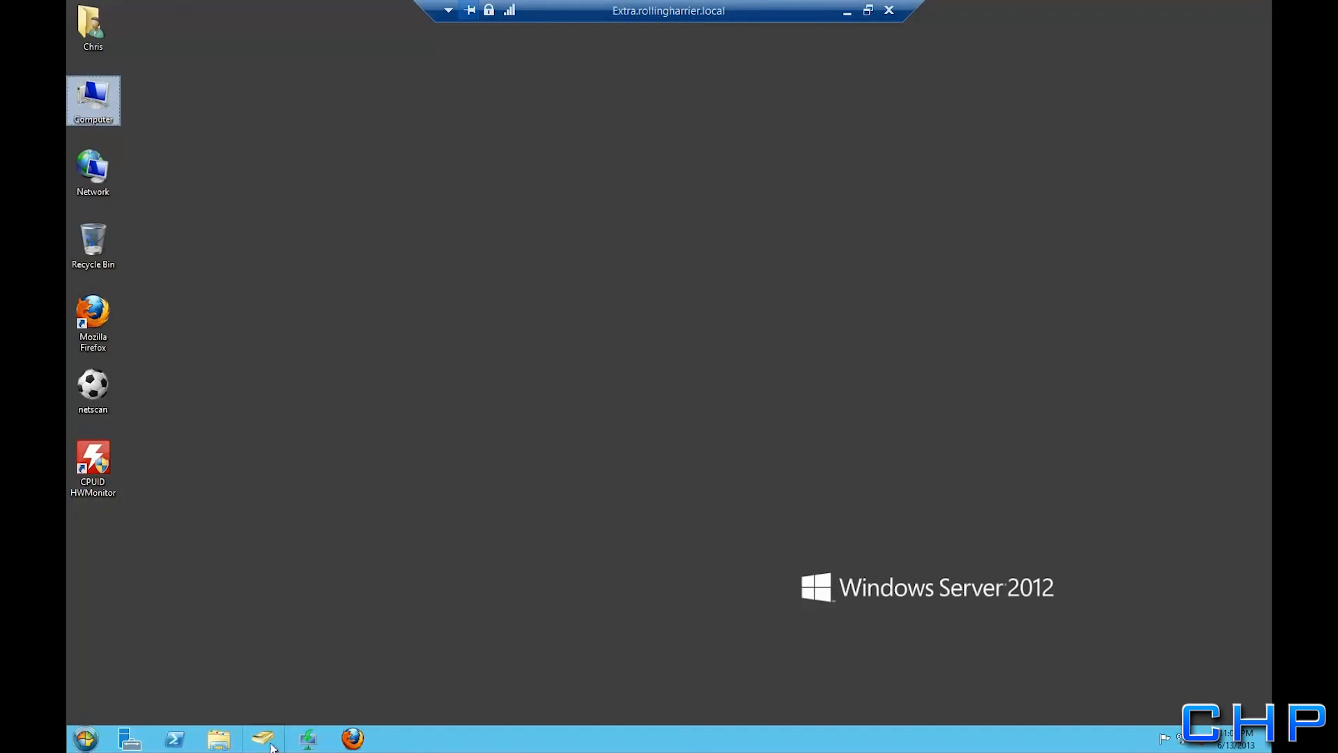
Select TESTCLIENTPC in the Computers container of Active Directory Users and Computers
{"action": "left_click", "coordinate": [263, 739]}
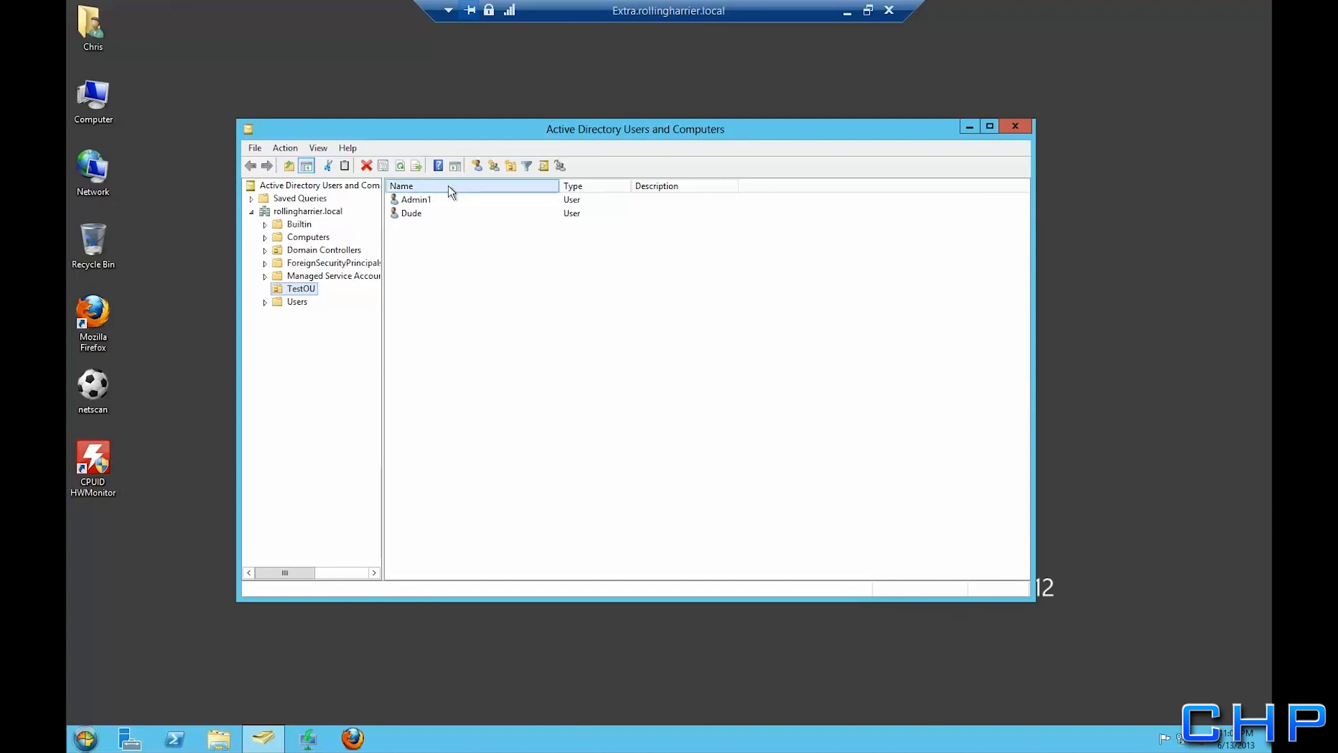
{"action": "left_click", "coordinate": [302, 239]}
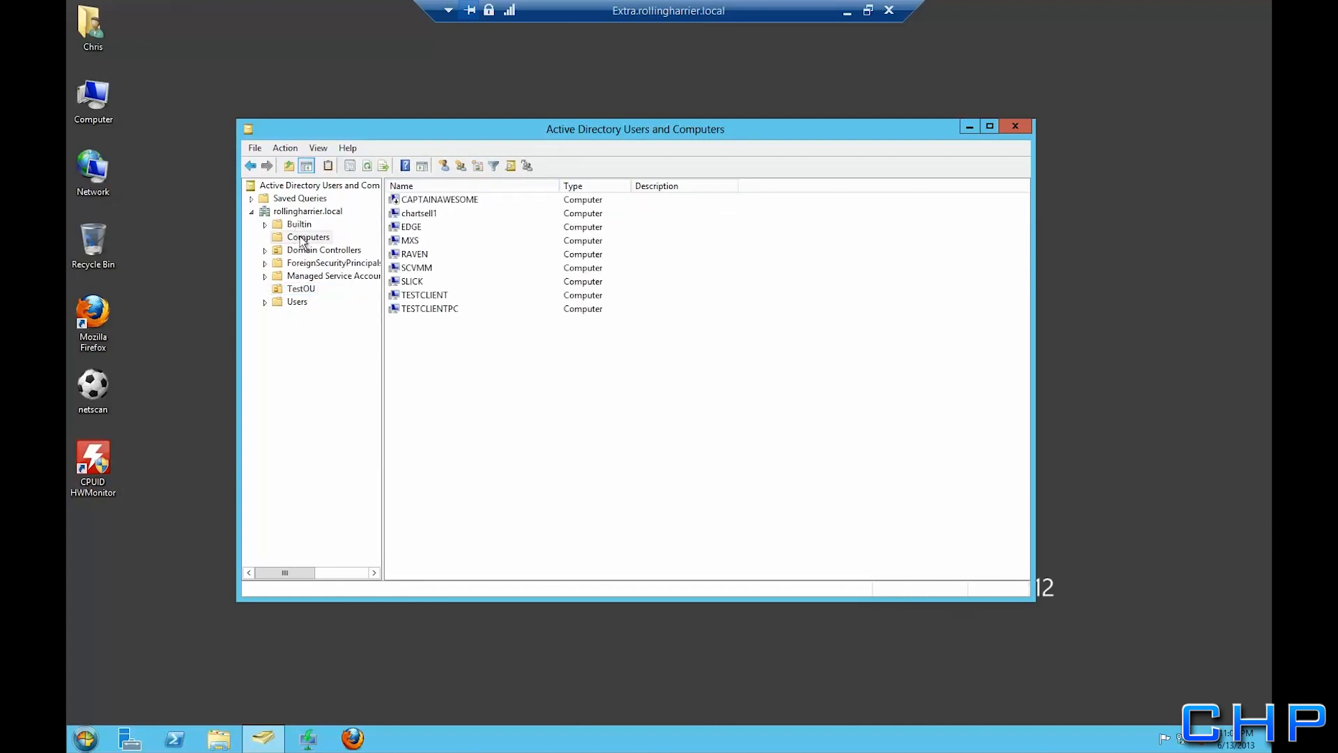
{"action": "left_click", "coordinate": [421, 313]}
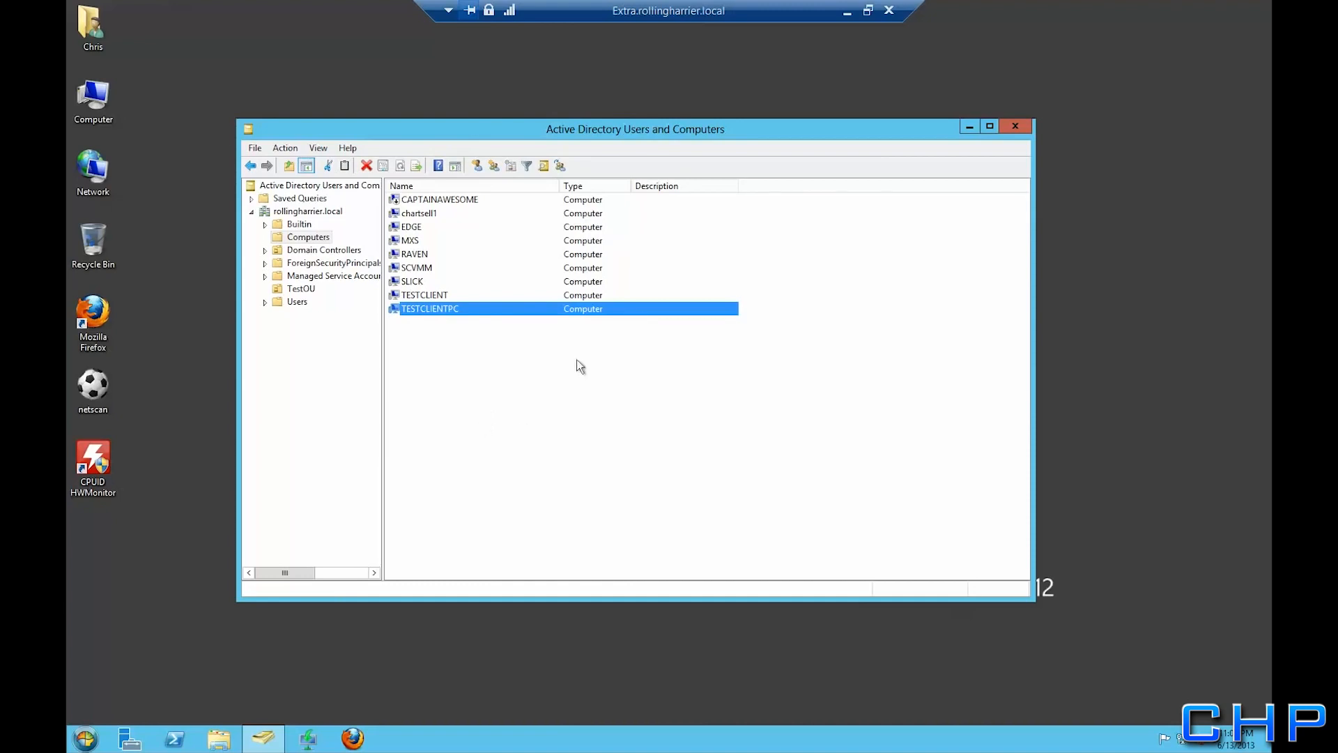
Close the AD console and disconnect the remote session to EXTRA
{"action": "left_click", "coordinate": [1017, 130]}
{"action": "left_click", "coordinate": [888, 10]}
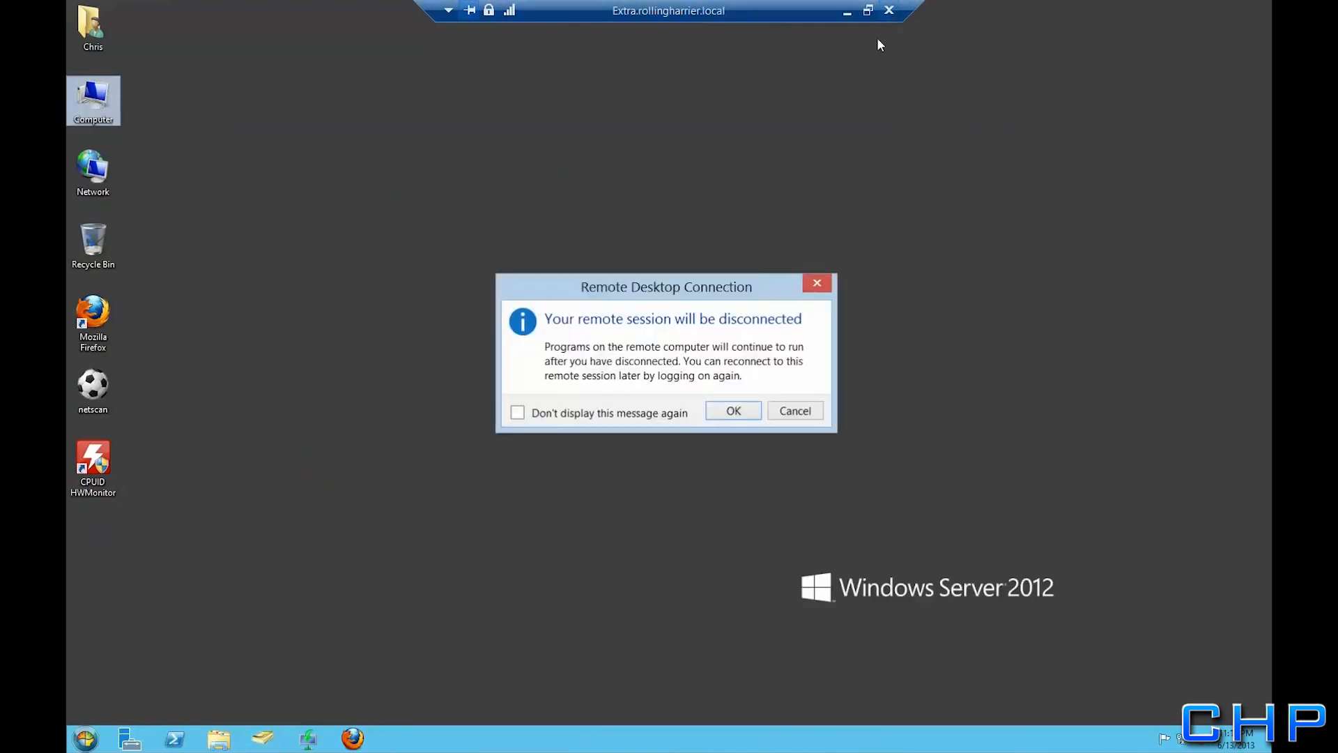
{"action": "left_click", "coordinate": [728, 416]}
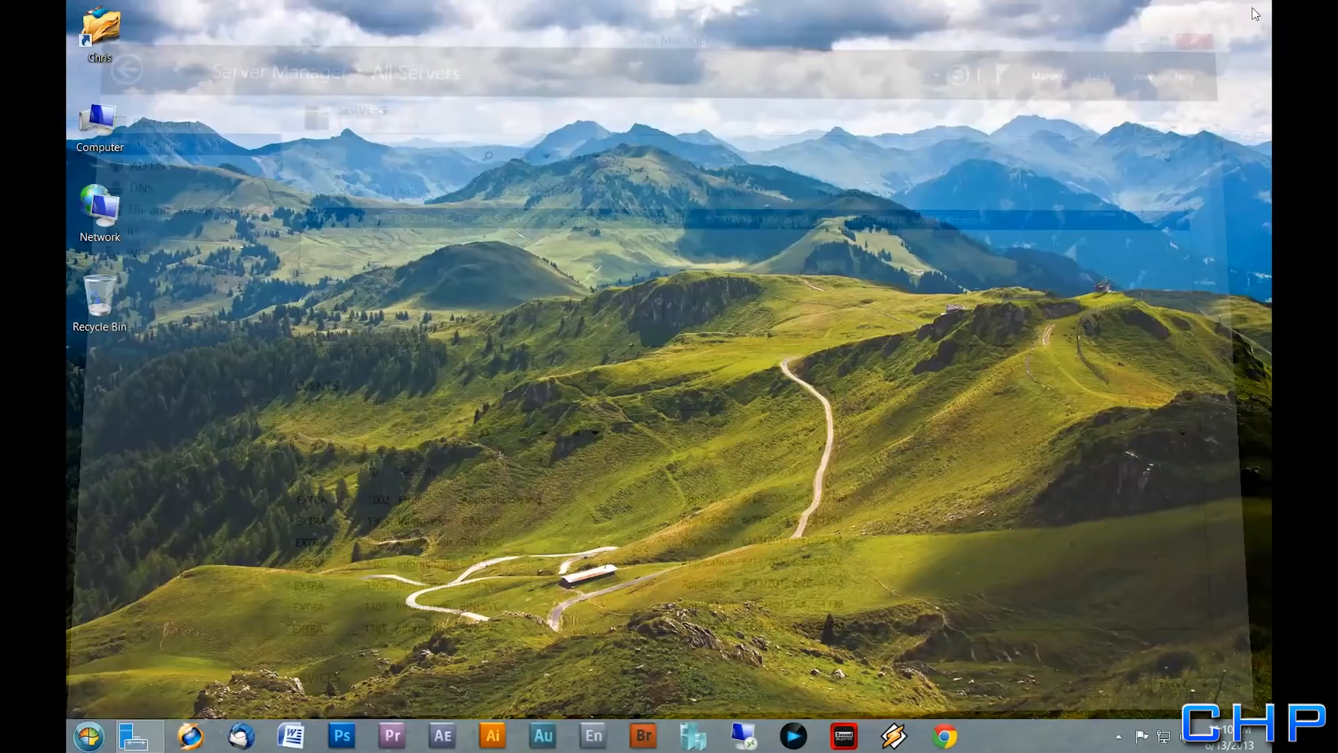